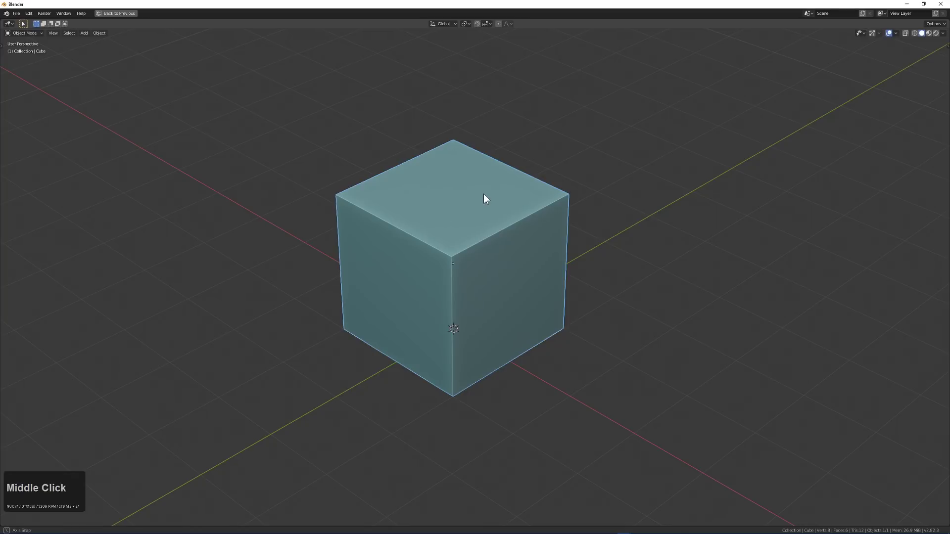
pyautogui.press('x')
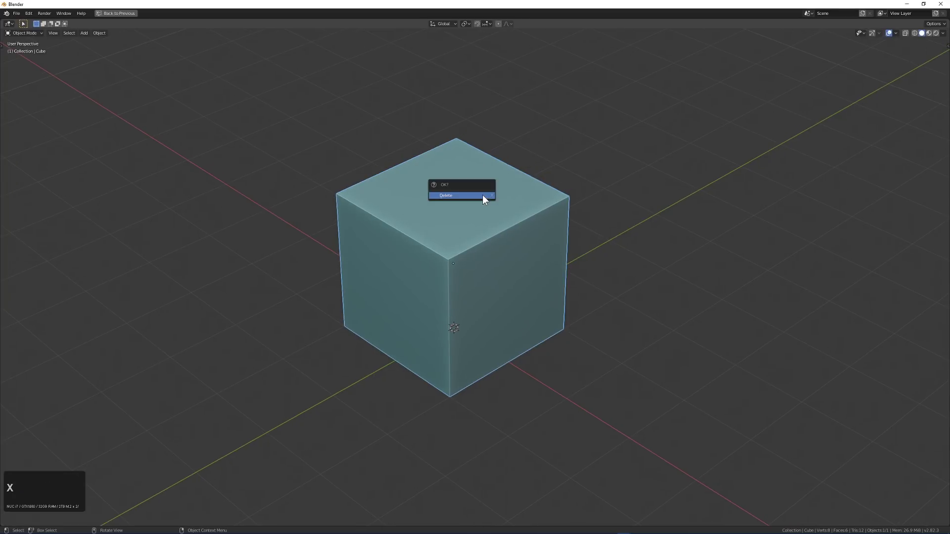
pyautogui.click(482, 195)
pyautogui.hotkey('shift', 'a')
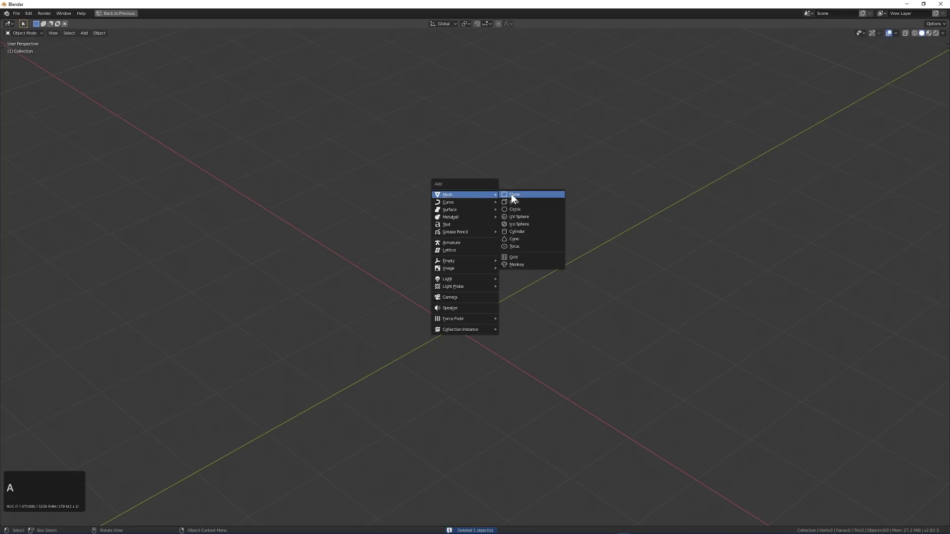
pyautogui.click(511, 194)
pyautogui.moveTo(509, 196); pyautogui.dragTo(513, 208, button='middle')
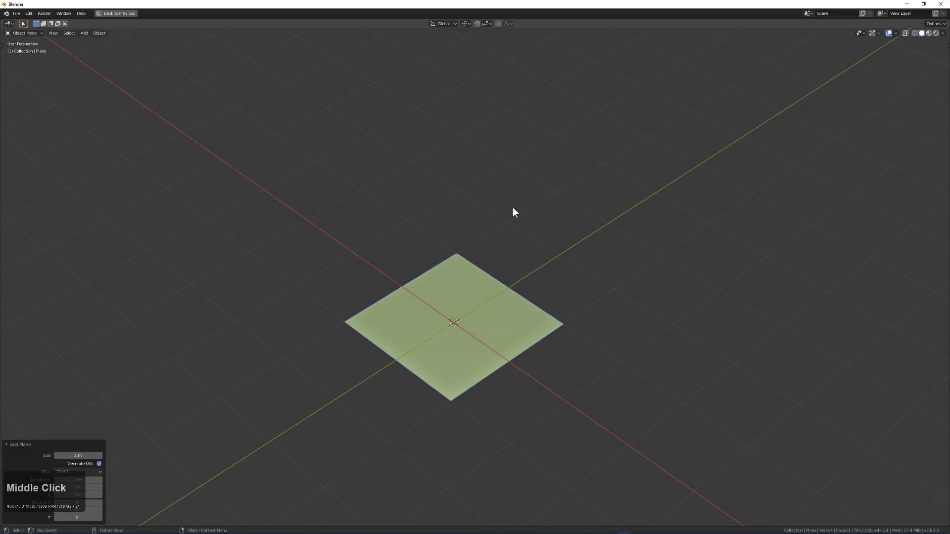
pyautogui.press('ctrl')
pyautogui.hotkey('ctrl', 'alt', 'z')
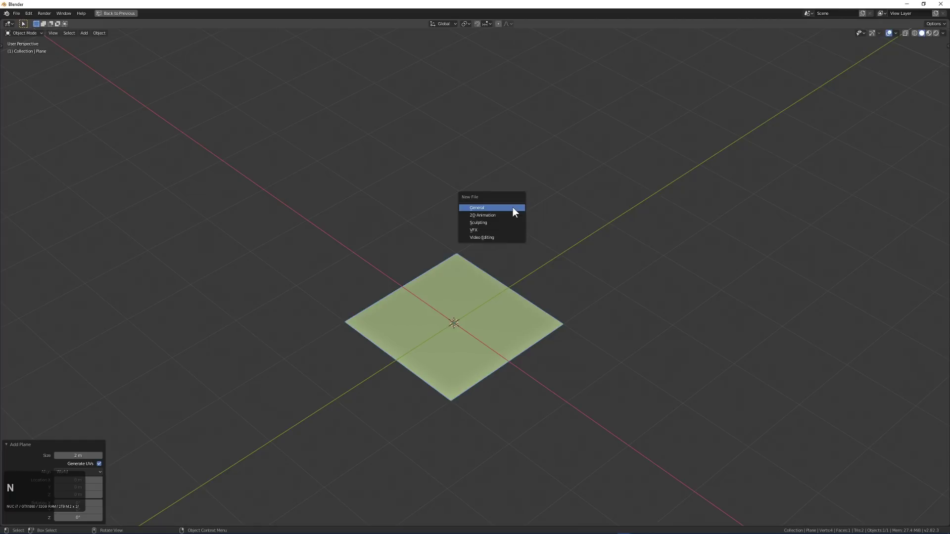
pyautogui.press('Return')
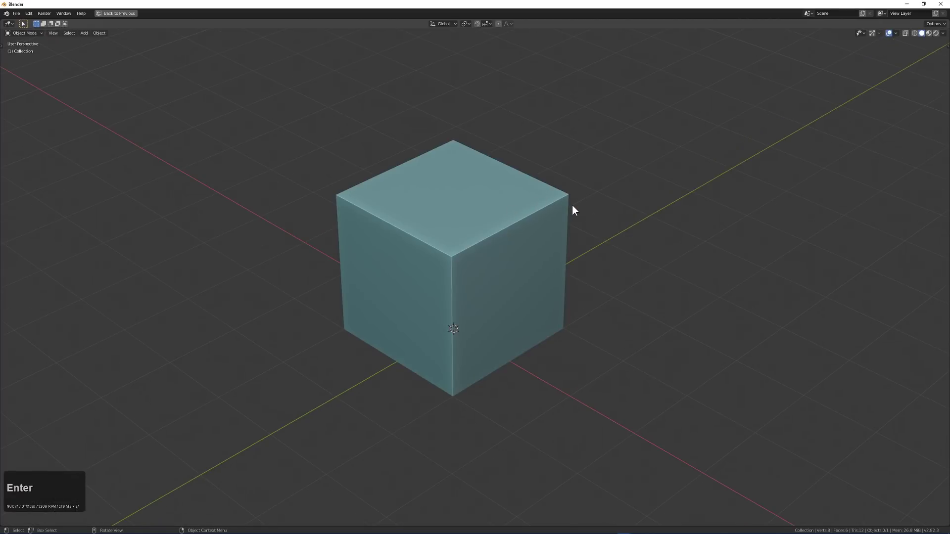
# Step: Delete the default cube and add a mesh plane at the world origin
pyautogui.click(500, 208)
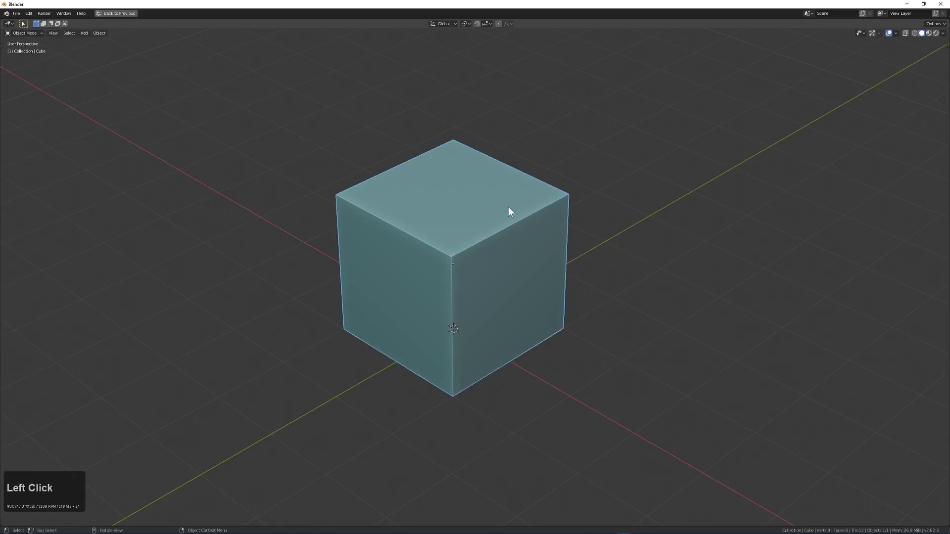
pyautogui.press('x')
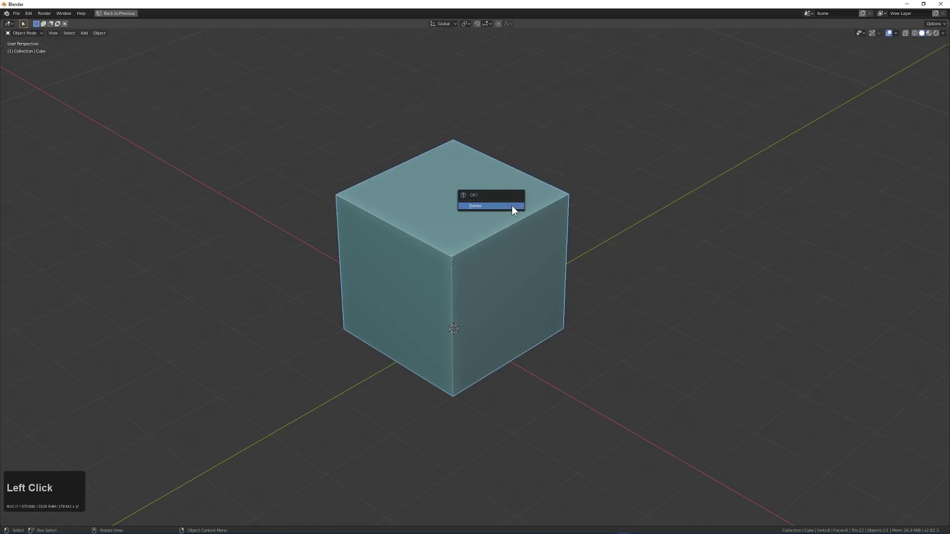
pyautogui.keyDown('shift'); pyautogui.click(512, 206); pyautogui.keyUp('shift')
pyautogui.hotkey('shift', 'a')
pyautogui.moveTo(512, 206)
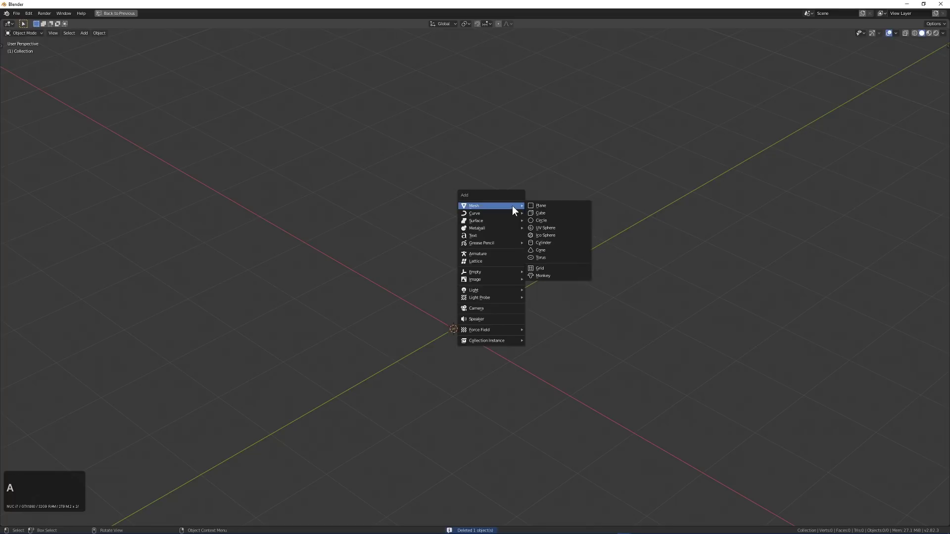
pyautogui.click(543, 206)
pyautogui.moveTo(542, 206); pyautogui.dragTo(436, 82, button='middle')
pyautogui.scroll(3, 544, 252)
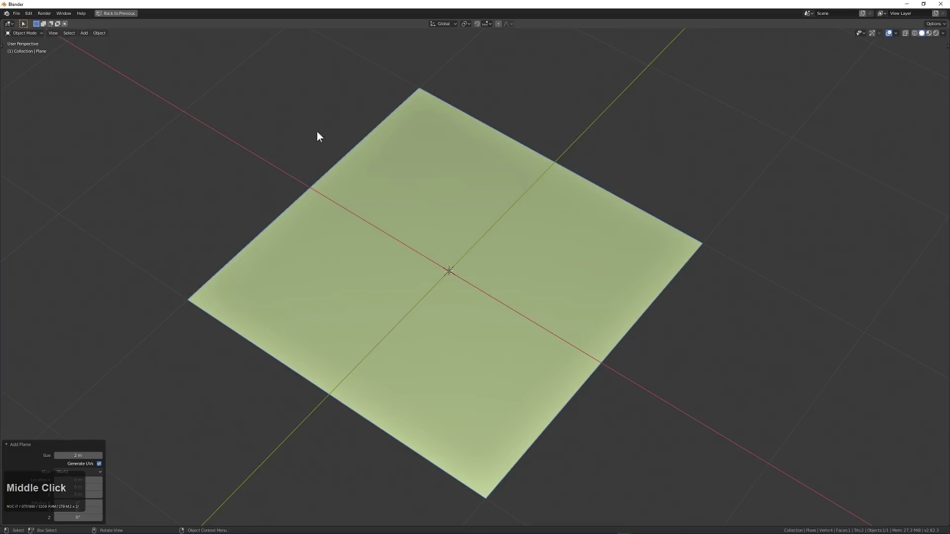
# Step: Restore the full layout and add a Bevel modifier to the plane, restricted to only vertices
pyautogui.hotkey('ctrl', 'space')
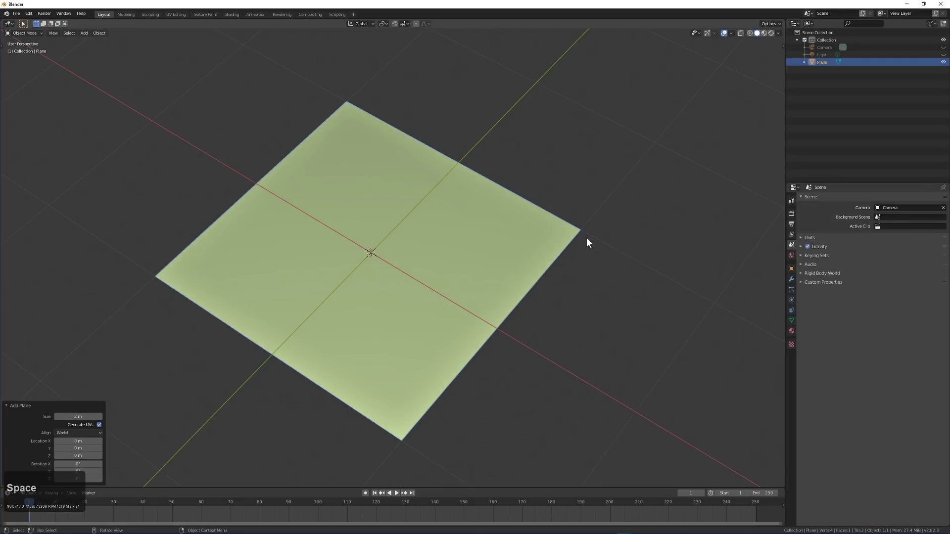
pyautogui.moveTo(586, 240); pyautogui.dragTo(596, 253, button='middle')
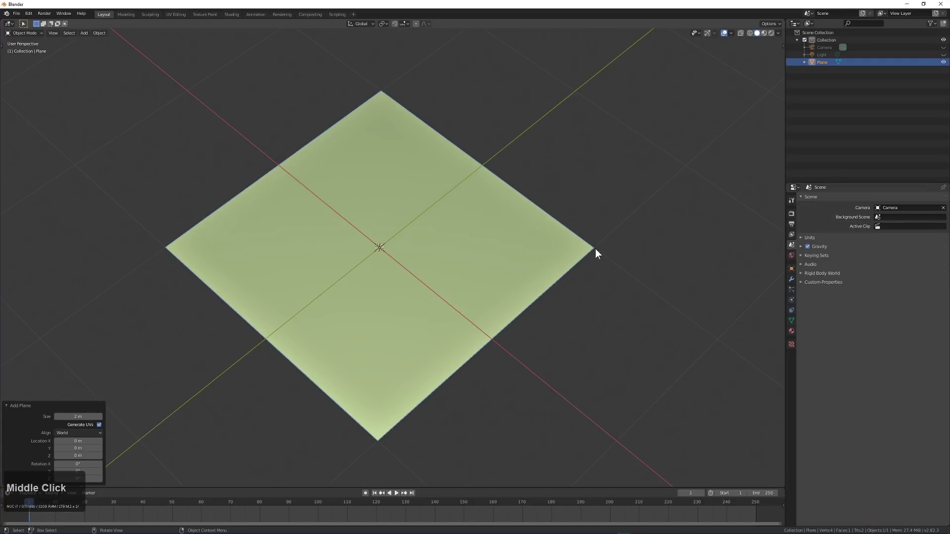
pyautogui.click(791, 279)
pyautogui.click(824, 198)
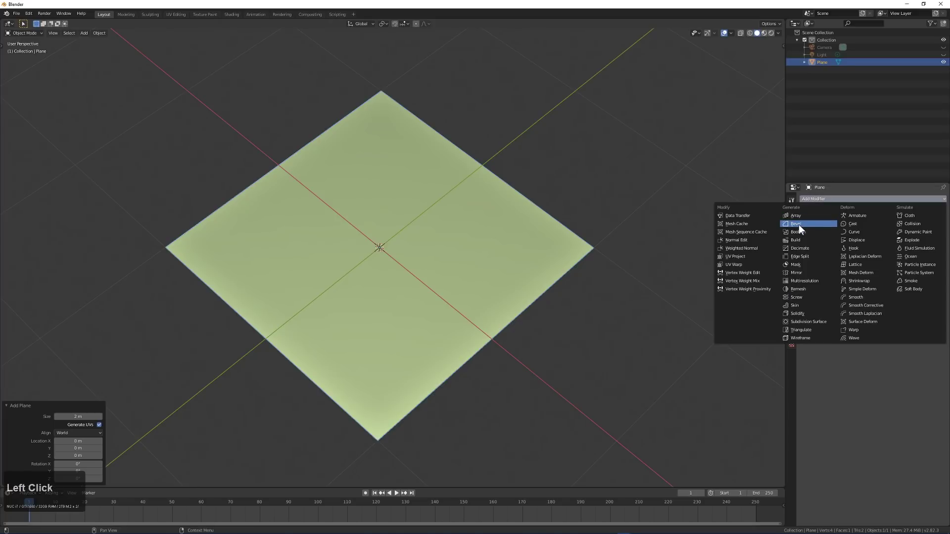
pyautogui.click(799, 224)
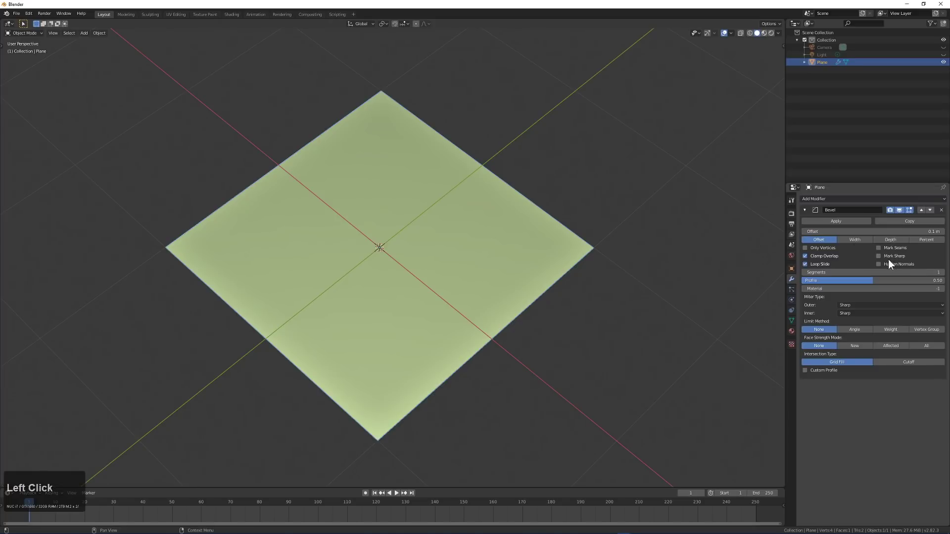
pyautogui.click(830, 250)
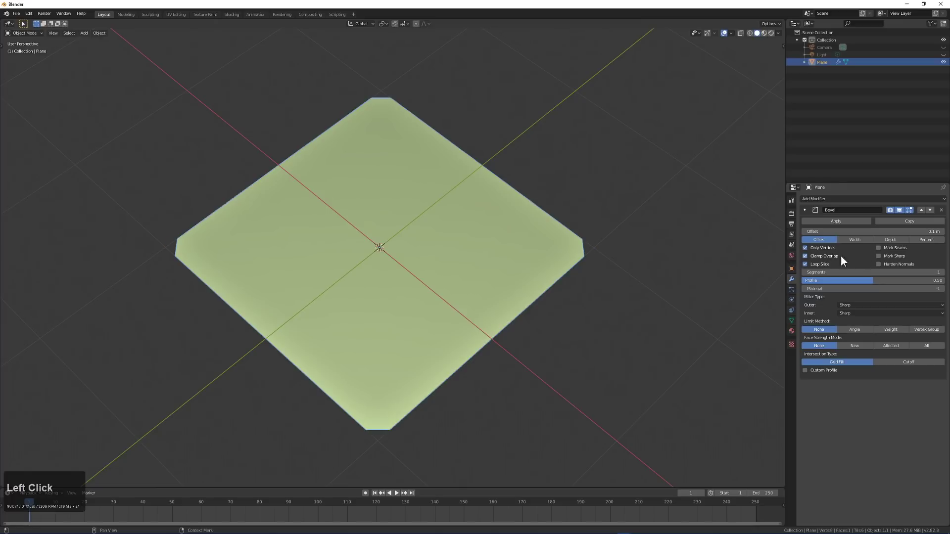
# Step: Round the plane's corners by setting the bevel to 12 segments and an offset of about 0.21 m
pyautogui.moveTo(850, 231); pyautogui.dragTo(890, 231)
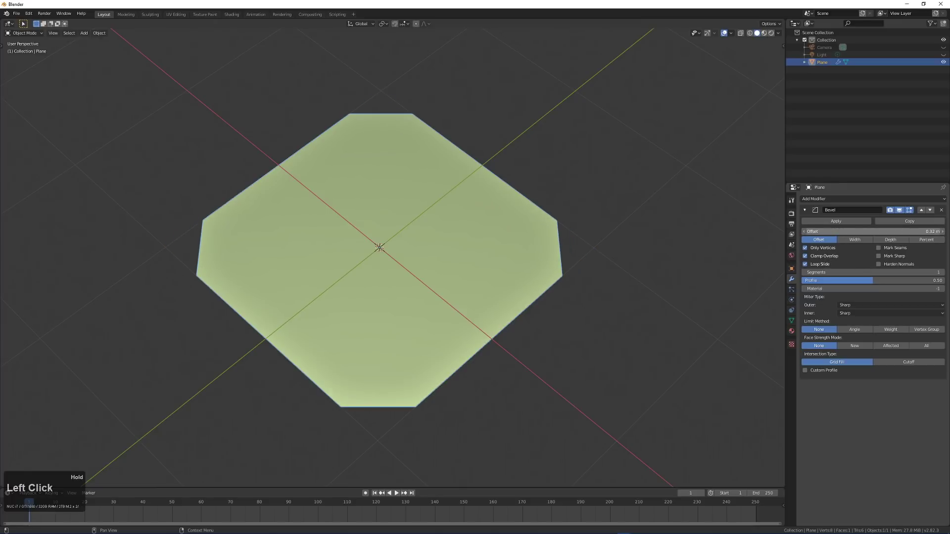
pyautogui.click(941, 272)
pyautogui.click(942, 272)
pyautogui.click(941, 273)
pyautogui.click(941, 272)
pyautogui.click(941, 272)
pyautogui.click(942, 272)
pyautogui.click(942, 272)
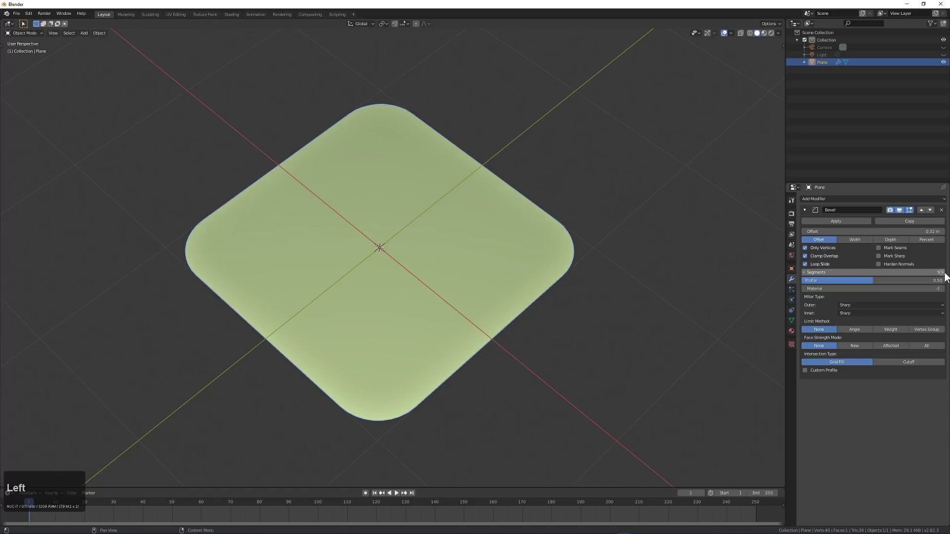
pyautogui.click(942, 273)
pyautogui.click(942, 272)
pyautogui.moveTo(889, 273); pyautogui.dragTo(906, 272)
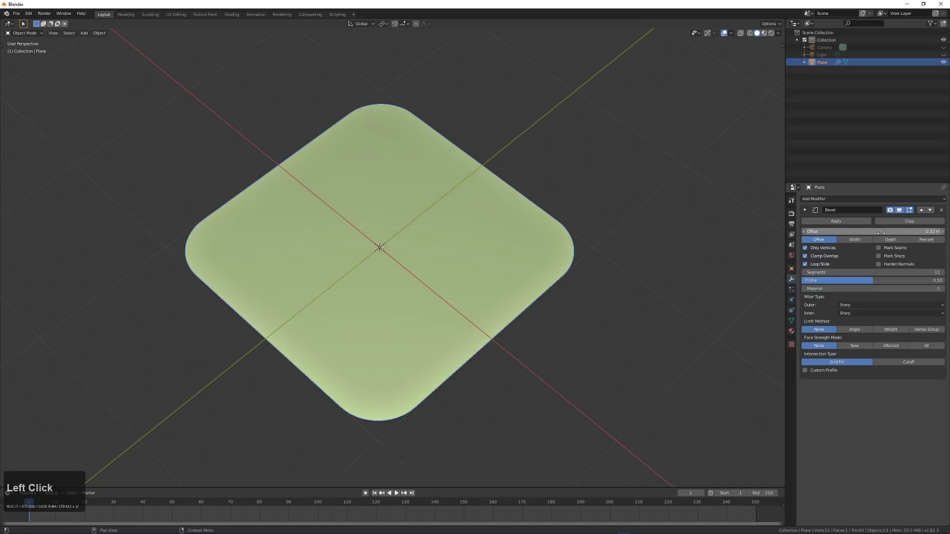
pyautogui.moveTo(871, 231); pyautogui.dragTo(861, 231)
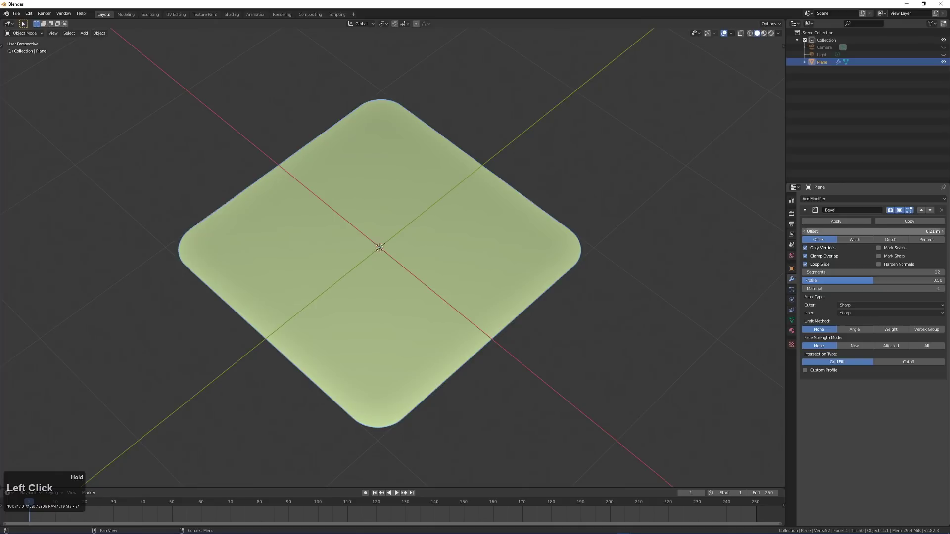
# Step: Compare the plane with and without the bevel by switching the modifier's viewport display off and on
pyautogui.scroll(-3, 474, 276)
pyautogui.moveTo(474, 274); pyautogui.dragTo(426, 252, button='middle')
pyautogui.scroll(2, 444, 221)
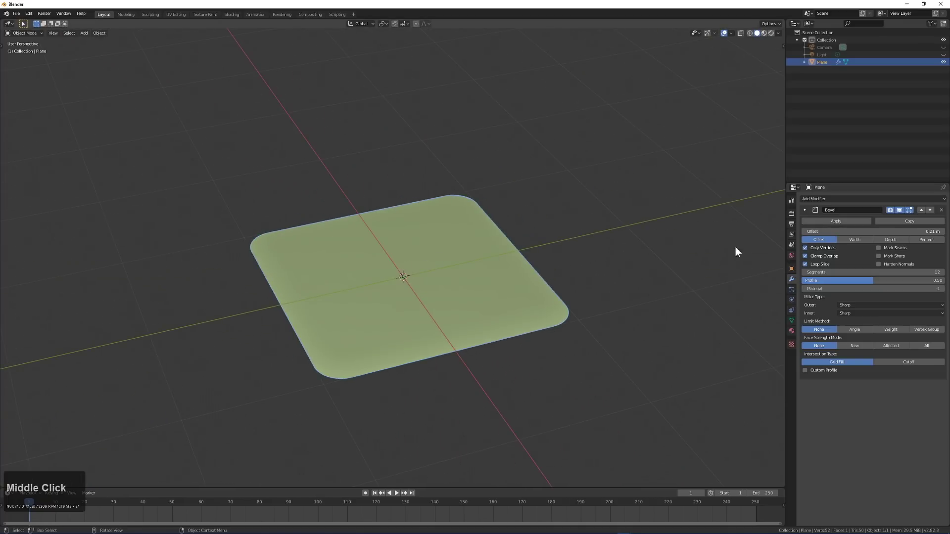
pyautogui.click(900, 209)
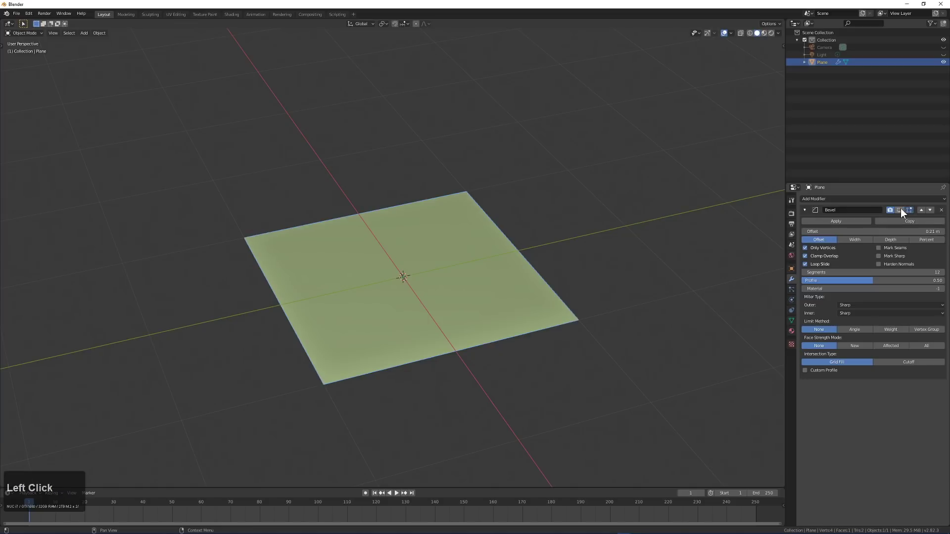
pyautogui.click(899, 209)
pyautogui.click(900, 209)
pyautogui.click(900, 210)
pyautogui.click(899, 210)
pyautogui.click(898, 209)
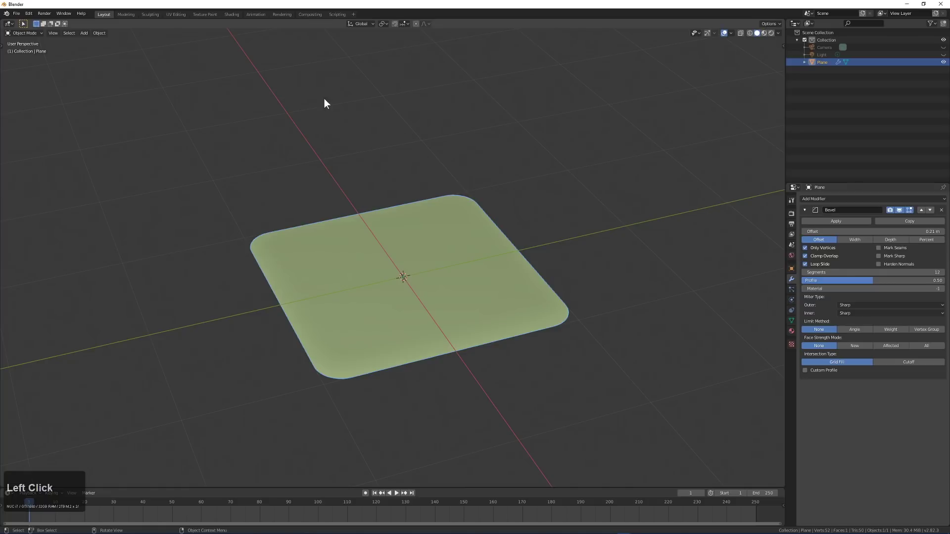
# Step: Convert the rounded plane from a mesh to a curve and show its curve data properties
pyautogui.click(99, 34)
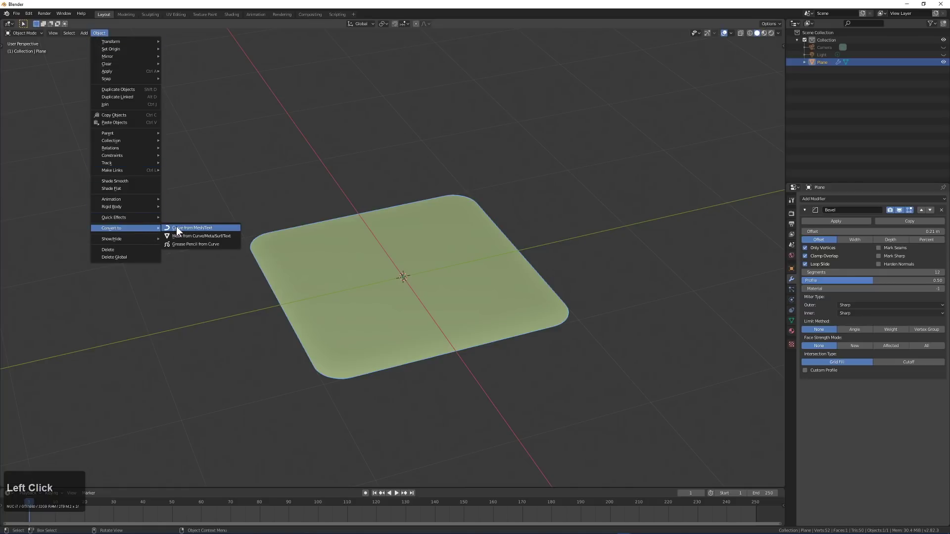
pyautogui.click(176, 228)
pyautogui.click(791, 310)
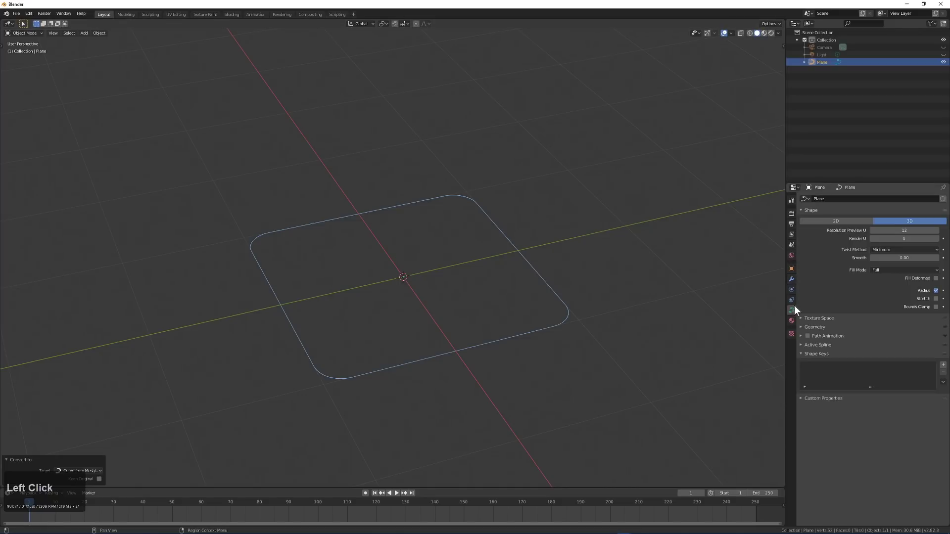
# Step: Make the rounded outline a 2D curve and set its fill mode to Both
pyautogui.click(854, 221)
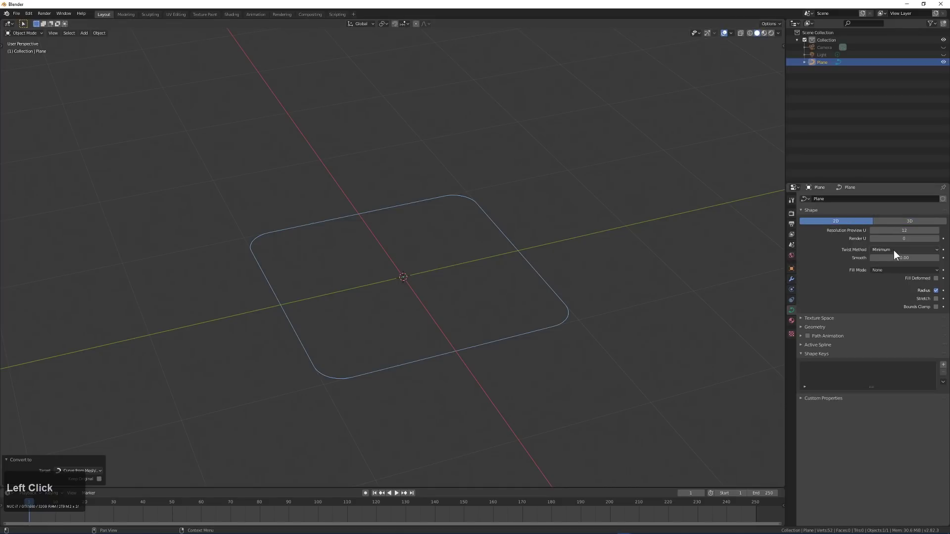
pyautogui.click(889, 270)
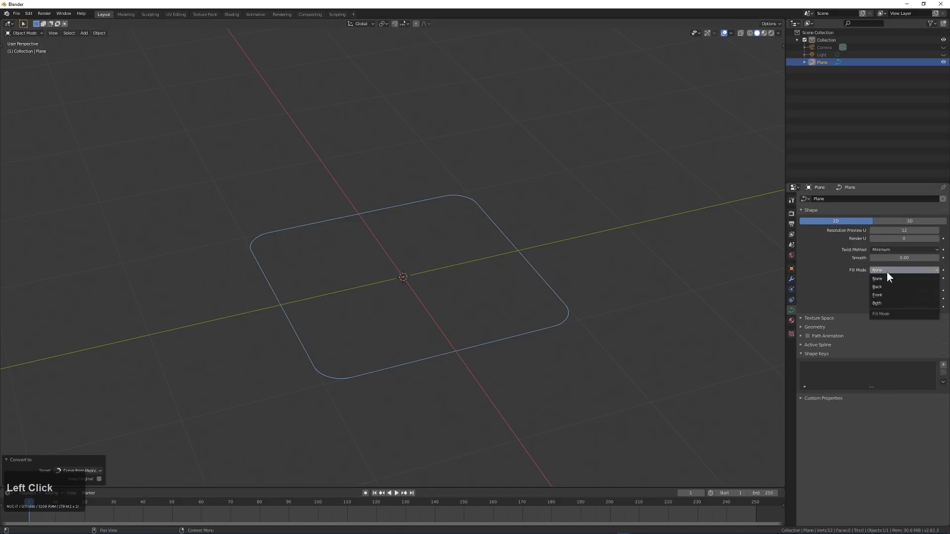
pyautogui.click(882, 302)
pyautogui.moveTo(664, 279); pyautogui.dragTo(654, 259, button='middle')
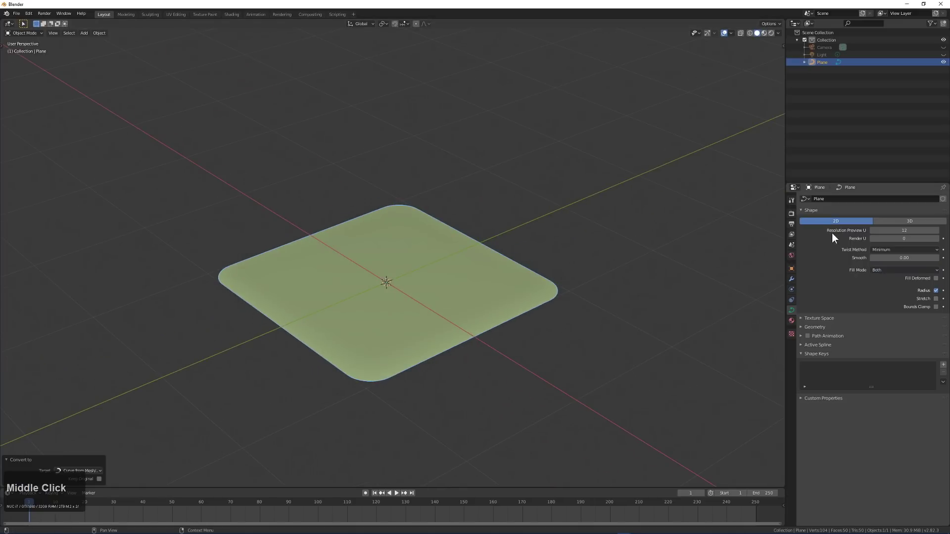
# Step: Extrude the filled curve 0.08 m and bevel its edges with a depth of 0.021 m and resolution 0
pyautogui.click(814, 327)
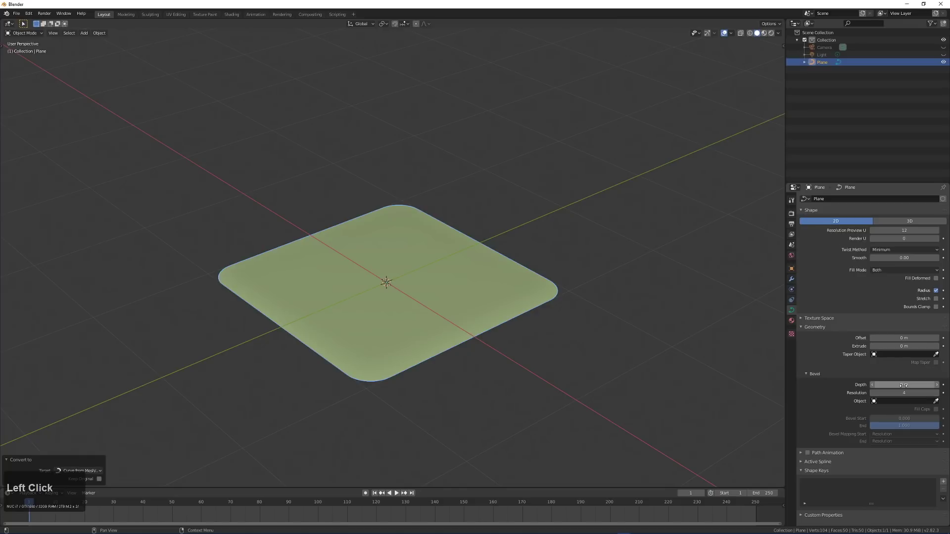
pyautogui.moveTo(904, 384); pyautogui.dragTo(904, 384)
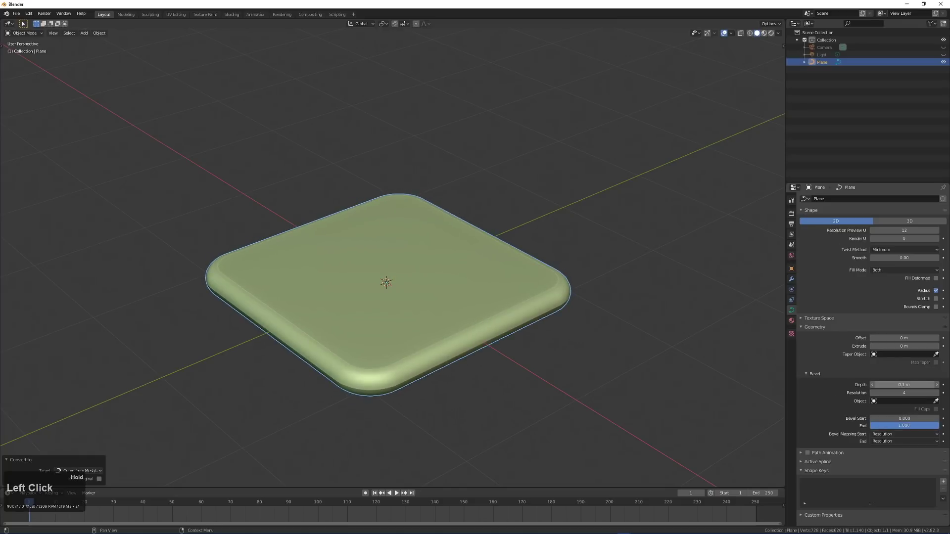
pyautogui.press('Escape')
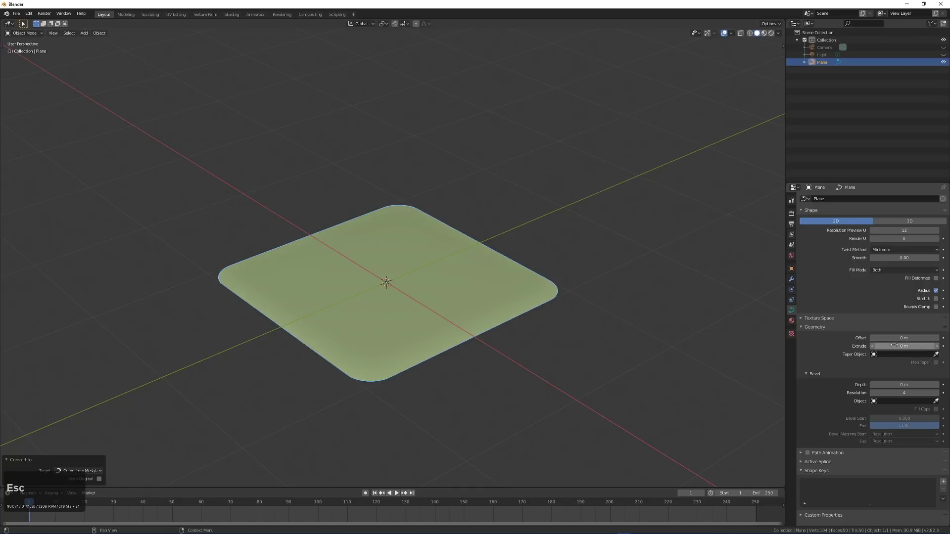
pyautogui.moveTo(889, 346)
pyautogui.mouseDown()
pyautogui.moveTo(905, 346)
pyautogui.moveTo(889, 345)
pyautogui.mouseUp()
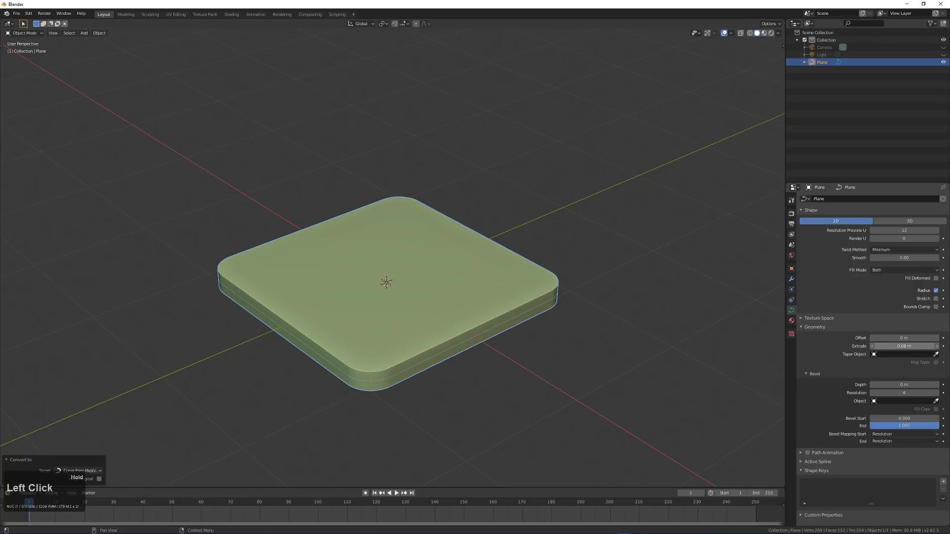
pyautogui.moveTo(902, 392)
pyautogui.mouseDown()
pyautogui.moveTo(876, 392)
pyautogui.moveTo(921, 385)
pyautogui.moveTo(905, 384)
pyautogui.mouseUp()
pyautogui.moveTo(659, 325); pyautogui.dragTo(508, 297, button='middle')
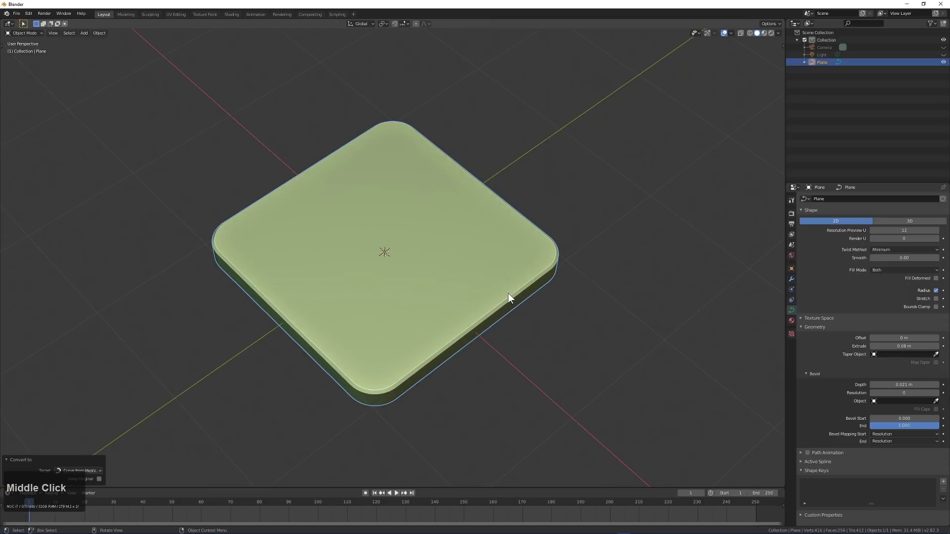
# Step: Examine the curve's control points in Edit Mode with all of them deselected, and return to Object Mode
pyautogui.scroll(3, 296, 277)
pyautogui.scroll(-2, 268, 334)
pyautogui.moveTo(268, 334); pyautogui.dragTo(384, 412, button='middle')
pyautogui.press('Tab')
pyautogui.press('Tab')
pyautogui.press('Tab')
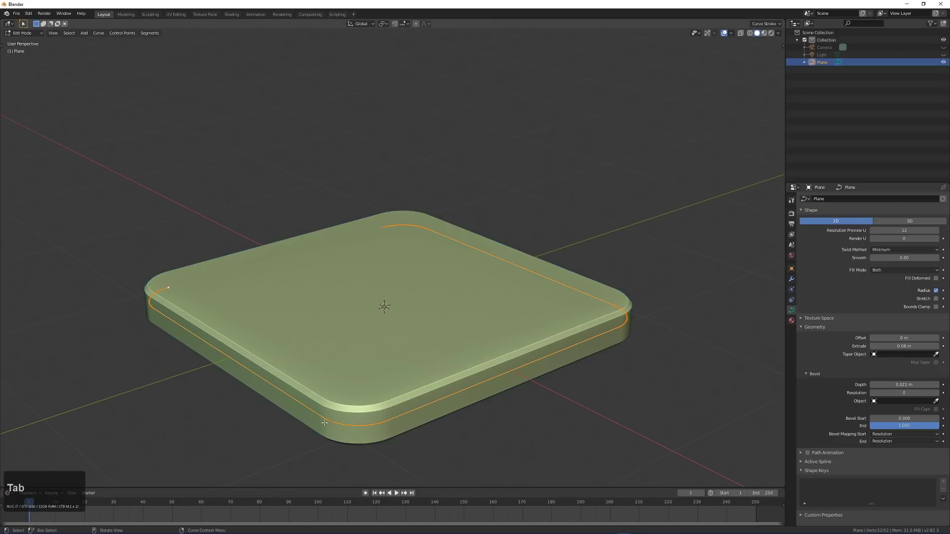
pyautogui.moveTo(400, 373); pyautogui.dragTo(394, 319, button='middle')
pyautogui.scroll(-2, 395, 319)
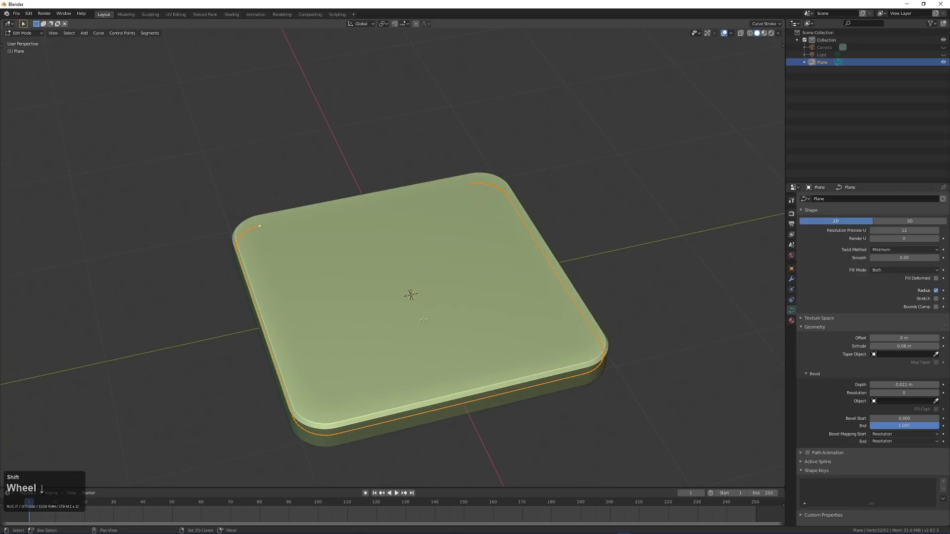
pyautogui.hotkey('alt', 'a')
pyautogui.keyDown('alt'); pyautogui.middleClick(394, 319); pyautogui.keyUp('alt')
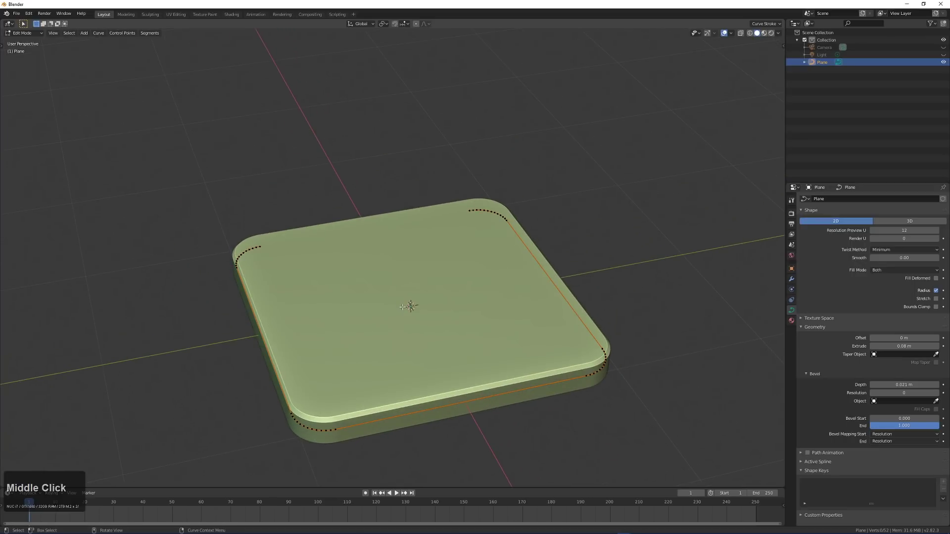
pyautogui.moveTo(408, 309); pyautogui.dragTo(414, 324, button='middle')
pyautogui.press('Tab')
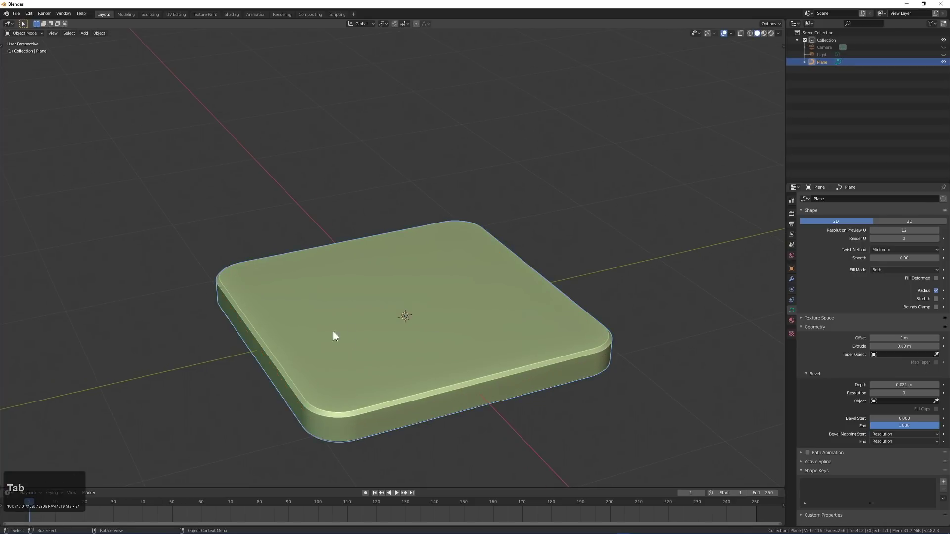
# Step: Add a Bezier circle to the slab's curve in Edit Mode and scale it to about 0.231 as a central hole
pyautogui.moveTo(333, 331); pyautogui.dragTo(452, 333, button='middle')
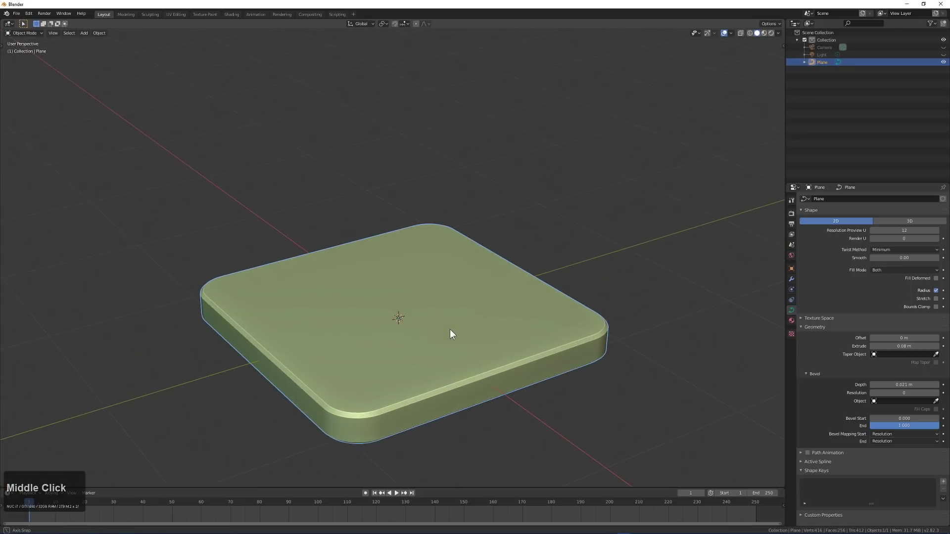
pyautogui.press('Tab')
pyautogui.hotkey('shift', 'a')
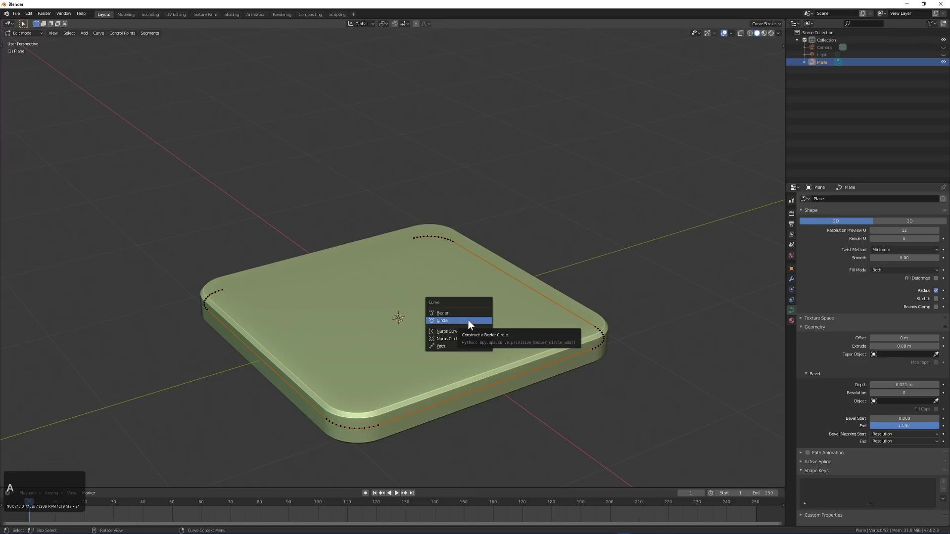
pyautogui.click(468, 319)
pyautogui.moveTo(468, 320); pyautogui.dragTo(480, 345, button='middle')
pyautogui.press('s')
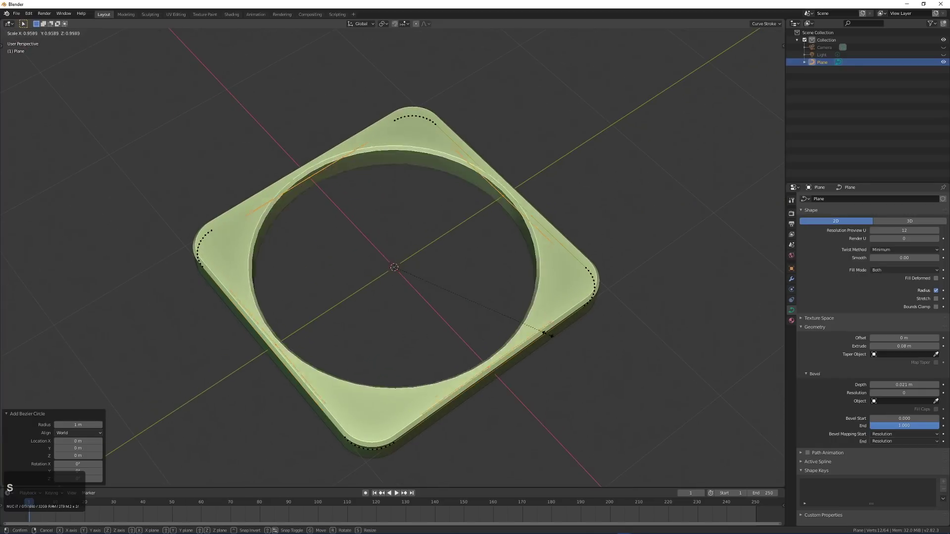
pyautogui.click(433, 276)
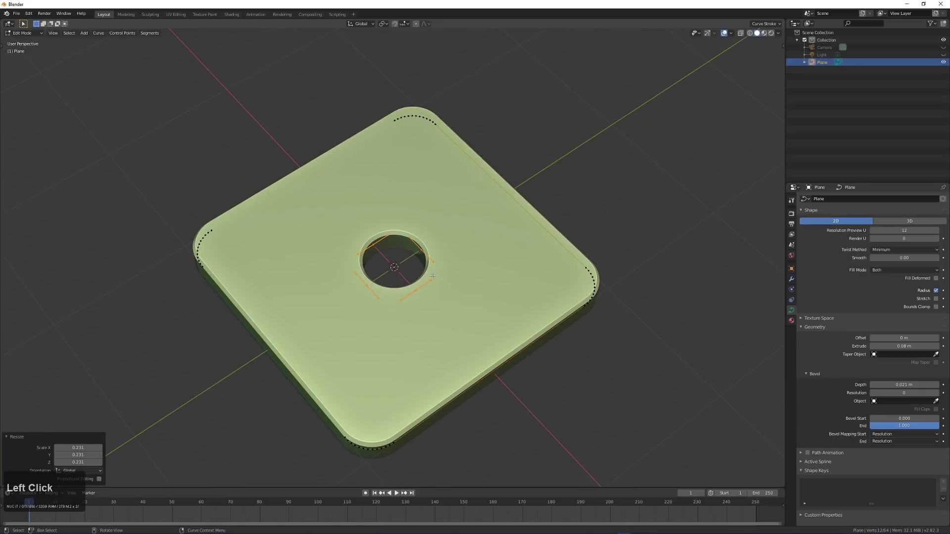
# Step: In top orthographic view, move the circle -0.6 m in X and 0.6 m in Y using grid increments
pyautogui.press('KP_7')
pyautogui.press('KP_5')
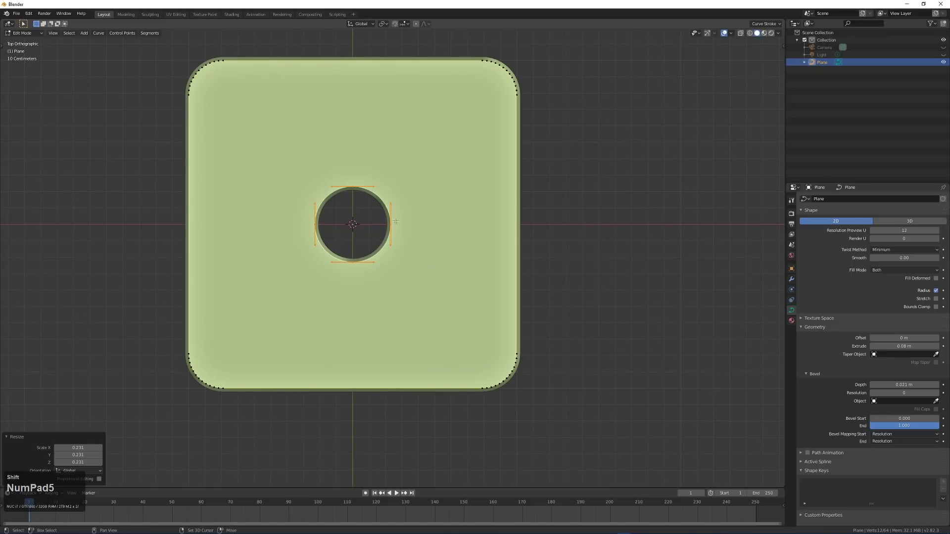
pyautogui.scroll(2, 554, 385)
pyautogui.press('g')
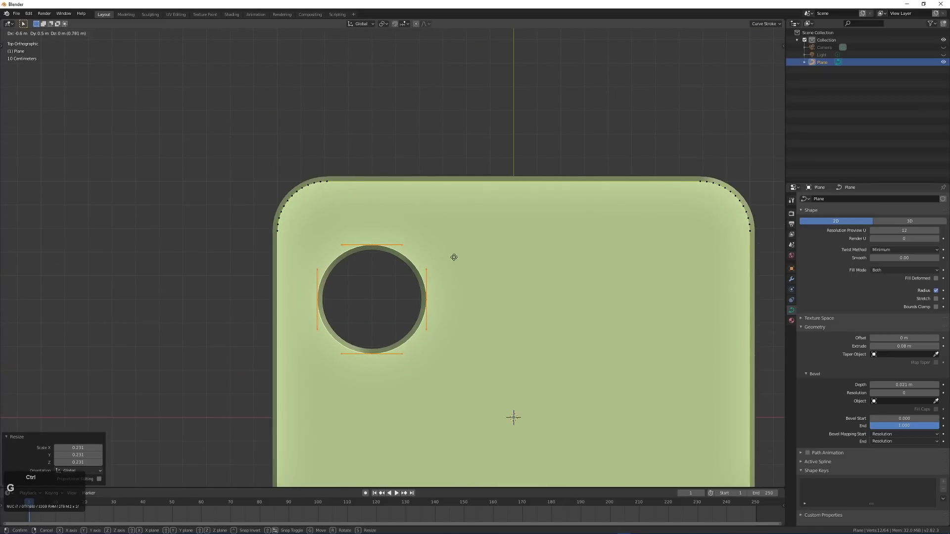
pyautogui.keyDown('ctrl'); pyautogui.click(444, 243); pyautogui.keyUp('ctrl')
# Step: Resize the hole by scaling its circle by about 0.339 and again by about 1.735
pyautogui.press('s')
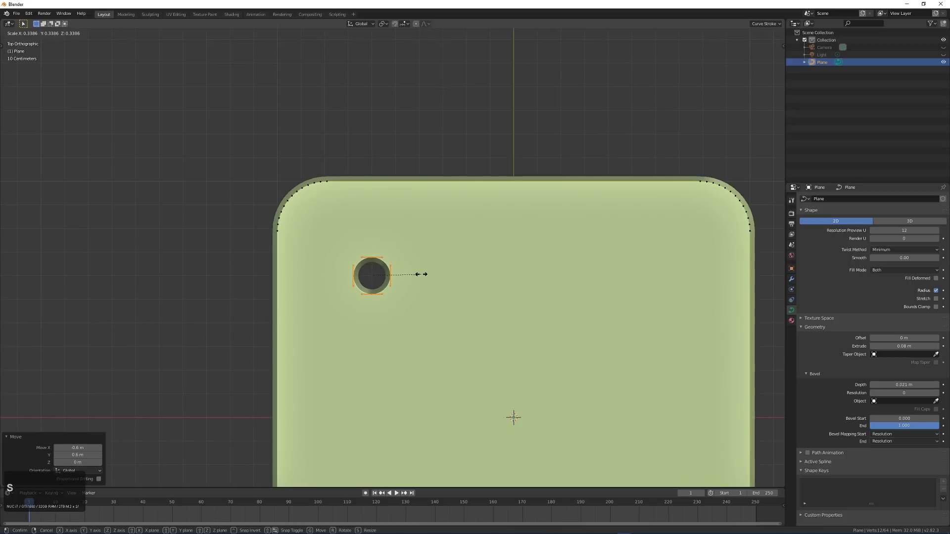
pyautogui.click(416, 275)
pyautogui.keyDown('shift'); pyautogui.moveTo(427, 278); pyautogui.dragTo(439, 303, button='middle'); pyautogui.keyUp('shift')
pyautogui.scroll(1, 433, 316)
pyautogui.press('s')
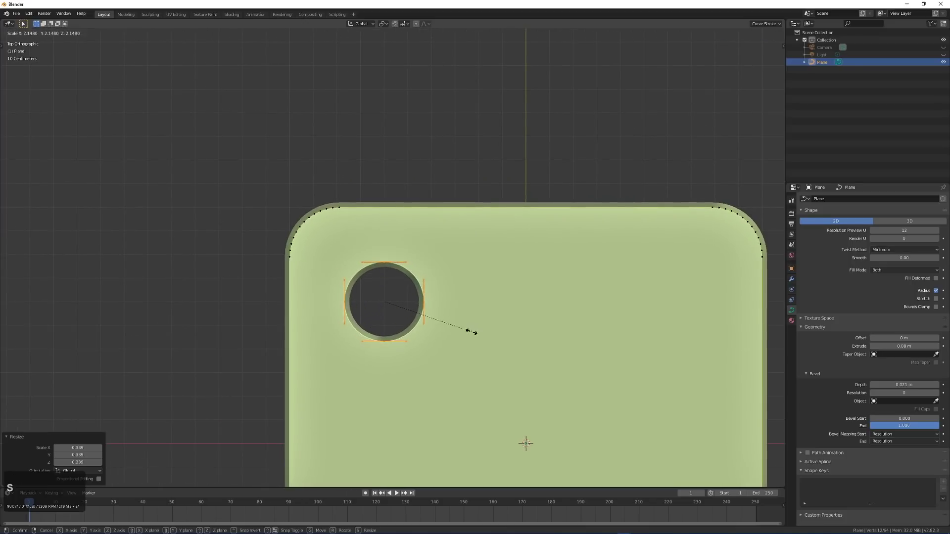
pyautogui.click(470, 330)
pyautogui.keyDown('shift'); pyautogui.moveTo(470, 330); pyautogui.dragTo(454, 292, button='middle'); pyautogui.keyUp('shift')
pyautogui.scroll(2, 454, 292)
pyautogui.press('g')
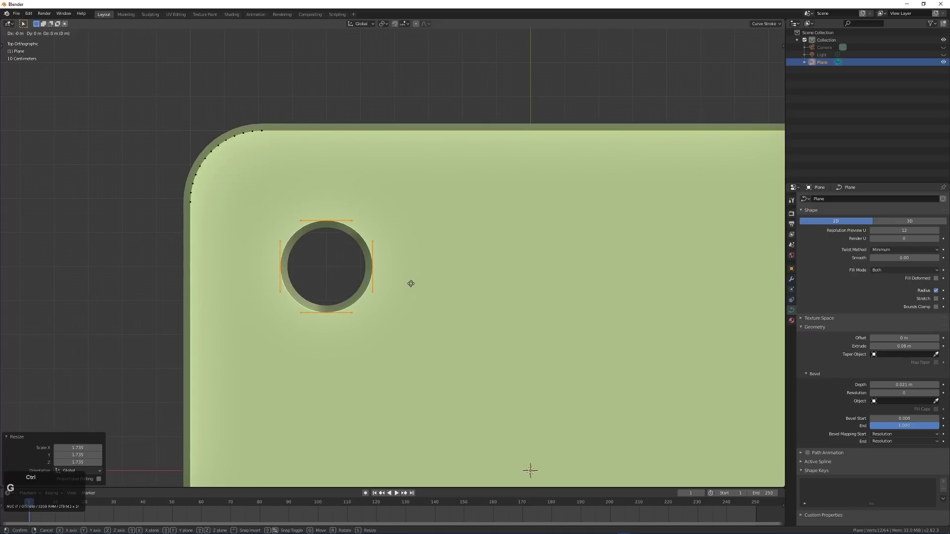
pyautogui.press('ctrl')
pyautogui.press('Escape')
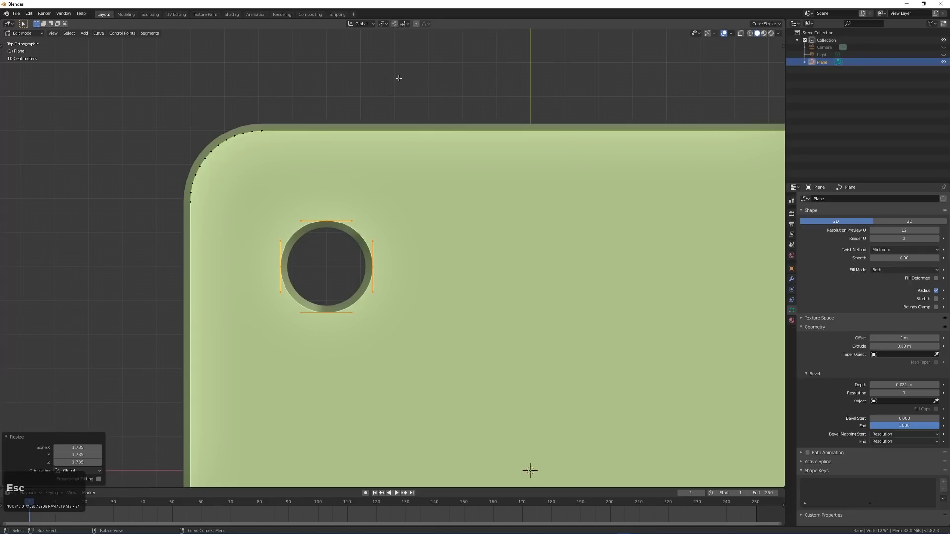
pyautogui.press('g')
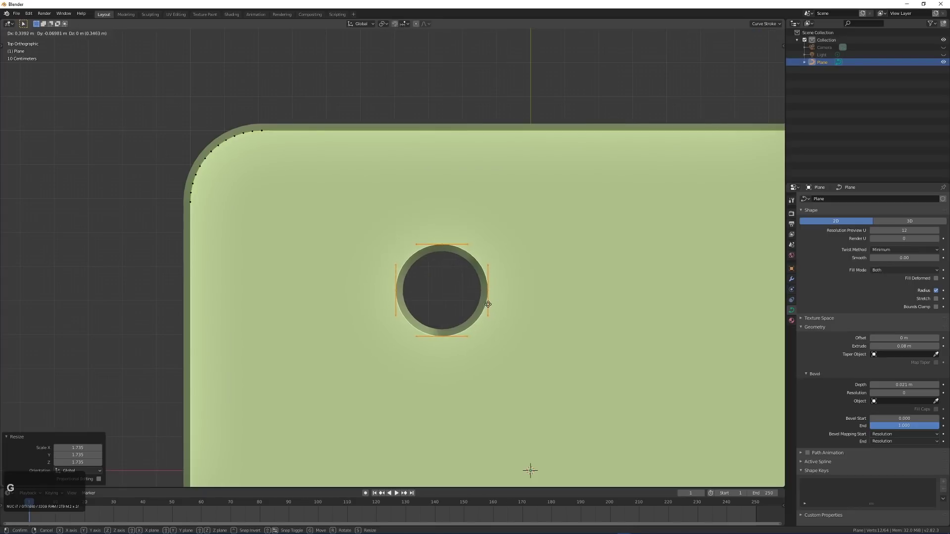
pyautogui.press('ctrl')
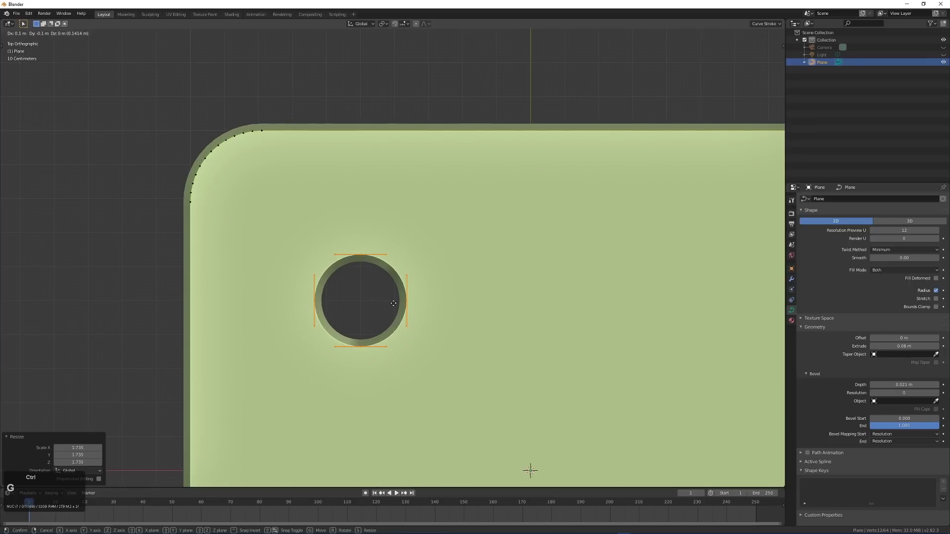
pyautogui.press('Escape')
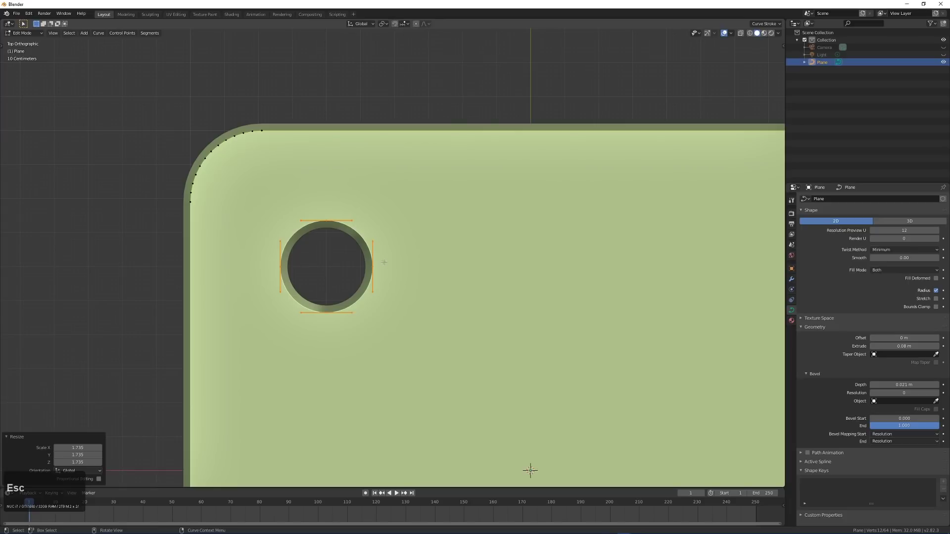
pyautogui.click(394, 24)
pyautogui.press('g')
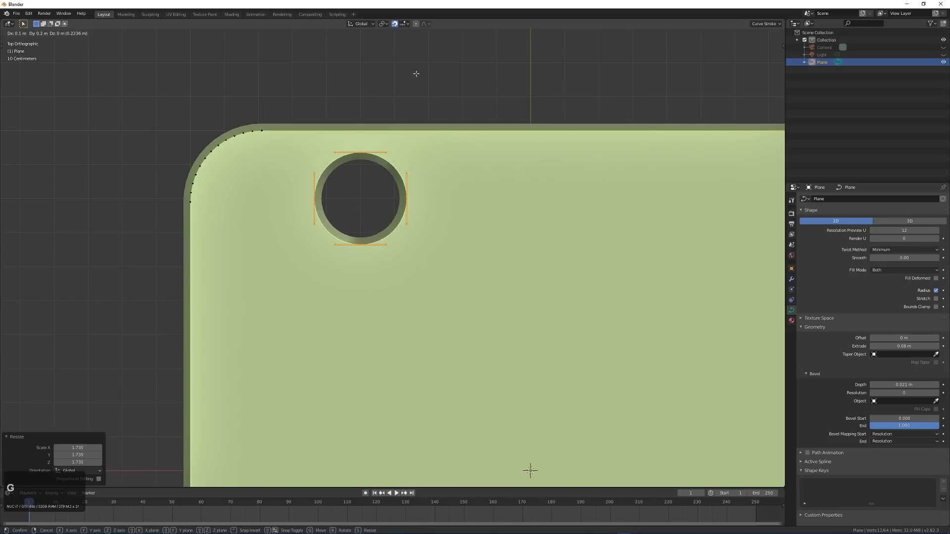
pyautogui.press('Escape')
pyautogui.click(394, 23)
# Step: Move the hole -0.1 m in X and 0.1 m in Y toward the slab's corner in grid increments
pyautogui.press('g')
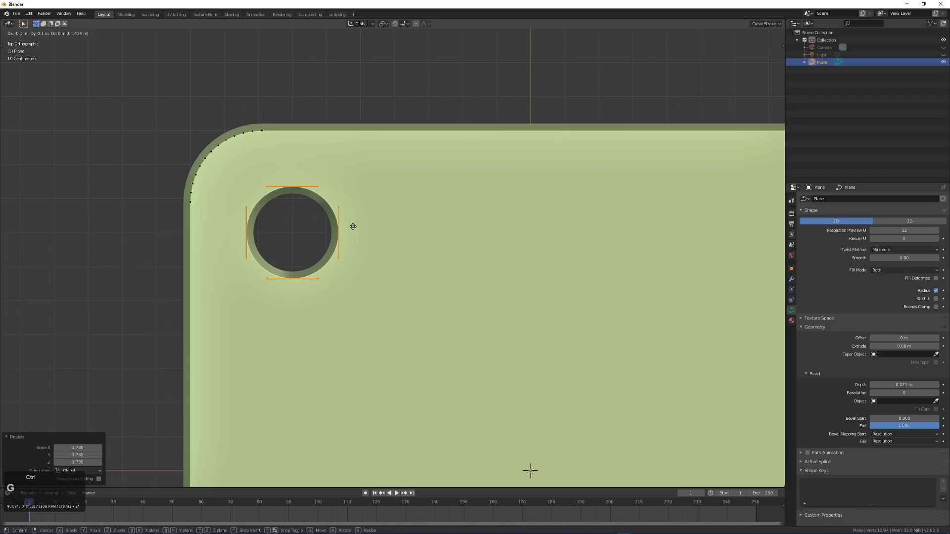
pyautogui.click(354, 226)
# Step: Duplicate the hole's circle as a smaller hole placed diagonally inward from the corner hole
pyautogui.scroll(-2, 354, 226)
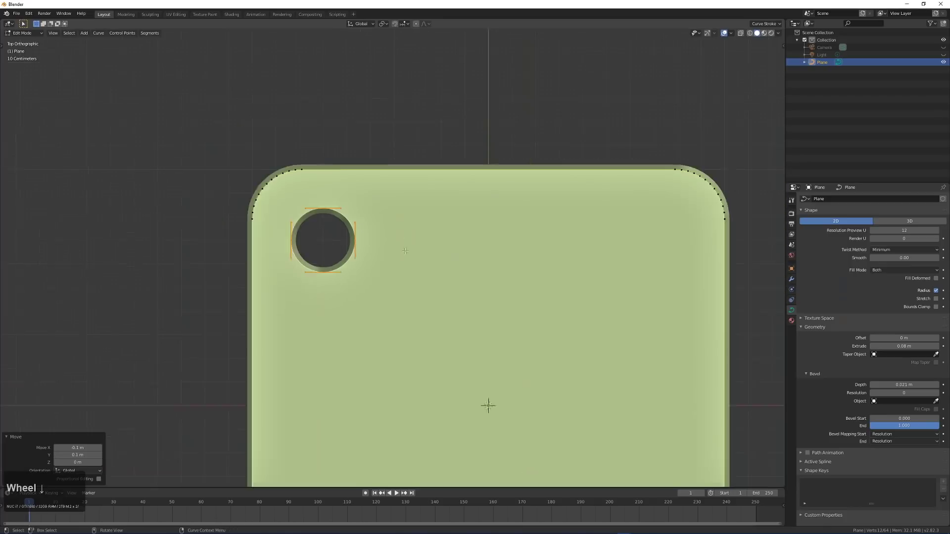
pyautogui.keyDown('shift'); pyautogui.moveTo(354, 226); pyautogui.dragTo(386, 243, button='middle'); pyautogui.keyUp('shift')
pyautogui.hotkey('shift', 'd')
pyautogui.press('s')
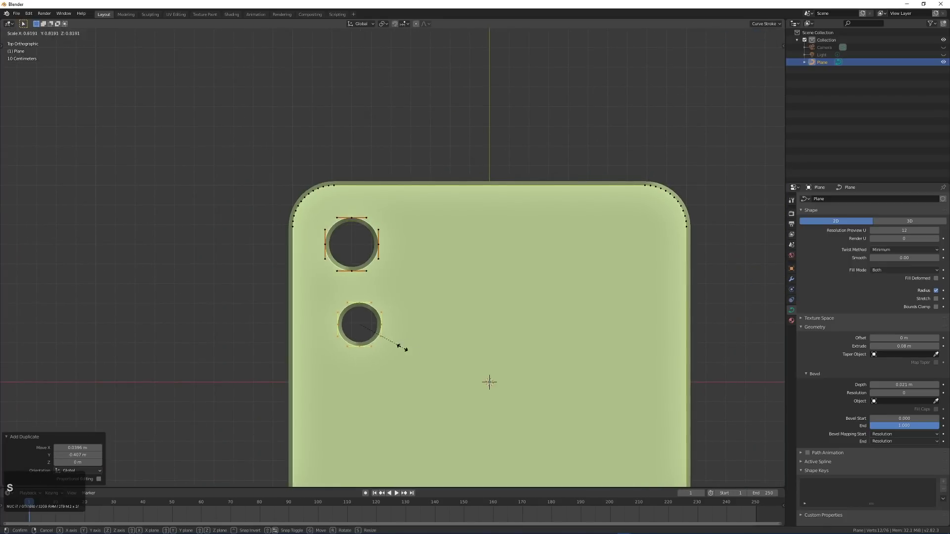
pyautogui.click(386, 331)
pyautogui.press('g')
pyautogui.click(420, 315)
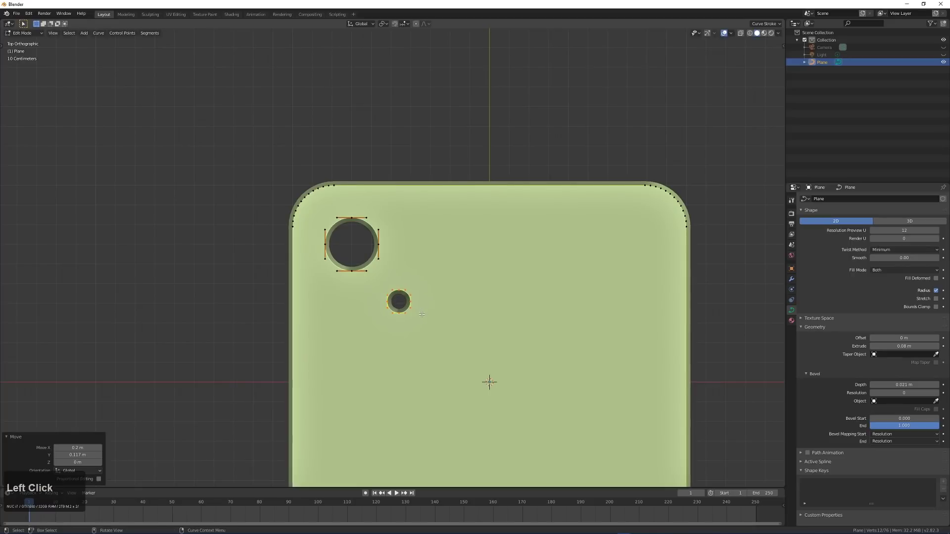
# Step: Adjust the small hole's size, finishing with a scale of about 0.757, and shift it about -0.017 m in X and -0.09 m in Y
pyautogui.press('s')
pyautogui.click(435, 318)
pyautogui.scroll(3, 434, 318)
pyautogui.press('s')
pyautogui.click(475, 348)
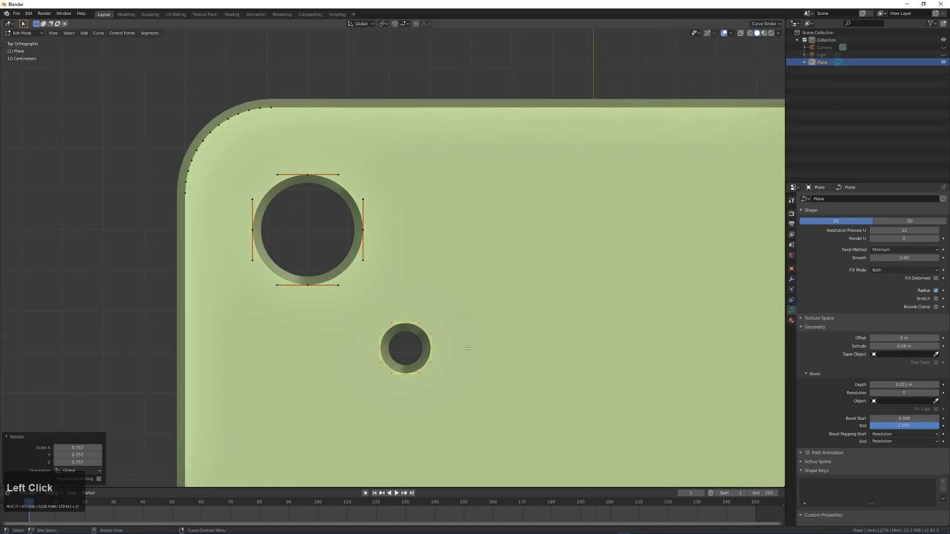
pyautogui.press('g')
pyautogui.click(457, 382)
pyautogui.scroll(-2, 481, 356)
pyautogui.scroll(-5, 480, 355)
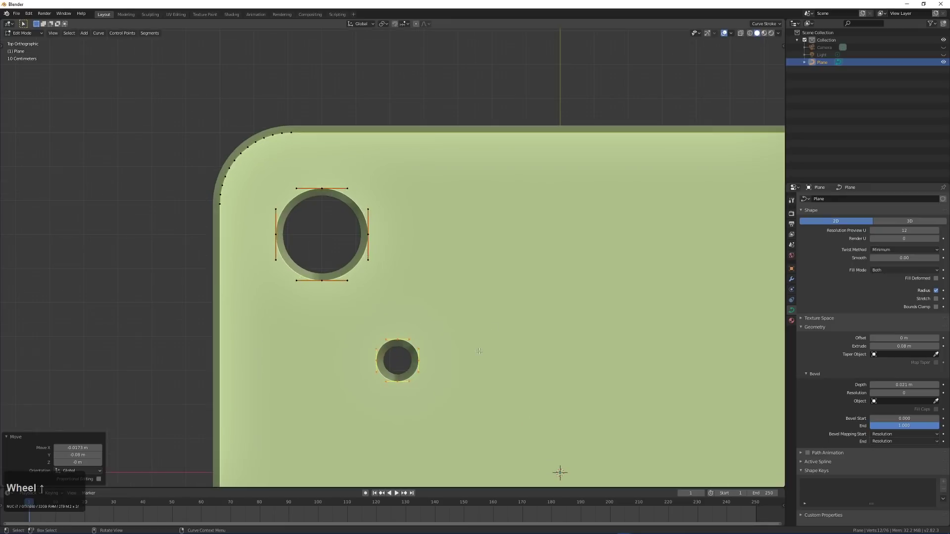
# Step: Return to Object Mode and convert the slab with its two holes from a curve to a mesh
pyautogui.press('Tab')
pyautogui.moveTo(445, 322); pyautogui.dragTo(445, 284, button='middle')
pyautogui.scroll(3, 486, 278)
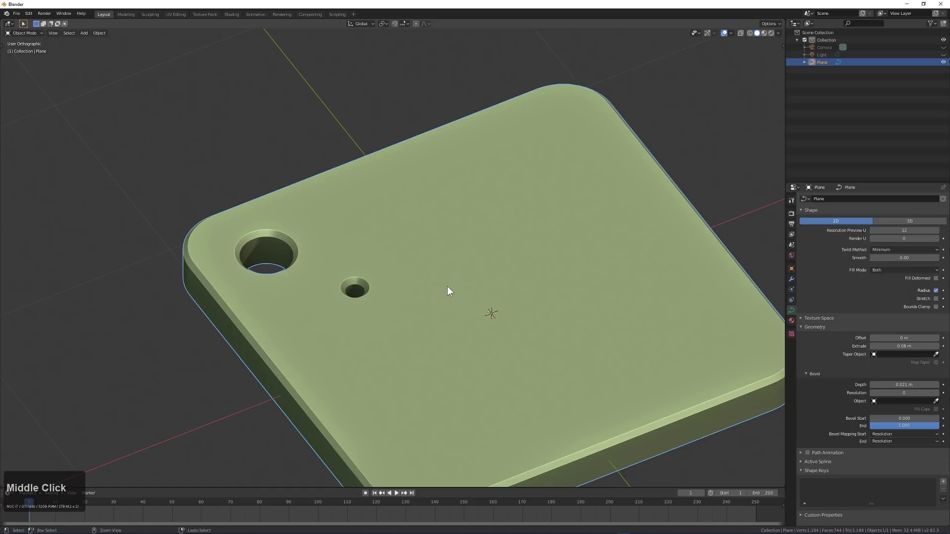
pyautogui.hotkey('ctrl', 'a')
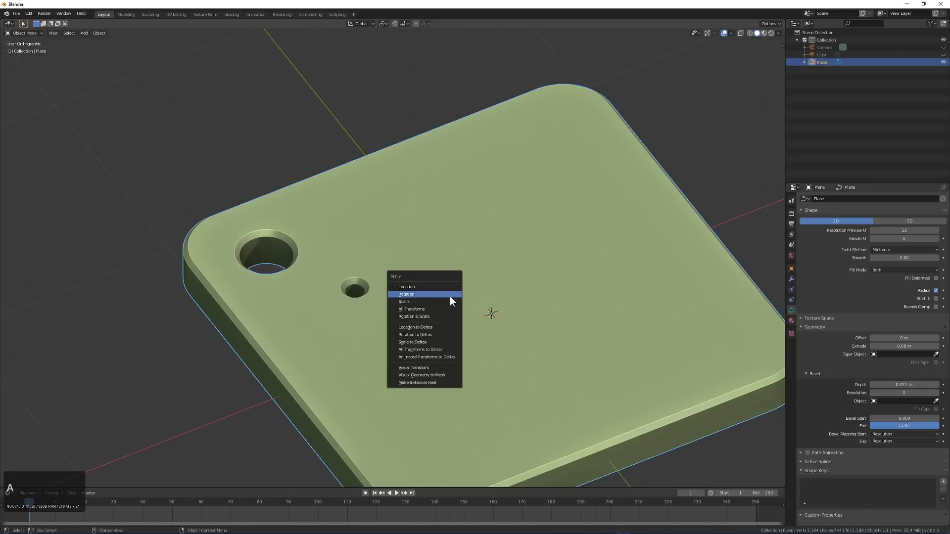
pyautogui.click(426, 372)
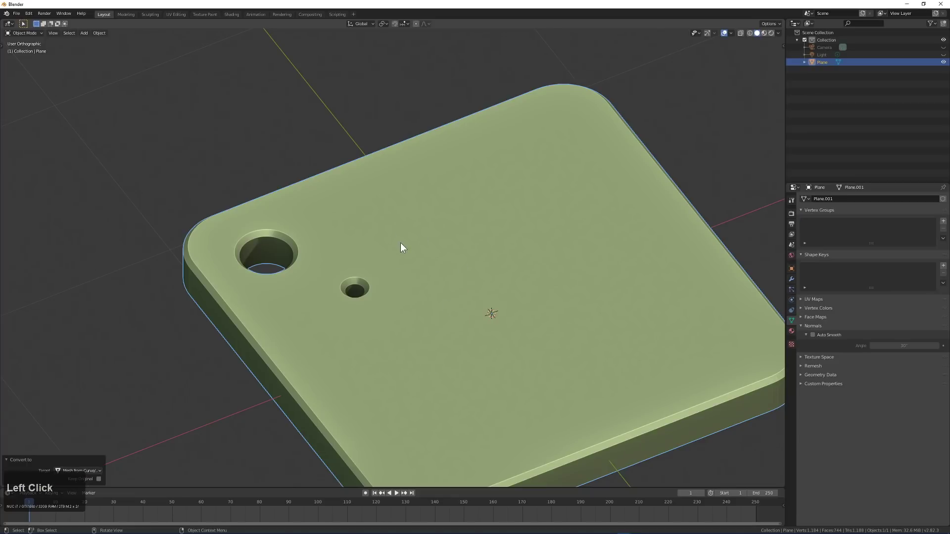
# Step: Examine the converted mesh's topology around the holes in Edit Mode, using vertex, edge and face selection modes
pyautogui.scroll(-5, 447, 178)
pyautogui.moveTo(335, 320); pyautogui.dragTo(416, 300, button='middle')
pyautogui.scroll(5, 466, 295)
pyautogui.press('Tab')
pyautogui.scroll(-2, 458, 305)
pyautogui.scroll(5, 414, 299)
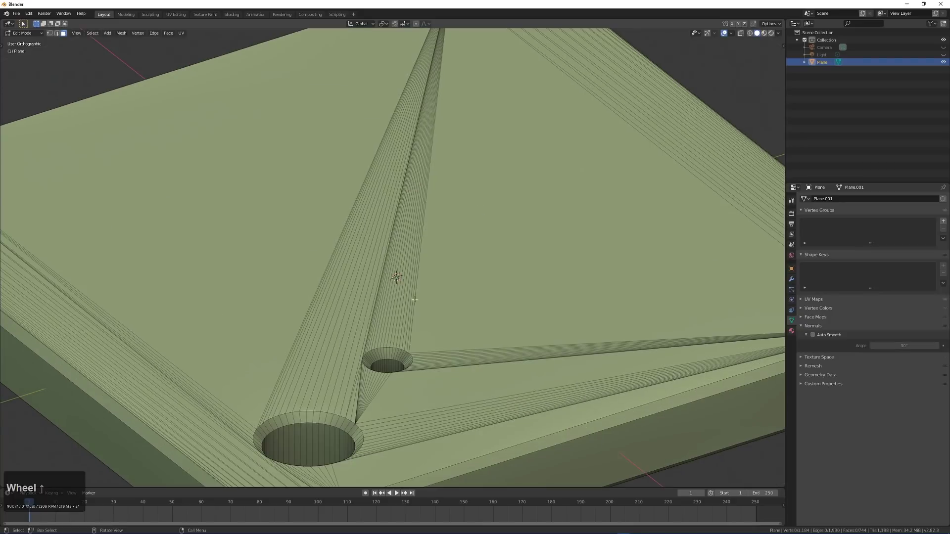
pyautogui.scroll(-5, 466, 306)
pyautogui.scroll(2, 447, 313)
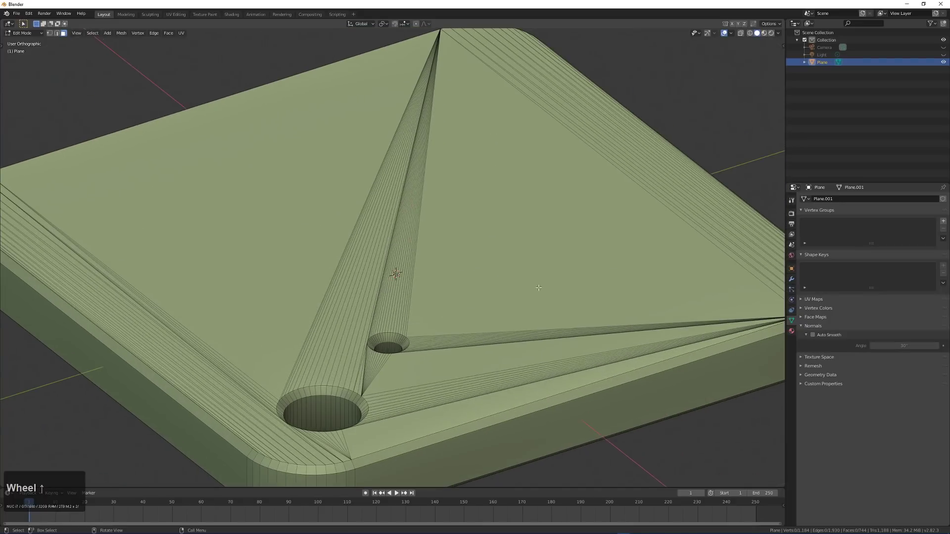
pyautogui.moveTo(585, 280); pyautogui.dragTo(446, 292, button='middle')
pyautogui.scroll(-1, 447, 293)
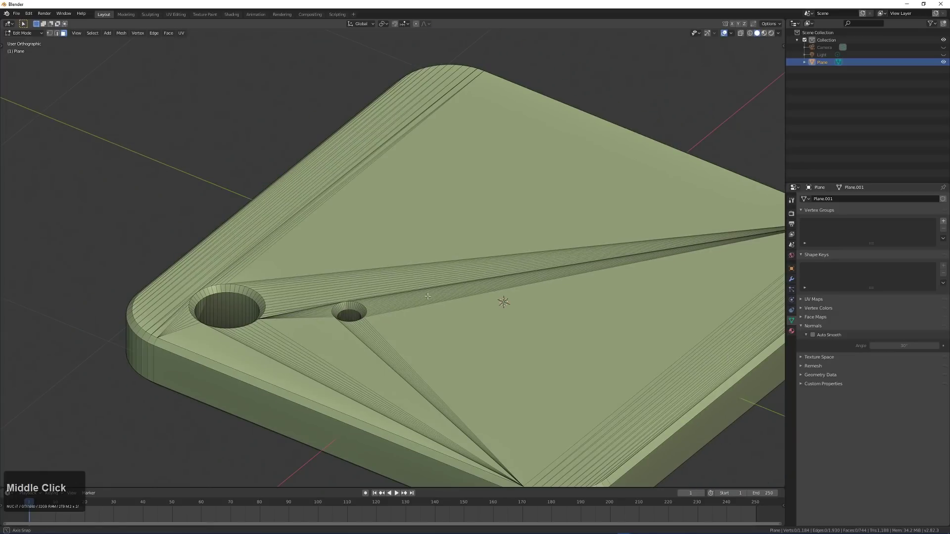
pyautogui.press('1')
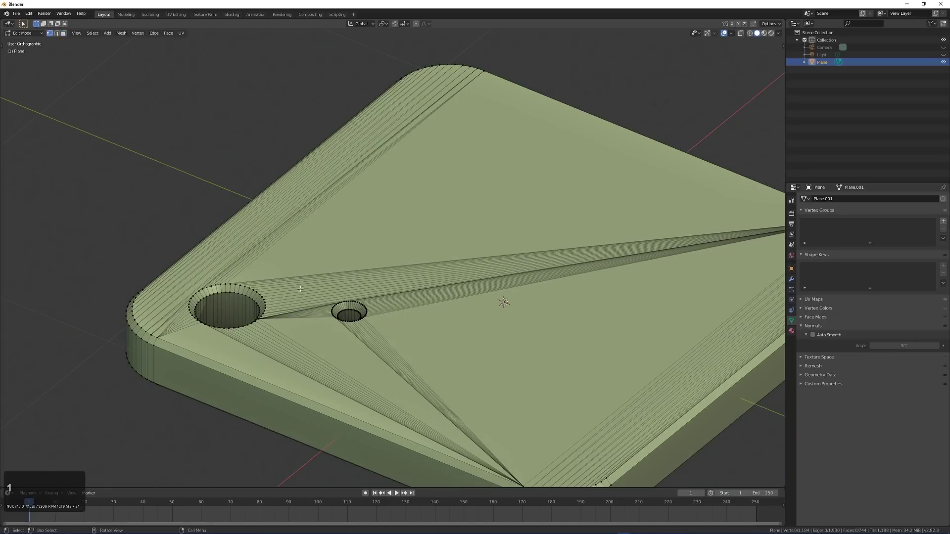
pyautogui.press('2')
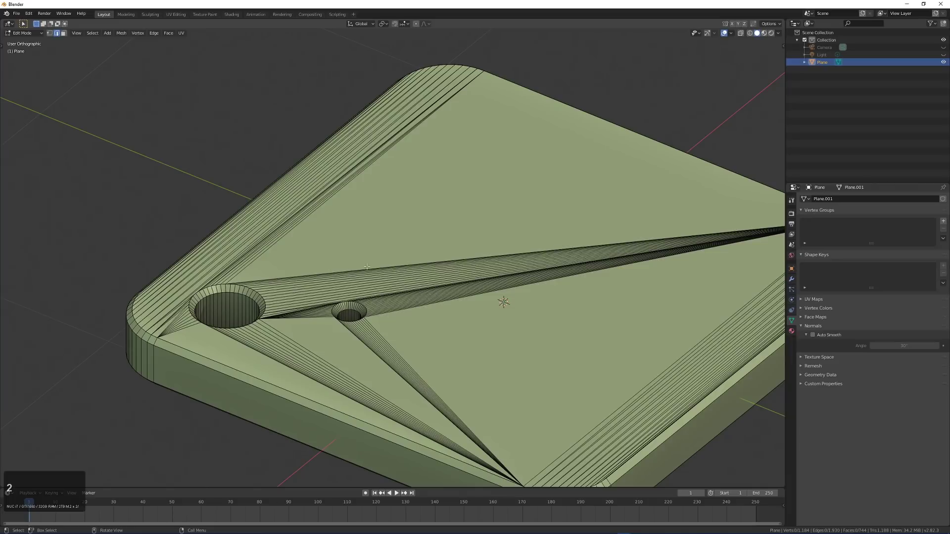
pyautogui.press('3')
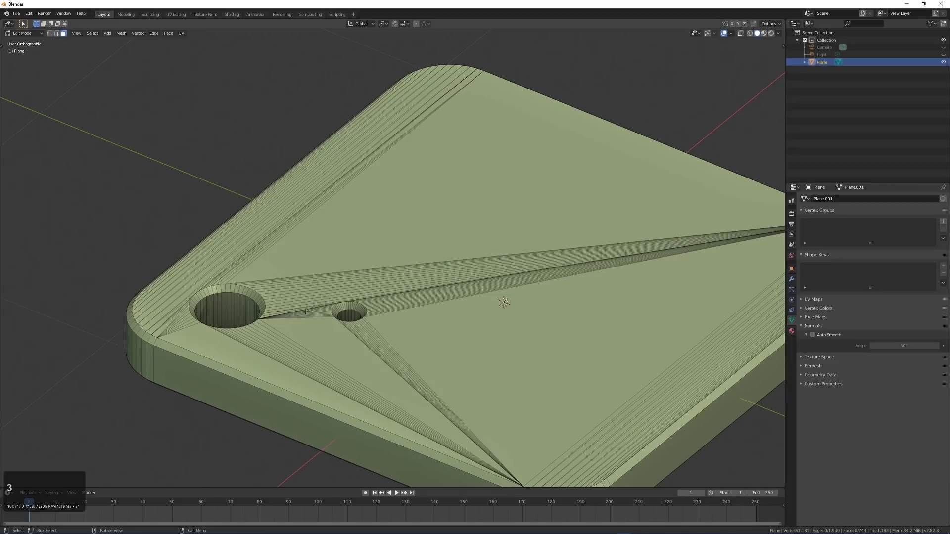
# Step: Select the linked faces of the slab's top surface and try to move them away from the sides
pyautogui.press('a')
pyautogui.press('l')
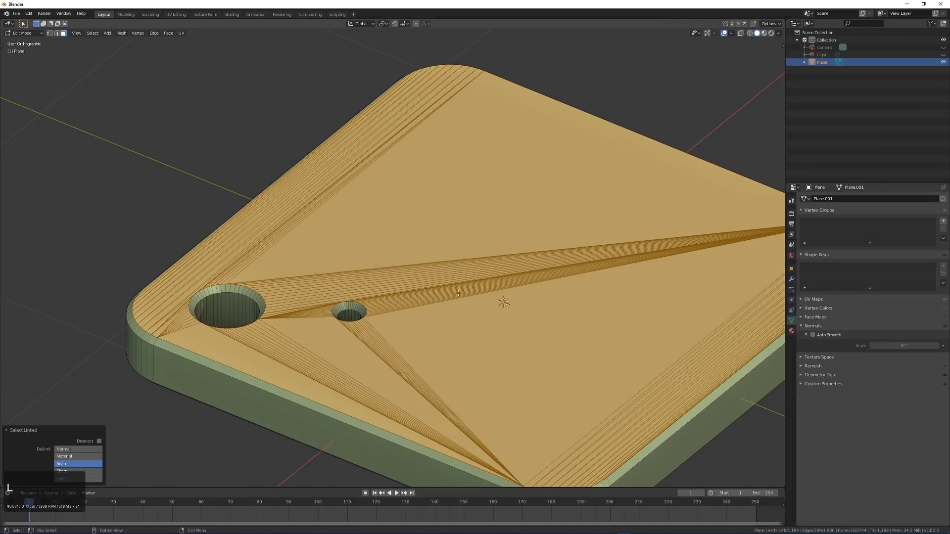
pyautogui.scroll(-1, 458, 292)
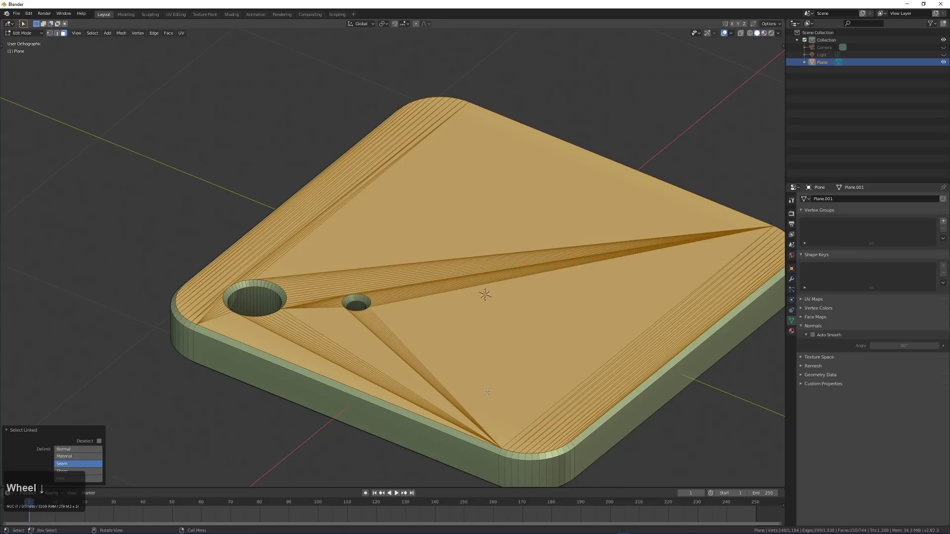
pyautogui.press('g')
pyautogui.rightClick(491, 357)
pyautogui.press('g')
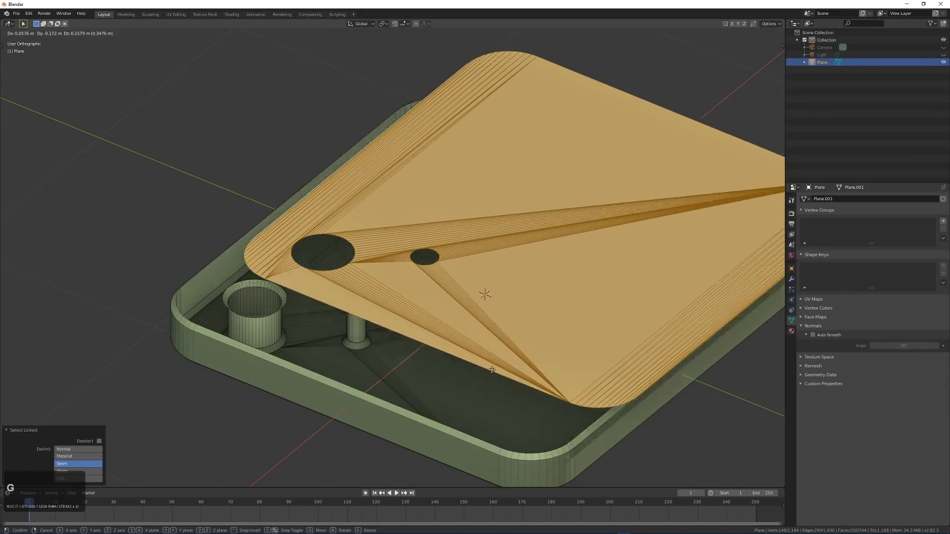
pyautogui.rightClick(476, 342)
pyautogui.press('Tab')
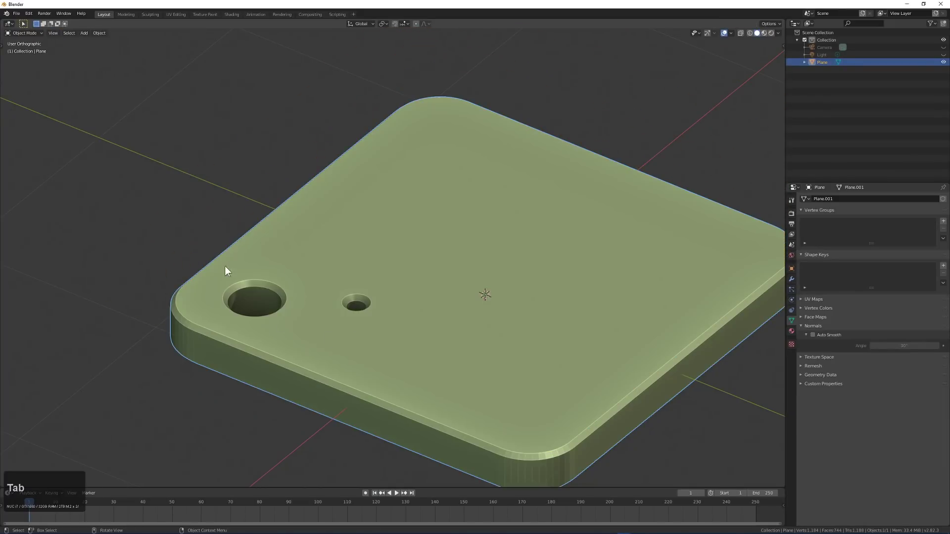
pyautogui.moveTo(307, 290); pyautogui.dragTo(475, 277, button='middle')
pyautogui.press('Tab')
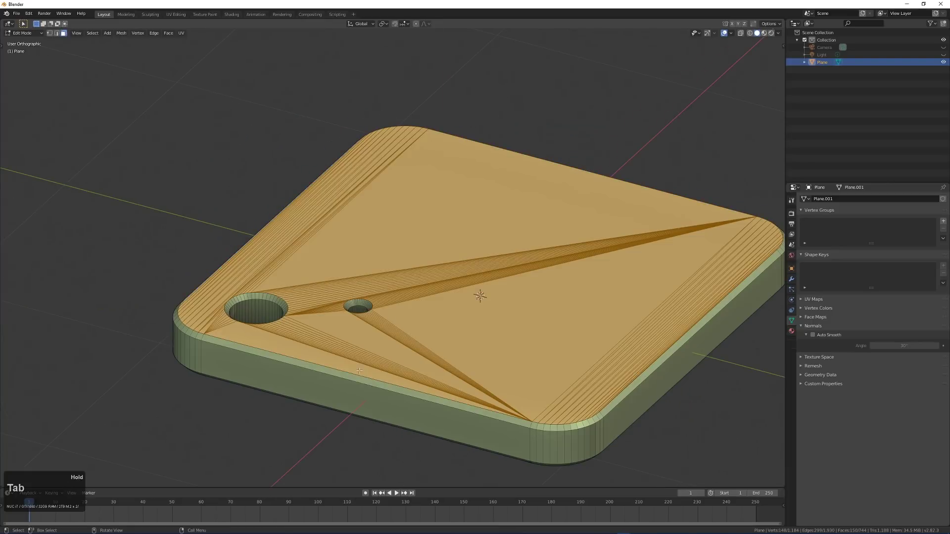
pyautogui.press('g')
pyautogui.rightClick(464, 269)
pyautogui.moveTo(480, 274); pyautogui.dragTo(482, 292, button='middle')
# Step: Select the entire slab mesh in vertex mode and merge its duplicate vertices by distance
pyautogui.press('a')
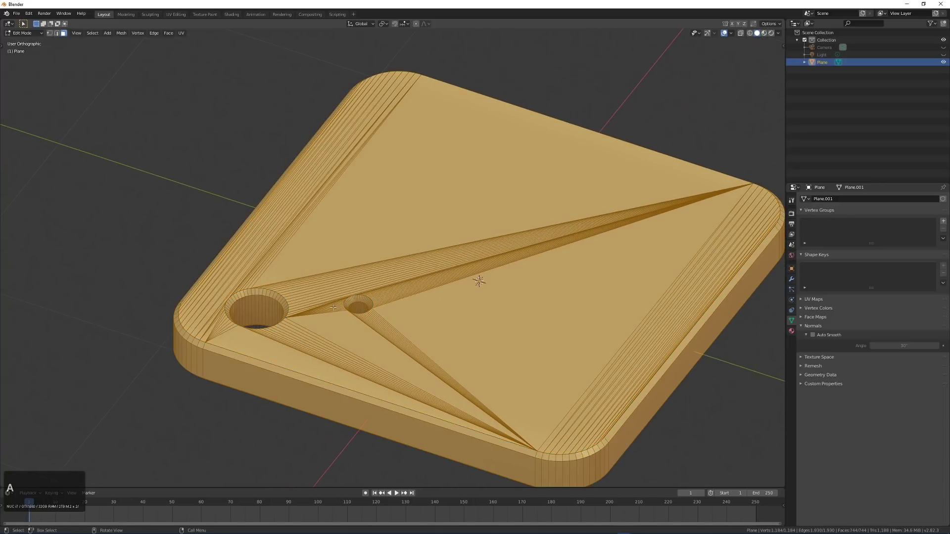
pyautogui.press('1')
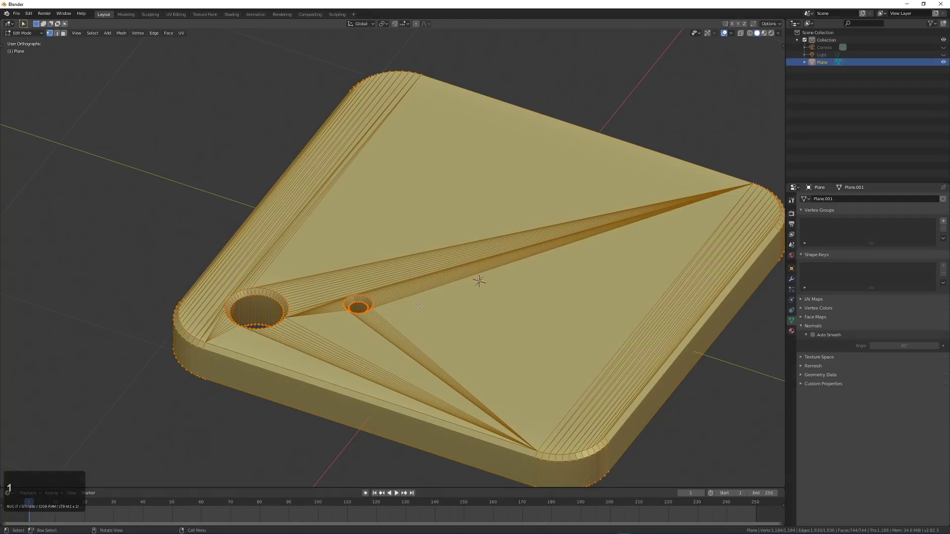
pyautogui.rightClick(425, 236)
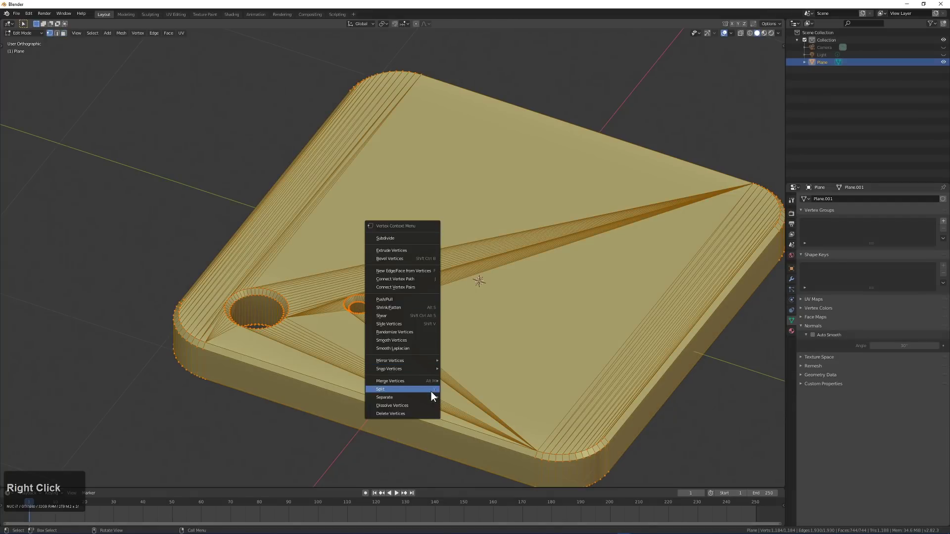
pyautogui.moveTo(433, 378)
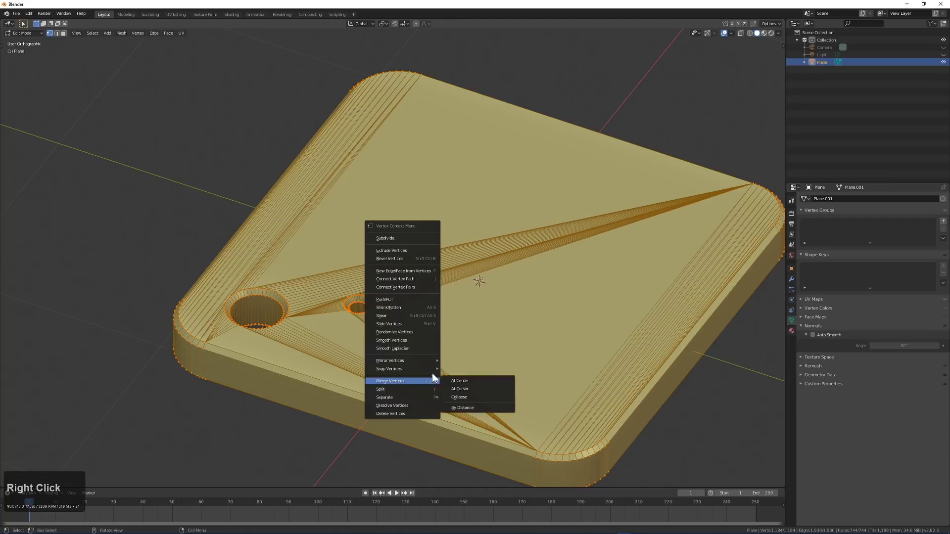
pyautogui.click(462, 409)
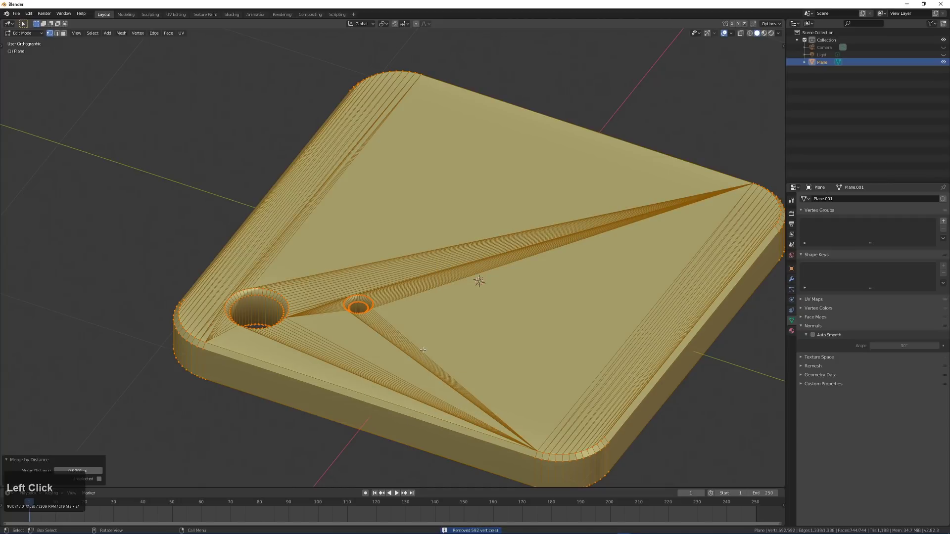
# Step: Return to Object Mode, shade the slab smooth and enable Auto Smooth for its normals
pyautogui.press('Tab')
pyautogui.rightClick(378, 251)
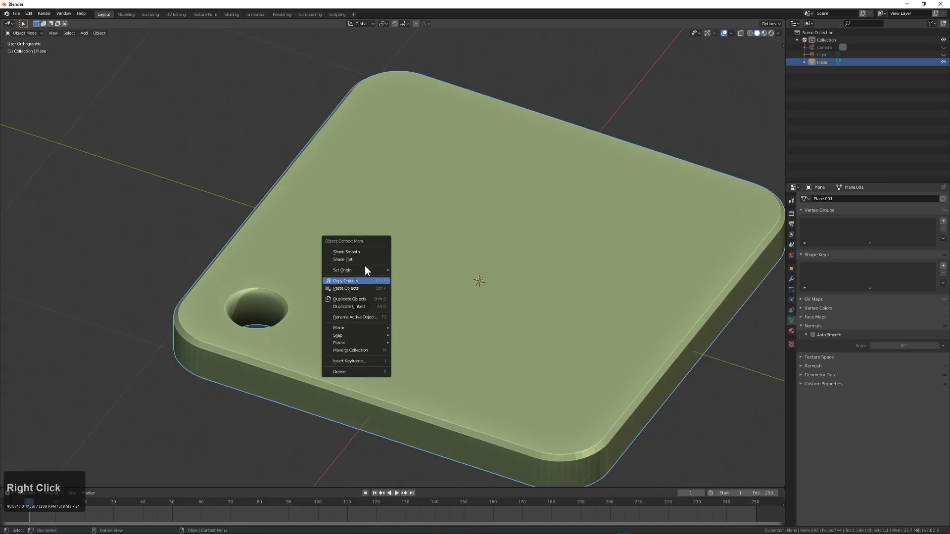
pyautogui.click(383, 252)
pyautogui.rightClick(446, 252)
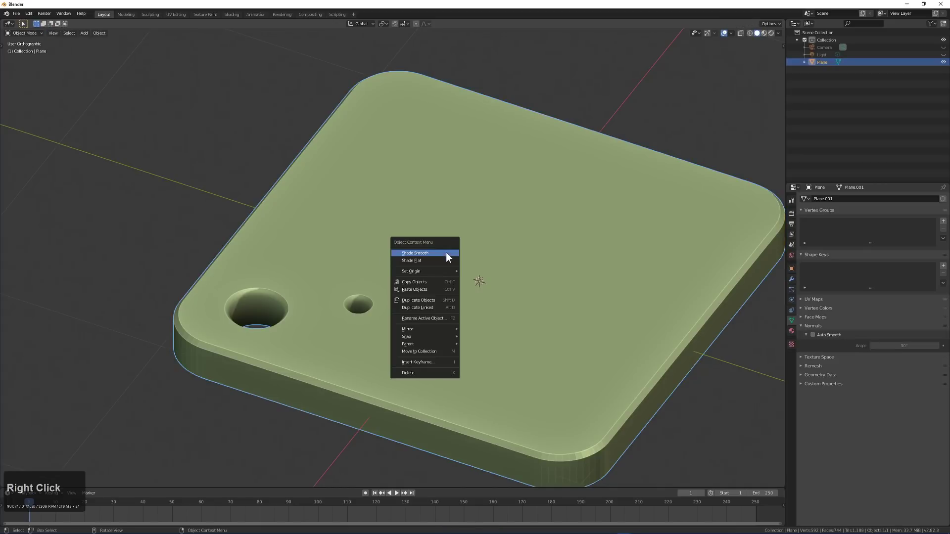
pyautogui.click(416, 253)
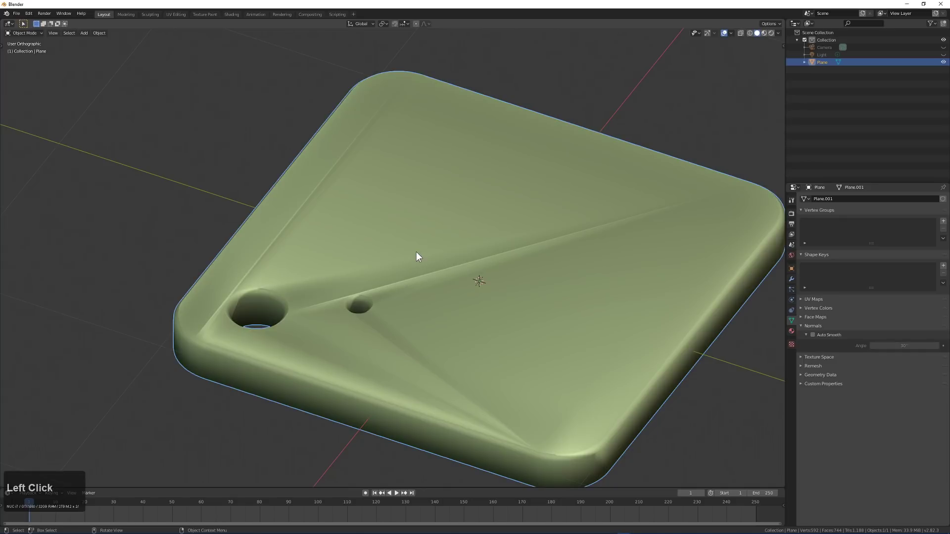
pyautogui.click(813, 335)
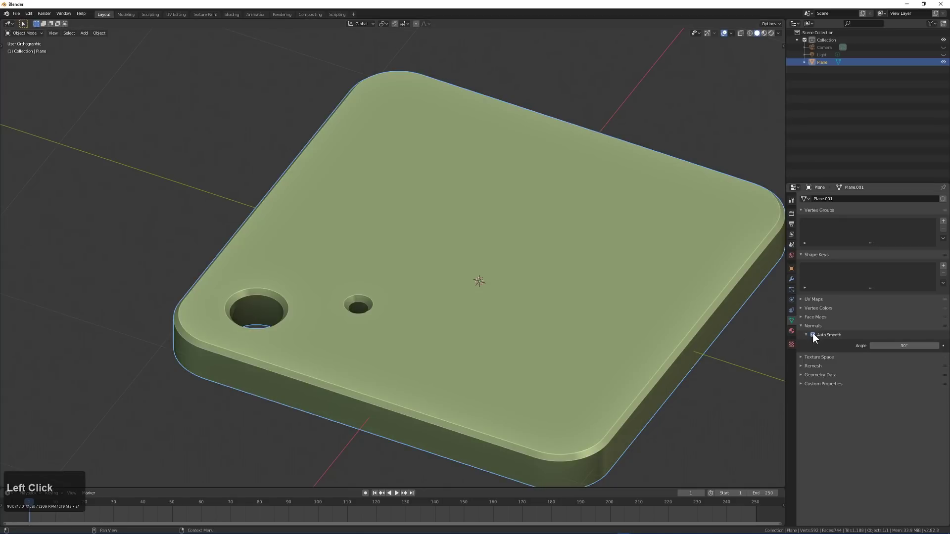
# Step: Check the merged mesh's connectivity in Edit Mode by selecting linked faces from the top surface, and clear the selection
pyautogui.press('Tab')
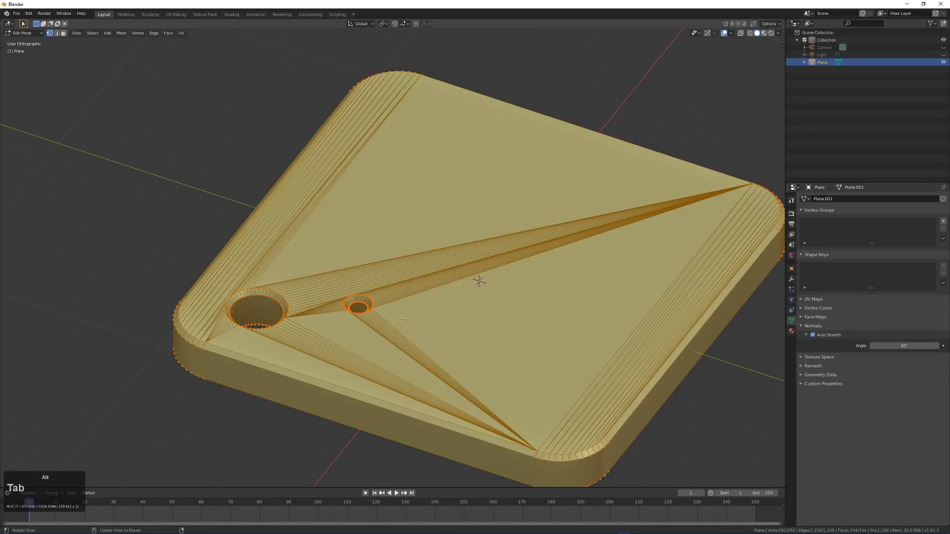
pyautogui.hotkey('alt', 'a')
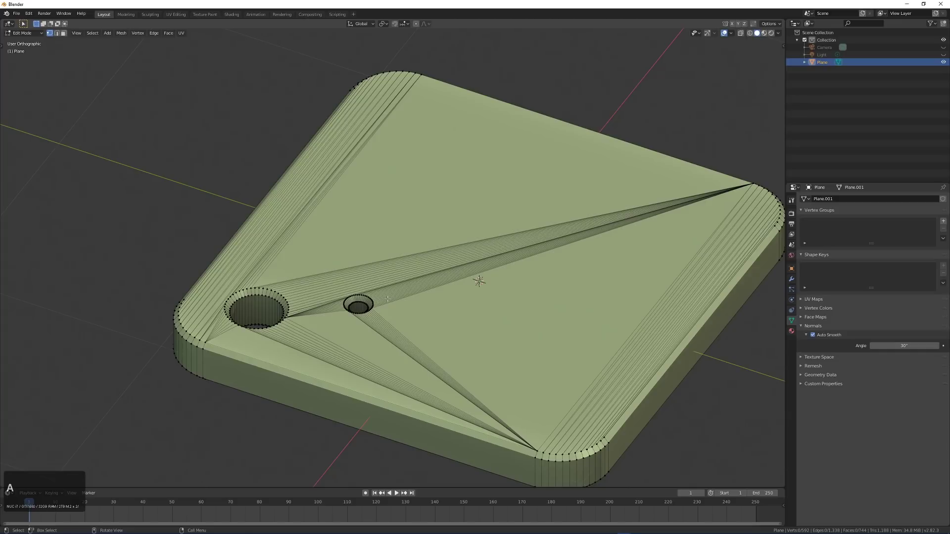
pyautogui.press('3')
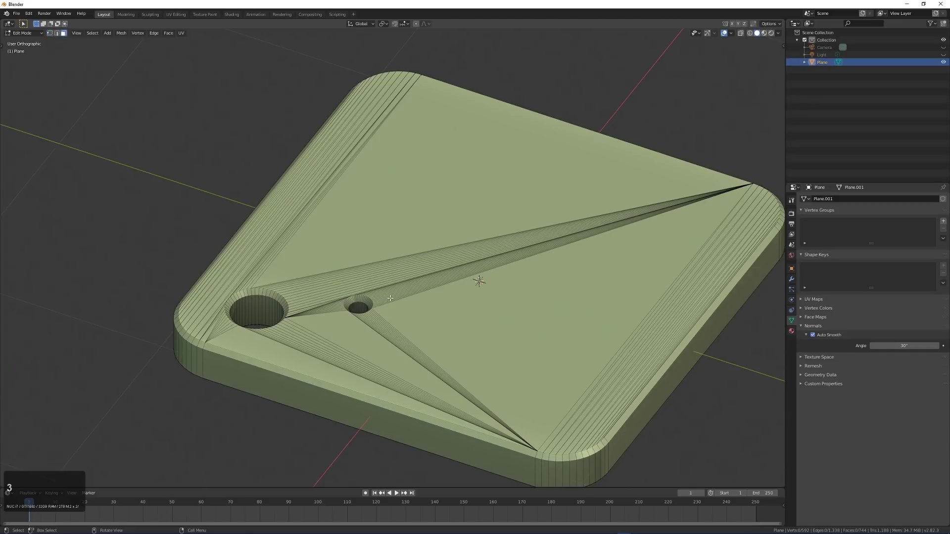
pyautogui.press('l')
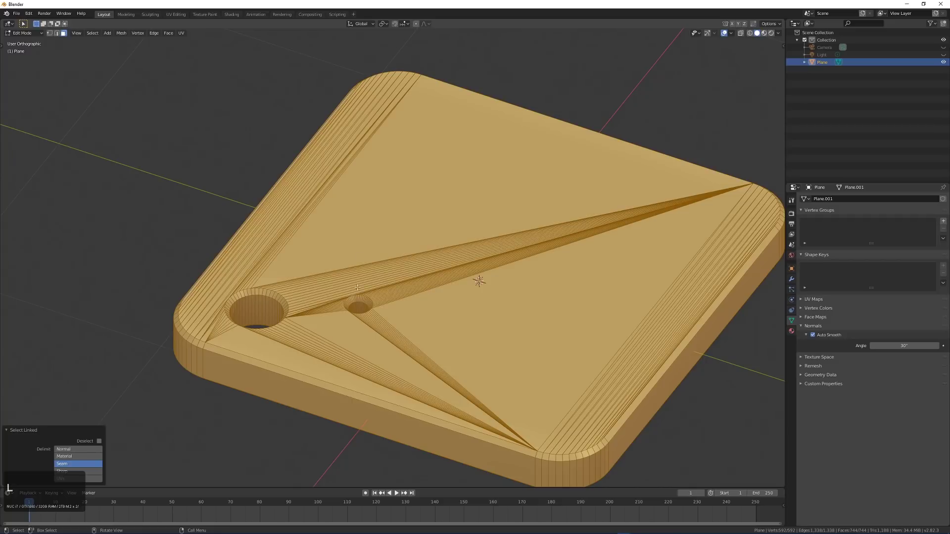
pyautogui.hotkey('alt', 'a')
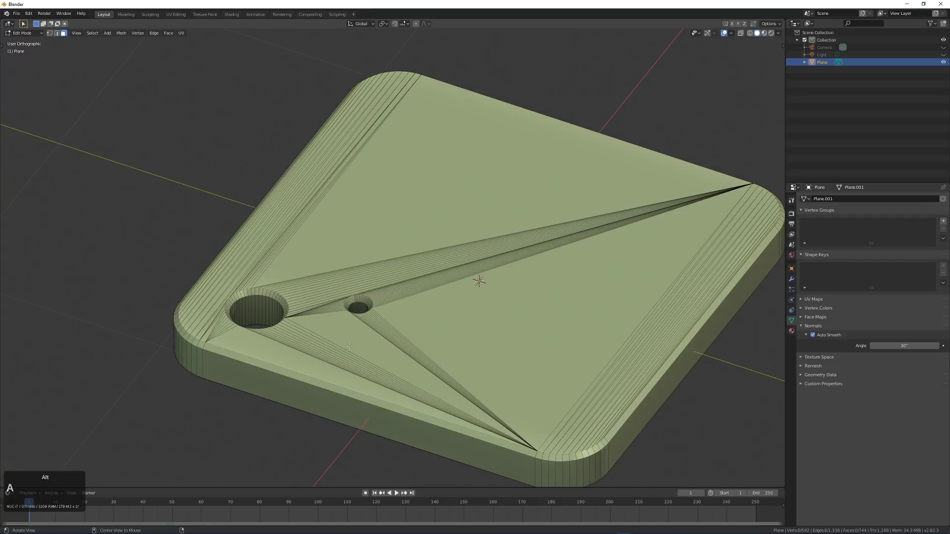
# Step: Circle-select the top surface's faces around both holes, including the narrow strips along the large hole's side, leaving out the bevels
pyautogui.moveTo(320, 348); pyautogui.dragTo(311, 324, button='middle')
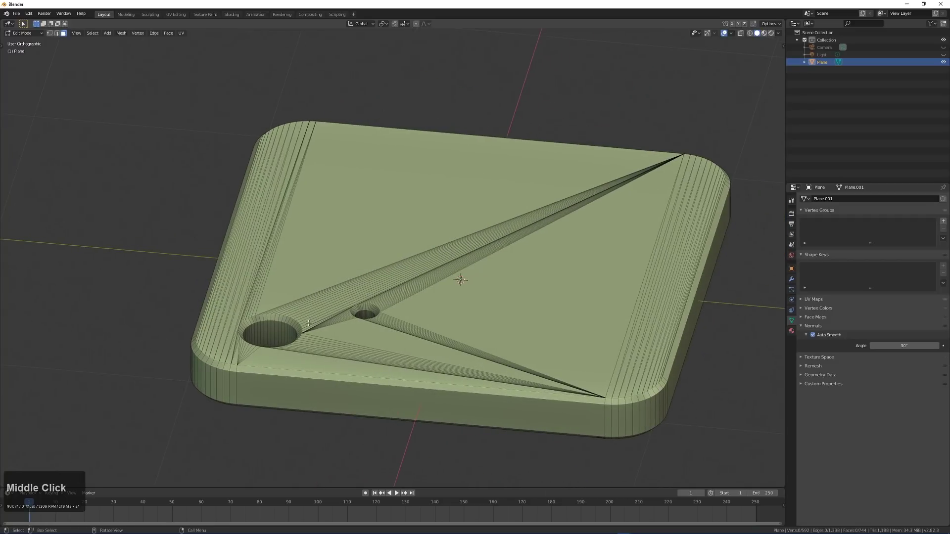
pyautogui.scroll(4, 341, 314)
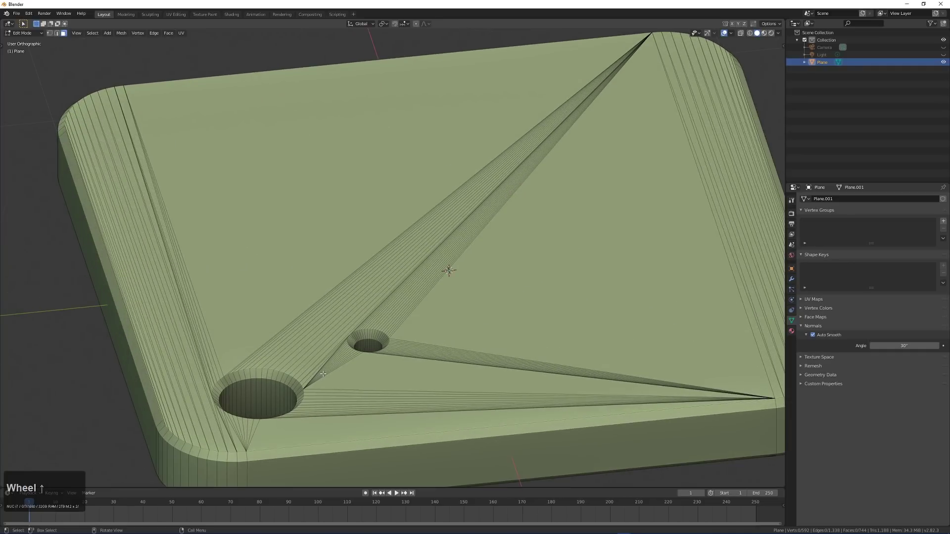
pyautogui.press('c')
pyautogui.scroll(-2, 322, 373)
pyautogui.moveTo(346, 393)
pyautogui.mouseDown()
pyautogui.moveTo(356, 316)
pyautogui.moveTo(322, 239)
pyautogui.moveTo(458, 275)
pyautogui.moveTo(469, 357)
pyautogui.mouseUp()
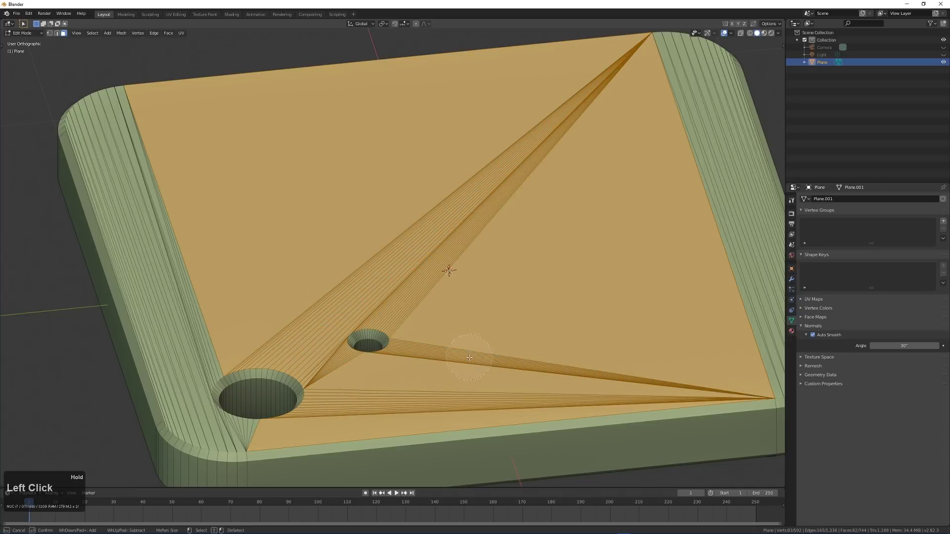
pyautogui.scroll(3, 294, 273)
pyautogui.moveTo(242, 303)
pyautogui.mouseDown()
pyautogui.moveTo(162, 361)
pyautogui.moveTo(196, 407)
pyautogui.moveTo(253, 437)
pyautogui.mouseUp()
pyautogui.scroll(1, 195, 407)
pyautogui.press('Escape')
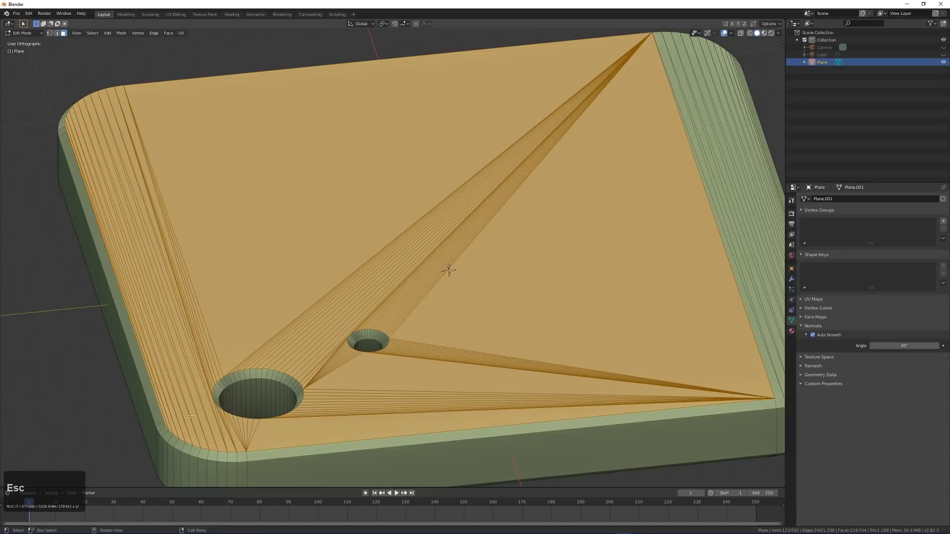
# Step: Add the narrow strips along the opposite side of the top surface to the selection, excluding the long bevel face
pyautogui.moveTo(541, 290); pyautogui.dragTo(487, 310, button='middle')
pyautogui.scroll(-5, 504, 311)
pyautogui.scroll(6, 487, 310)
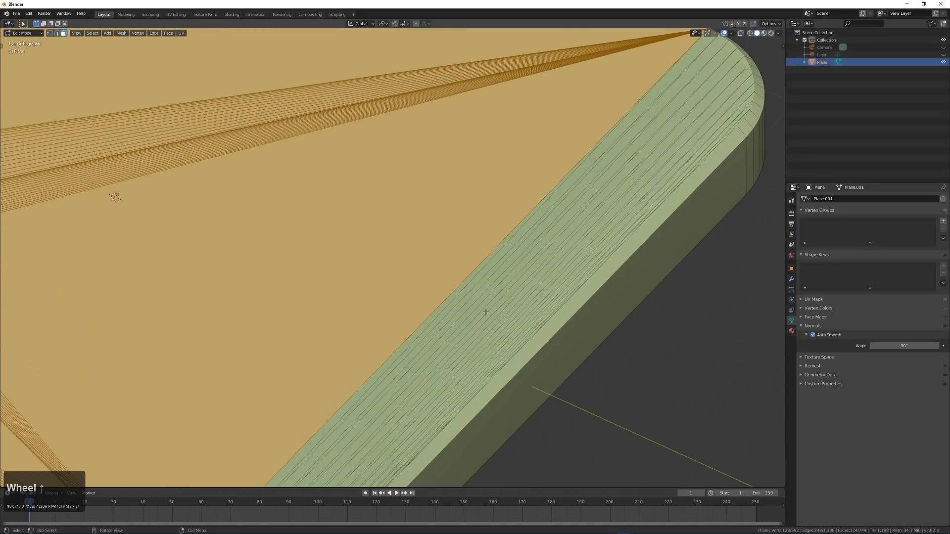
pyautogui.press('c')
pyautogui.moveTo(456, 289); pyautogui.dragTo(510, 327)
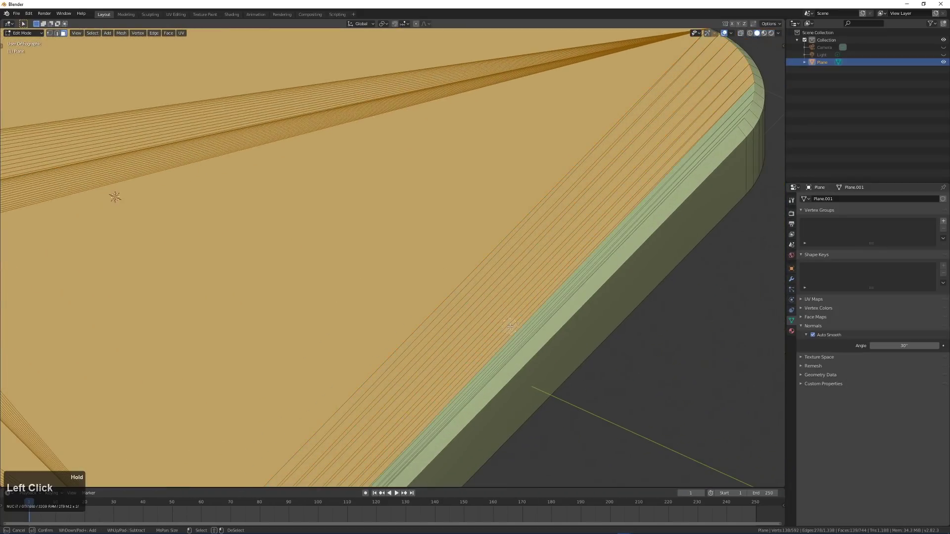
pyautogui.press('Escape')
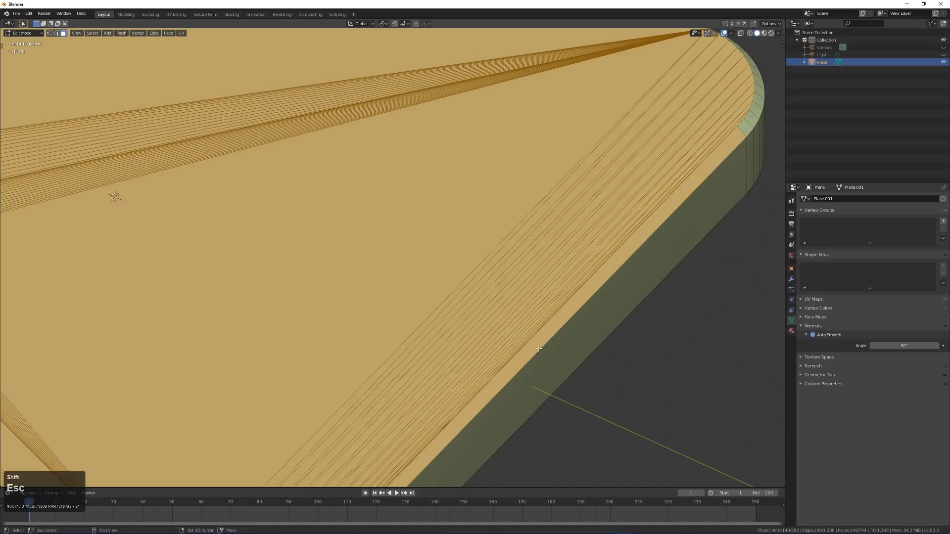
pyautogui.keyDown('shift'); pyautogui.click(482, 335); pyautogui.keyUp('shift')
pyautogui.scroll(-4, 482, 334)
pyautogui.keyDown('shift'); pyautogui.moveTo(482, 335); pyautogui.dragTo(550, 349, button='middle'); pyautogui.keyUp('shift')
pyautogui.scroll(2, 550, 349)
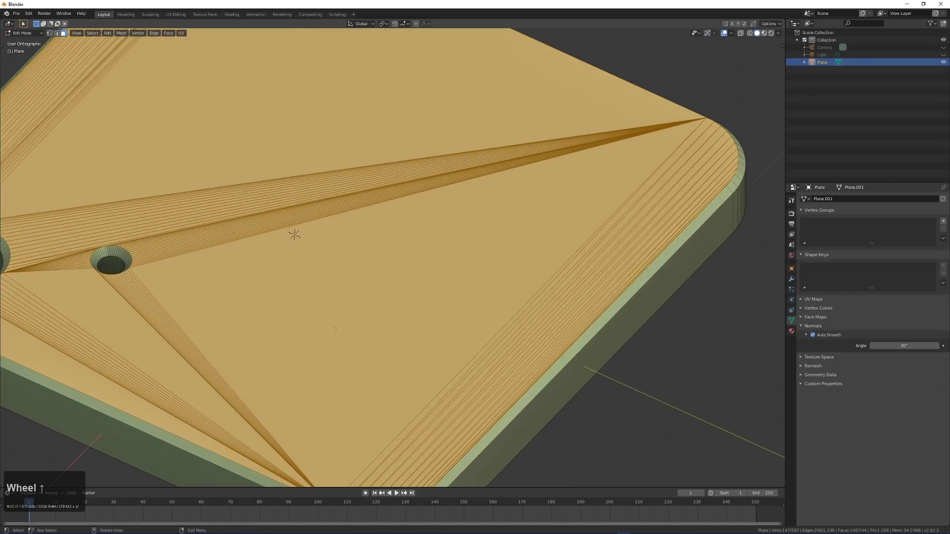
# Step: Apply Limited Dissolve to the selected top faces to remove the unneeded edges between them
pyautogui.keyDown('shift'); pyautogui.moveTo(360, 316); pyautogui.dragTo(526, 310, button='middle'); pyautogui.keyUp('shift')
pyautogui.keyDown('shift'); pyautogui.moveTo(422, 283); pyautogui.dragTo(454, 292, button='middle'); pyautogui.keyUp('shift')
pyautogui.keyDown('shift'); pyautogui.moveTo(227, 240); pyautogui.dragTo(300, 258, button='middle'); pyautogui.keyUp('shift')
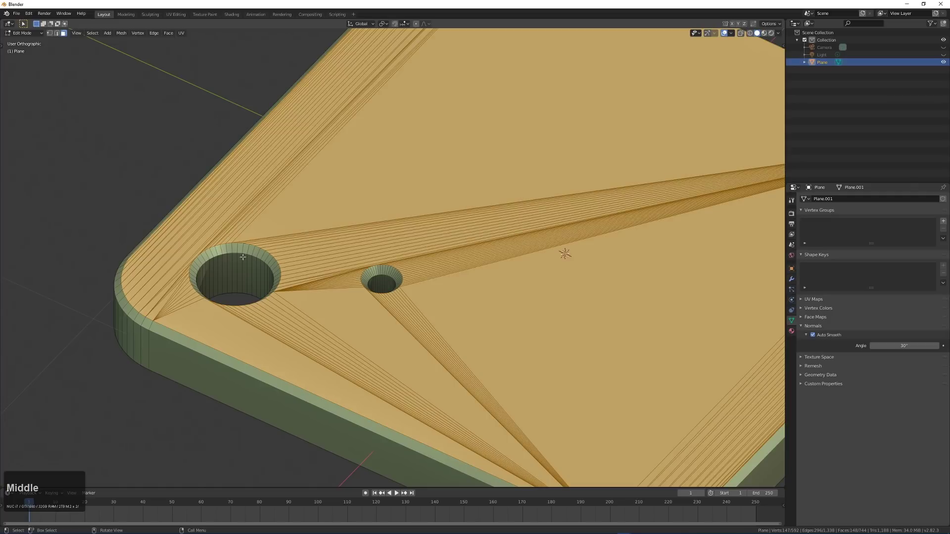
pyautogui.press('x')
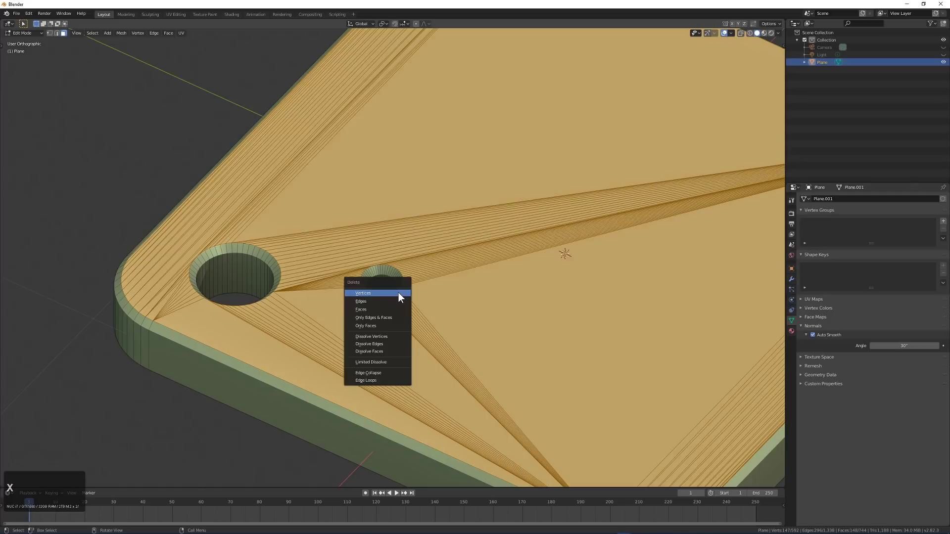
pyautogui.click(375, 363)
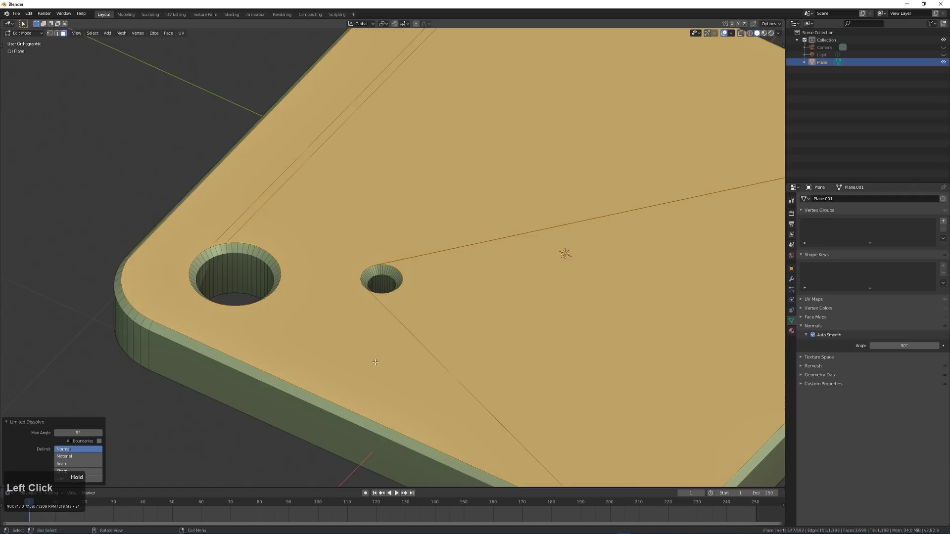
# Step: Examine the edges left on the slab's top surface around both holes, with the selection cleared
pyautogui.scroll(-2, 445, 297)
pyautogui.moveTo(445, 296)
pyautogui.mouseDown(button='middle')
pyautogui.moveTo(480, 271)
pyautogui.moveTo(445, 282)
pyautogui.mouseUp(button='middle')
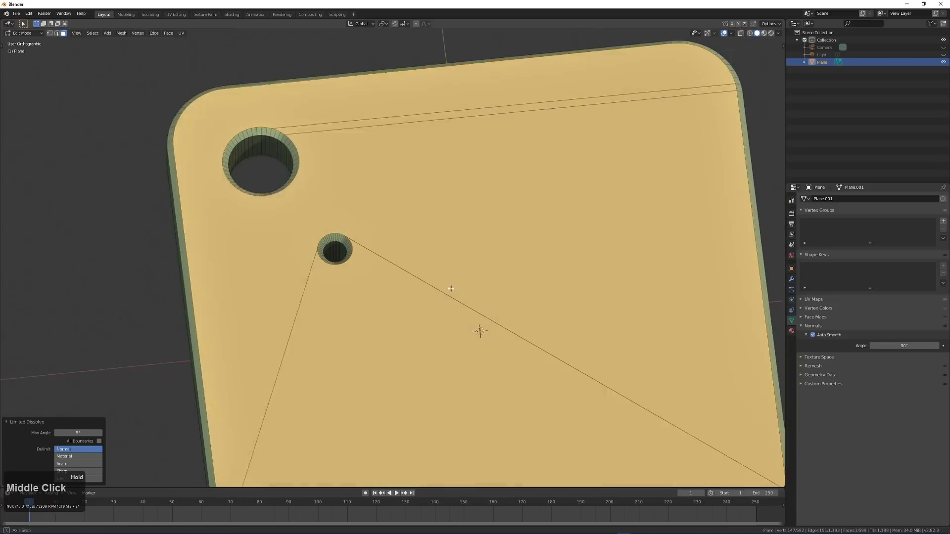
pyautogui.scroll(3, 423, 278)
pyautogui.scroll(-4, 336, 247)
pyautogui.moveTo(337, 248); pyautogui.dragTo(445, 180, button='middle')
pyautogui.moveTo(416, 292); pyautogui.dragTo(441, 284, button='middle')
pyautogui.scroll(-3, 418, 323)
pyautogui.press('a')
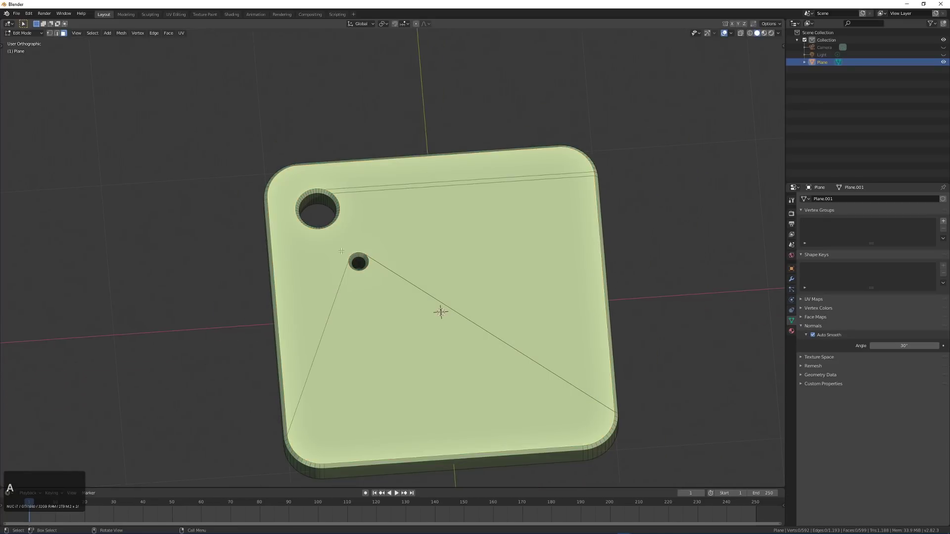
pyautogui.moveTo(335, 261); pyautogui.dragTo(340, 316, button='middle')
pyautogui.scroll(5, 340, 318)
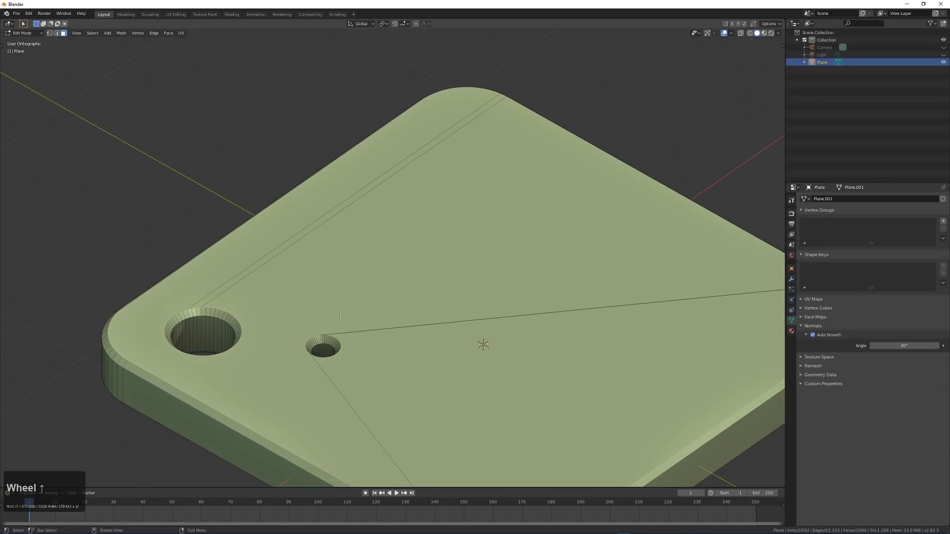
# Step: In top view, knife-cut an angle-constrained horizontal edge from the small hole's leftmost bevel vertex across the slab's left outer edge
pyautogui.press('KP_7')
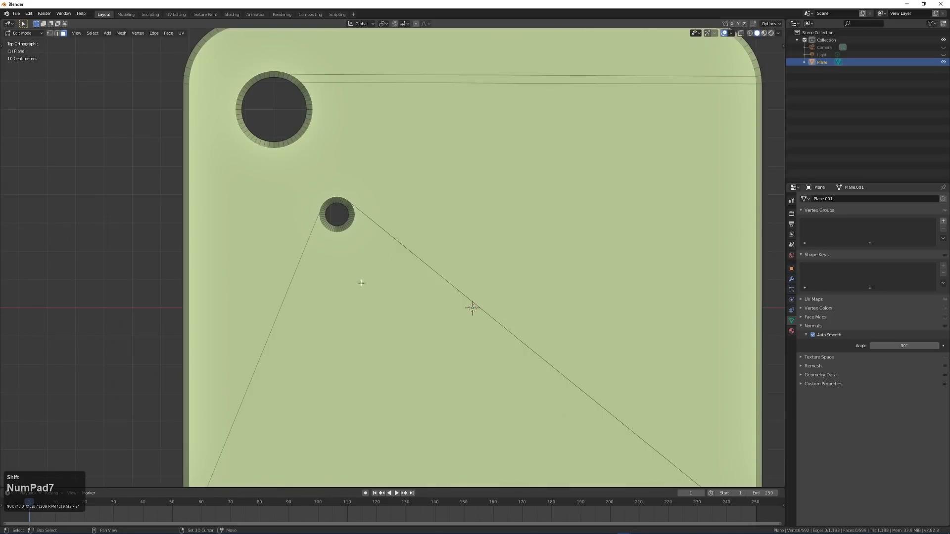
pyautogui.scroll(4, 371, 245)
pyautogui.keyDown('shift'); pyautogui.moveTo(375, 240); pyautogui.dragTo(501, 299, button='middle'); pyautogui.keyUp('shift')
pyautogui.scroll(2, 424, 316)
pyautogui.scroll(2, 444, 358)
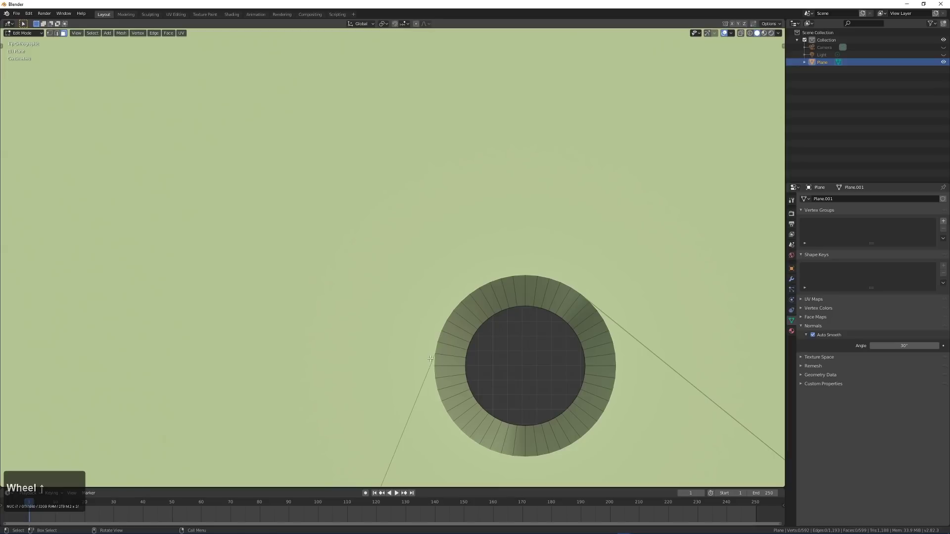
pyautogui.scroll(-1, 431, 359)
pyautogui.hotkey('alt', 'a')
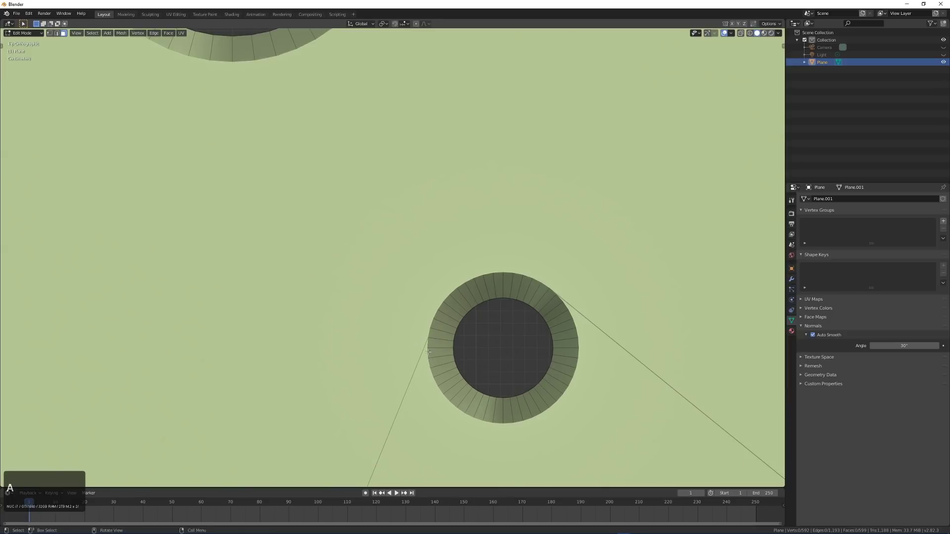
pyautogui.press('k')
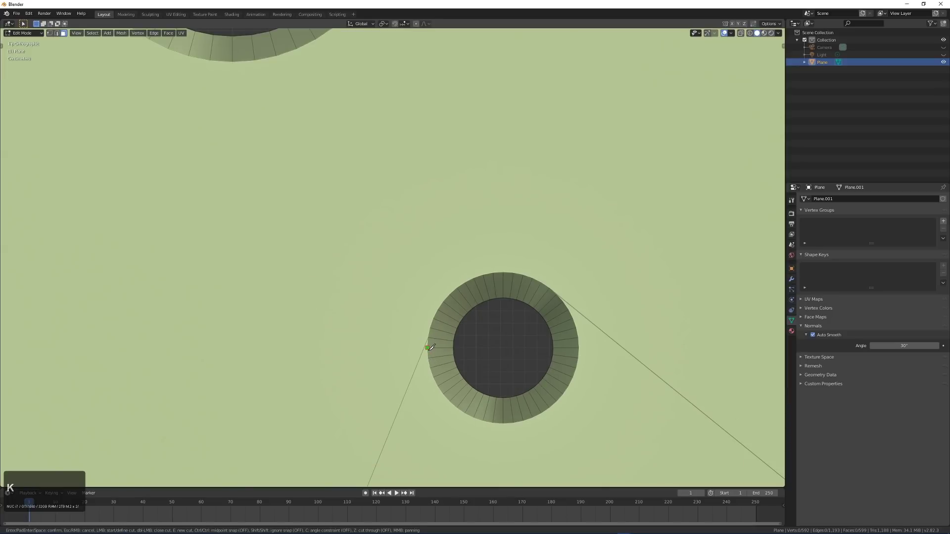
pyautogui.press('Escape')
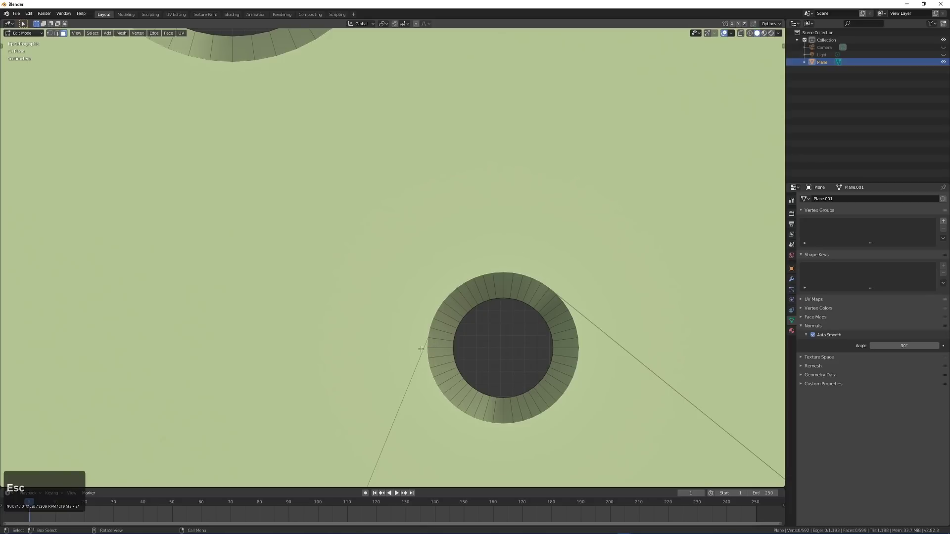
pyautogui.press('k')
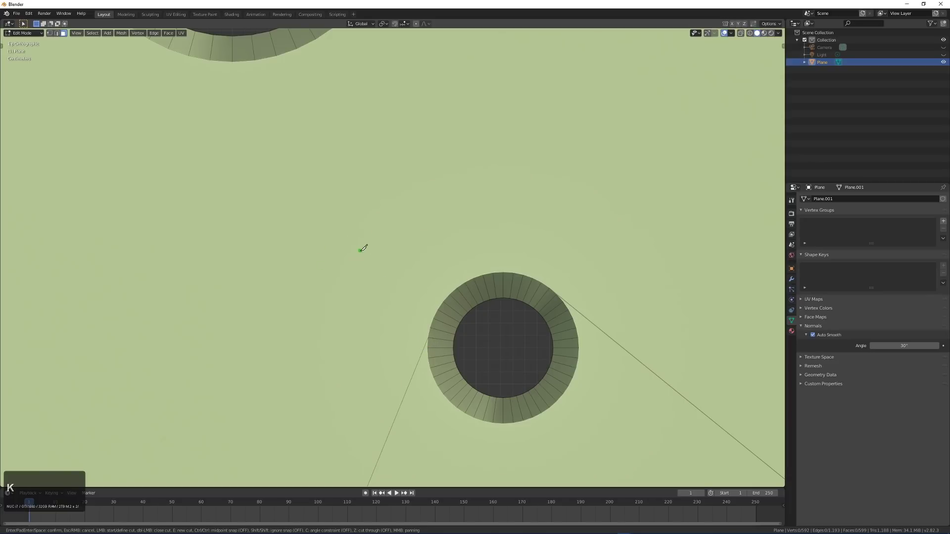
pyautogui.click(428, 345)
pyautogui.press('c')
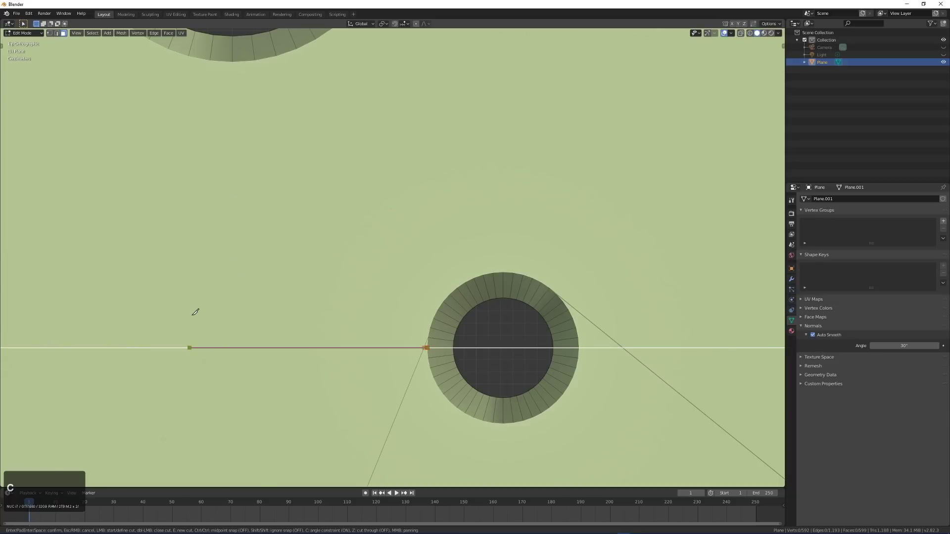
pyautogui.scroll(-1, 195, 312)
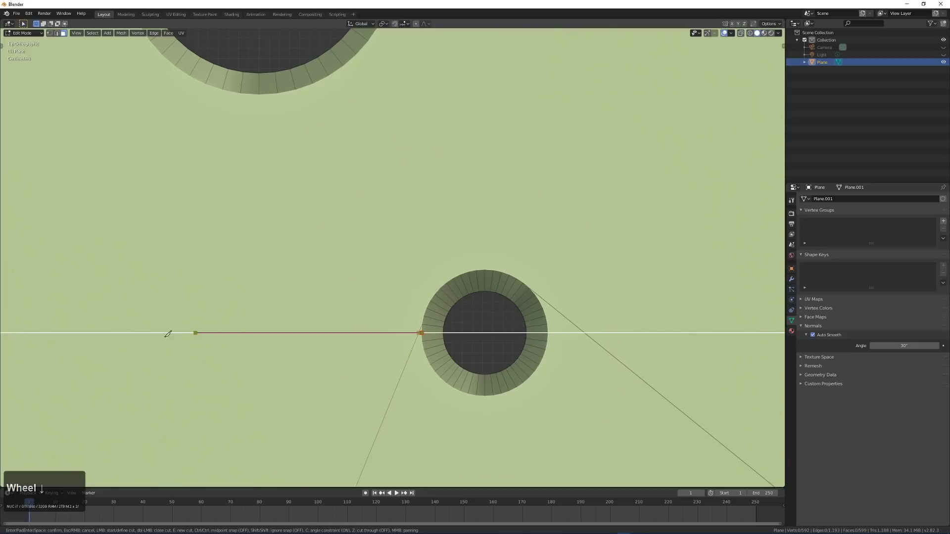
pyautogui.scroll(-1, 143, 343)
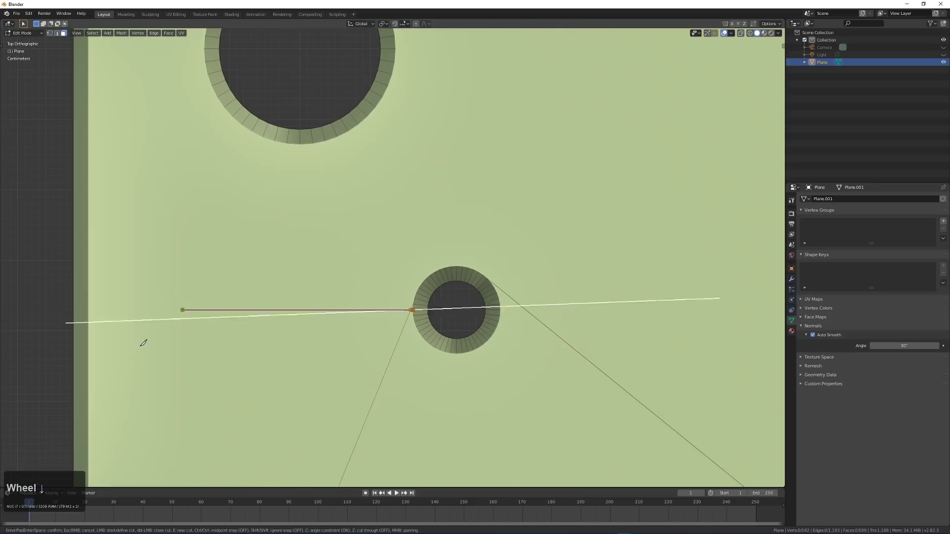
pyautogui.click(51, 327)
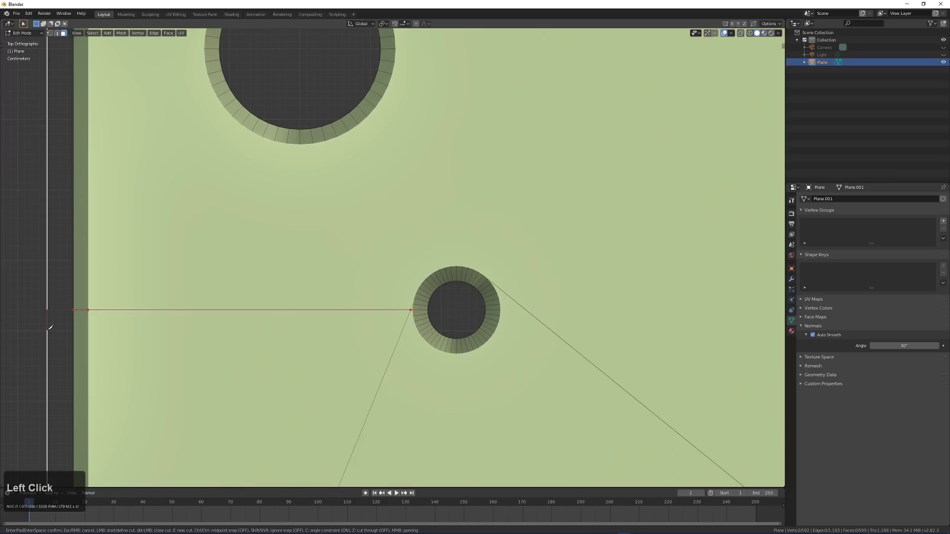
# Step: Add a constrained vertical knife cut from the small hole's topmost bevel vertex to the slab's upper outer edge
pyautogui.moveTo(499, 253); pyautogui.dragTo(434, 299, button='middle')
pyautogui.scroll(1, 348, 358)
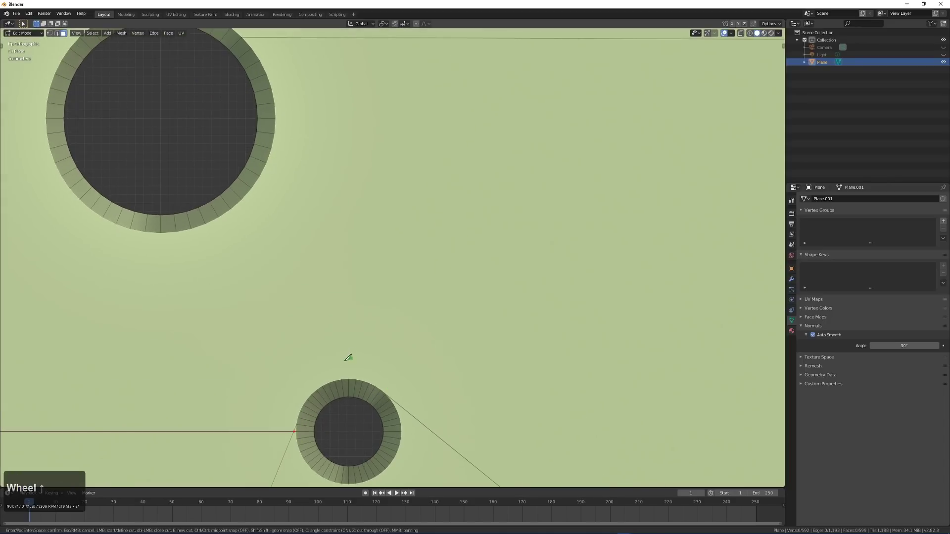
pyautogui.click(349, 379)
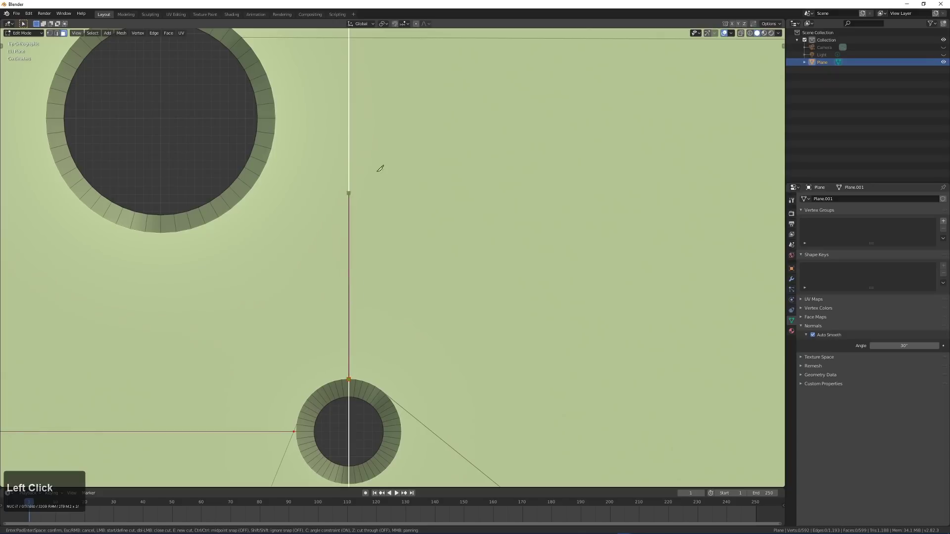
pyautogui.scroll(-2, 381, 164)
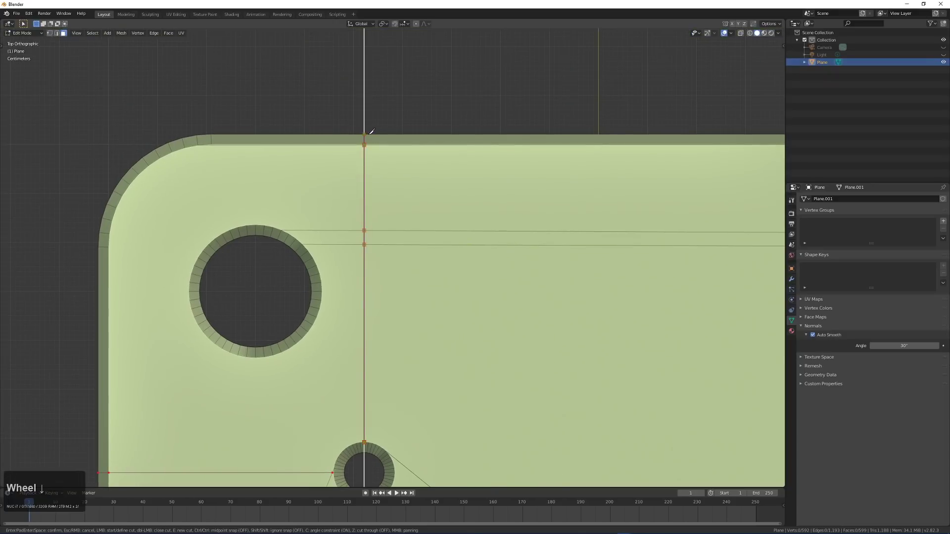
pyautogui.click(364, 134)
# Step: Add a constrained horizontal knife cut from the large hole's leftmost bevel vertex to the slab's left outer edge
pyautogui.keyDown('shift'); pyautogui.moveTo(285, 291); pyautogui.dragTo(390, 292, button='middle'); pyautogui.keyUp('shift')
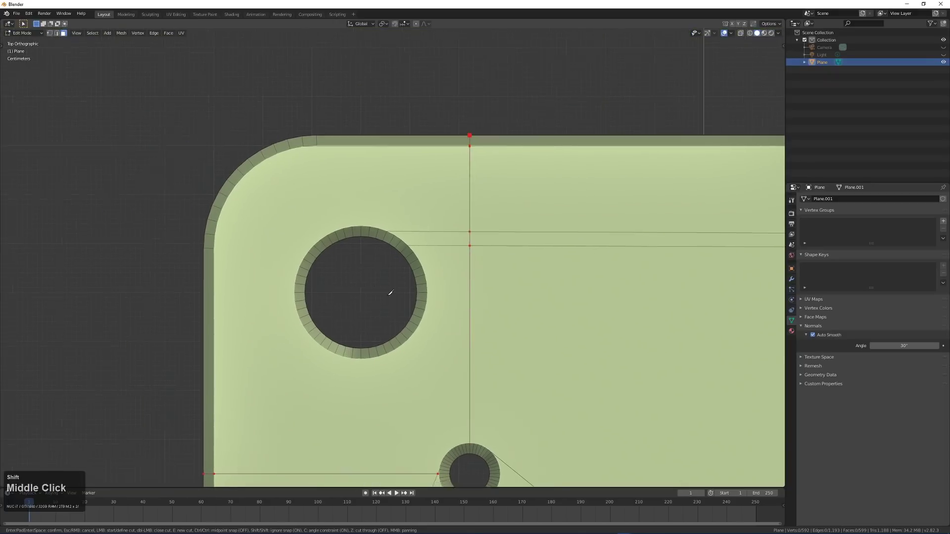
pyautogui.scroll(3, 391, 292)
pyautogui.click(303, 303)
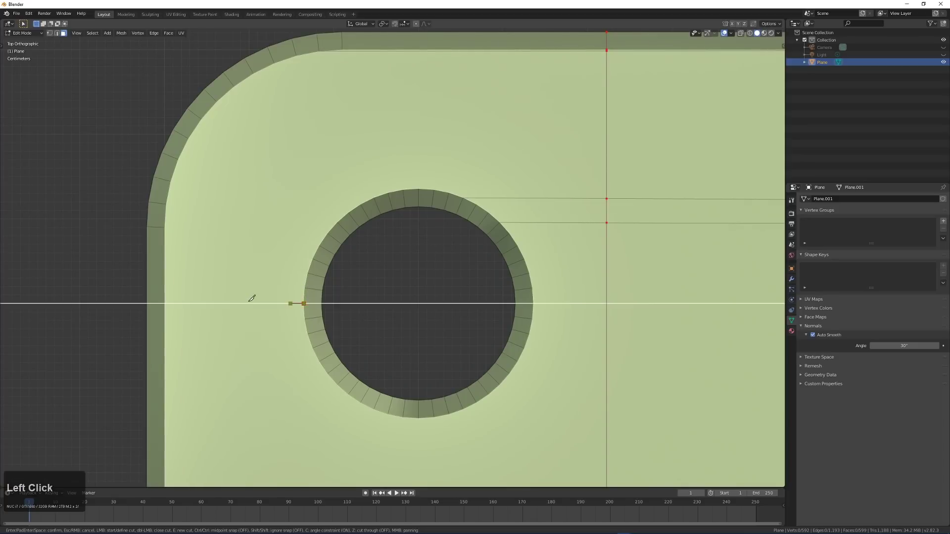
pyautogui.doubleClick(148, 304)
pyautogui.keyDown('shift'); pyautogui.scroll(-2, 522, 313); pyautogui.keyUp('shift')
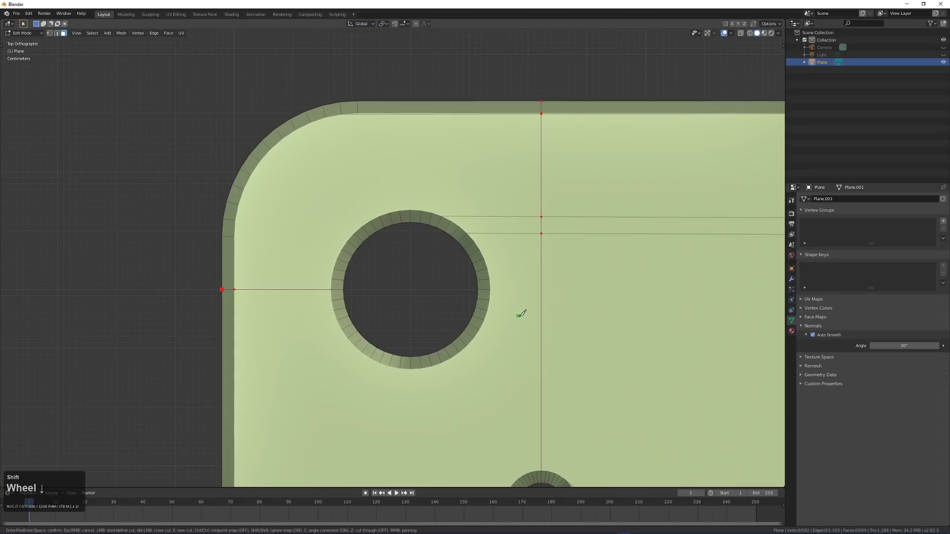
# Step: Cut horizontally from the large hole's rightmost bevel vertex past the slab's right outer edge, and apply all the knife cuts
pyautogui.moveTo(522, 313); pyautogui.dragTo(327, 306, button='middle')
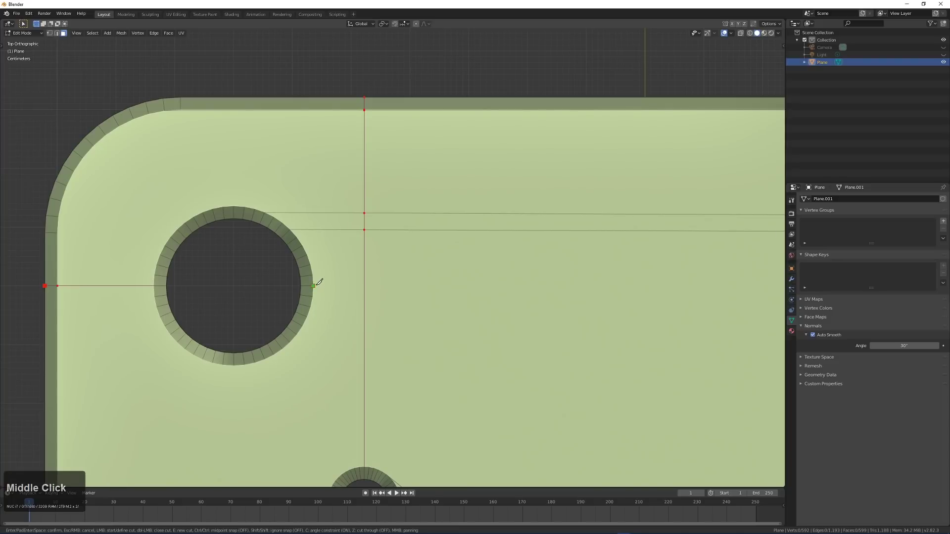
pyautogui.click(318, 285)
pyautogui.scroll(-4, 520, 286)
pyautogui.scroll(-2, 644, 280)
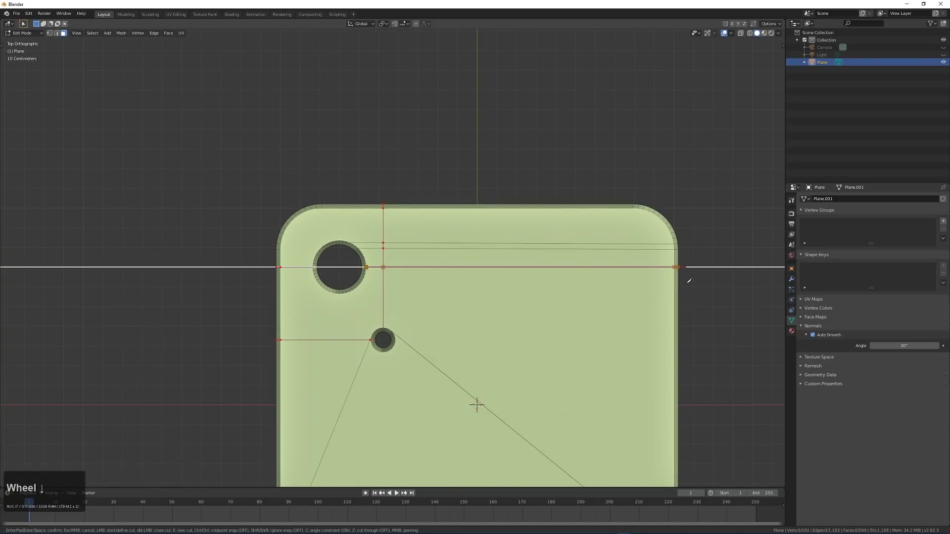
pyautogui.click(687, 273)
pyautogui.press('KP_Enter')
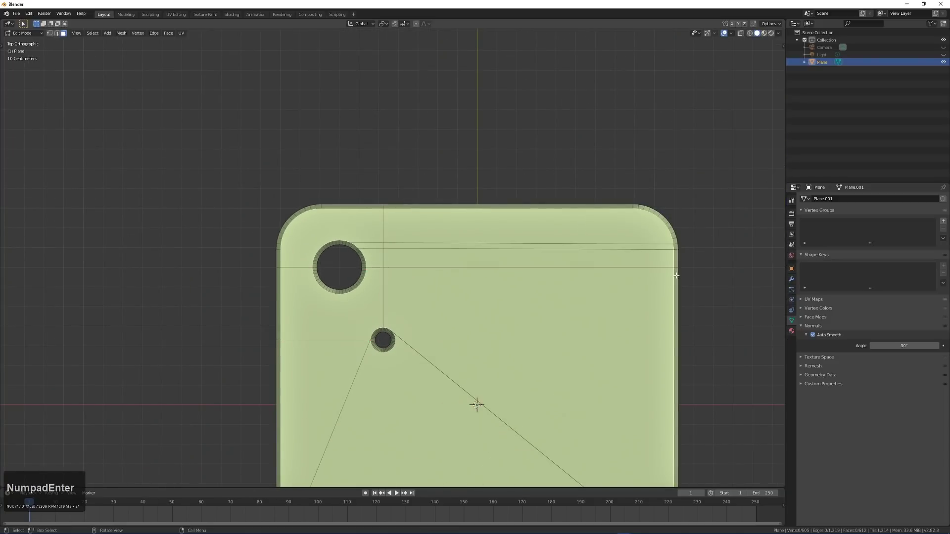
# Step: Knife-cut a constrained horizontal edge from the small hole's rightmost bevel vertex to the slab's right outer edge
pyautogui.middleClick(677, 275)
pyautogui.scroll(4, 407, 347)
pyautogui.scroll(3, 407, 348)
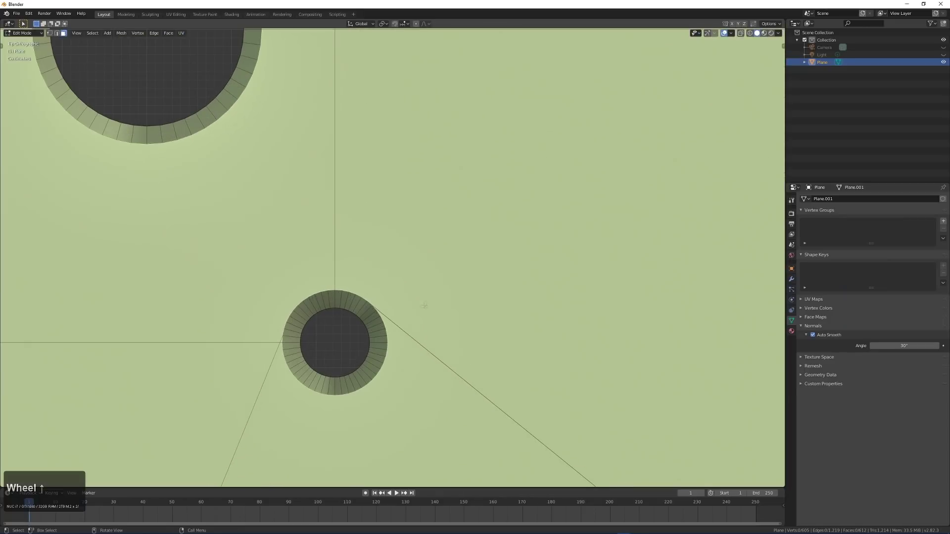
pyautogui.press('k')
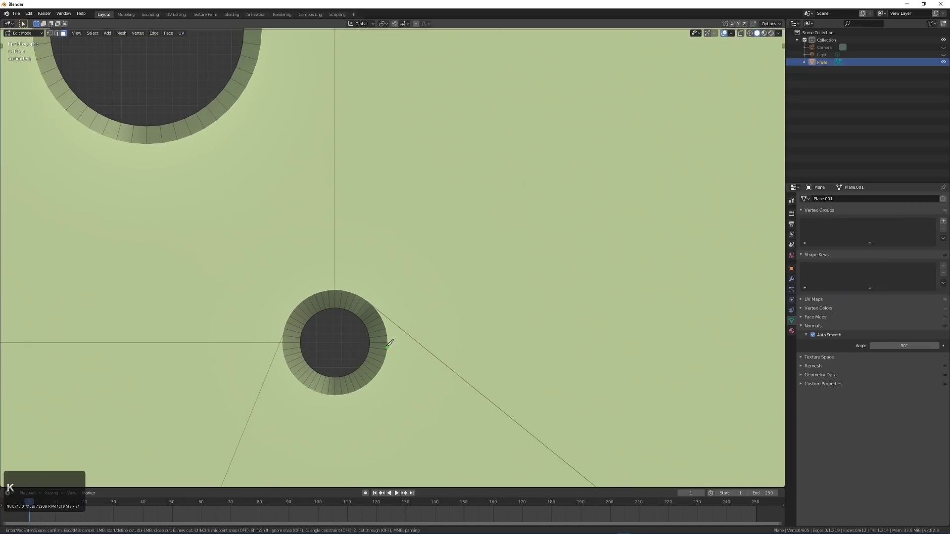
pyautogui.click(388, 342)
pyautogui.press('c')
pyautogui.scroll(-5, 537, 348)
pyautogui.keyDown('shift'); pyautogui.moveTo(592, 355); pyautogui.dragTo(504, 347, button='middle'); pyautogui.keyUp('shift')
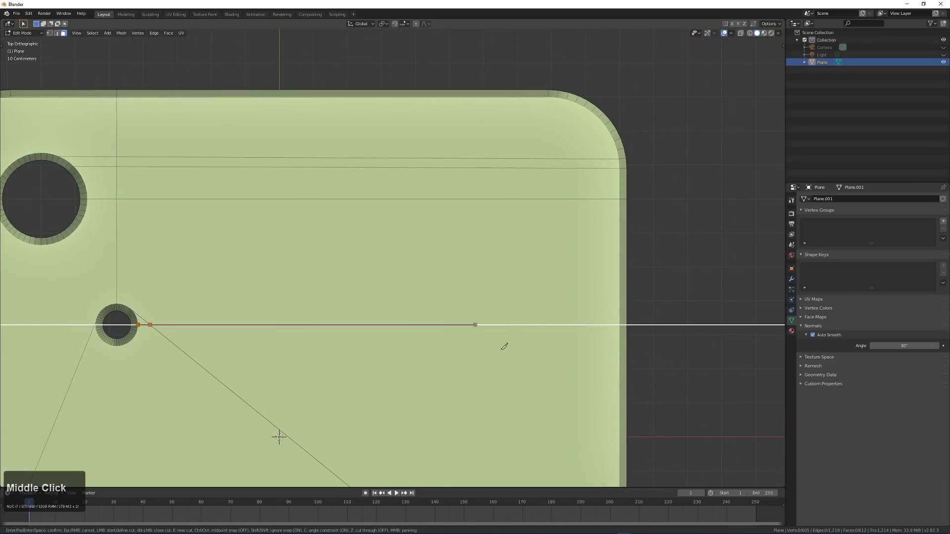
pyautogui.click(625, 323)
pyautogui.press('KP_Enter')
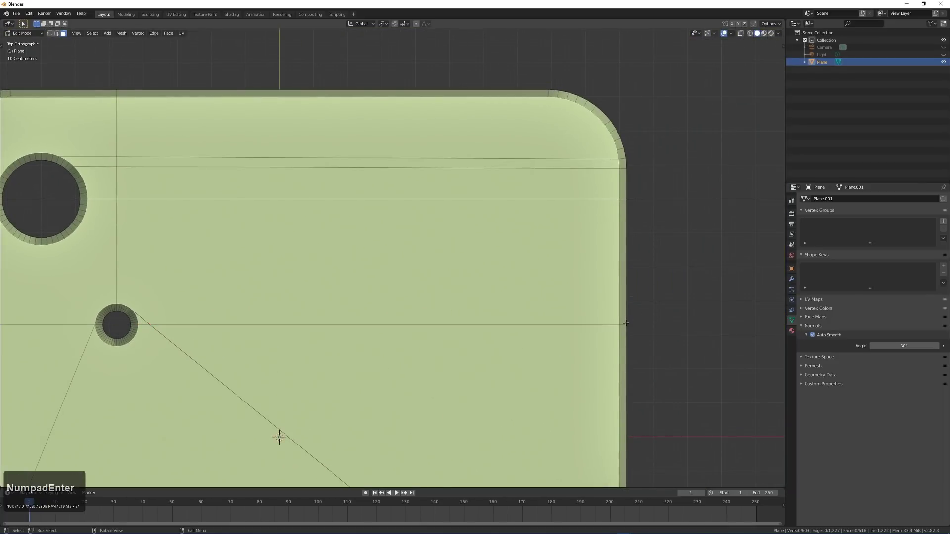
# Step: In edge select mode, select and dissolve the old diagonal left of the small hole and the two stray lines running right from the large hole
pyautogui.keyDown('shift'); pyautogui.moveTo(253, 378); pyautogui.dragTo(437, 324, button='middle'); pyautogui.keyUp('shift')
pyautogui.scroll(1, 437, 323)
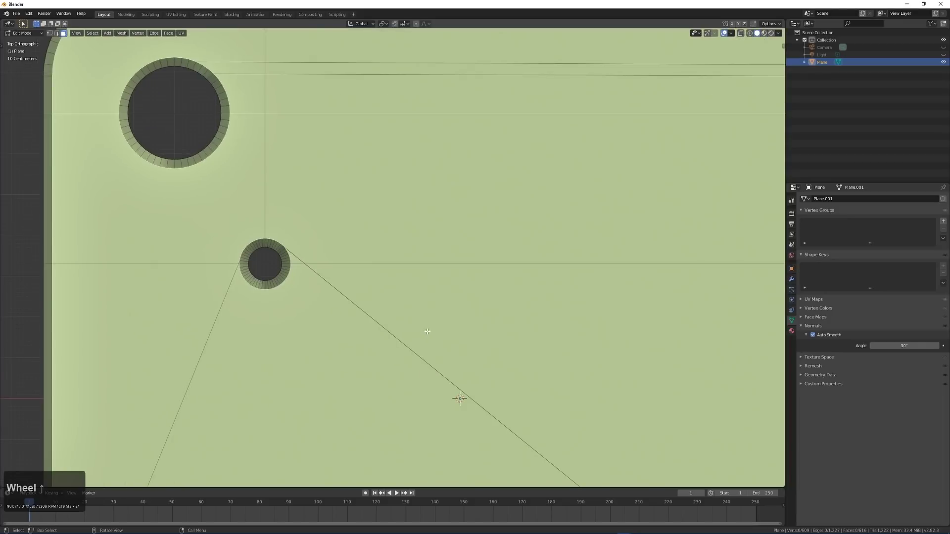
pyautogui.press('2')
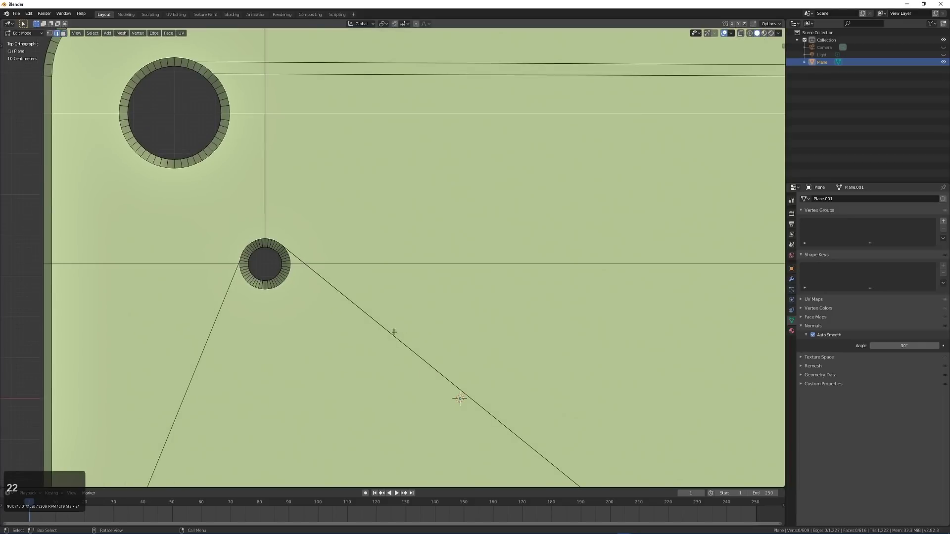
pyautogui.click(395, 328)
pyautogui.keyDown('shift'); pyautogui.click(238, 266); pyautogui.keyUp('shift')
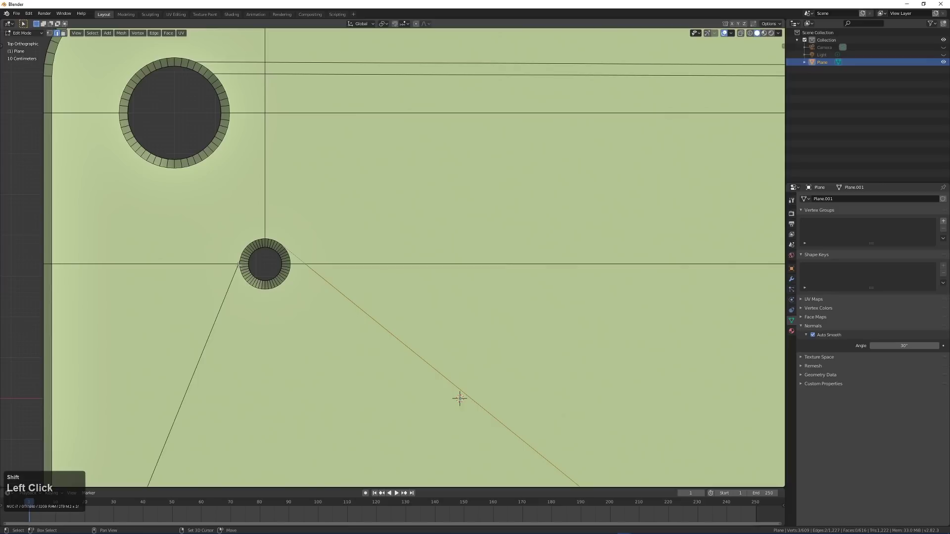
pyautogui.keyDown('shift'); pyautogui.click(233, 278); pyautogui.keyUp('shift')
pyautogui.keyDown('shift'); pyautogui.moveTo(256, 277); pyautogui.dragTo(342, 308, button='middle'); pyautogui.keyUp('shift')
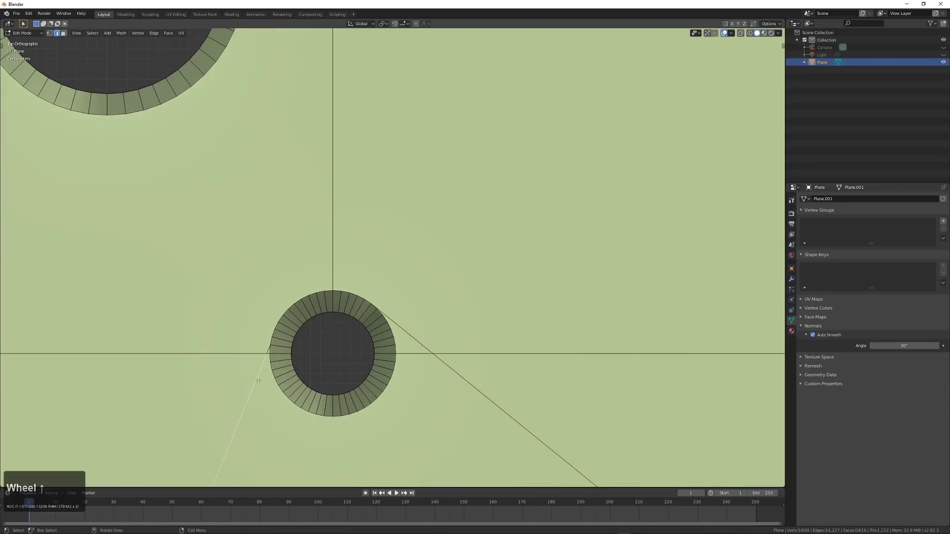
pyautogui.keyDown('shift'); pyautogui.click(268, 349); pyautogui.keyUp('shift')
pyautogui.keyDown('shift'); pyautogui.moveTo(355, 208); pyautogui.dragTo(393, 423, button='middle'); pyautogui.keyUp('shift')
pyautogui.keyDown('shift'); pyautogui.scroll(1, 377, 243); pyautogui.keyUp('shift')
pyautogui.keyDown('shift'); pyautogui.moveTo(376, 244); pyautogui.dragTo(340, 372, button='middle'); pyautogui.keyUp('shift')
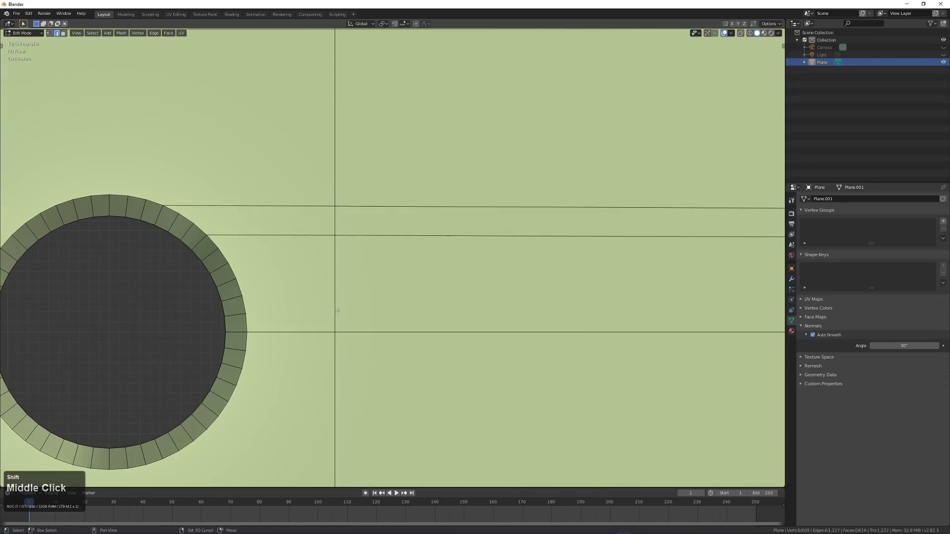
pyautogui.keyDown('shift'); pyautogui.click(297, 236); pyautogui.keyUp('shift')
pyautogui.keyDown('shift'); pyautogui.click(307, 205); pyautogui.keyUp('shift')
pyautogui.keyDown('shift'); pyautogui.click(420, 211); pyautogui.keyUp('shift')
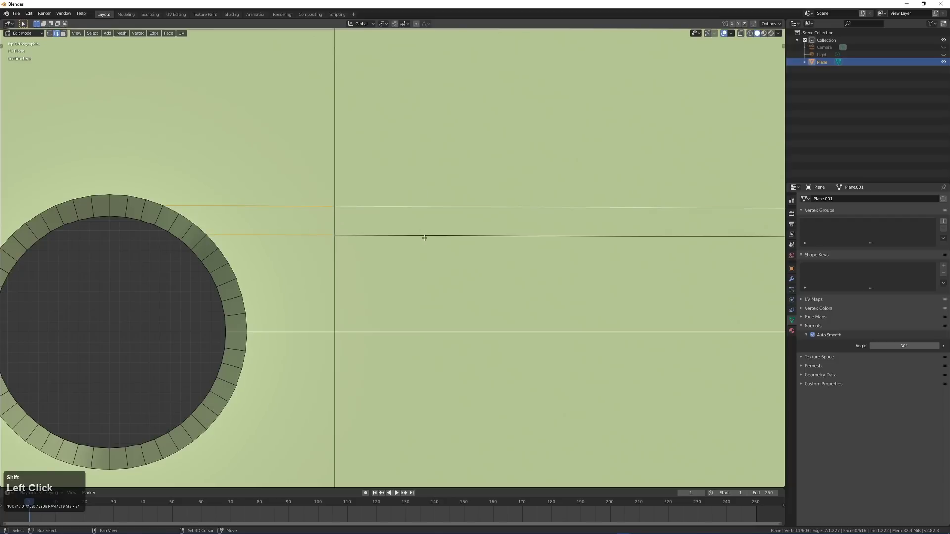
pyautogui.scroll(-8, 420, 212)
pyautogui.hotkey('ctrl', 'x')
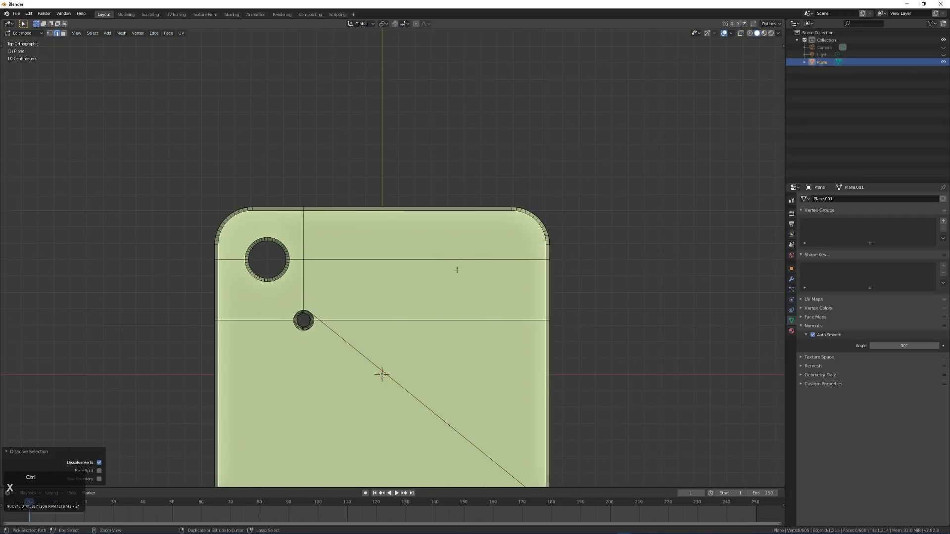
# Step: Dissolve the remaining diagonal edge running from the small hole to the slab's lower right, including its short piece beside the hole
pyautogui.keyDown('shift'); pyautogui.moveTo(456, 270); pyautogui.dragTo(498, 233, button='middle'); pyautogui.keyUp('shift')
pyautogui.click(474, 376)
pyautogui.scroll(4, 432, 328)
pyautogui.scroll(3, 433, 328)
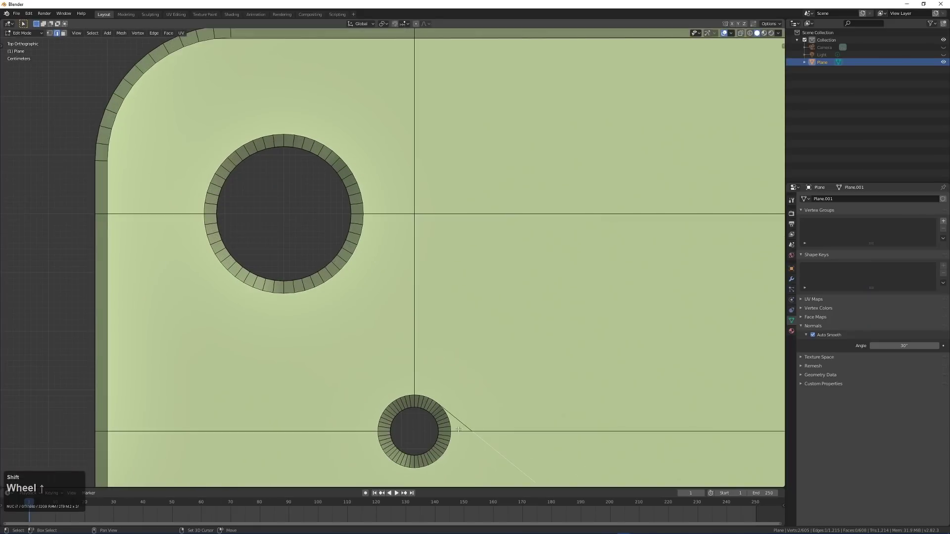
pyautogui.click(442, 359)
pyautogui.hotkey('ctrl', 'x')
pyautogui.scroll(-5, 442, 358)
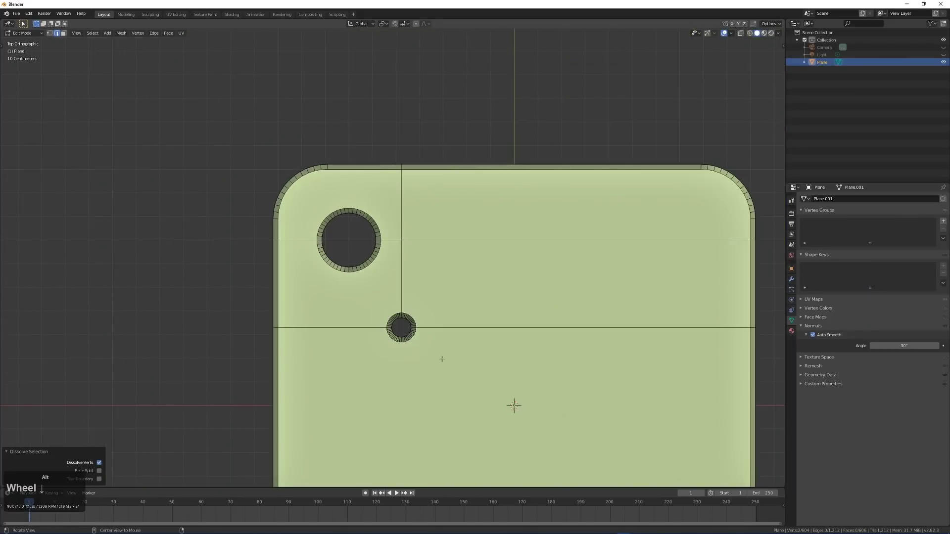
# Step: Clear the selection and return to Object Mode to check the shading around both holes
pyautogui.hotkey('alt', 'a')
pyautogui.scroll(-3, 442, 359)
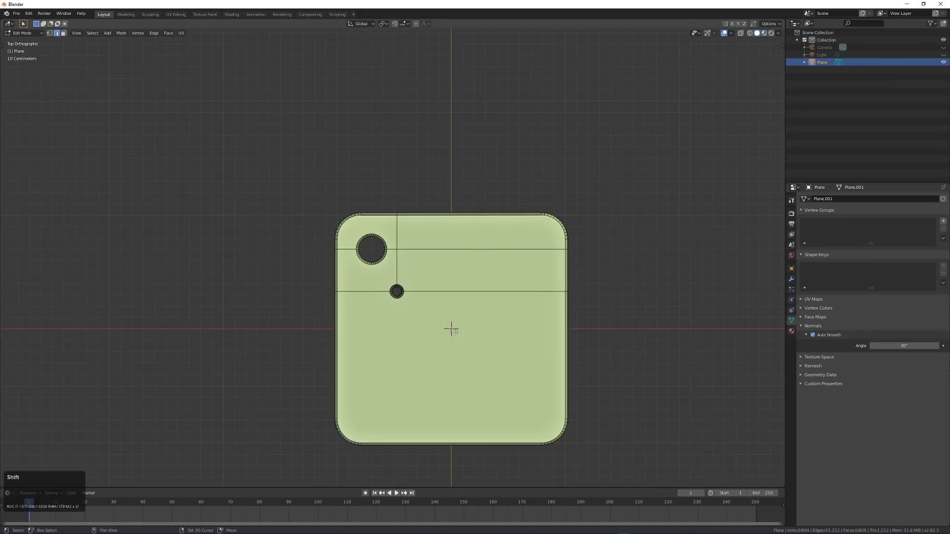
pyautogui.scroll(2, 278, 192)
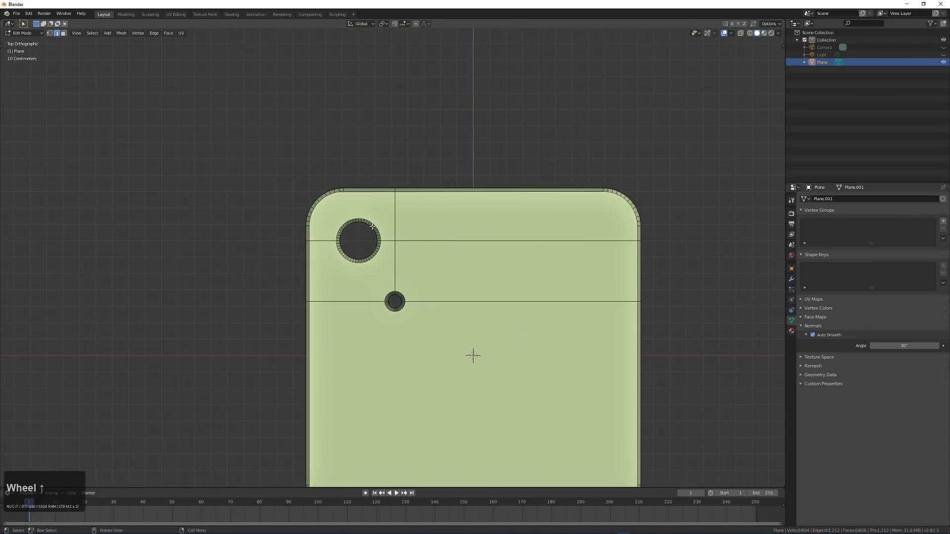
pyautogui.press('Tab')
pyautogui.scroll(4, 407, 214)
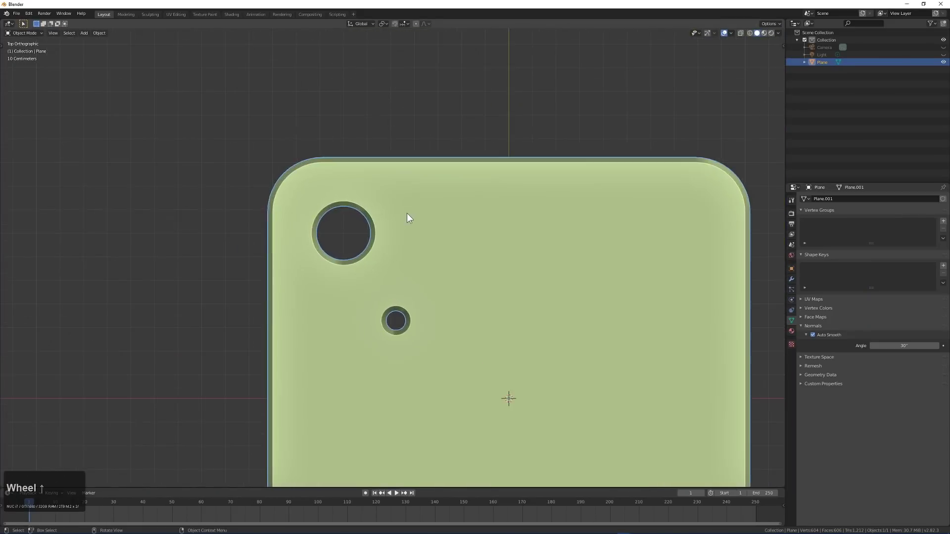
# Step: Examine the shading around both holes and the nearby slab corner at an angle in Object Mode
pyautogui.press('Tab')
pyautogui.moveTo(300, 287); pyautogui.dragTo(471, 357, button='middle')
pyautogui.scroll(2, 376, 346)
pyautogui.press('Tab')
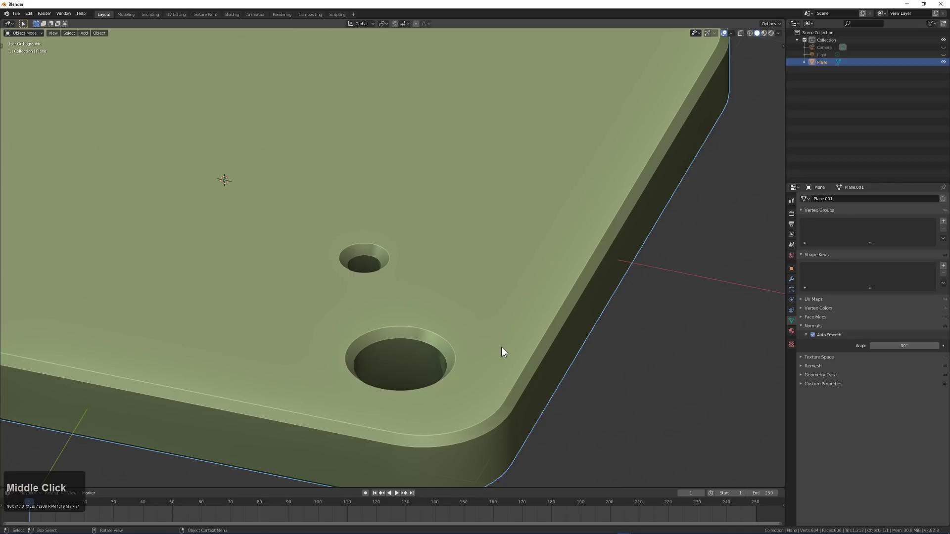
pyautogui.scroll(2, 523, 360)
pyautogui.moveTo(533, 361); pyautogui.dragTo(487, 373, button='middle')
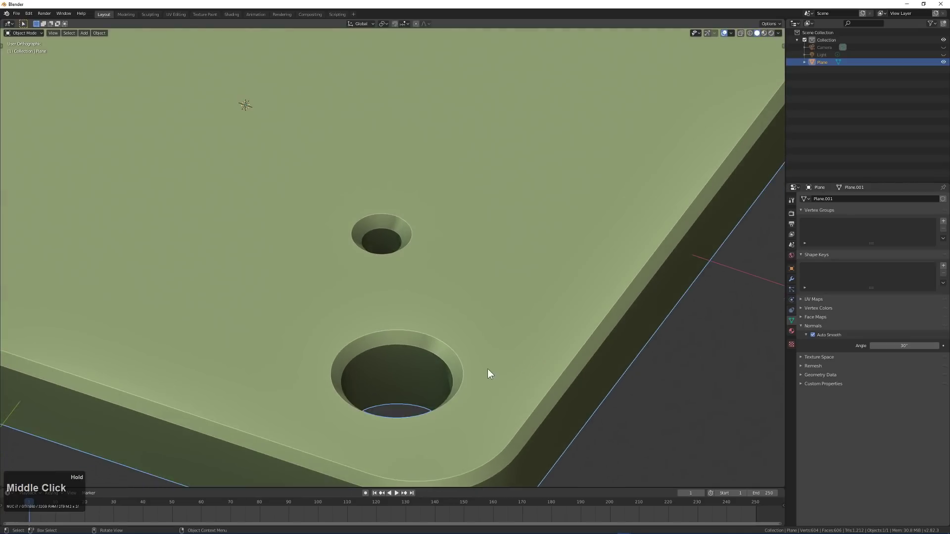
# Step: In face select mode, select the inner wall loops of both holes and grow the selection to include their bevel faces
pyautogui.press('Tab')
pyautogui.moveTo(414, 358)
pyautogui.mouseDown(button='middle')
pyautogui.moveTo(435, 356)
pyautogui.moveTo(417, 366)
pyautogui.mouseUp(button='middle')
pyautogui.press('3')
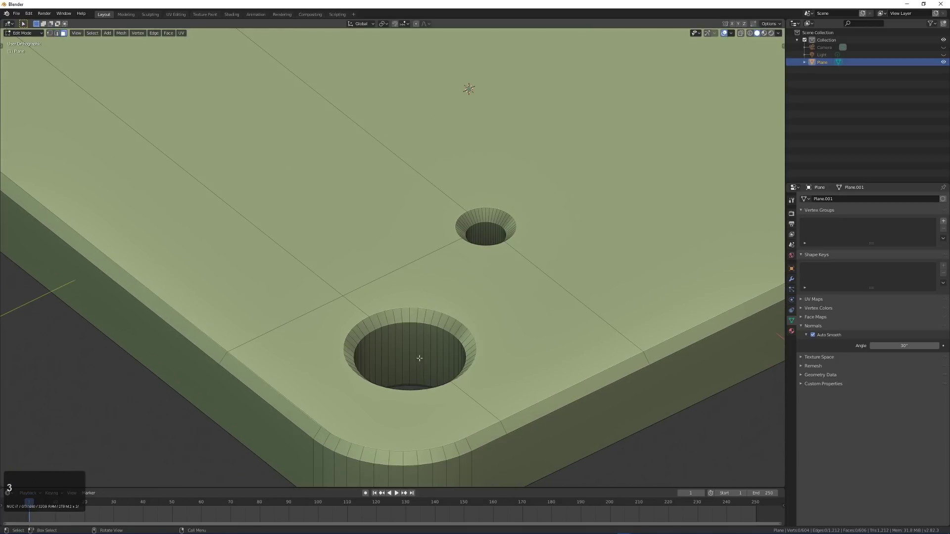
pyautogui.keyDown('alt'); pyautogui.click(411, 337); pyautogui.keyUp('alt')
pyautogui.keyDown('alt'); pyautogui.click(411, 337); pyautogui.keyUp('alt')
pyautogui.press('a')
pyautogui.keyDown('alt'); pyautogui.click(410, 338); pyautogui.keyUp('alt')
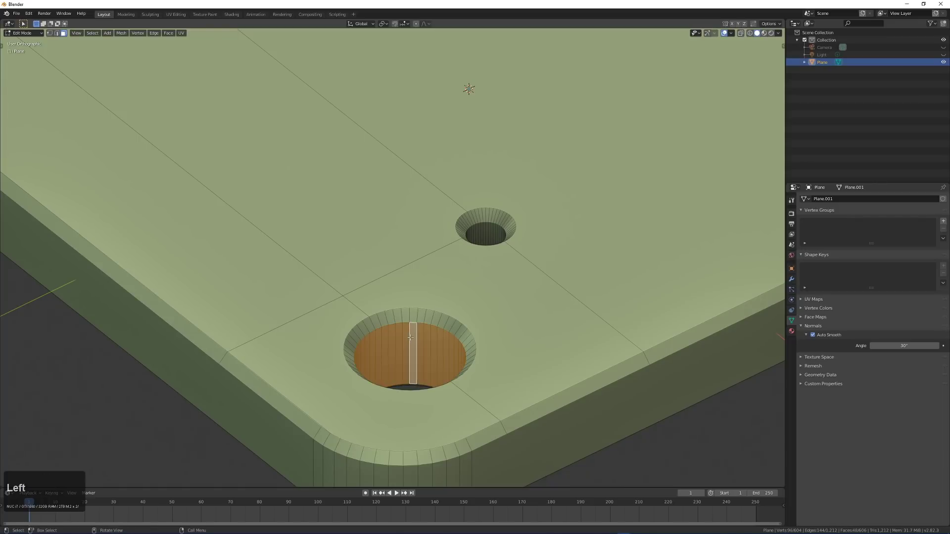
pyautogui.keyDown('alt'); pyautogui.keyDown('shift'); pyautogui.click(483, 231); pyautogui.keyUp('shift'); pyautogui.keyUp('alt')
pyautogui.scroll(2, 434, 313)
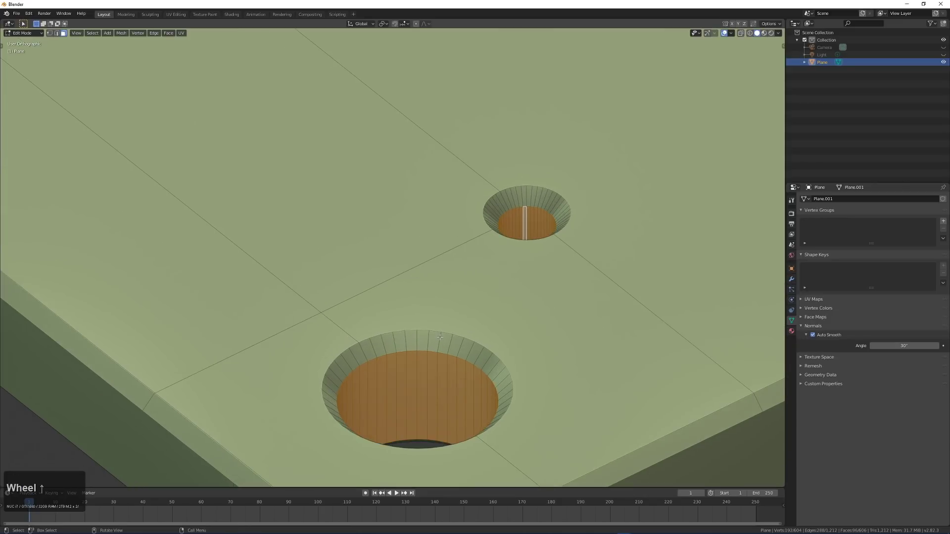
pyautogui.press('ctrl+KP_Add')
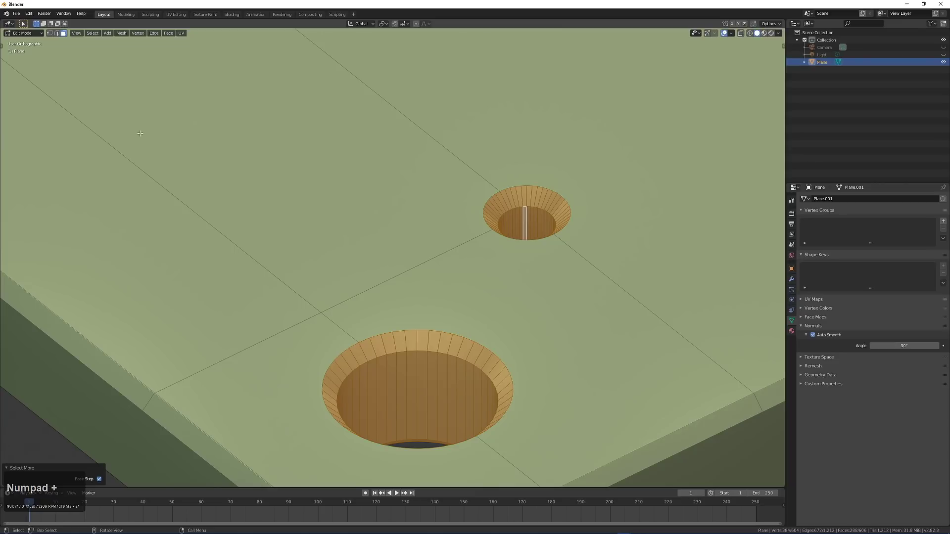
# Step: Assign Shift+Accent Grave as the shortcut for the Select Boundary Loop command
pyautogui.click(99, 31)
pyautogui.click(90, 31)
pyautogui.click(91, 34)
pyautogui.moveTo(132, 156)
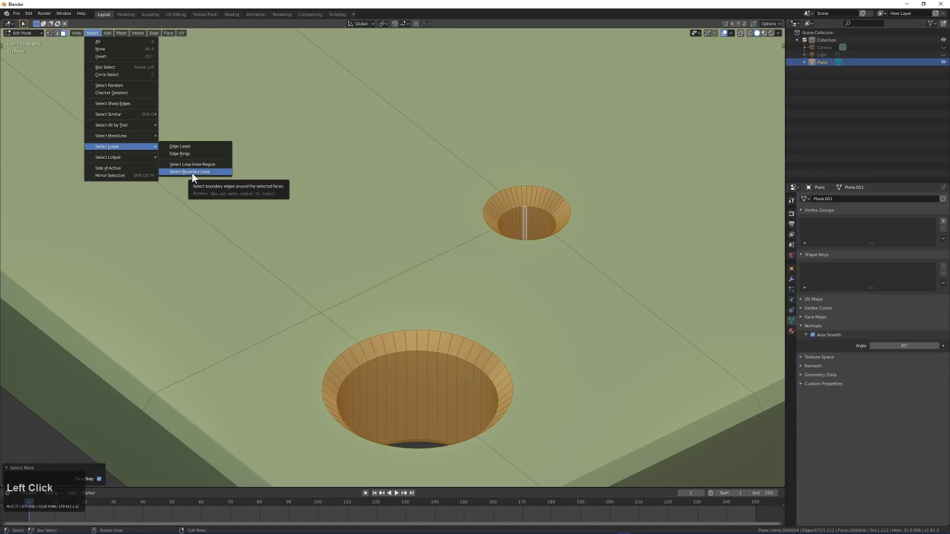
pyautogui.rightClick(193, 174)
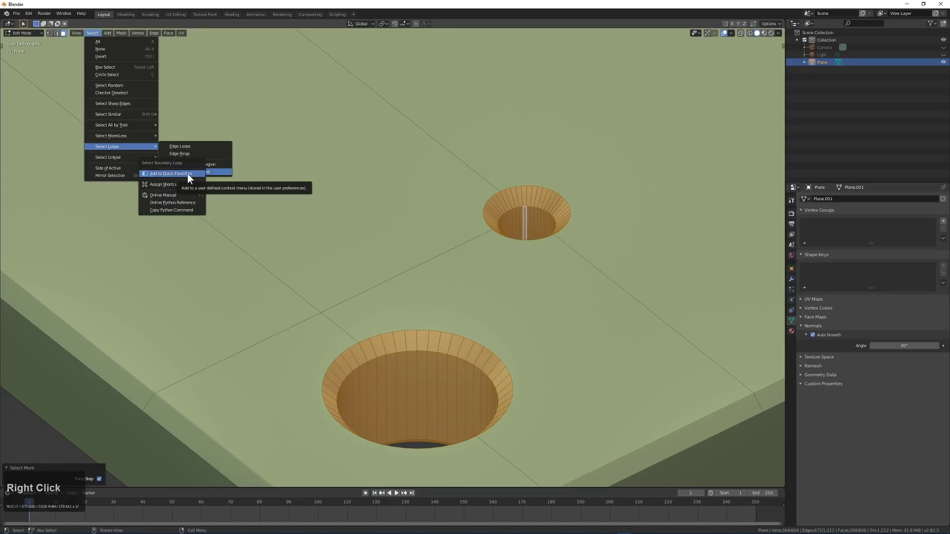
pyautogui.click(169, 185)
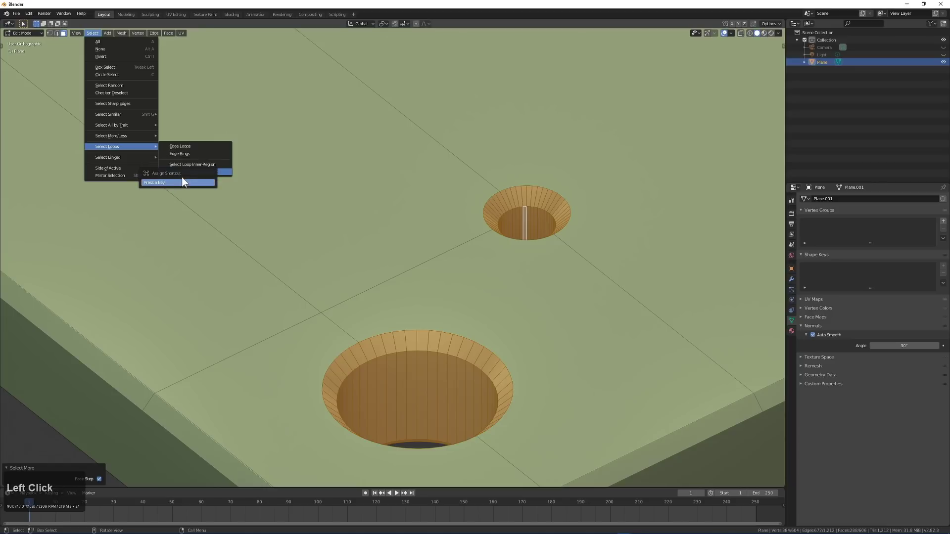
pyautogui.hotkey('shift', '`')
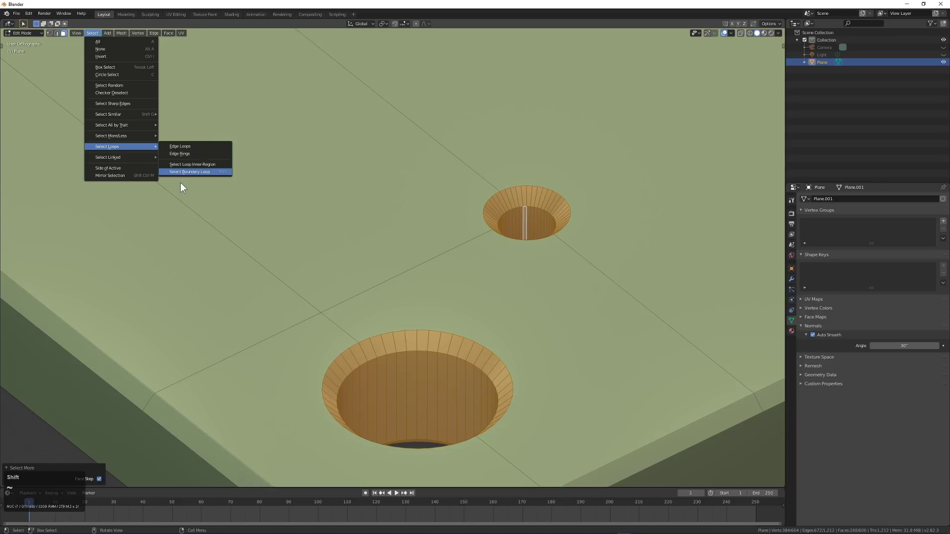
# Step: Reduce the hole face selection to its boundary loops, mark them as seam and sharp, and clear the selection
pyautogui.press('shift')
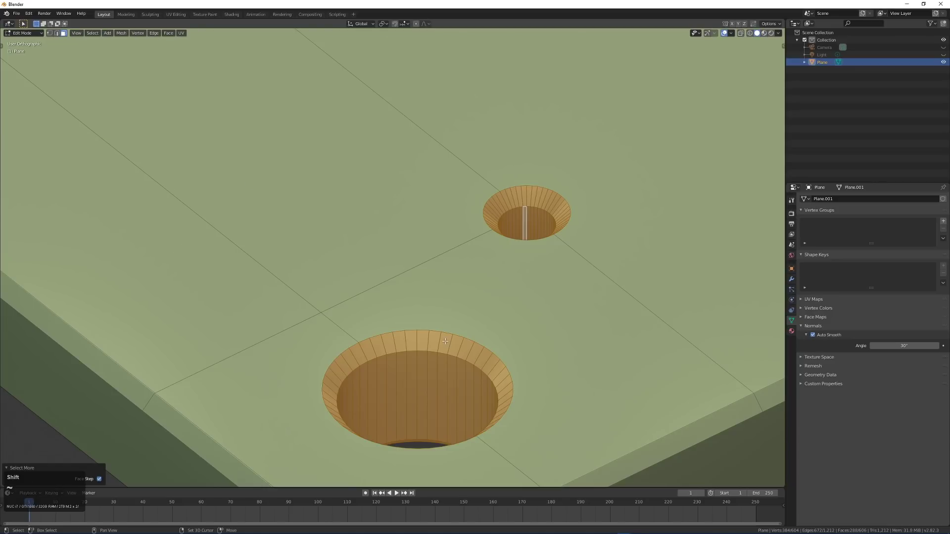
pyautogui.hotkey('shift', '`')
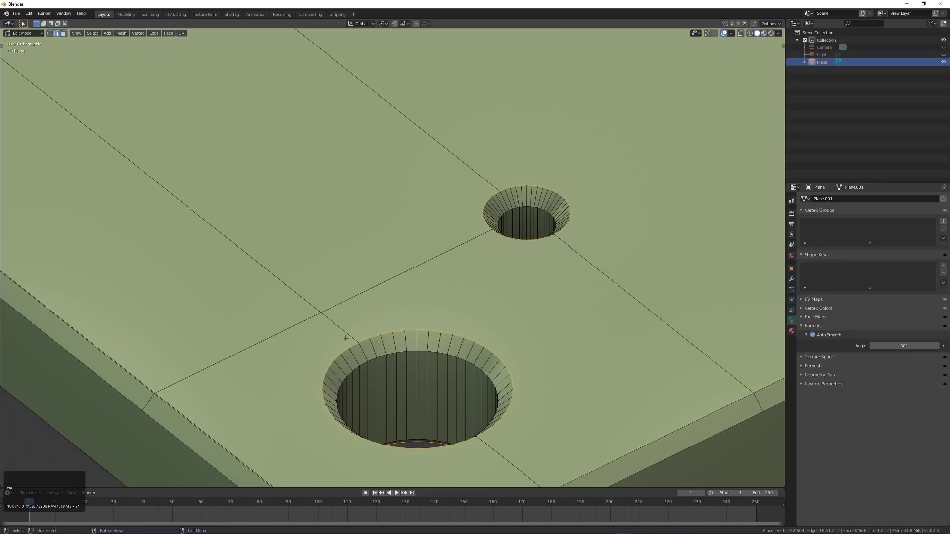
pyautogui.press('ctrl')
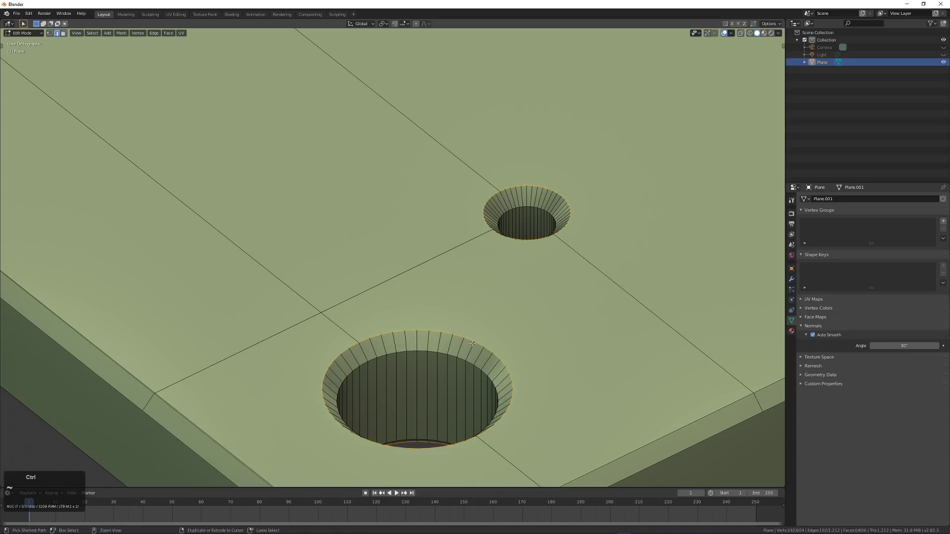
pyautogui.hotkey('ctrl', 'e')
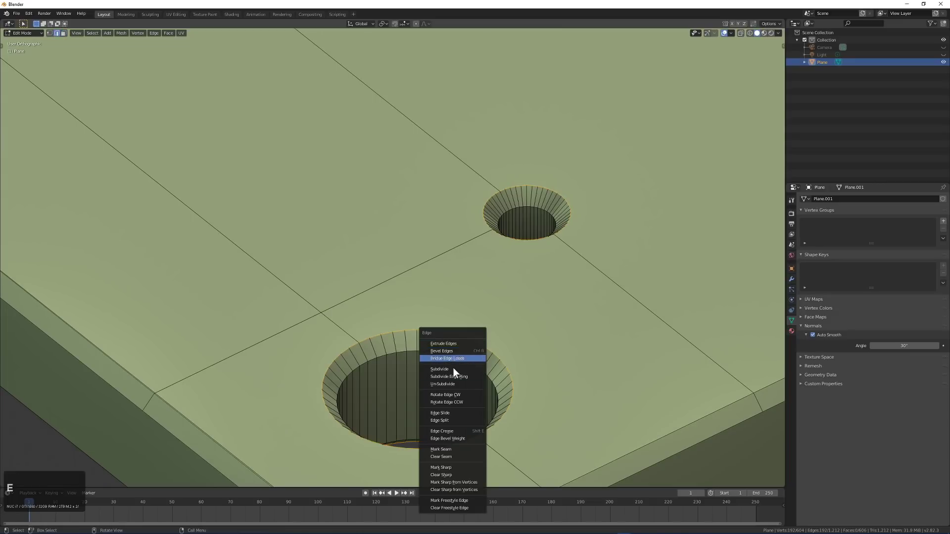
pyautogui.click(449, 446)
pyautogui.hotkey('ctrl', 'e')
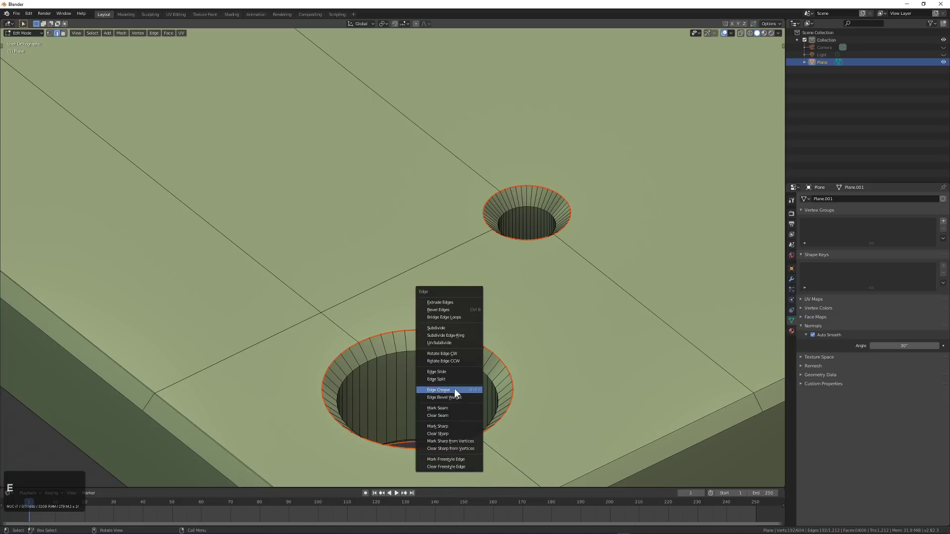
pyautogui.click(445, 426)
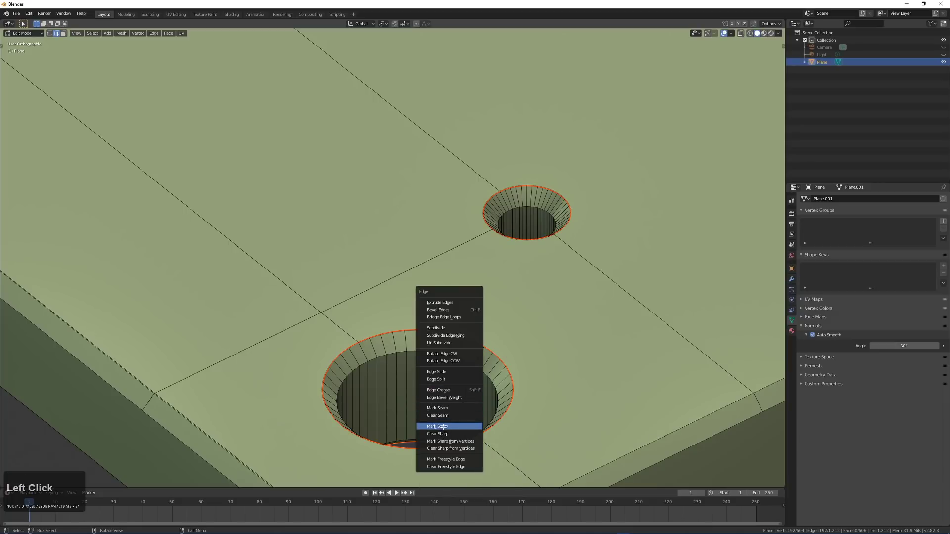
pyautogui.hotkey('alt', 'a')
# Step: In face select mode, select the whole bevel face loop around the slab's outer top edge
pyautogui.scroll(-4, 463, 363)
pyautogui.keyDown('shift'); pyautogui.moveTo(463, 364); pyautogui.dragTo(406, 400, button='middle'); pyautogui.keyUp('shift')
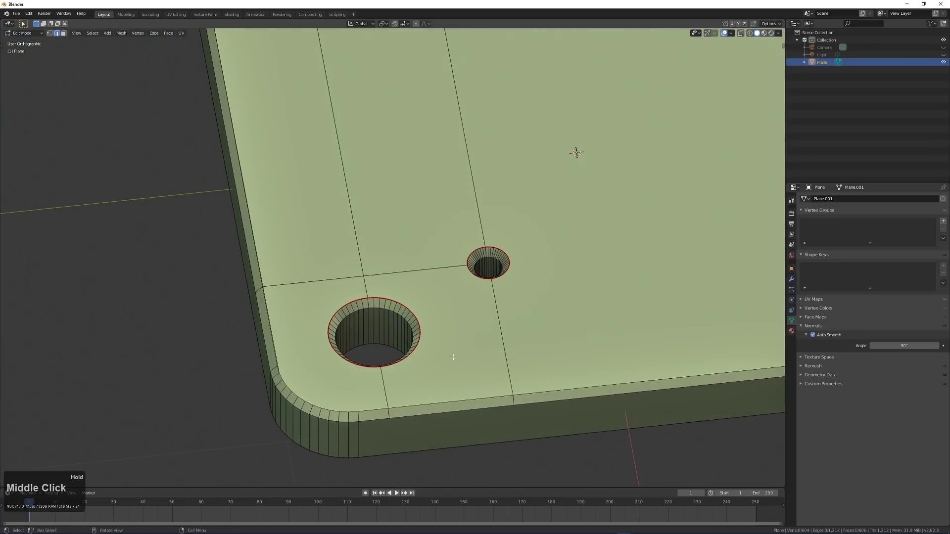
pyautogui.keyDown('shift'); pyautogui.moveTo(504, 334); pyautogui.dragTo(439, 321, button='middle'); pyautogui.keyUp('shift')
pyautogui.scroll(2, 438, 320)
pyautogui.scroll(-1, 438, 321)
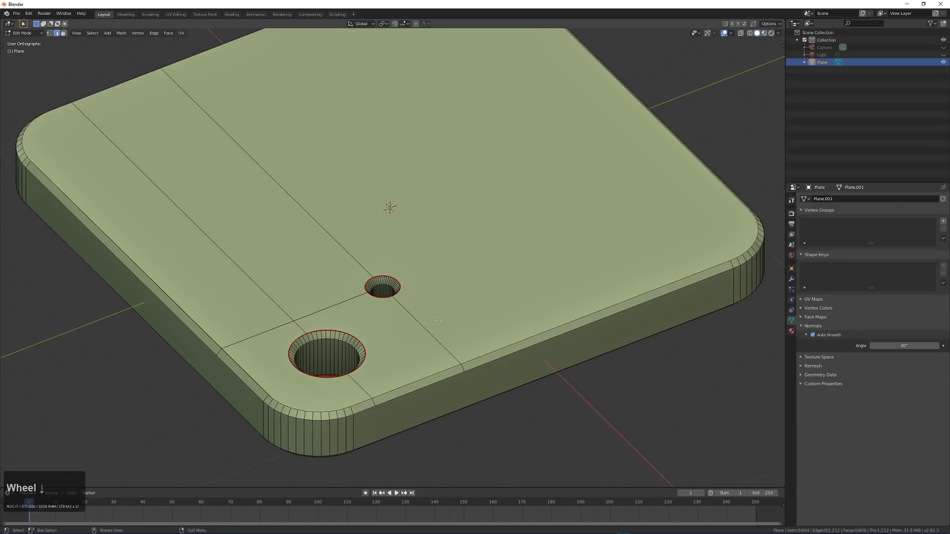
pyautogui.click(353, 411)
pyautogui.press('3')
pyautogui.keyDown('alt'); pyautogui.click(351, 412); pyautogui.keyUp('alt')
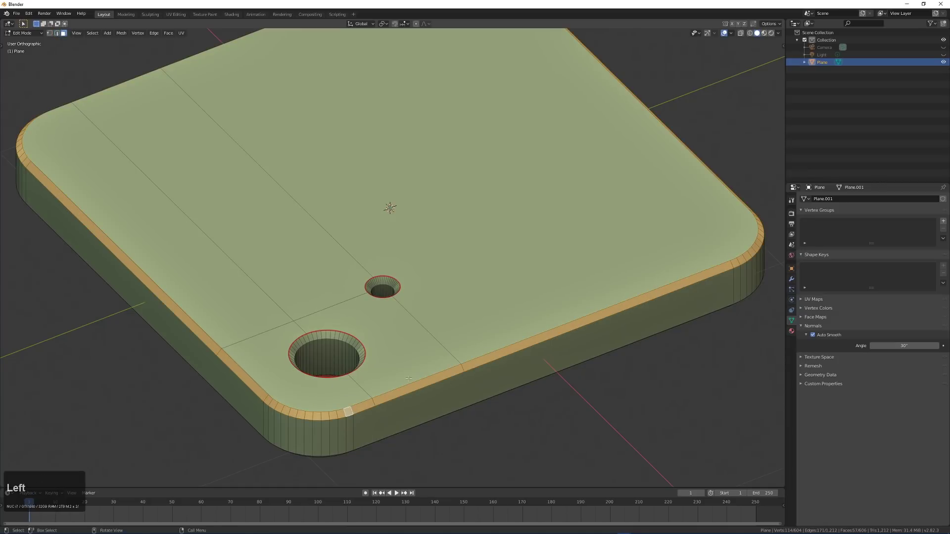
# Step: Reduce the outer bevel selection to its boundary edges, mark them as seam and sharp, and clear the selection
pyautogui.press('2')
pyautogui.hotkey('ctrl', 'e')
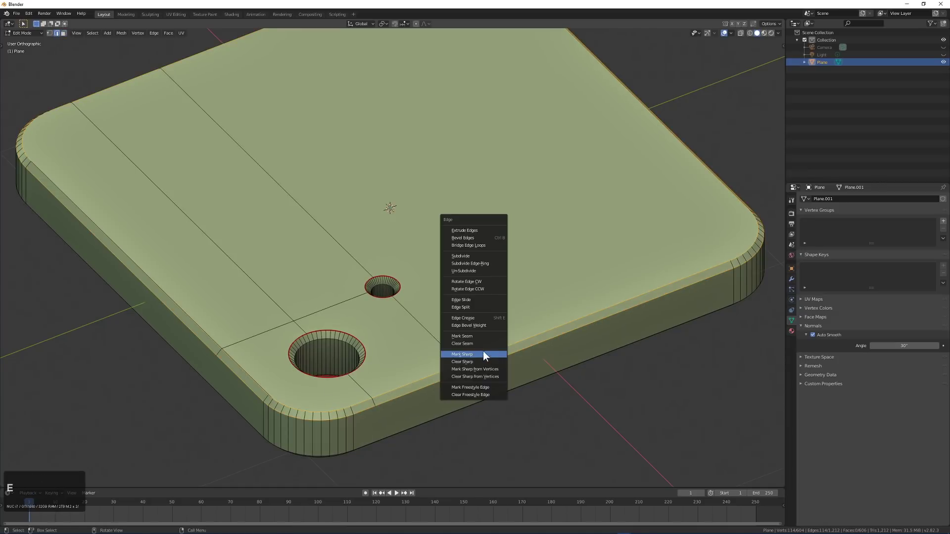
pyautogui.click(477, 336)
pyautogui.hotkey('ctrl', 'e')
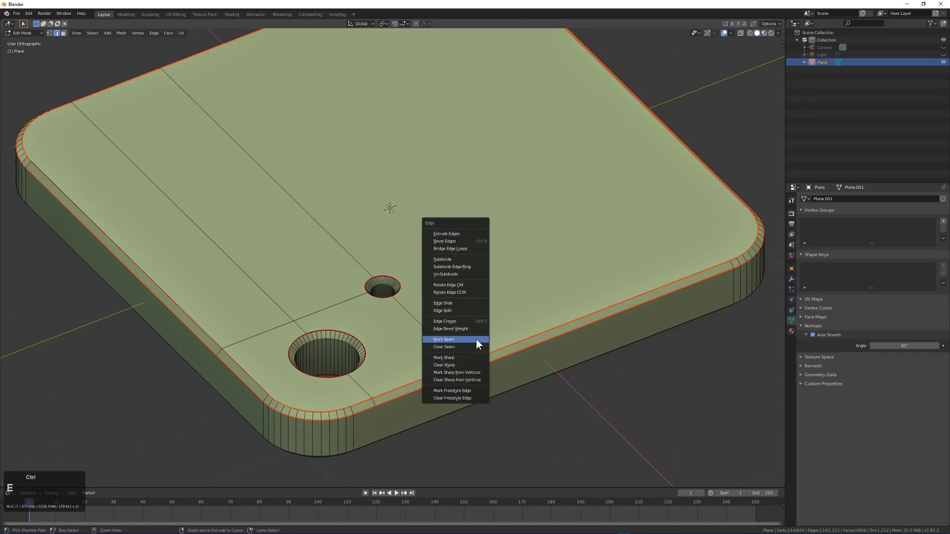
pyautogui.click(458, 357)
pyautogui.hotkey('alt', 'a')
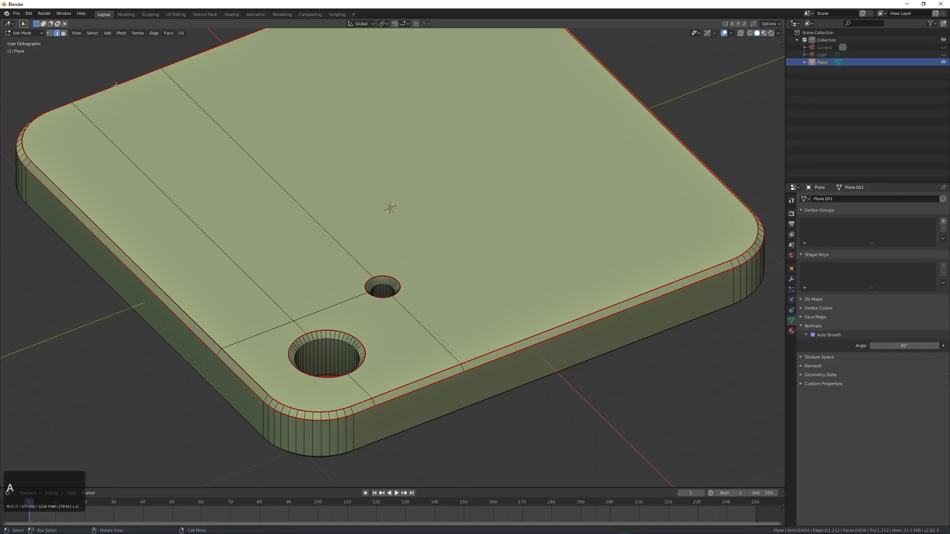
# Step: Save the Blender preferences and close the preferences window
pyautogui.click(28, 13)
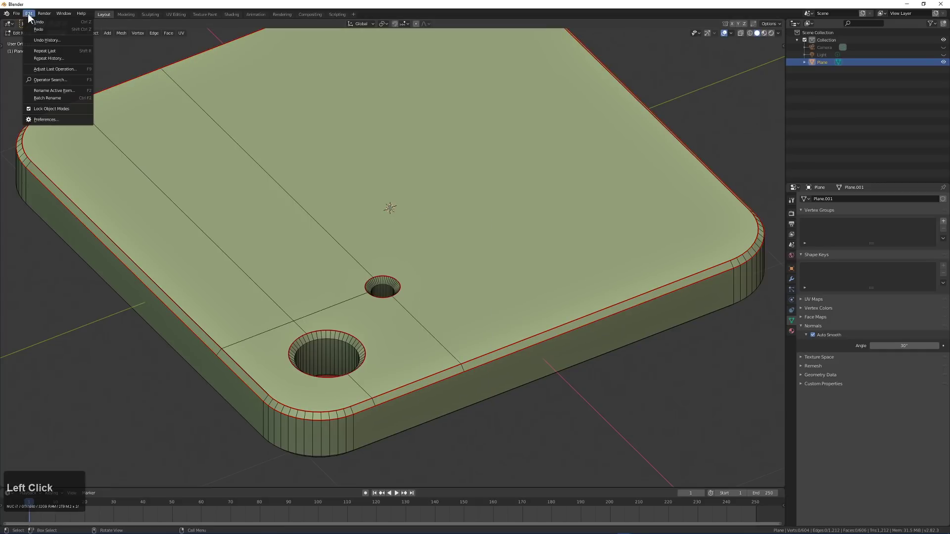
pyautogui.click(51, 121)
pyautogui.click(9, 197)
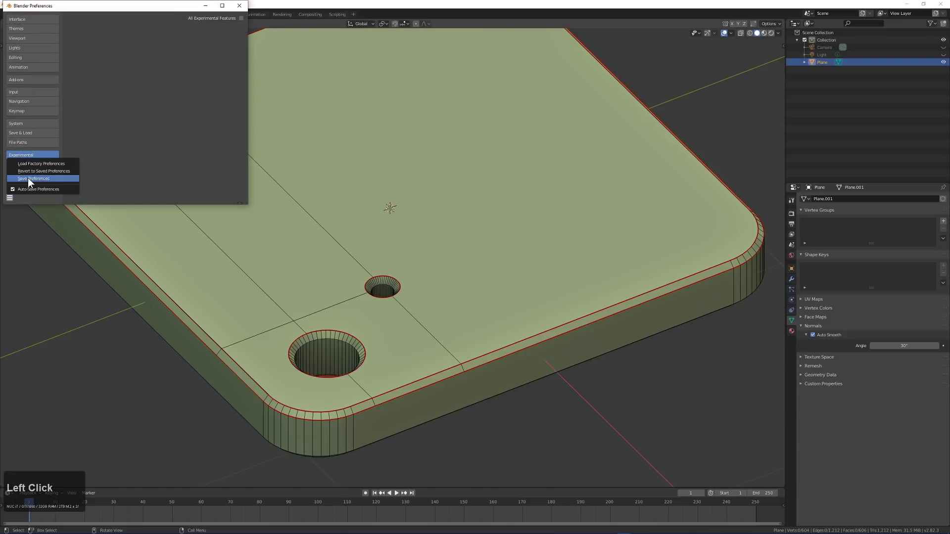
pyautogui.click(28, 179)
pyautogui.click(240, 5)
# Step: Return to Object Mode and examine the shading of the holes and outer bevel with the slab deselected and reselected
pyautogui.moveTo(376, 297); pyautogui.dragTo(389, 311, button='middle')
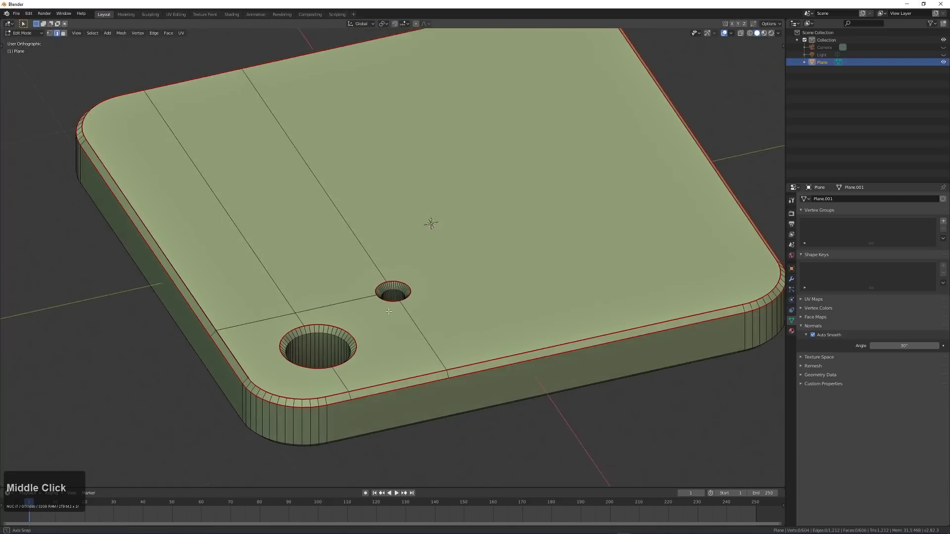
pyautogui.scroll(2, 218, 349)
pyautogui.press('Tab')
pyautogui.moveTo(332, 374); pyautogui.dragTo(350, 379, button='middle')
pyautogui.press('a')
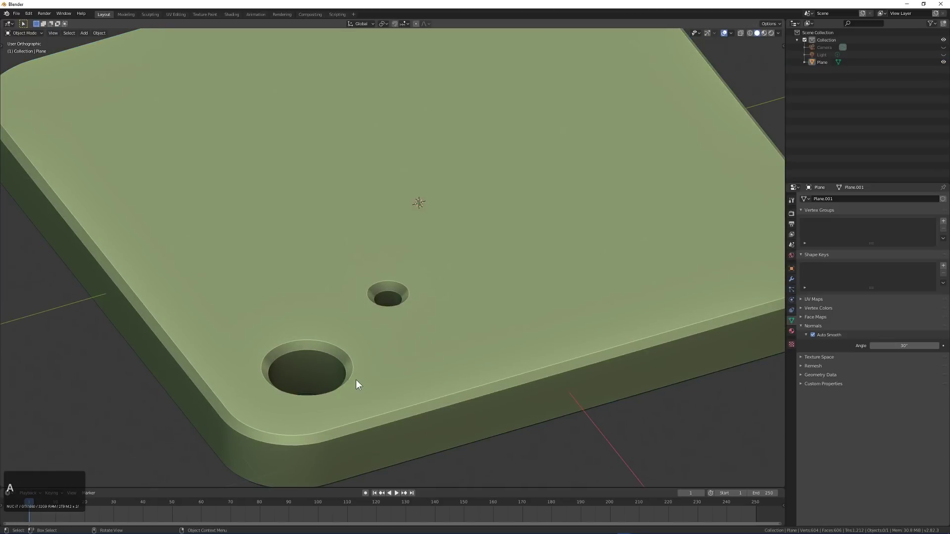
pyautogui.click(417, 336)
pyautogui.moveTo(417, 336); pyautogui.dragTo(437, 340, button='middle')
pyautogui.scroll(-3, 283, 350)
pyautogui.moveTo(283, 350); pyautogui.dragTo(361, 323, button='middle')
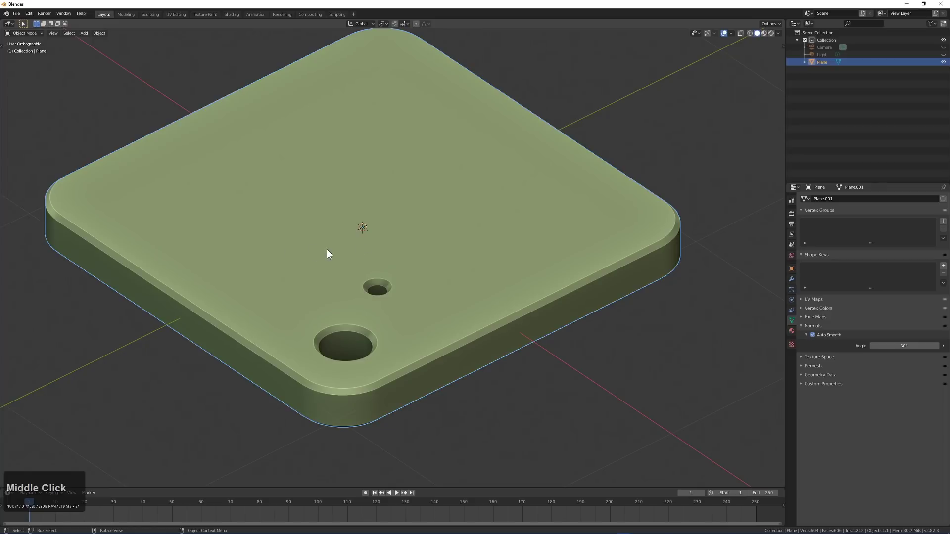
# Step: Inspect the slab up close and compare its edge layout in Edit Mode with the shading in Object Mode
pyautogui.moveTo(382, 260); pyautogui.dragTo(402, 284, button='middle')
pyautogui.scroll(2, 398, 317)
pyautogui.moveTo(397, 333); pyautogui.dragTo(402, 339, button='middle')
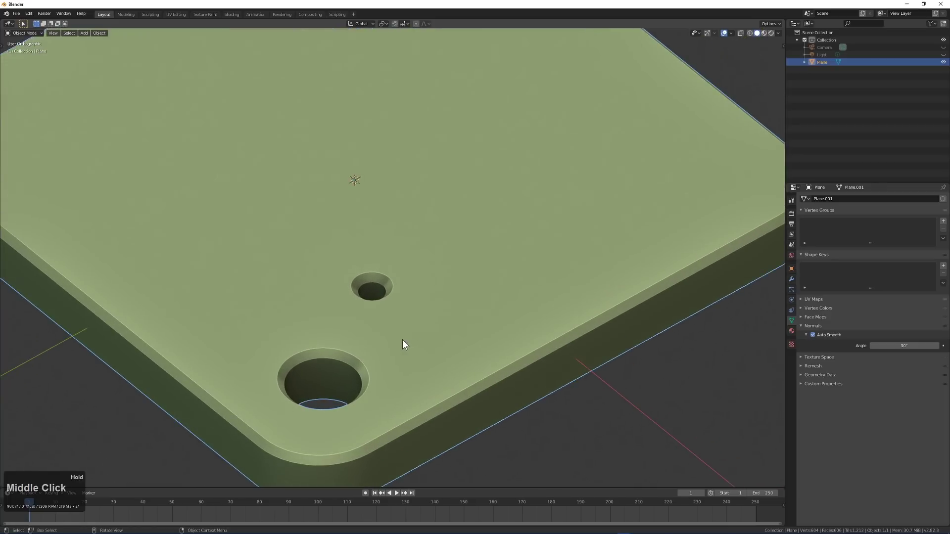
pyautogui.scroll(-1, 411, 334)
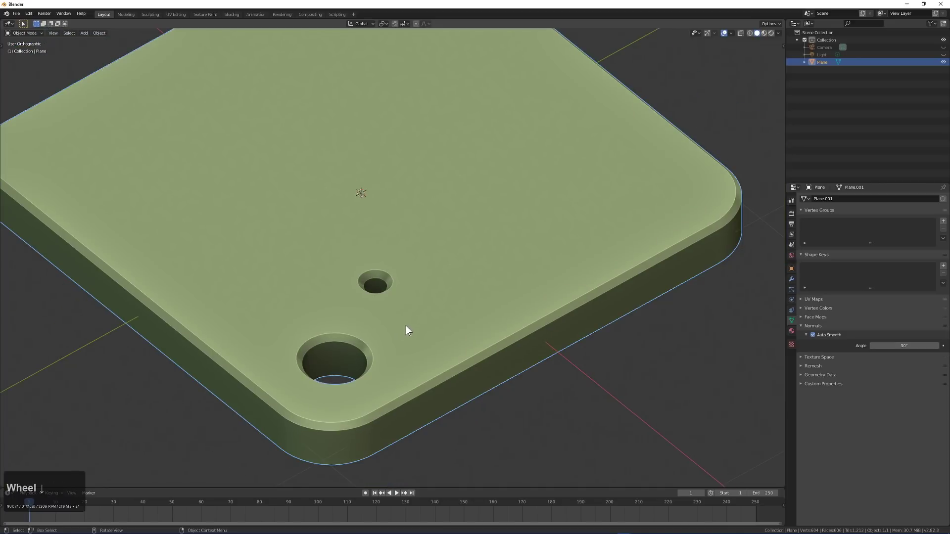
pyautogui.moveTo(387, 338); pyautogui.dragTo(425, 346, button='middle')
pyautogui.press('Tab')
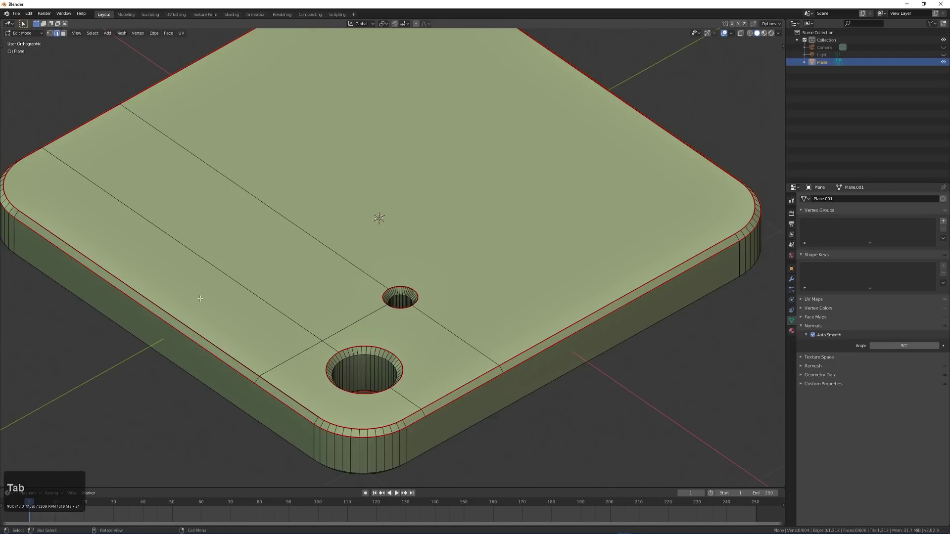
pyautogui.moveTo(200, 298); pyautogui.dragTo(394, 314, button='middle')
pyautogui.press('Tab')
pyautogui.scroll(-2, 395, 319)
pyautogui.moveTo(250, 288); pyautogui.dragTo(307, 306, button='middle')
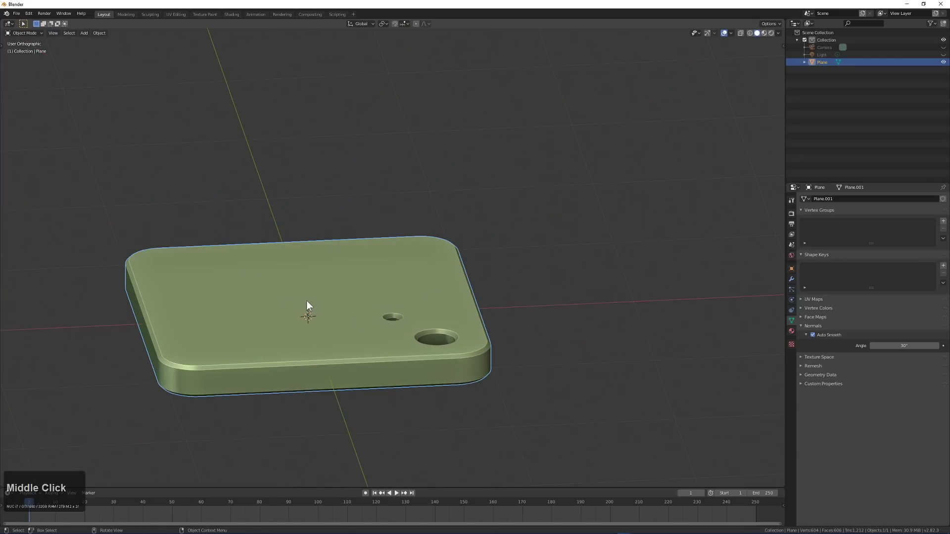
# Step: Add a Simple Deform modifier to the slab, set it to Bend, and change its angle to about -25.4°
pyautogui.click(791, 279)
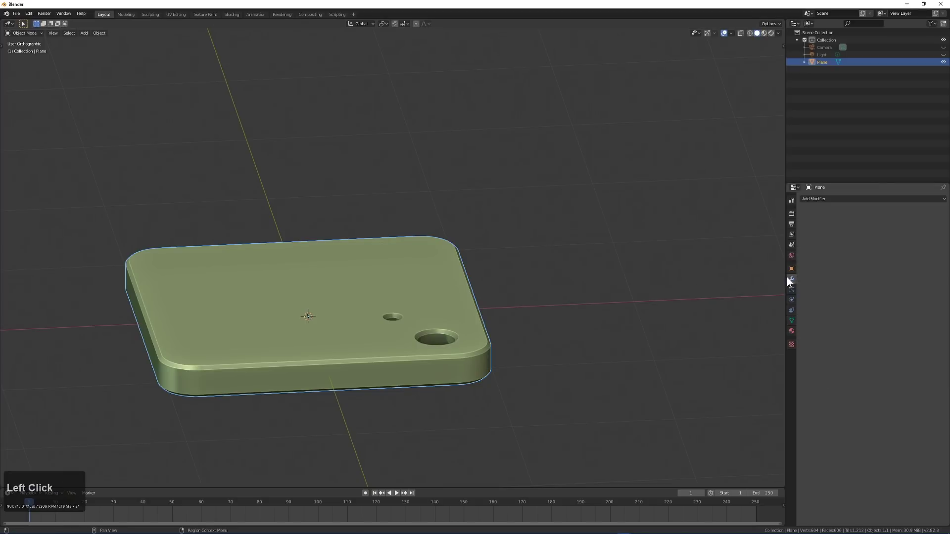
pyautogui.click(831, 199)
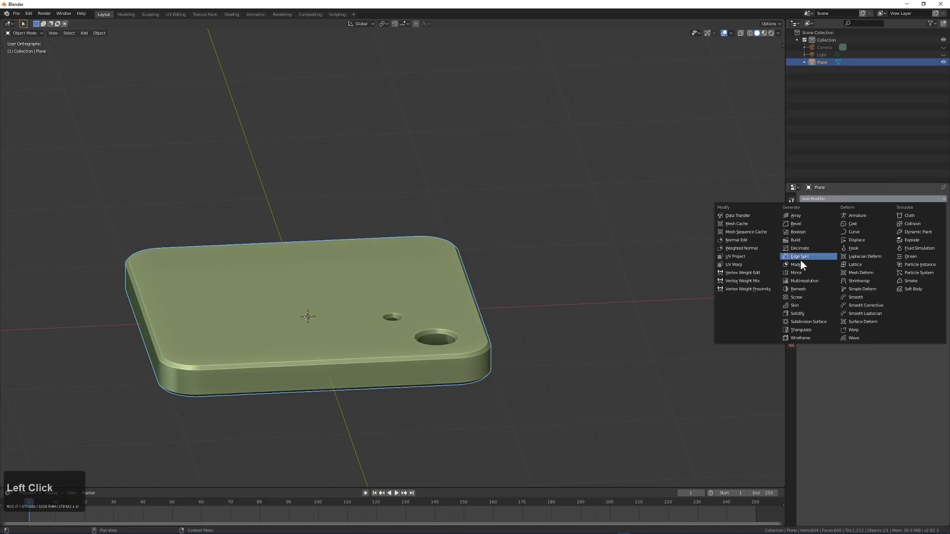
pyautogui.click(860, 289)
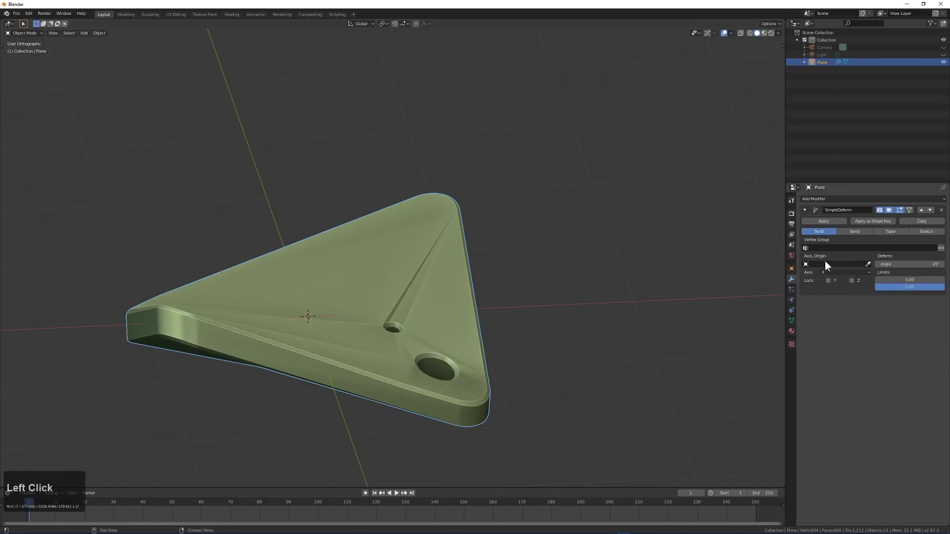
pyautogui.click(848, 231)
pyautogui.moveTo(534, 311); pyautogui.dragTo(578, 303, button='middle')
pyautogui.moveTo(911, 264); pyautogui.dragTo(839, 256)
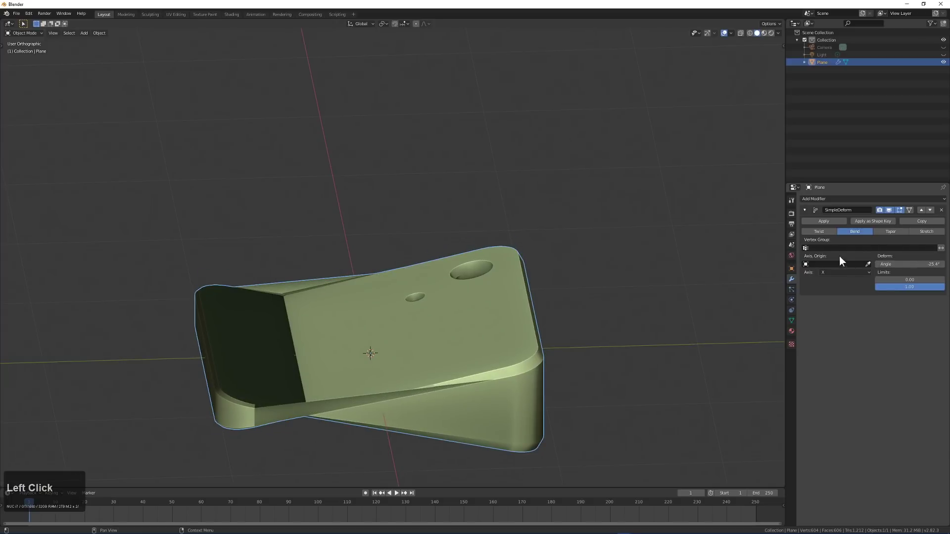
# Step: Switch the Simple Deform modifier to Twist, examine the deformed slab, and remove the modifier
pyautogui.click(826, 233)
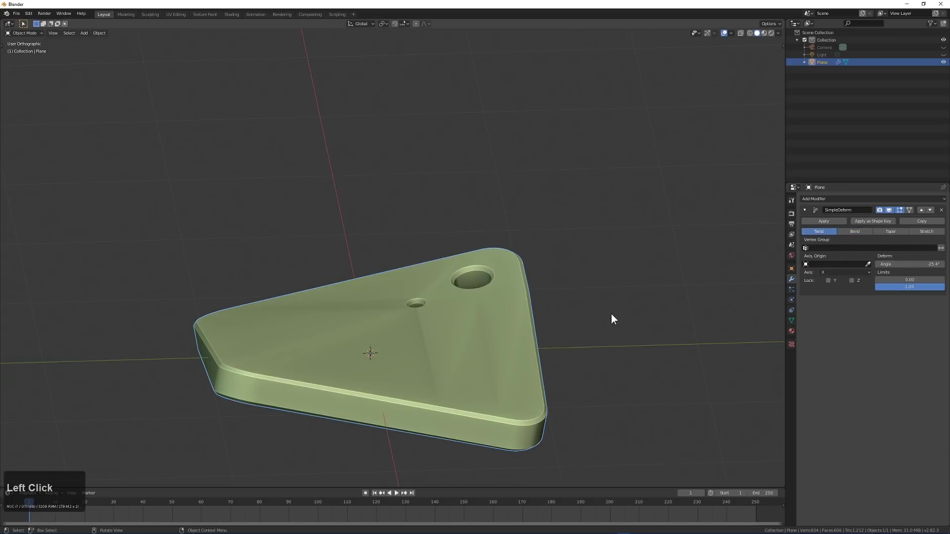
pyautogui.moveTo(611, 314); pyautogui.dragTo(818, 284, button='middle')
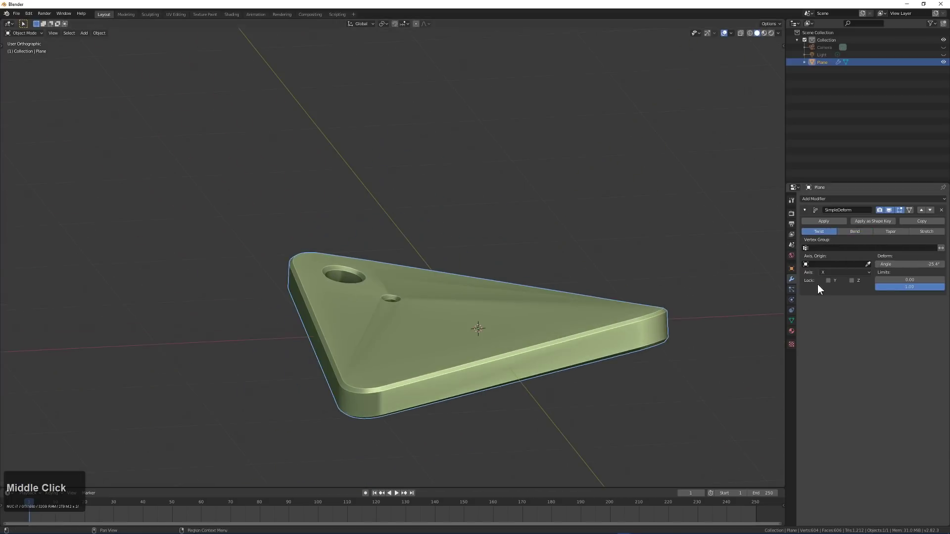
pyautogui.click(940, 210)
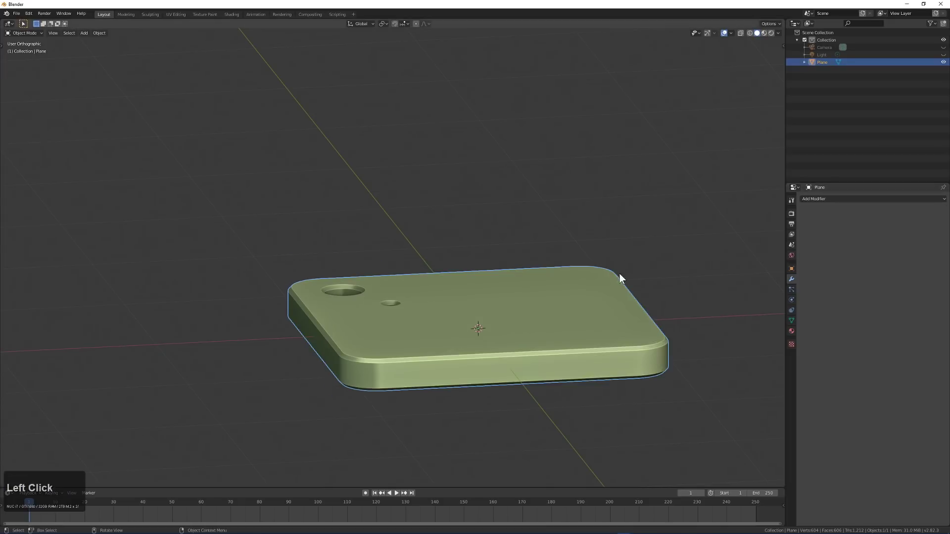
# Step: In Edit Mode, select the strip of upper bevel faces around the rounded corner nearest the large hole
pyautogui.moveTo(620, 274); pyautogui.dragTo(601, 319, button='middle')
pyautogui.press('Tab')
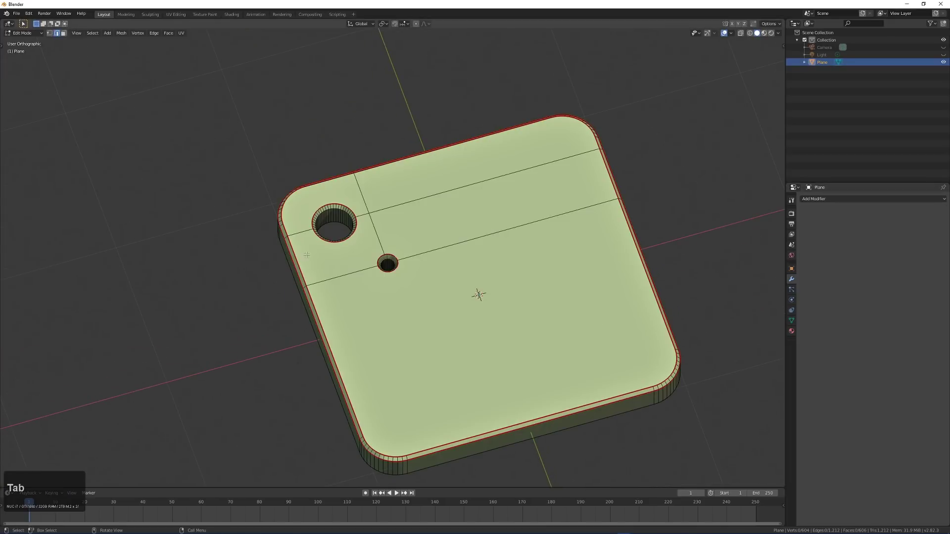
pyautogui.moveTo(382, 359); pyautogui.dragTo(248, 312, button='middle')
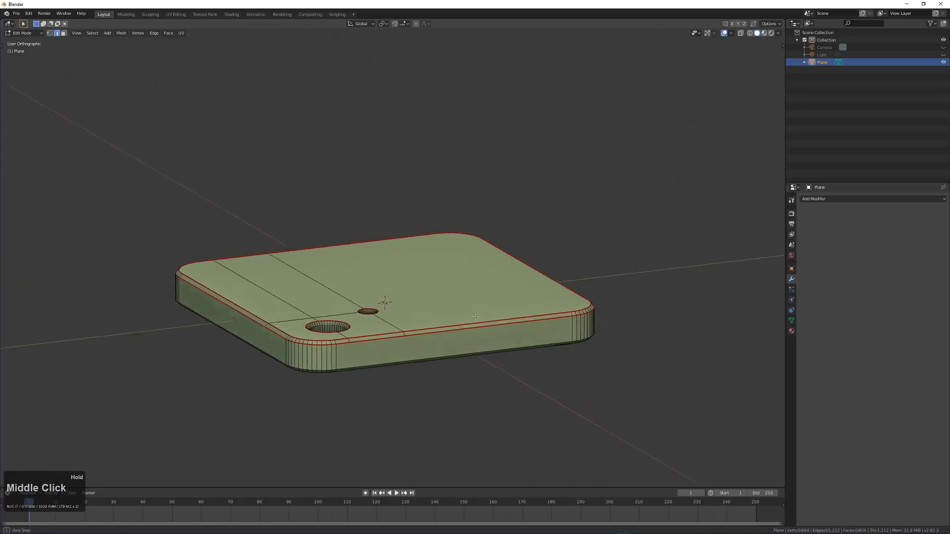
pyautogui.scroll(3, 217, 301)
pyautogui.moveTo(306, 368); pyautogui.dragTo(346, 381, button='middle')
pyautogui.scroll(-2, 374, 388)
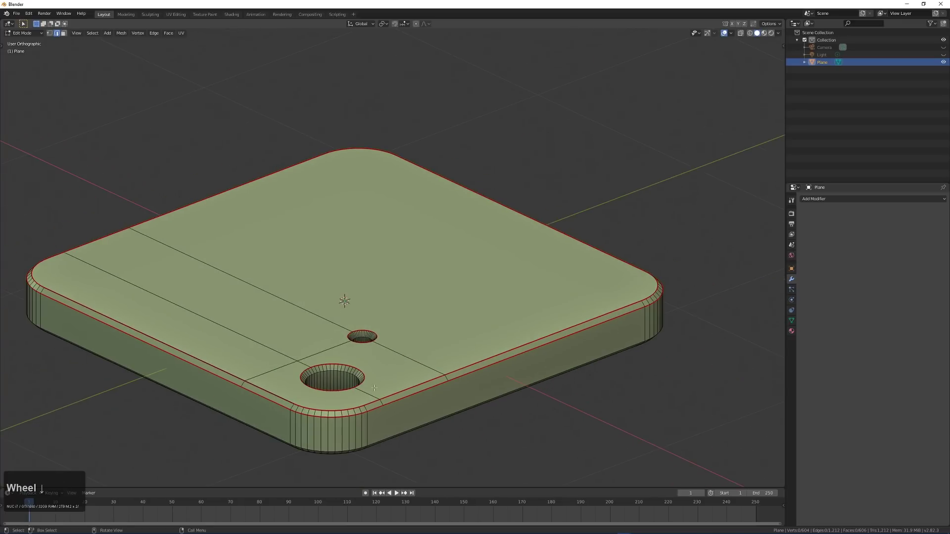
pyautogui.scroll(3, 309, 420)
pyautogui.press('3')
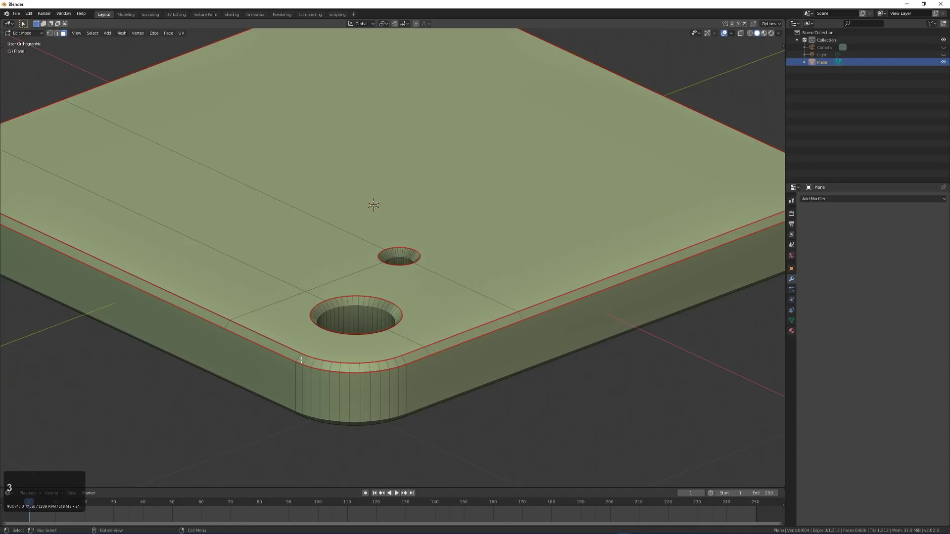
pyautogui.click(301, 360)
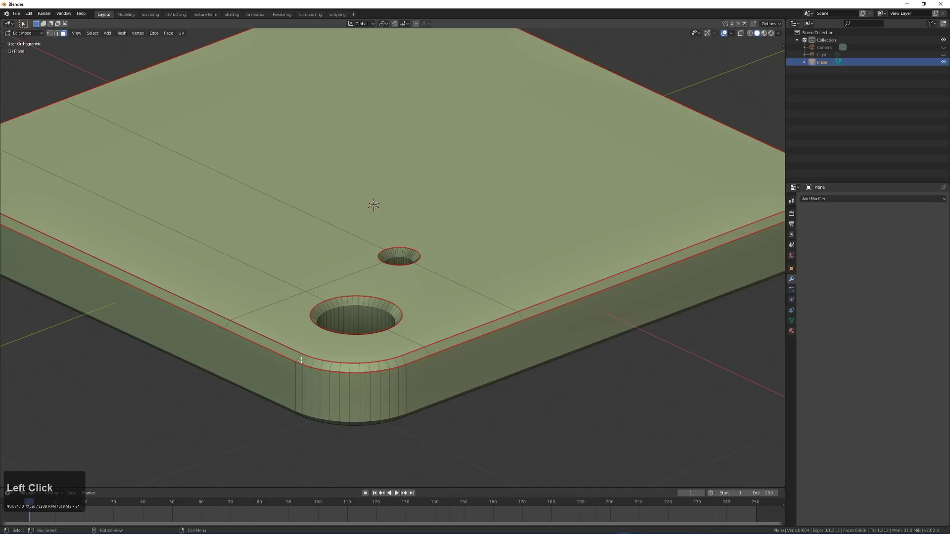
pyautogui.press('ctrl')
pyautogui.keyDown('ctrl'); pyautogui.click(402, 362); pyautogui.keyUp('ctrl')
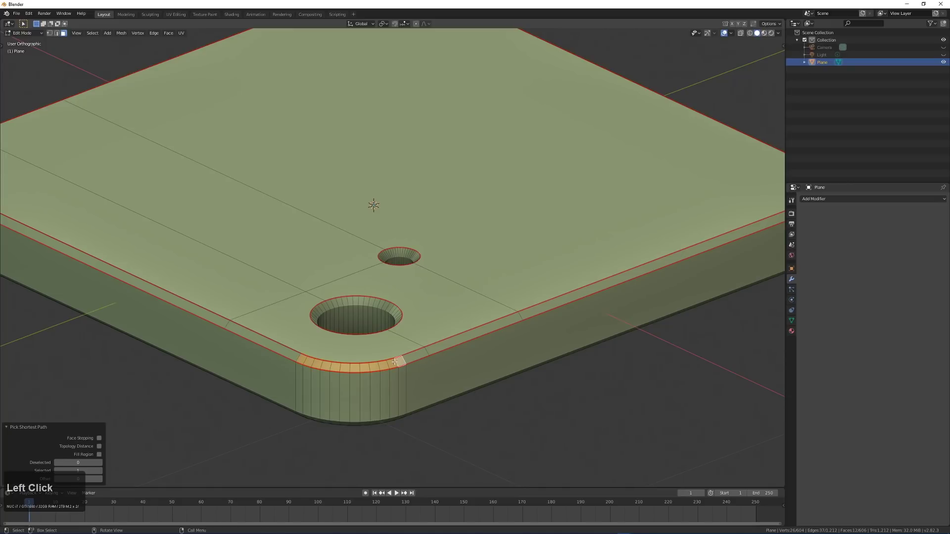
# Step: Extend the selection to the same corner's vertical side faces and lower bevel faces, and hide them
pyautogui.press('shift')
pyautogui.keyDown('shift'); pyautogui.click(401, 381); pyautogui.keyUp('shift')
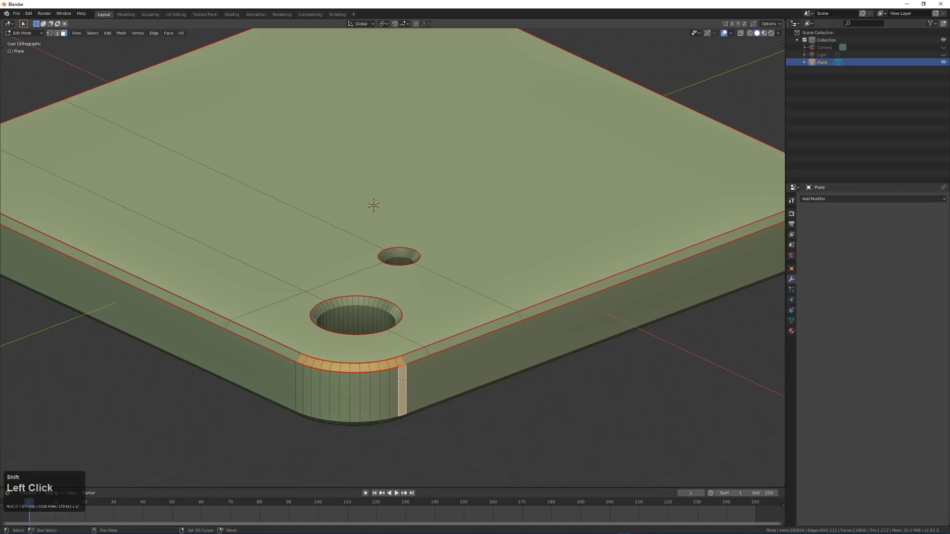
pyautogui.keyDown('ctrl'); pyautogui.click(299, 382); pyautogui.keyUp('ctrl')
pyautogui.moveTo(370, 388); pyautogui.dragTo(379, 312, button='middle')
pyautogui.scroll(3, 352, 242)
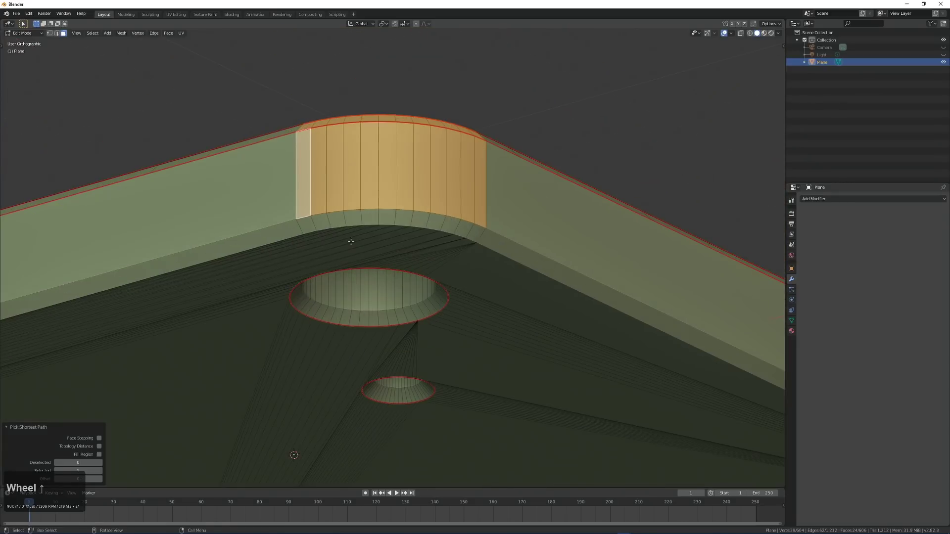
pyautogui.keyDown('shift'); pyautogui.click(306, 228); pyautogui.keyUp('shift')
pyautogui.keyDown('shift'); pyautogui.click(473, 225); pyautogui.keyUp('shift')
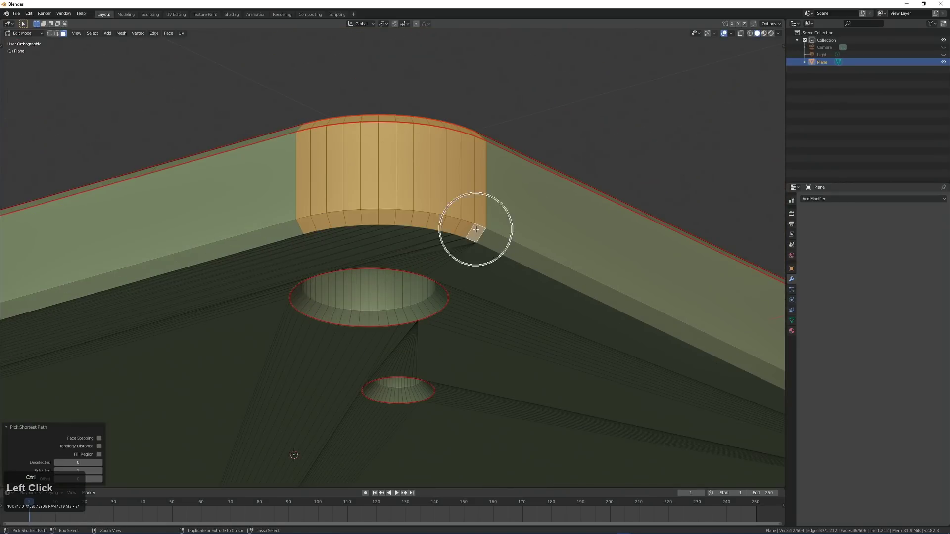
pyautogui.scroll(-4, 473, 228)
pyautogui.press('h')
pyautogui.moveTo(473, 228); pyautogui.dragTo(381, 316, button='middle')
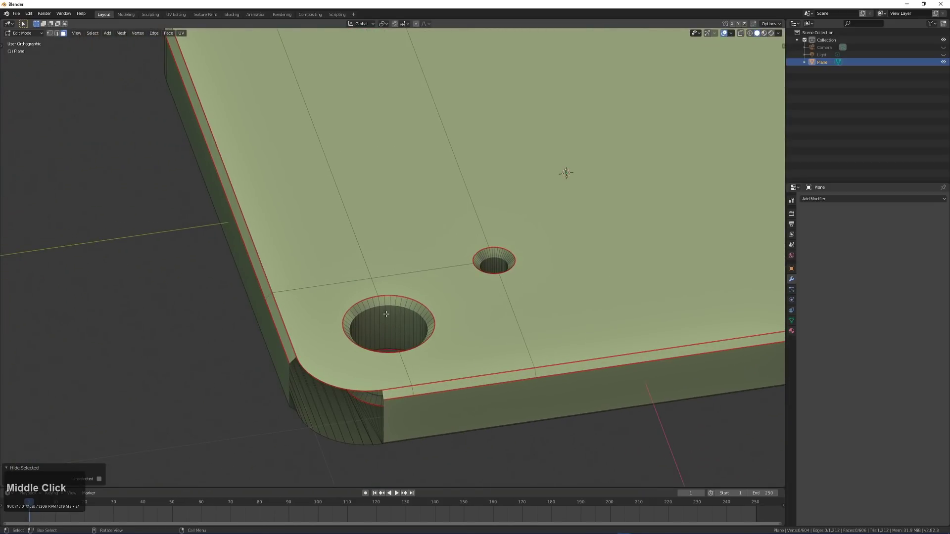
# Step: Select the linked inner faces of both holes, delimited by seams, and hide them
pyautogui.press('3')
pyautogui.moveTo(367, 314); pyautogui.dragTo(477, 276, button='middle')
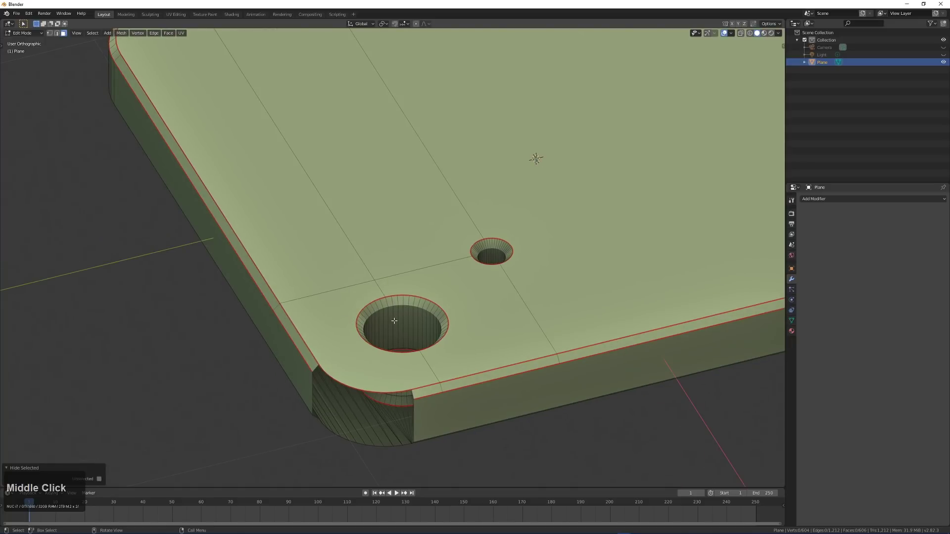
pyautogui.press('l')
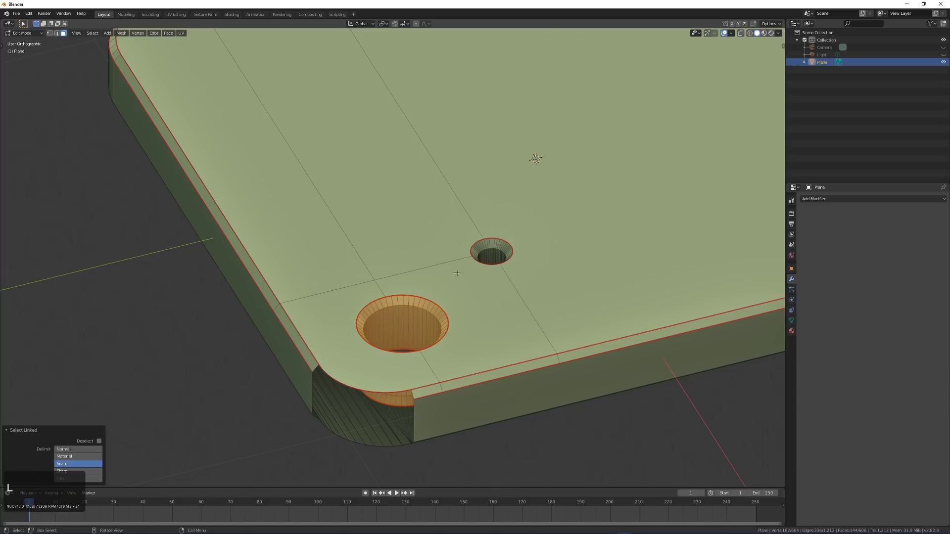
pyautogui.press('l')
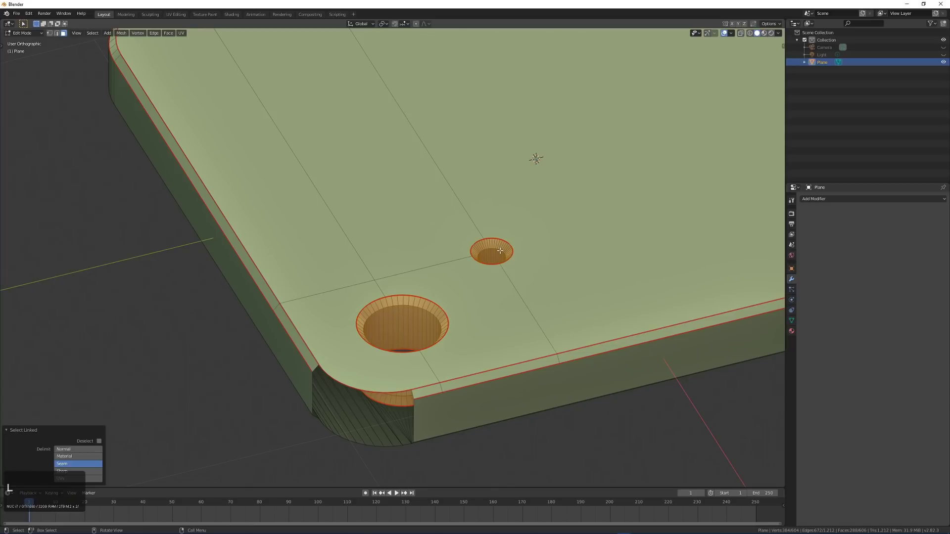
pyautogui.press('h')
pyautogui.scroll(-5, 500, 251)
pyautogui.moveTo(500, 251); pyautogui.dragTo(455, 289, button='middle')
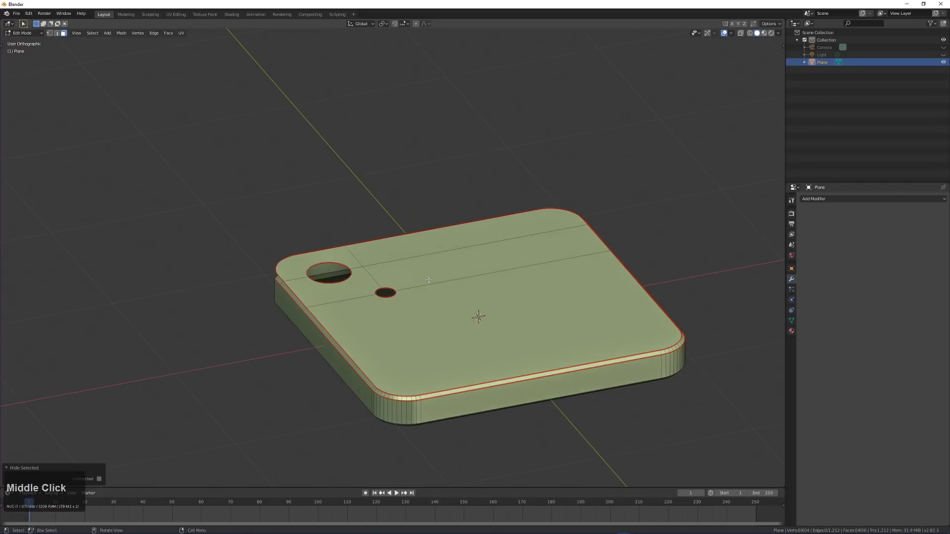
# Step: Add a grid mesh in Object Mode, raise it 0.464 m along Z, and scale it to cover the slab's outline
pyautogui.press('Tab')
pyautogui.hotkey('shift', 'a')
pyautogui.moveTo(455, 289)
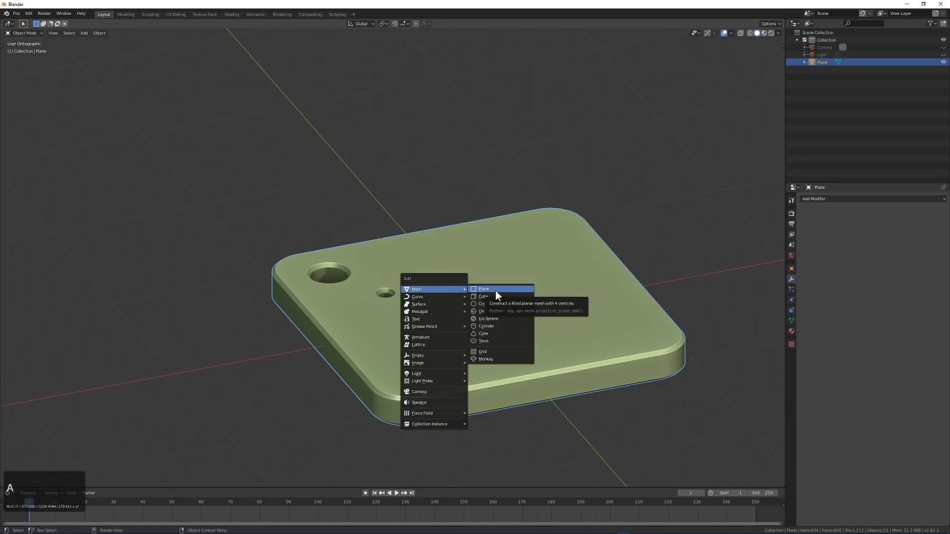
pyautogui.click(491, 351)
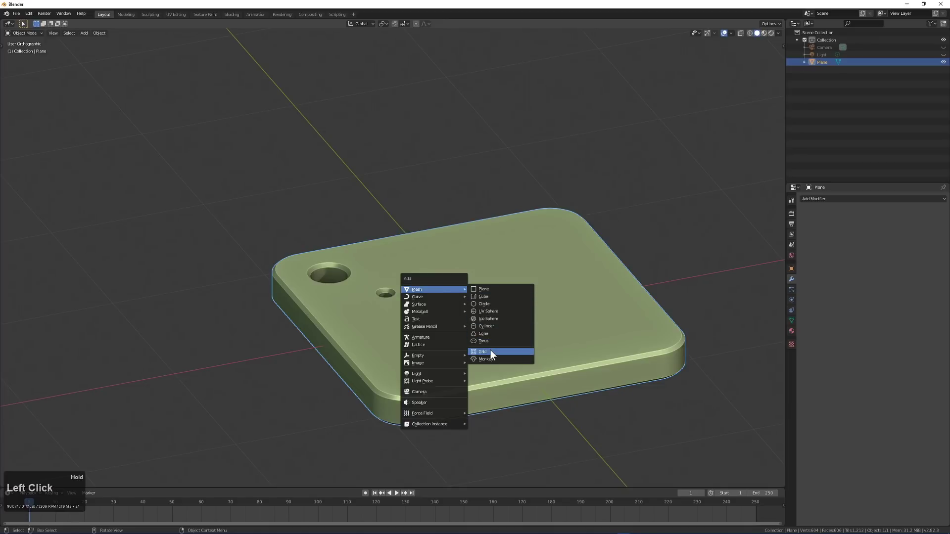
pyautogui.press('g')
pyautogui.press('z')
pyautogui.click(532, 324)
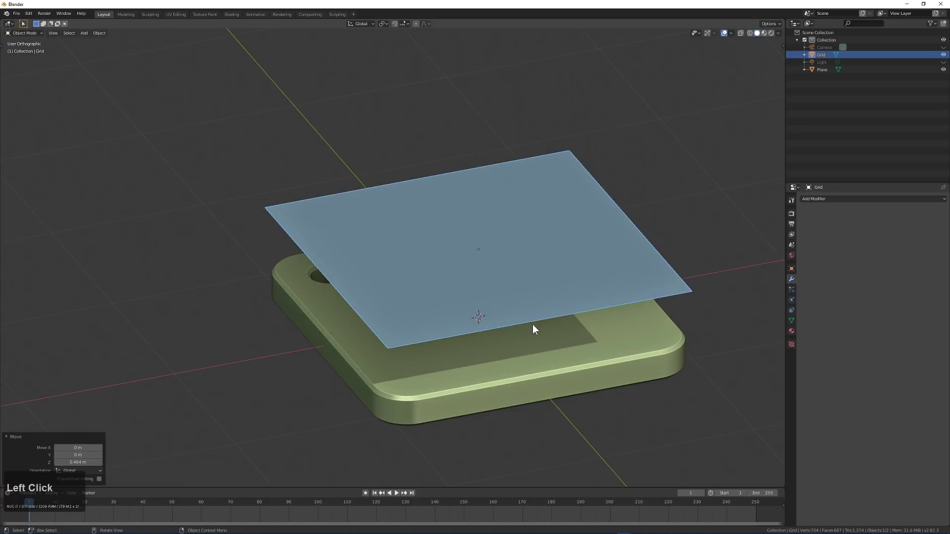
pyautogui.press('s')
pyautogui.click(541, 325)
# Step: Subdivide the whole grid twice with one cut each, working from the top view in Edit Mode with X-ray on
pyautogui.press('KP_7')
pyautogui.press('Tab')
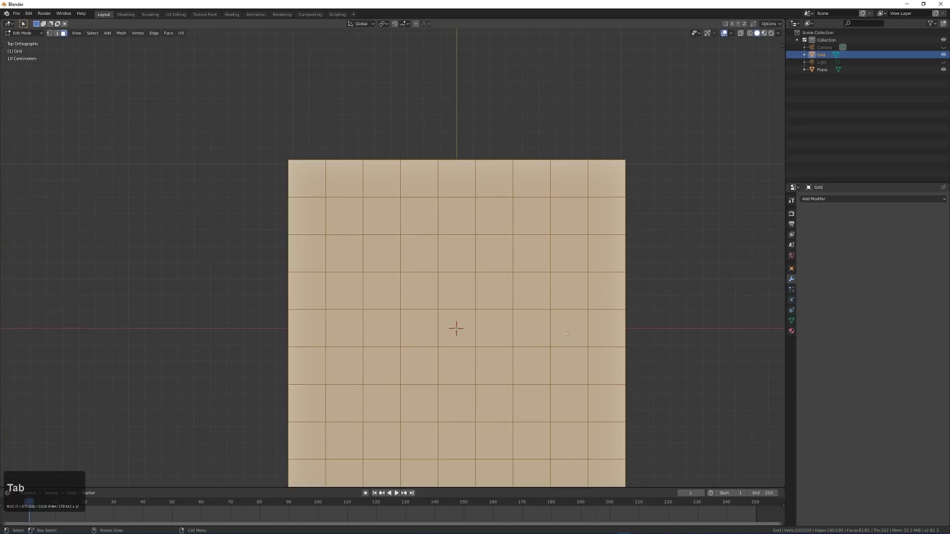
pyautogui.hotkey('alt', 'z')
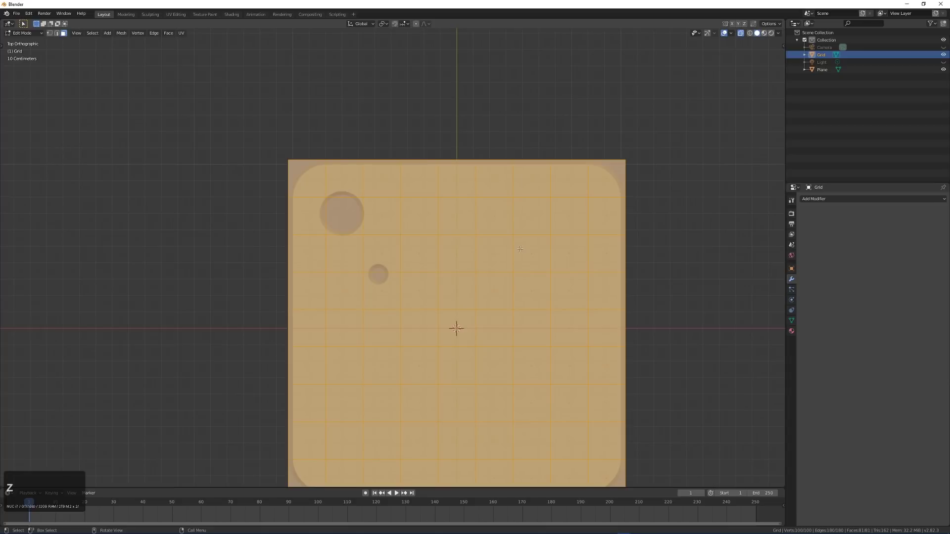
pyautogui.rightClick(531, 236)
pyautogui.click(531, 236)
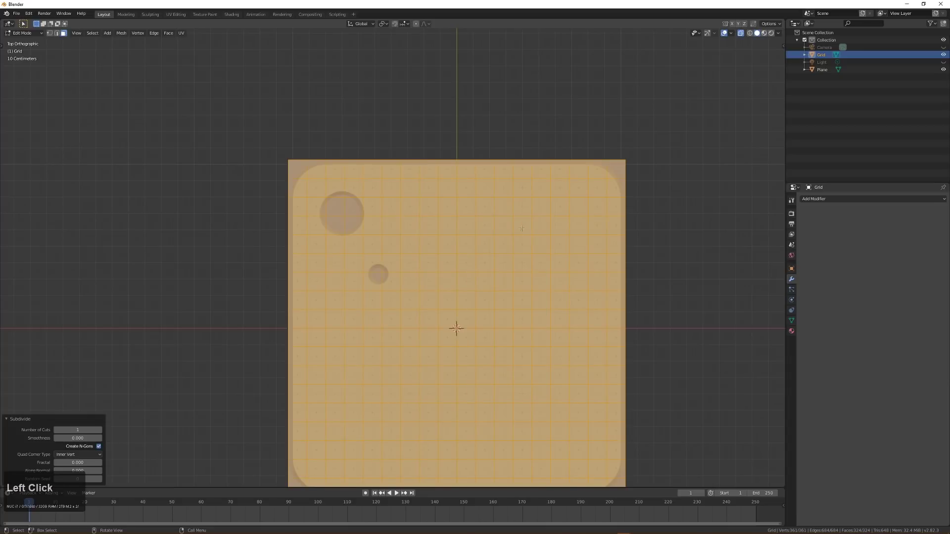
pyautogui.rightClick(523, 226)
pyautogui.click(522, 226)
pyautogui.scroll(3, 320, 217)
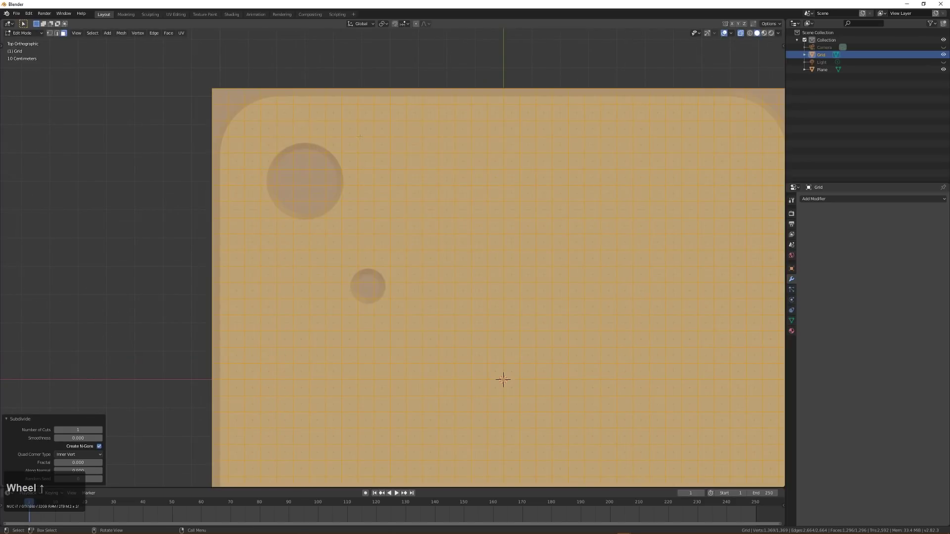
# Step: Delete only the faces of the grid, keeping its edges and vertices
pyautogui.rightClick(523, 197)
pyautogui.press('x')
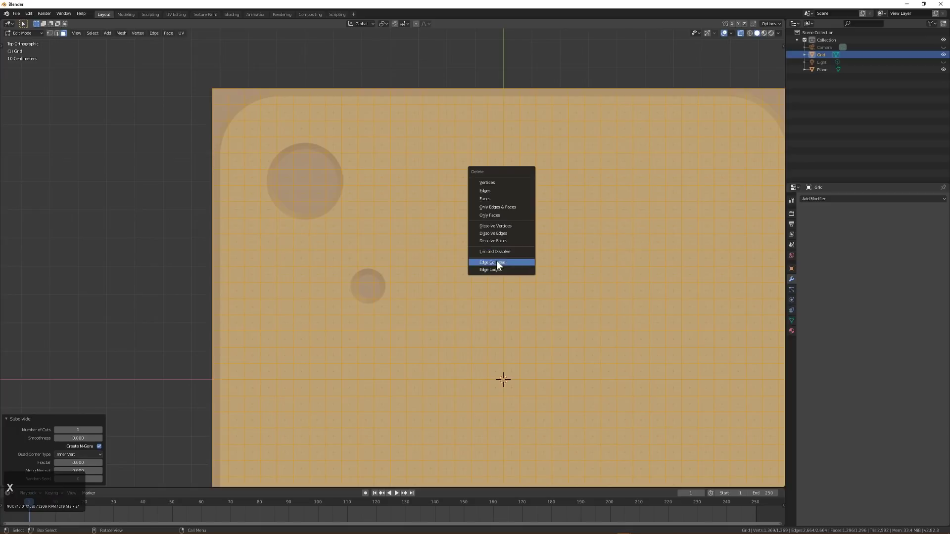
pyautogui.click(505, 215)
pyautogui.scroll(-2, 466, 259)
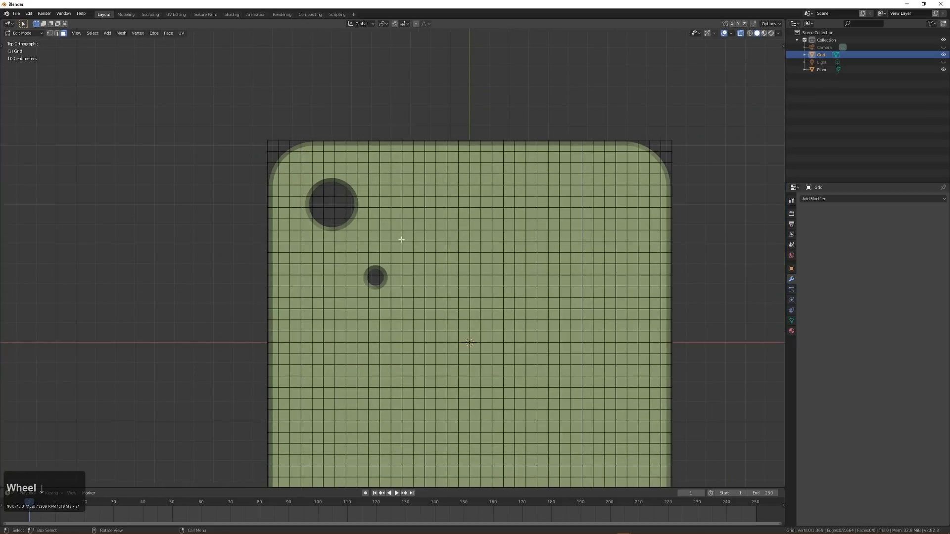
# Step: Return to Object Mode and scale the wire grid by 1.005
pyautogui.press('Tab')
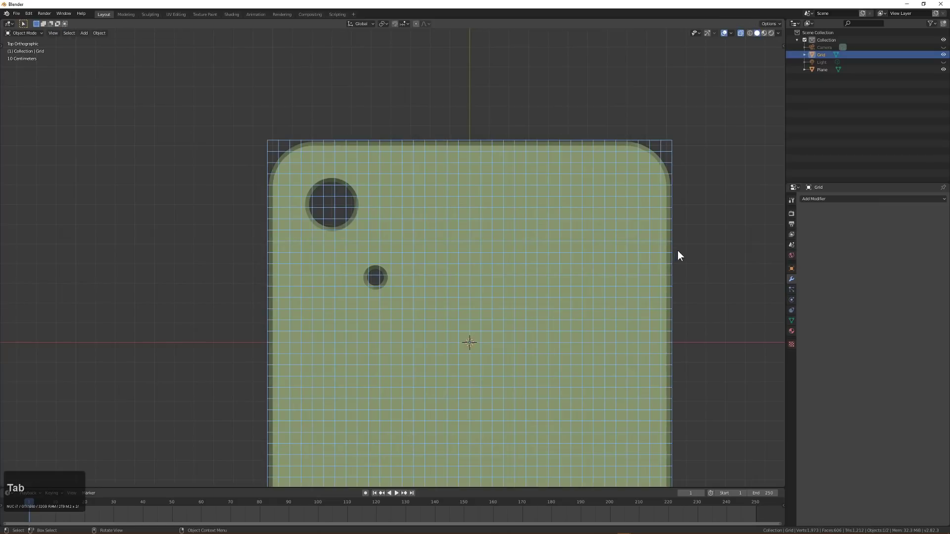
pyautogui.press('s')
pyautogui.click(702, 257)
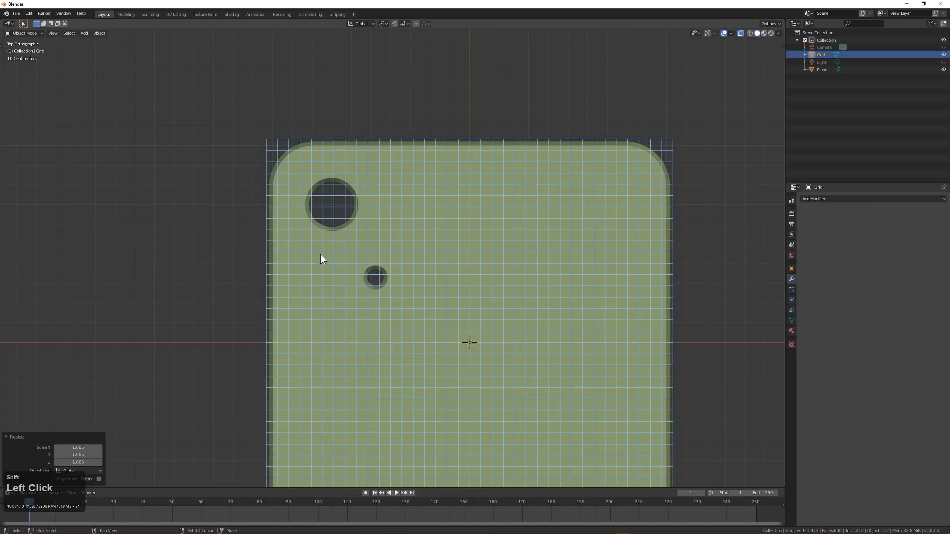
pyautogui.middleClick(420, 283)
pyautogui.scroll(1, 401, 260)
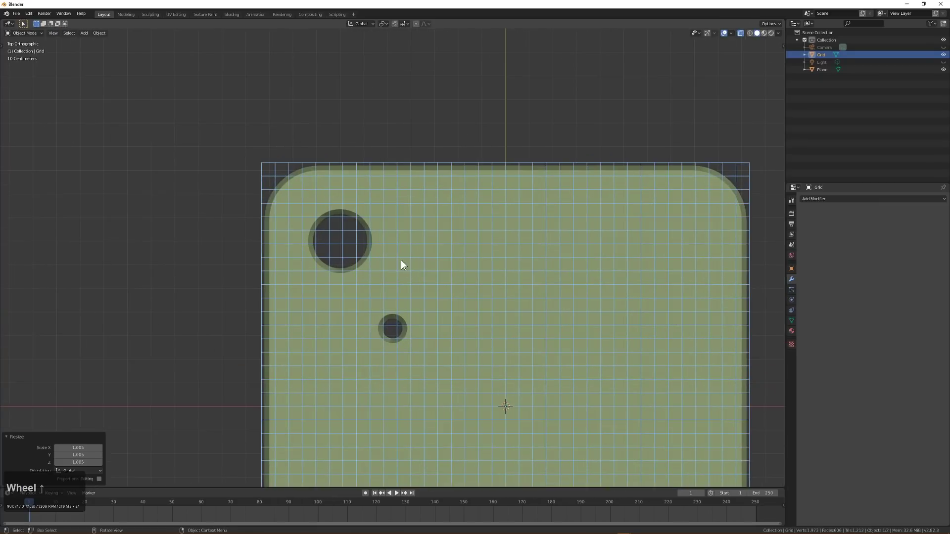
# Step: Add the slab to the grid selection, enter Edit Mode, turn X-ray off, and frame both in top view
pyautogui.keyDown('shift'); pyautogui.click(361, 206); pyautogui.keyUp('shift')
pyautogui.press('Tab')
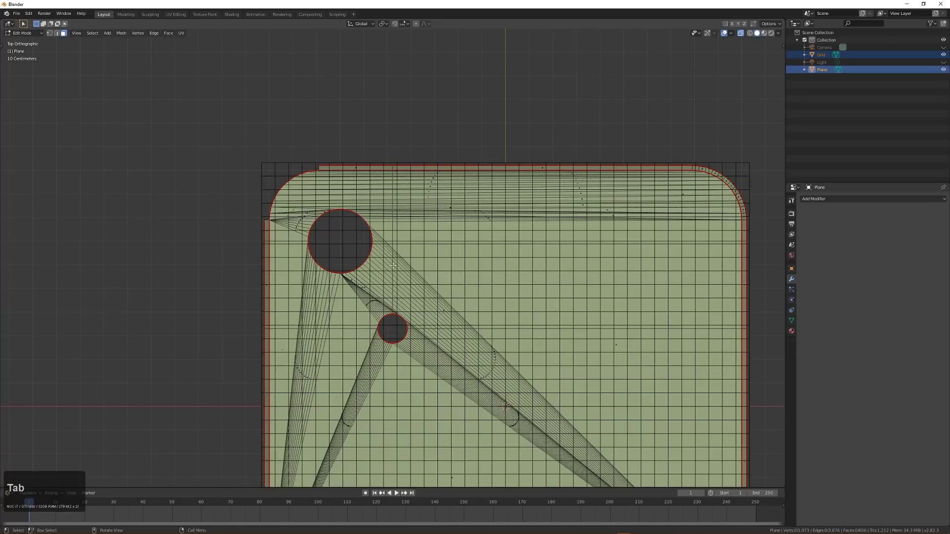
pyautogui.moveTo(412, 246); pyautogui.dragTo(469, 214, button='middle')
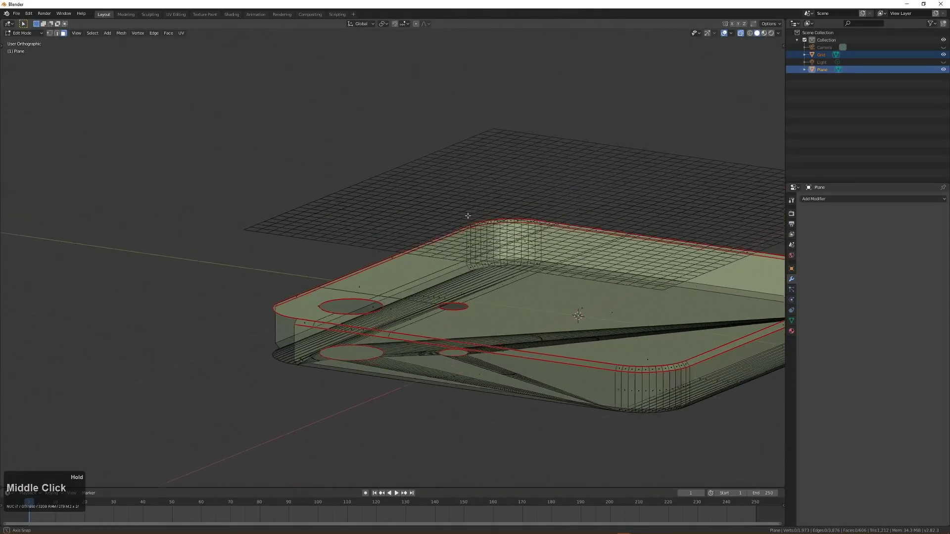
pyautogui.press('z')
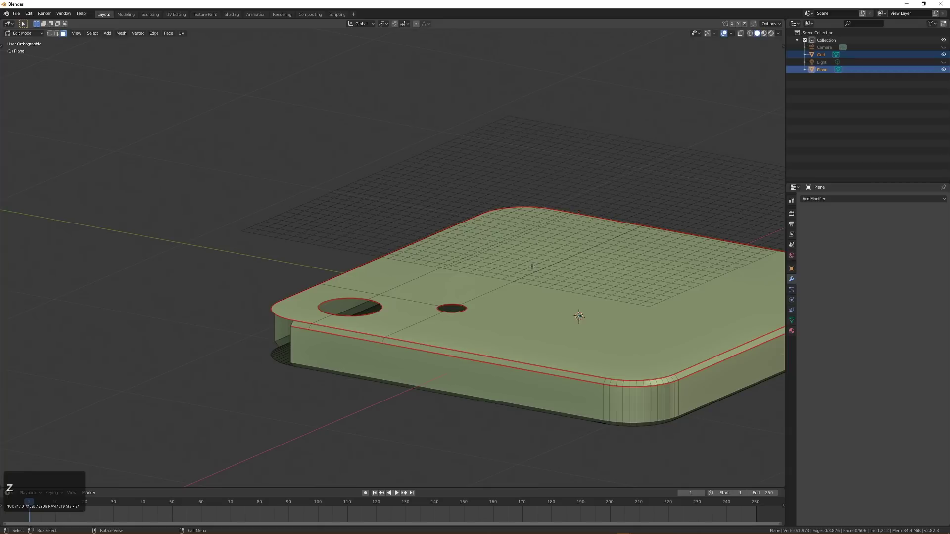
pyautogui.press('KP_7')
pyautogui.scroll(-1, 464, 232)
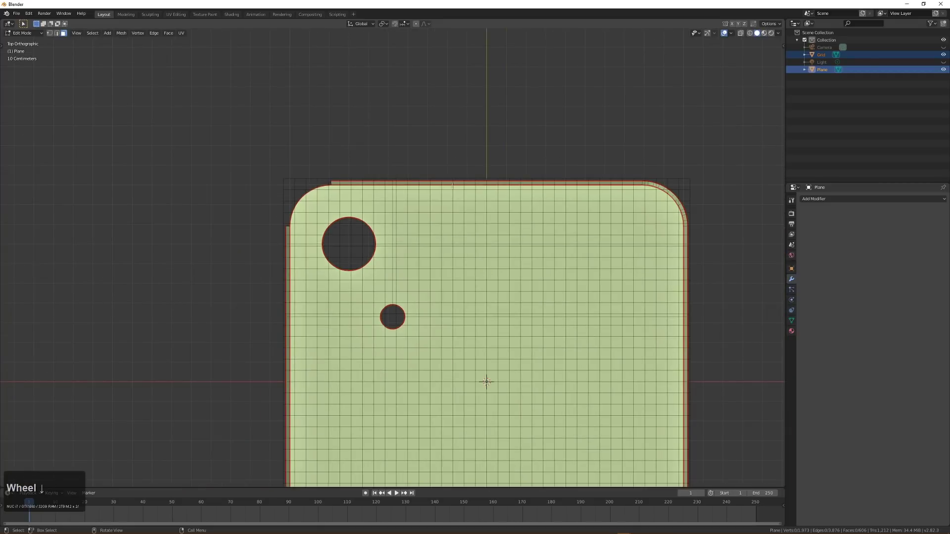
pyautogui.scroll(-2, 564, 239)
pyautogui.scroll(2, 544, 282)
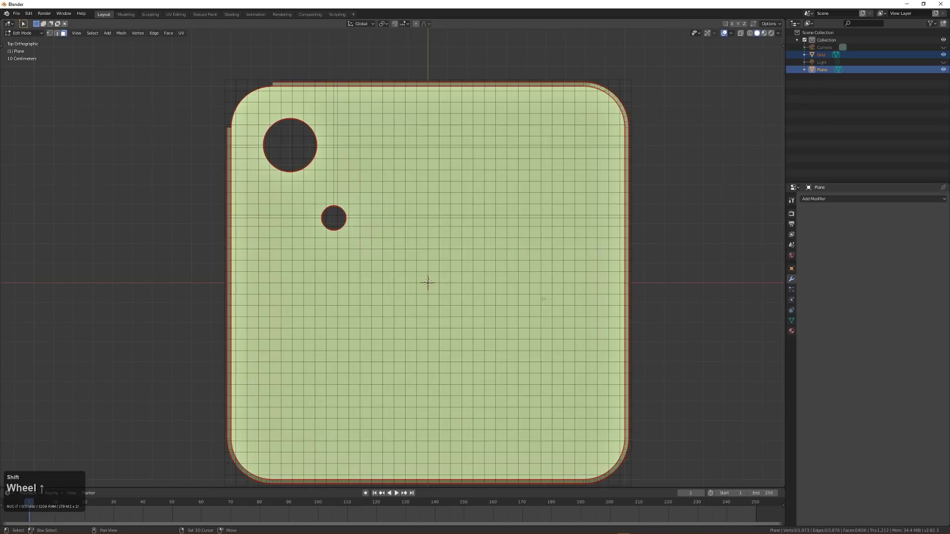
pyautogui.keyDown('shift'); pyautogui.moveTo(543, 287); pyautogui.dragTo(534, 275, button='middle'); pyautogui.keyUp('shift')
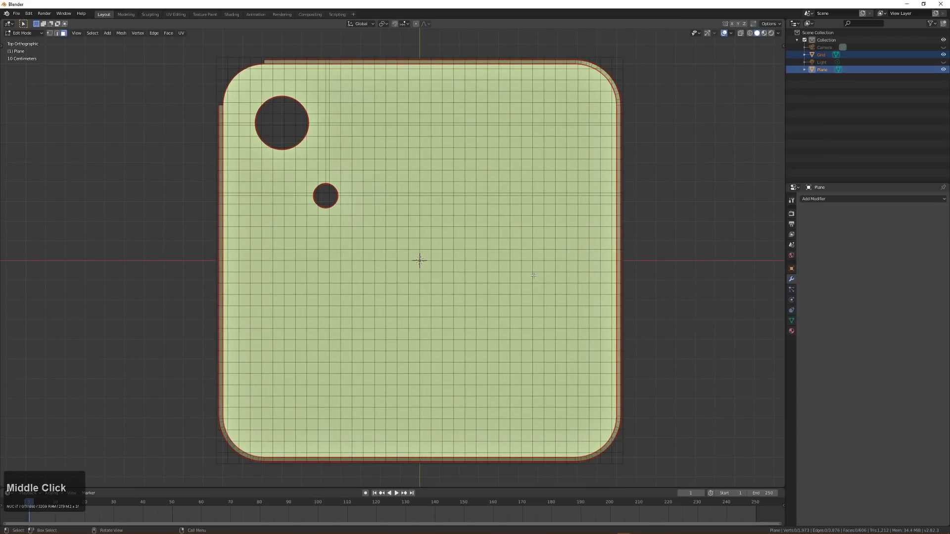
# Step: Cut the wire grid's pattern into the slab with Knife Project, enabling Cut Through so the underside is cut as well
pyautogui.press('space')
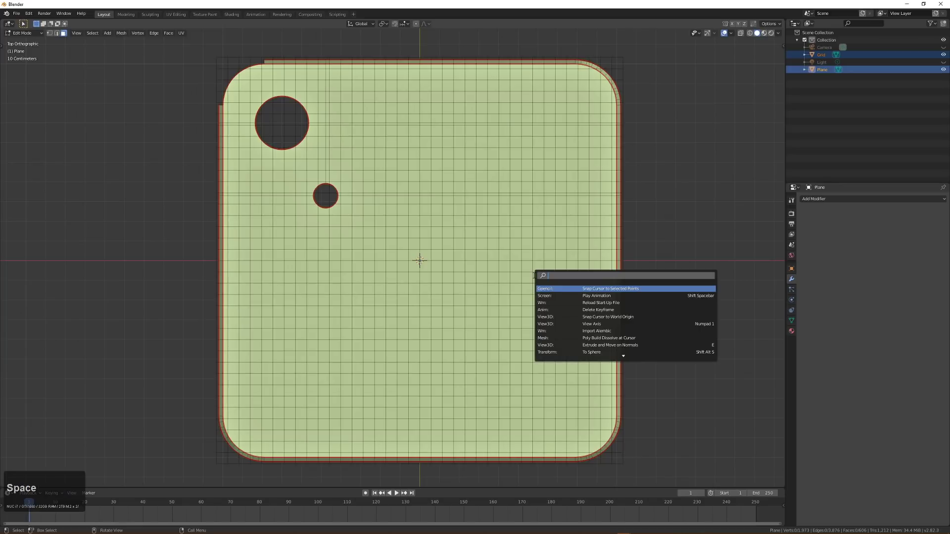
pyautogui.write('kni')
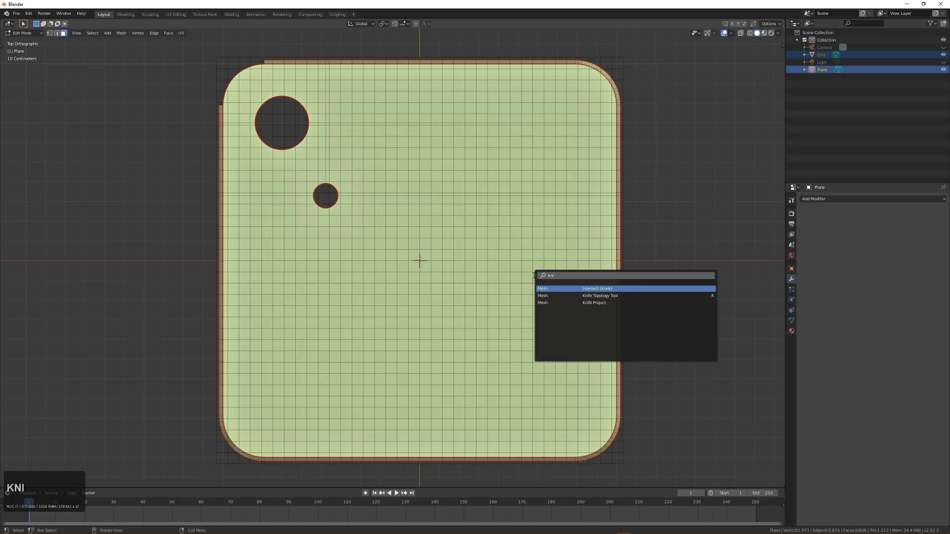
pyautogui.write('fe')
pyautogui.press('Down')
pyautogui.press('Down')
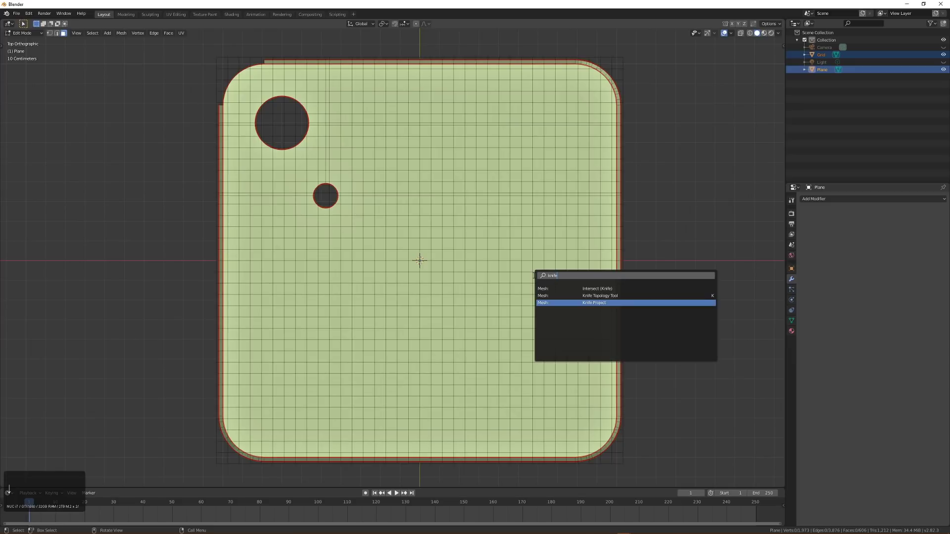
pyautogui.press('KP_Enter')
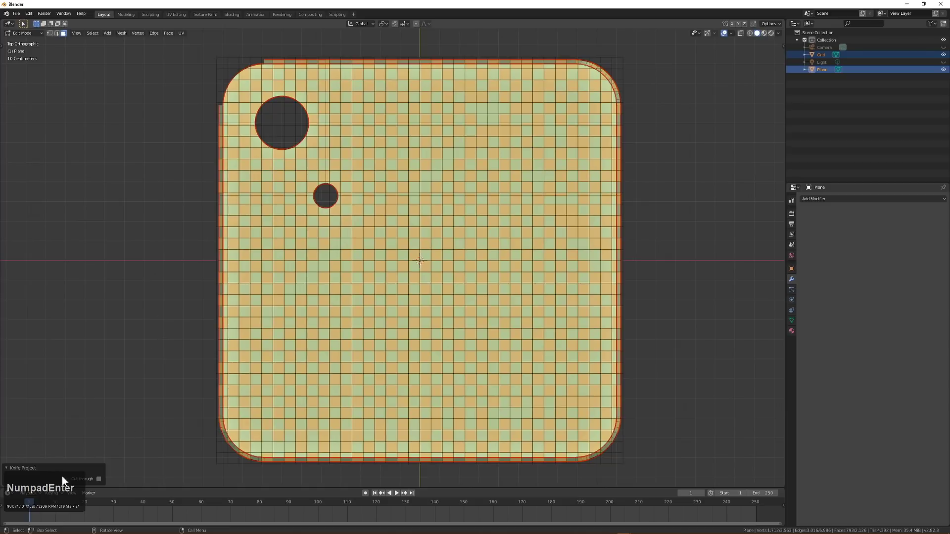
pyautogui.click(98, 480)
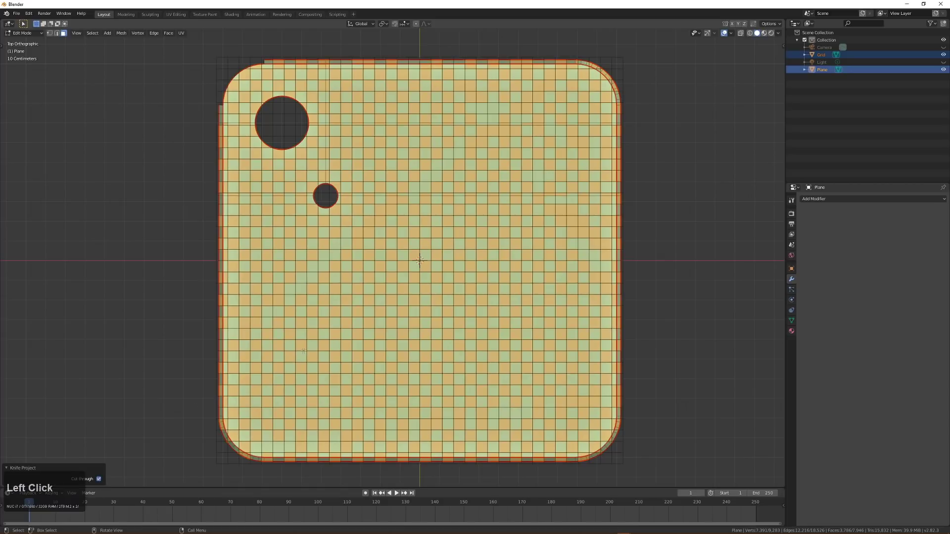
# Step: Return to Object Mode, select only the wire grid floating above the slab, and delete it
pyautogui.scroll(-2, 300, 262)
pyautogui.moveTo(300, 262); pyautogui.dragTo(409, 302, button='middle')
pyautogui.scroll(4, 371, 270)
pyautogui.press('Tab')
pyautogui.scroll(-2, 372, 253)
pyautogui.scroll(-6, 370, 247)
pyautogui.press('Tab')
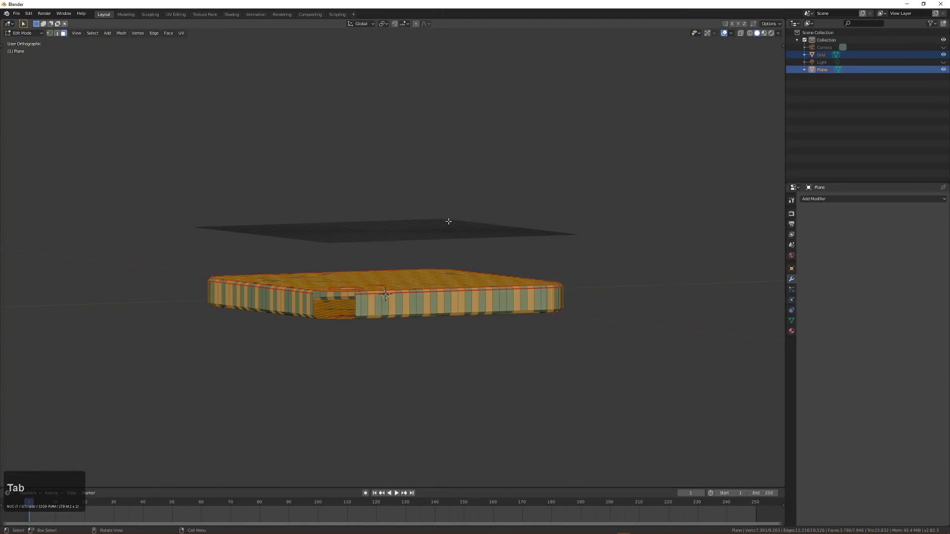
pyautogui.click(447, 227)
pyautogui.press('Tab')
pyautogui.click(447, 227)
pyautogui.click(447, 228)
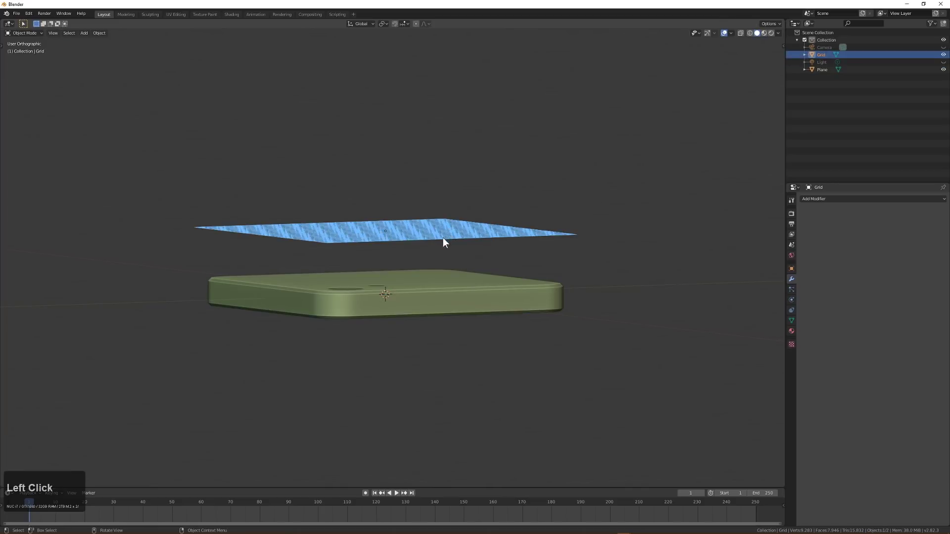
pyautogui.moveTo(443, 238); pyautogui.dragTo(434, 260, button='middle')
pyautogui.press('x')
pyautogui.click(434, 260)
# Step: Select the slab, enter Edit Mode, and clear the mesh selection
pyautogui.click(426, 299)
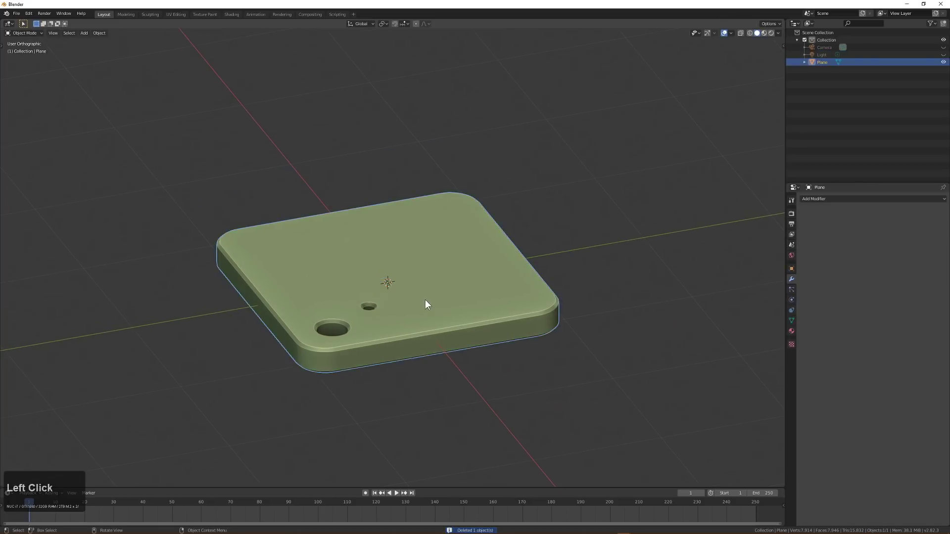
pyautogui.press('Tab')
pyautogui.scroll(5, 425, 299)
pyautogui.hotkey('alt', 'a')
pyautogui.moveTo(304, 378); pyautogui.dragTo(309, 359, button='middle')
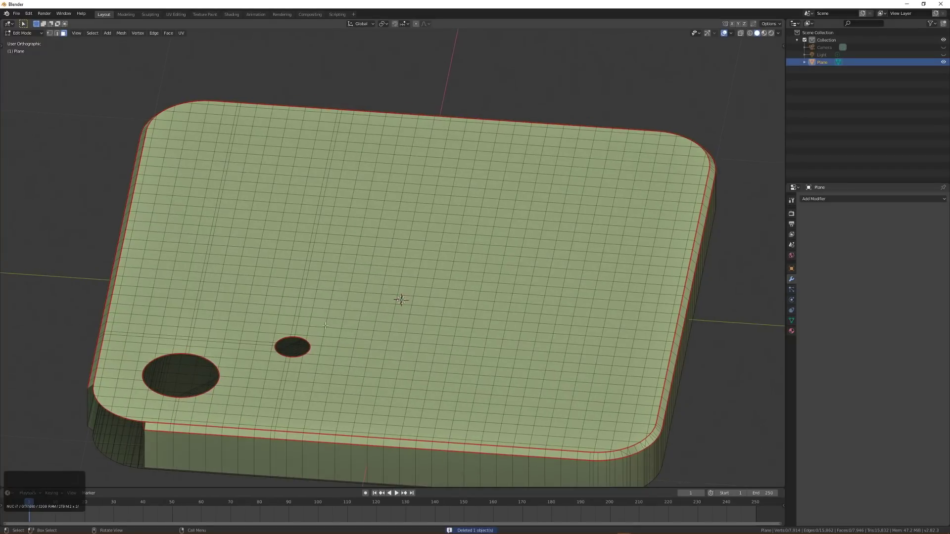
pyautogui.scroll(-2, 275, 280)
pyautogui.moveTo(275, 280); pyautogui.dragTo(265, 296, button='middle')
pyautogui.scroll(2, 266, 295)
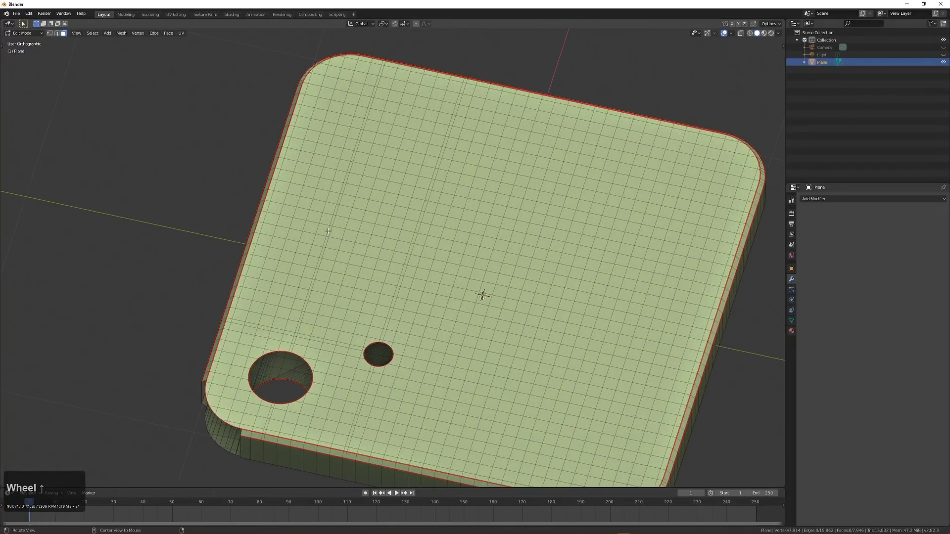
# Step: Switch to edge selection and dissolve the redundant edge loop running across the top face from the large hole
pyautogui.click(298, 217)
pyautogui.click(331, 230)
pyautogui.keyDown('alt'); pyautogui.click(331, 231); pyautogui.keyUp('alt')
pyautogui.press('2')
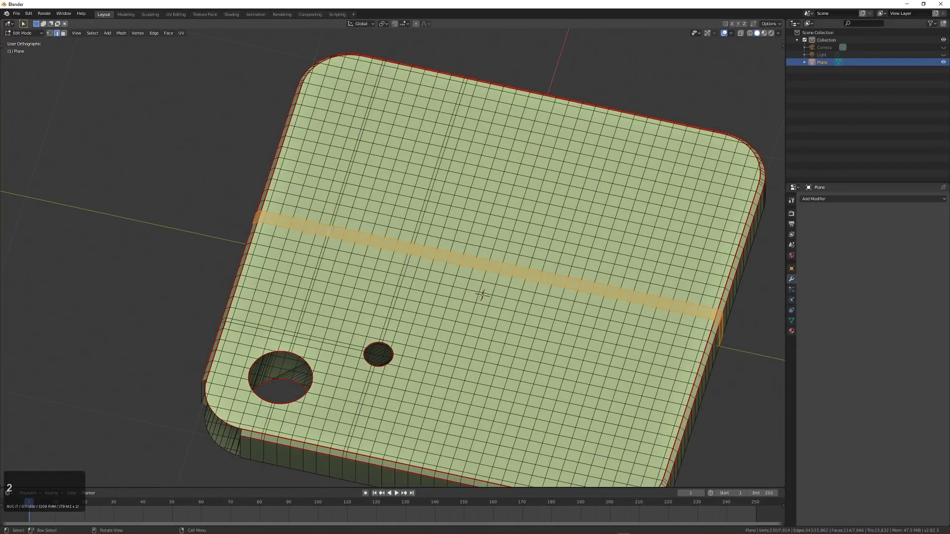
pyautogui.keyDown('alt'); pyautogui.click(305, 296); pyautogui.keyUp('alt')
pyautogui.hotkey('ctrl', 'x')
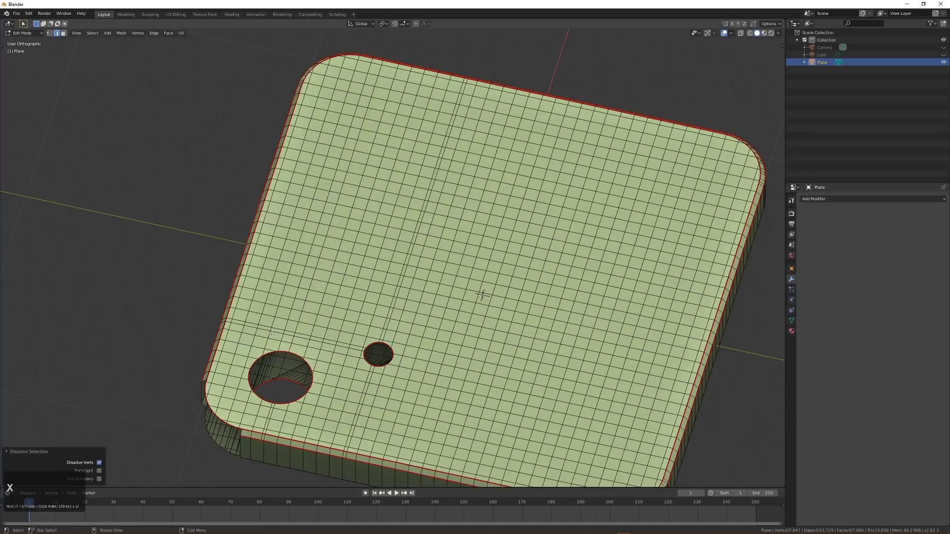
# Step: Dissolve the three redundant edge loops that run into the small hole on the top face
pyautogui.keyDown('alt'); pyautogui.click(276, 333); pyautogui.keyUp('alt')
pyautogui.hotkey('ctrl', 'x')
pyautogui.keyDown('alt'); pyautogui.click(395, 299); pyautogui.keyUp('alt')
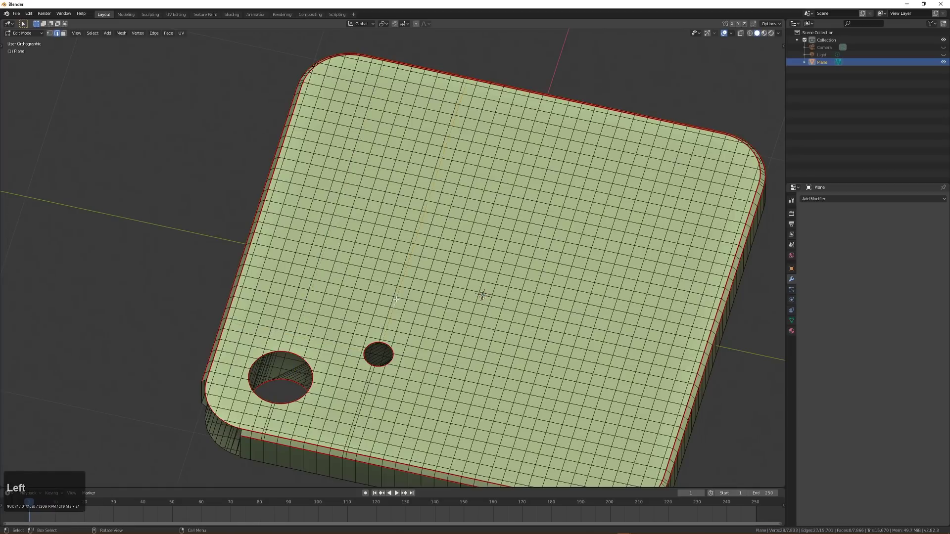
pyautogui.hotkey('ctrl', 'x')
pyautogui.keyDown('alt'); pyautogui.click(371, 385); pyautogui.keyUp('alt')
pyautogui.hotkey('ctrl', 'x')
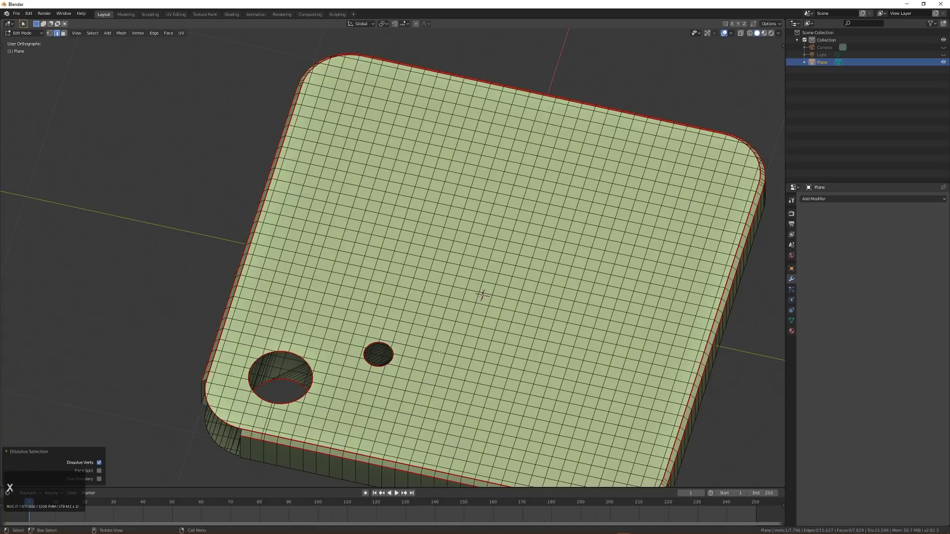
pyautogui.moveTo(371, 386); pyautogui.dragTo(335, 217, button='middle')
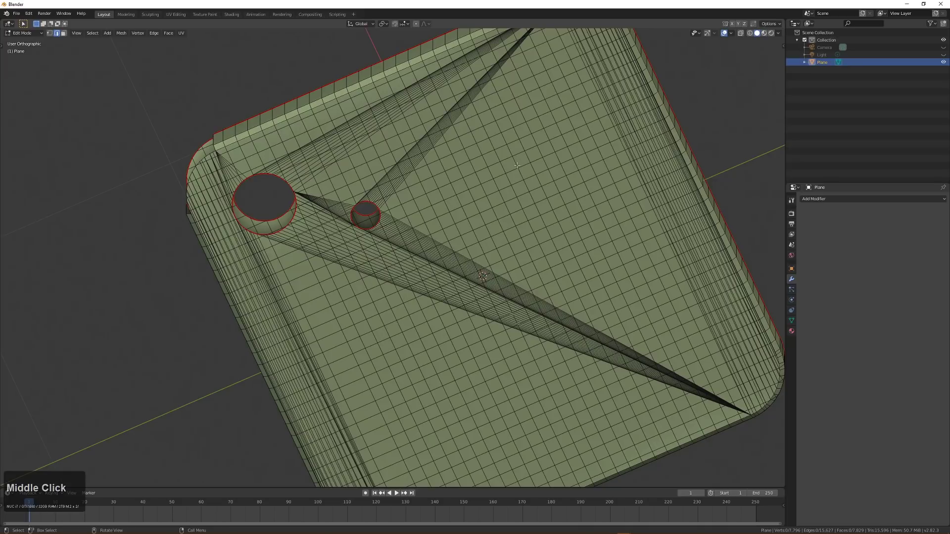
# Step: Reveal the plate's hidden geometry, deselect everything and return to Object Mode
pyautogui.hotkey('alt', 'h')
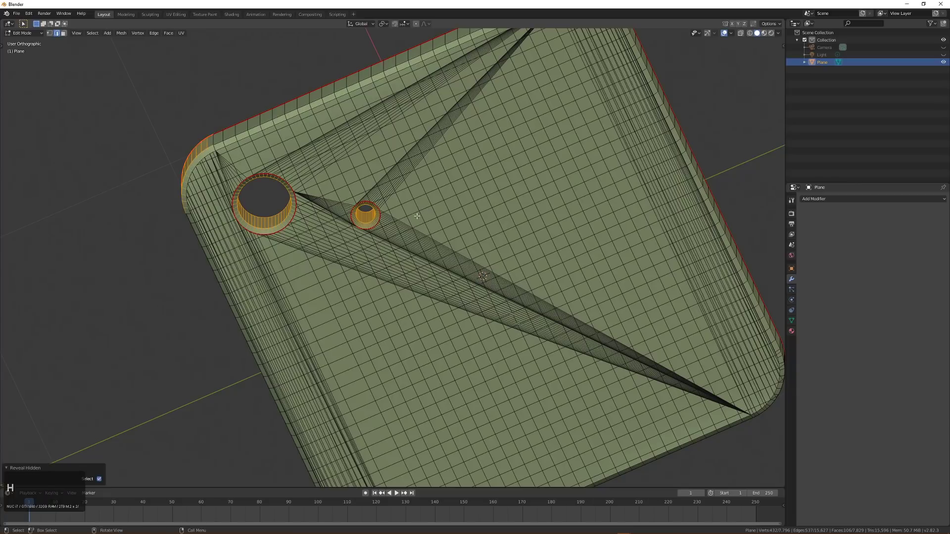
pyautogui.hotkey('alt', 'a')
pyautogui.moveTo(494, 188); pyautogui.dragTo(513, 428, button='middle')
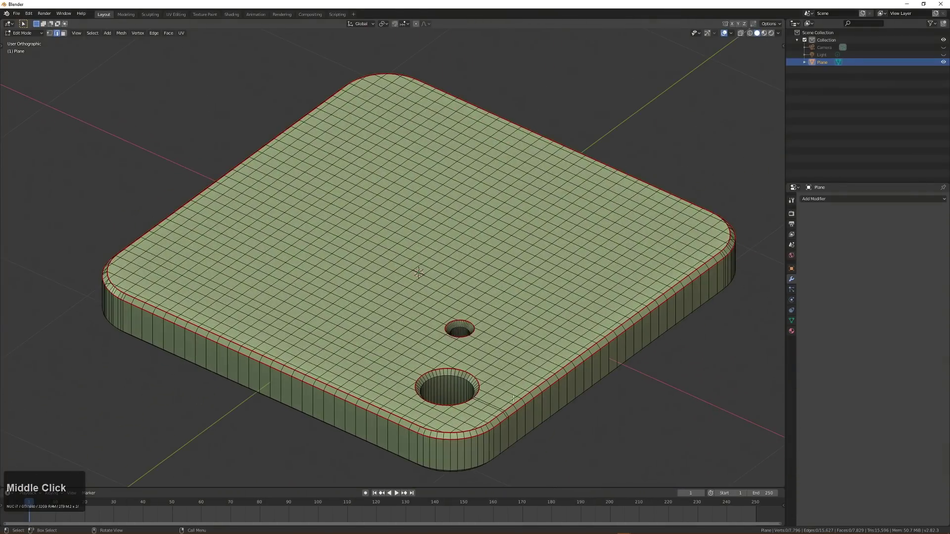
pyautogui.moveTo(585, 404); pyautogui.dragTo(548, 249, button='middle')
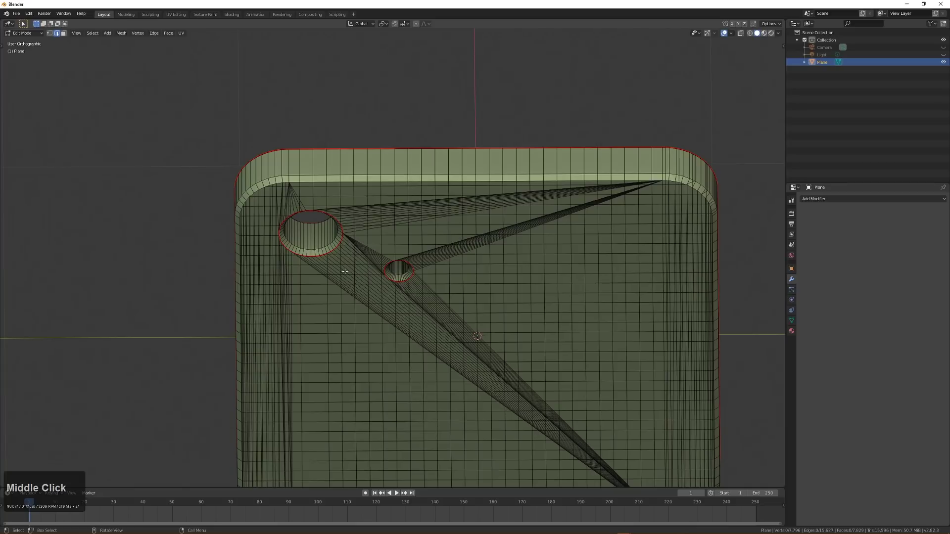
pyautogui.moveTo(427, 260); pyautogui.dragTo(458, 349, button='middle')
pyautogui.press('Tab')
pyautogui.scroll(-3, 458, 349)
pyautogui.moveTo(484, 307); pyautogui.dragTo(541, 319, button='middle')
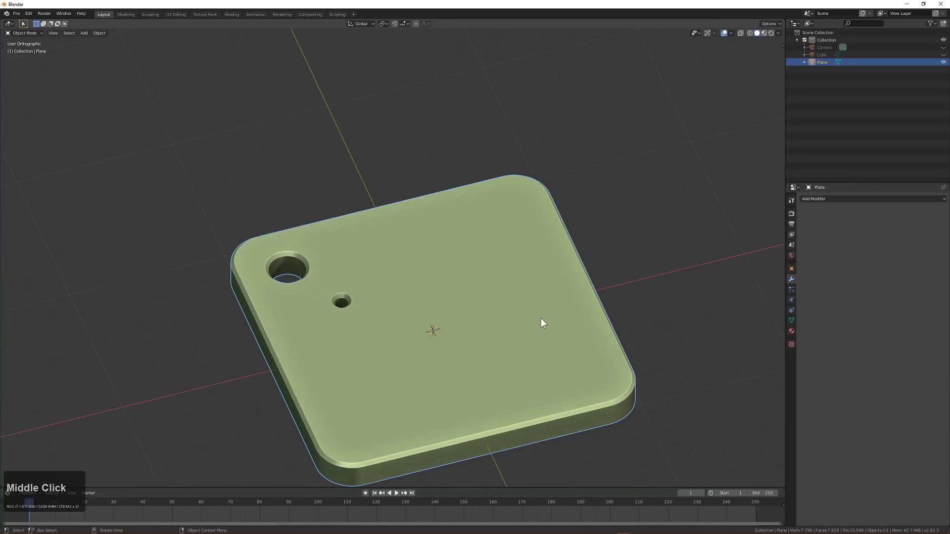
# Step: Add a Mirror modifier to the plate and turn on the viewport's wireframe overlay
pyautogui.click(818, 198)
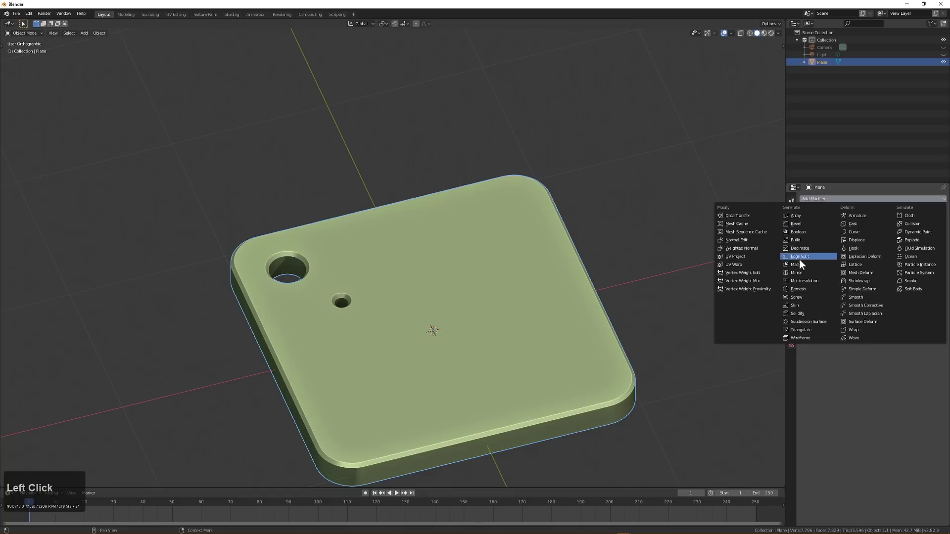
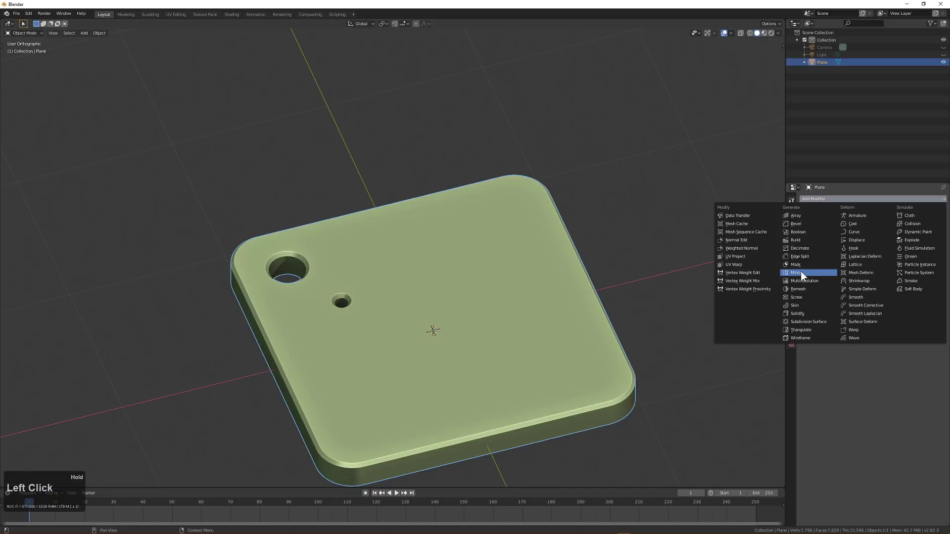
pyautogui.click(801, 273)
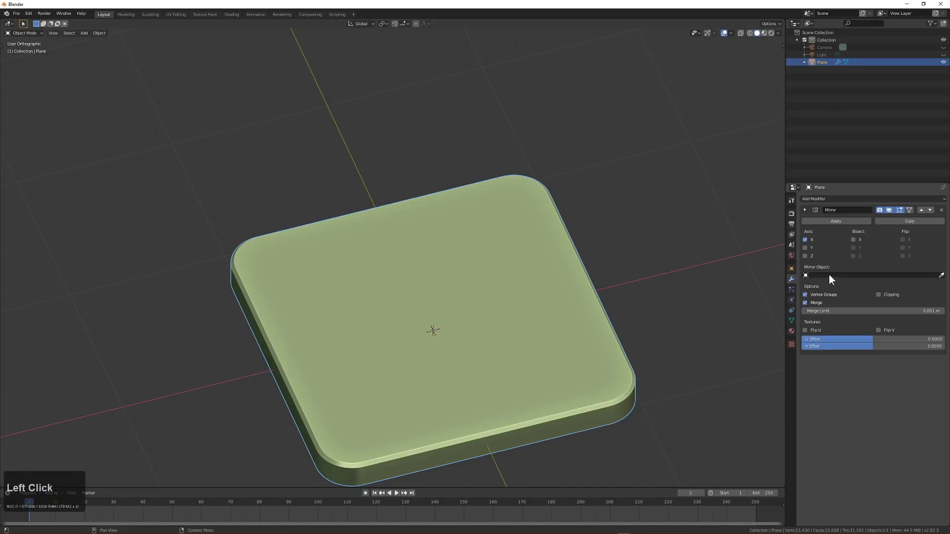
pyautogui.click(730, 33)
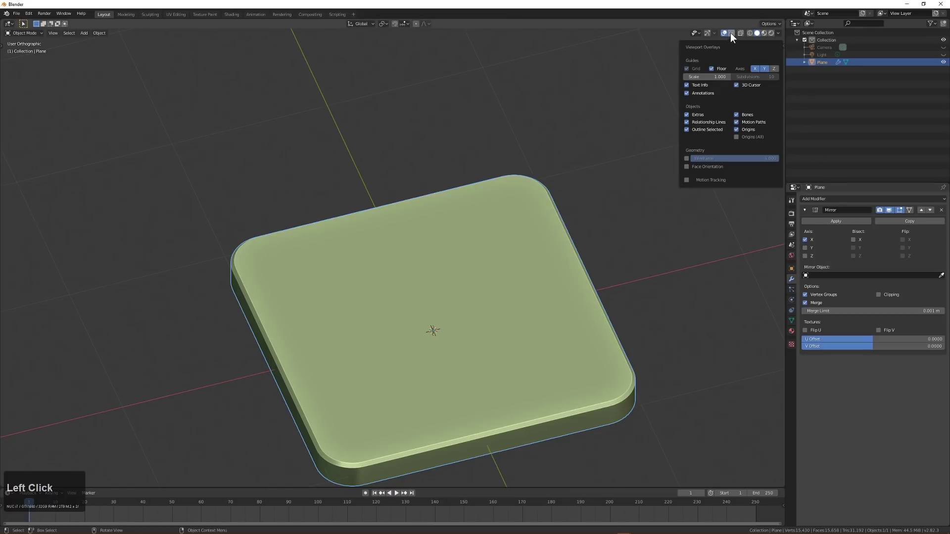
pyautogui.click(686, 158)
pyautogui.moveTo(524, 289); pyautogui.dragTo(518, 312, button='middle')
pyautogui.scroll(3, 449, 309)
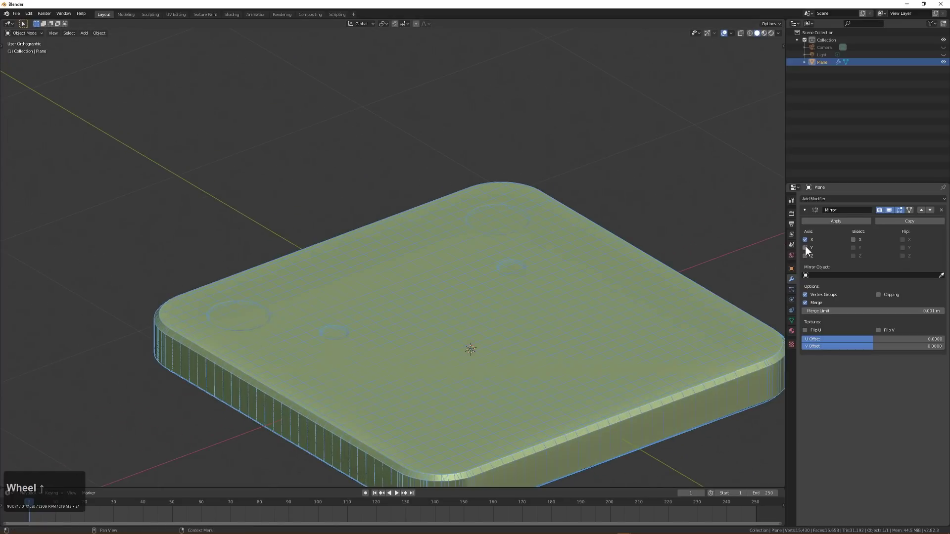
# Step: Enable Bisect and Flip on the X axis of the Mirror modifier so the pair of holes is mirrored across X
pyautogui.click(853, 239)
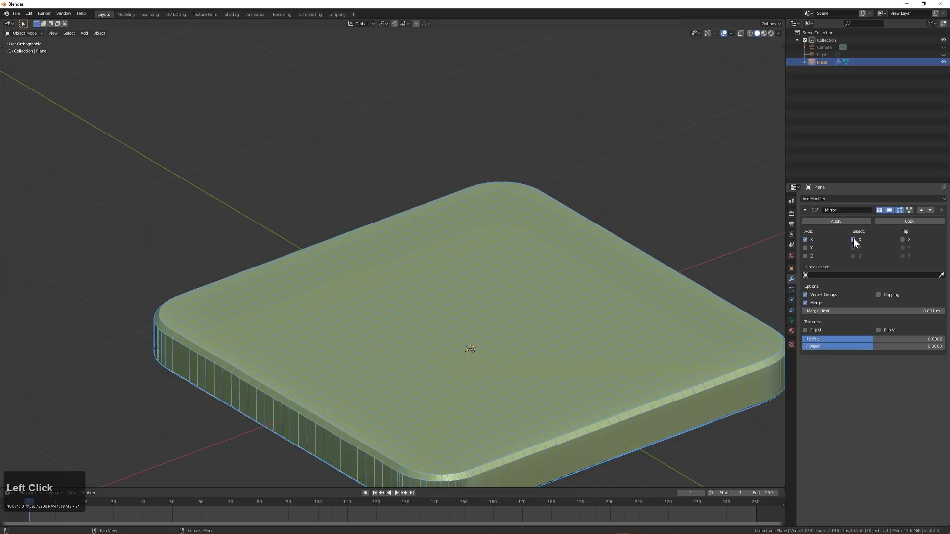
pyautogui.click(902, 239)
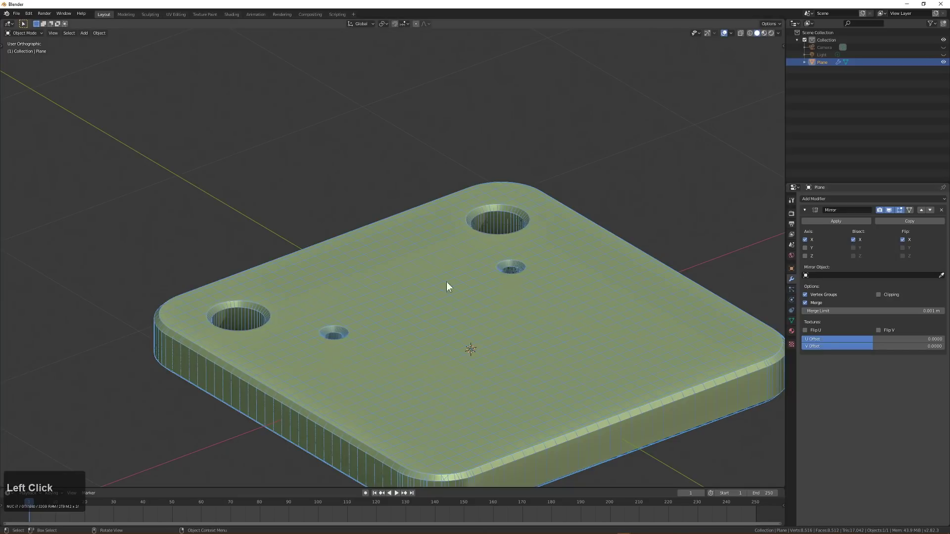
pyautogui.moveTo(447, 282); pyautogui.dragTo(423, 295, button='middle')
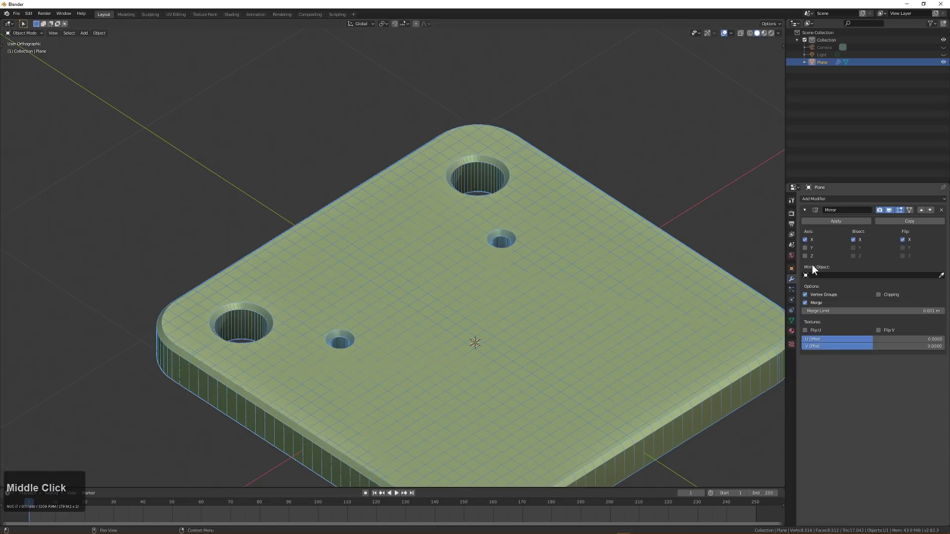
pyautogui.moveTo(461, 339); pyautogui.dragTo(421, 247, button='middle')
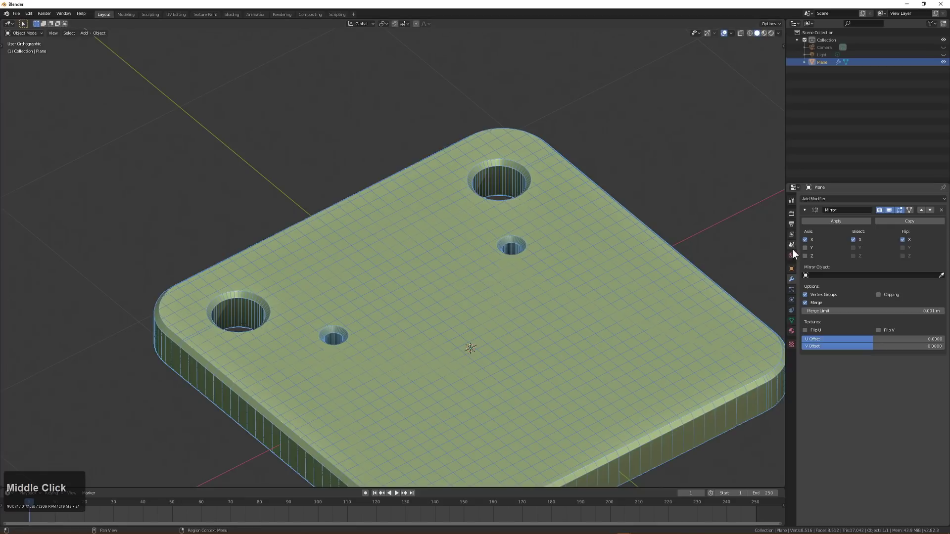
# Step: Enable Y-axis mirroring with Bisect, trying Flip on Y and switching it back off
pyautogui.click(808, 248)
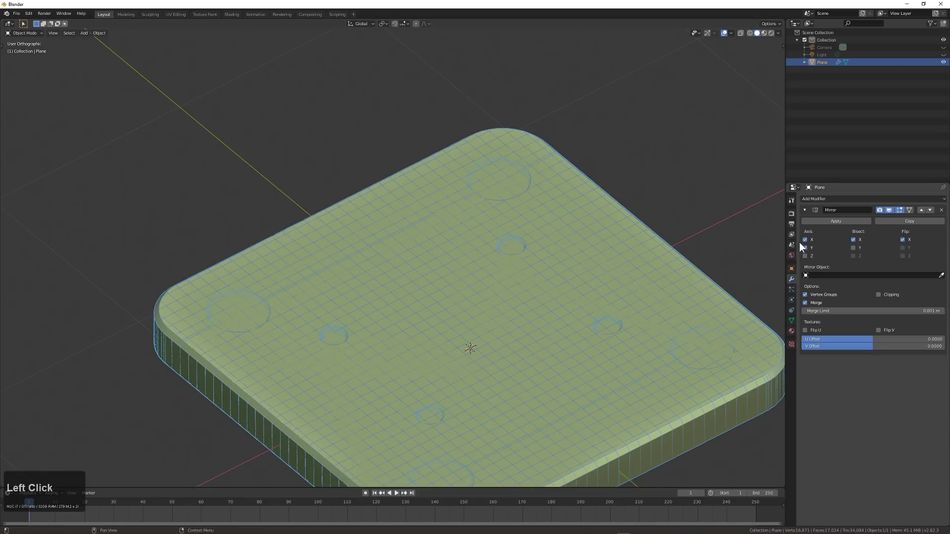
pyautogui.click(853, 247)
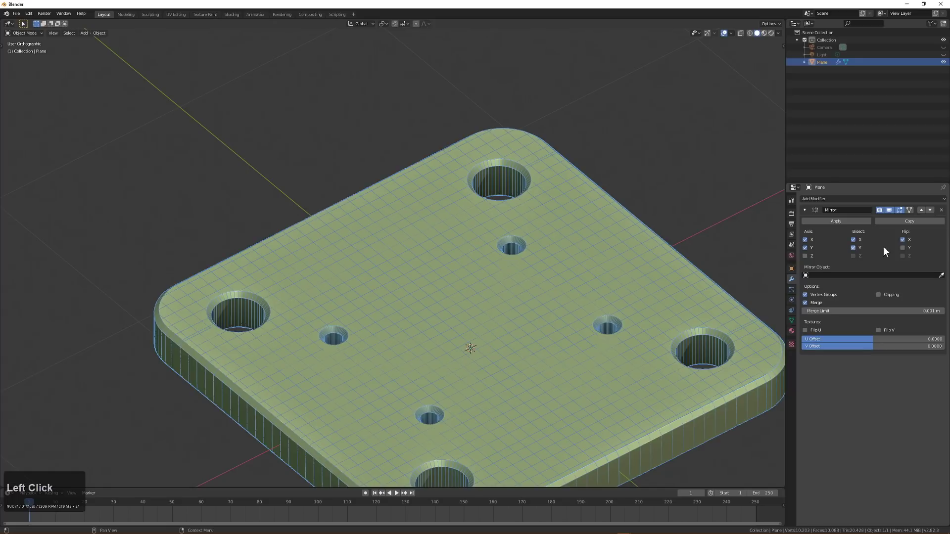
pyautogui.click(902, 247)
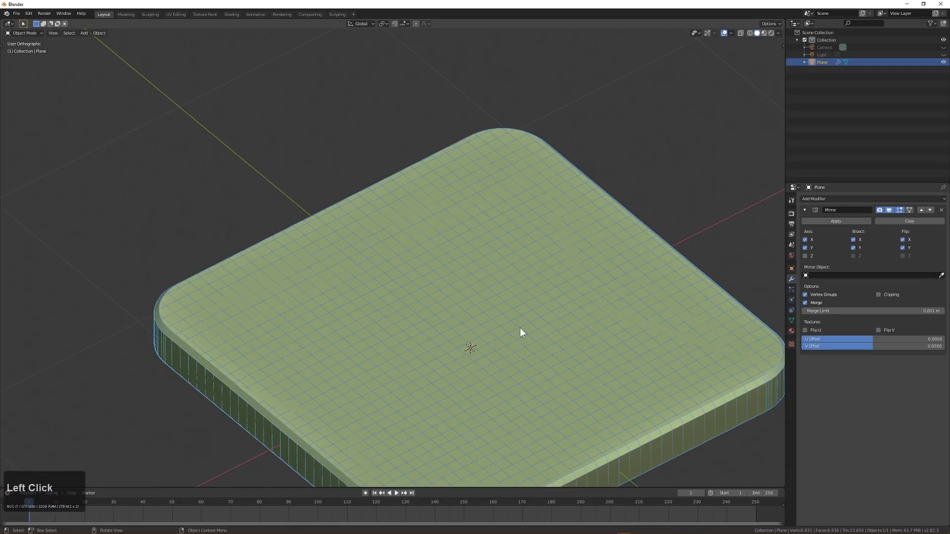
pyautogui.click(902, 248)
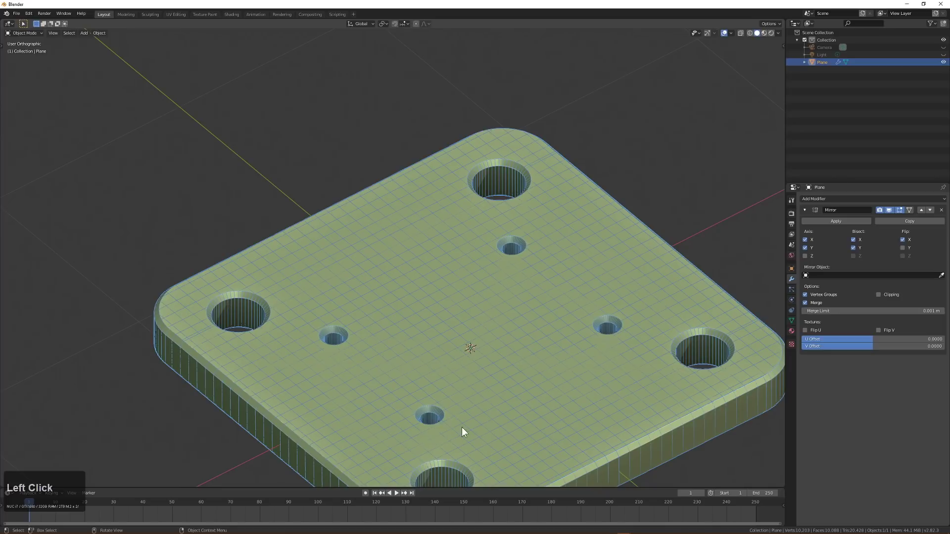
# Step: Enable mirroring and Bisect on the Z axis so the plate's clean top face is copied to its underside
pyautogui.moveTo(559, 297); pyautogui.dragTo(521, 237, button='middle')
pyautogui.scroll(-2, 354, 313)
pyautogui.scroll(5, 473, 302)
pyautogui.scroll(-5, 473, 303)
pyautogui.scroll(2, 505, 276)
pyautogui.moveTo(504, 276)
pyautogui.mouseDown(button='middle')
pyautogui.moveTo(495, 266)
pyautogui.moveTo(511, 270)
pyautogui.mouseUp(button='middle')
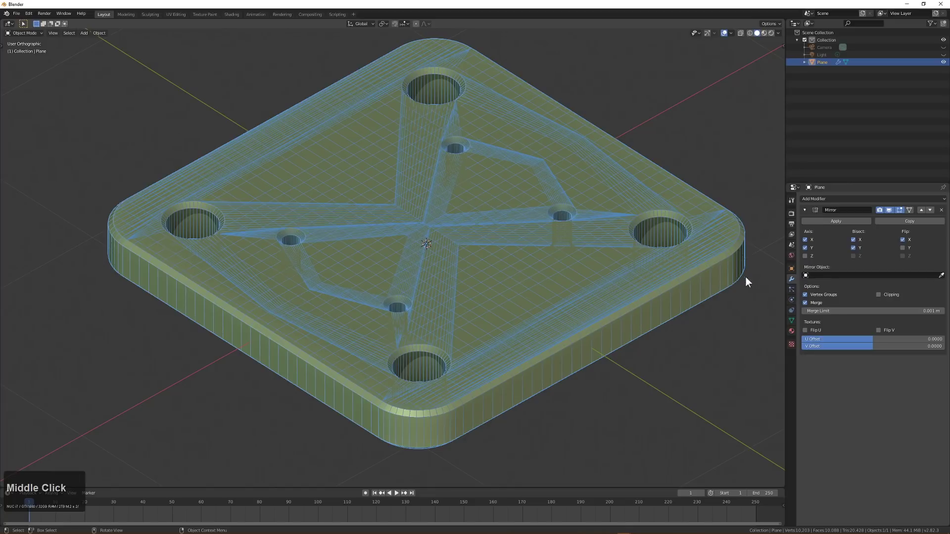
pyautogui.click(805, 255)
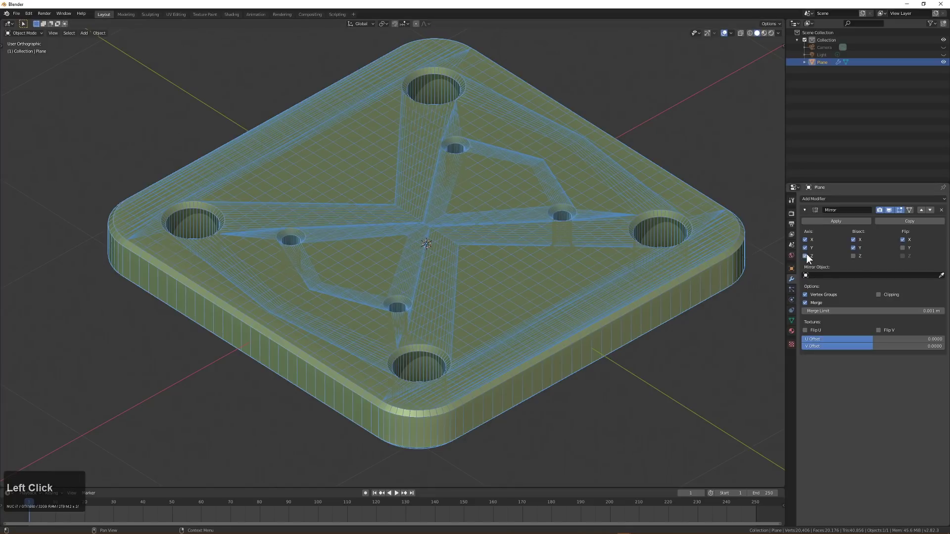
pyautogui.click(854, 256)
pyautogui.moveTo(480, 239); pyautogui.dragTo(396, 272, button='middle')
# Step: Add a grid mesh at the plate's centre and scale it to about 1.067 so it extends past the plate's edges
pyautogui.hotkey('alt', 'a')
pyautogui.hotkey('shift', 'a')
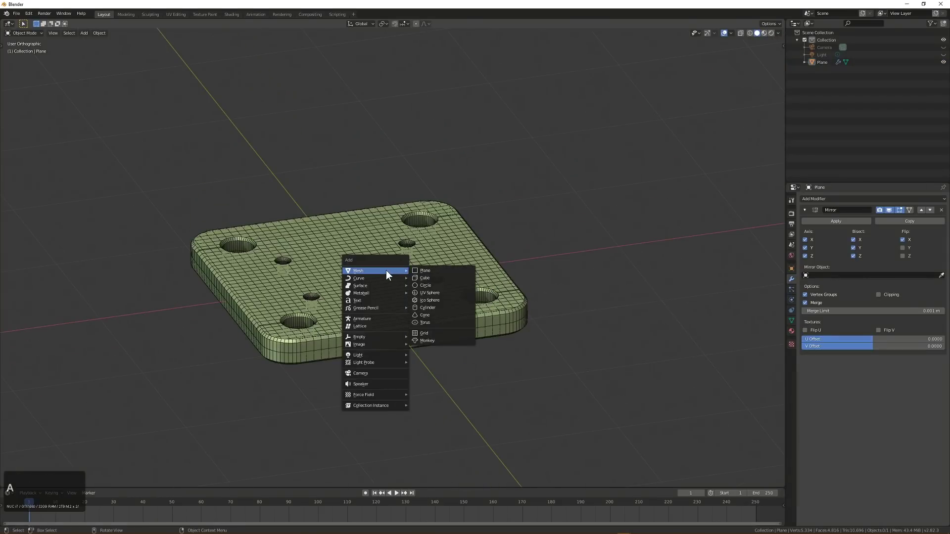
pyautogui.moveTo(397, 325); pyautogui.dragTo(453, 354, button='middle')
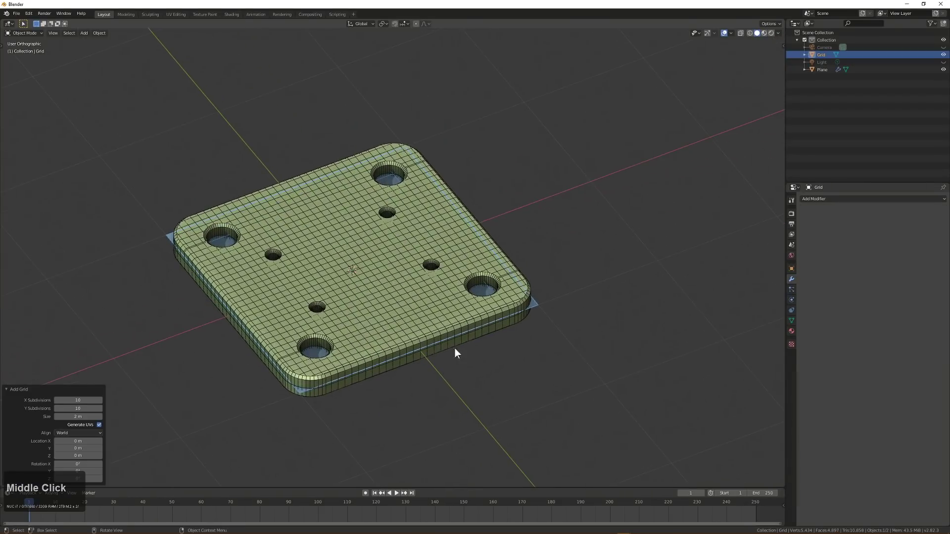
pyautogui.press('s')
pyautogui.click(545, 336)
pyautogui.moveTo(544, 341); pyautogui.dragTo(651, 289, button='middle')
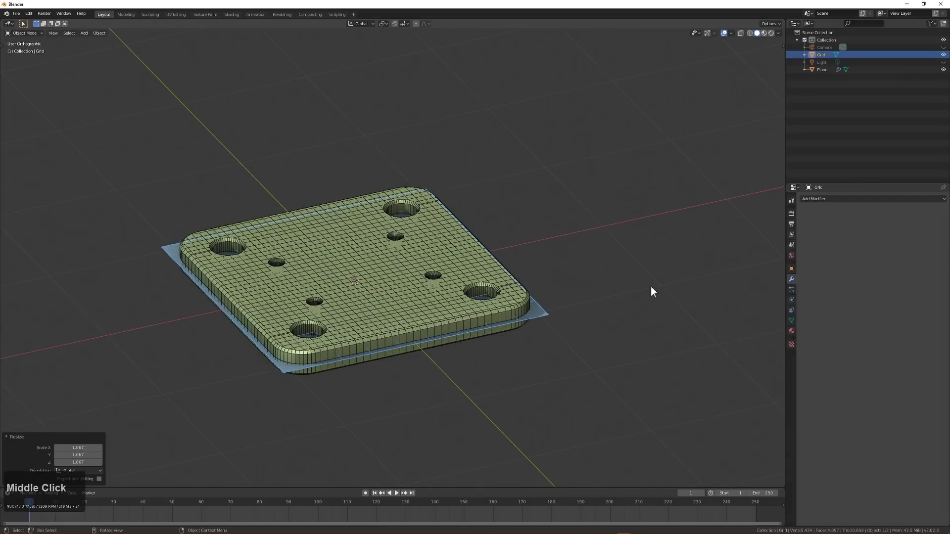
# Step: Add a Solidify modifier to the grid and set its offset to 1
pyautogui.click(832, 199)
pyautogui.click(803, 314)
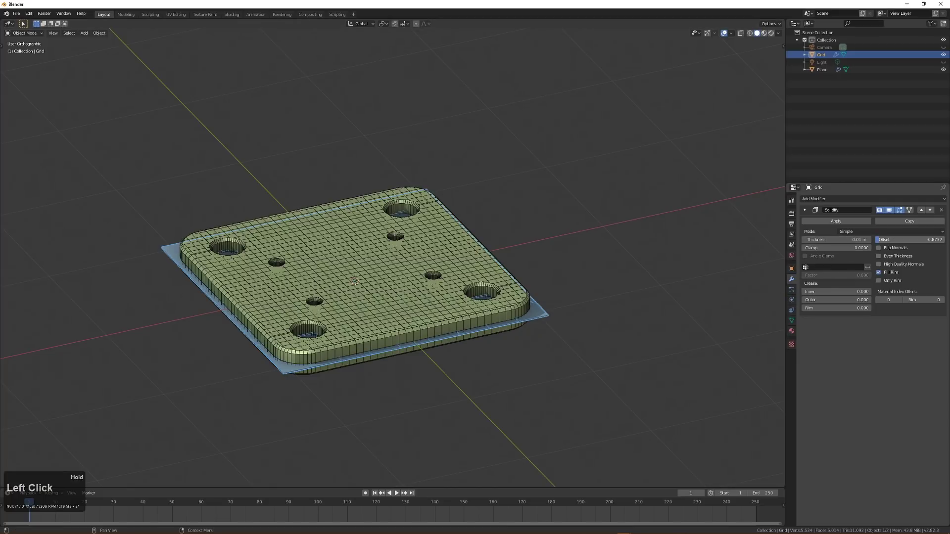
pyautogui.moveTo(896, 239); pyautogui.dragTo(902, 239)
pyautogui.click(901, 239)
pyautogui.write('-')
pyautogui.press('BackSpace')
pyautogui.write('1')
pyautogui.press('KP_Enter')
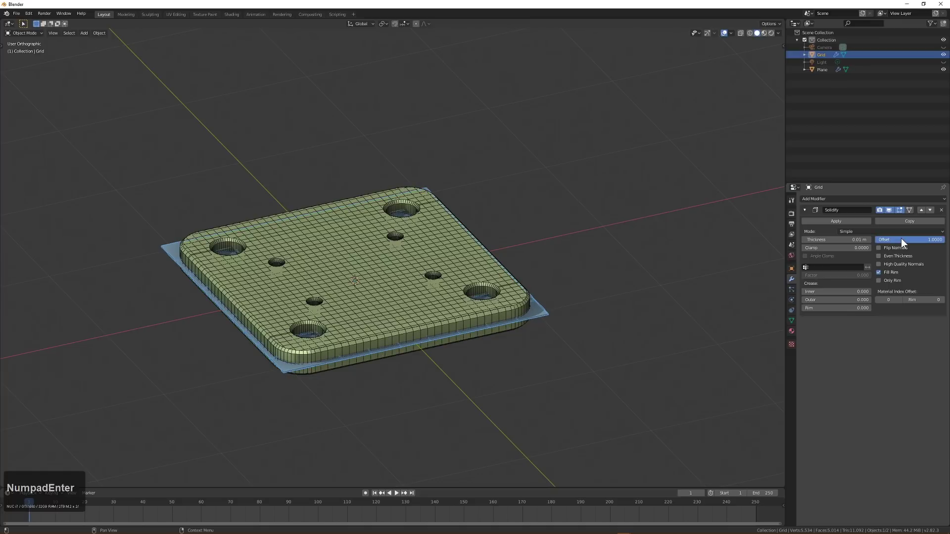
# Step: Set the grid's Solidify offset to 0 and its thickness to about 0.27 m so it encloses the plate
pyautogui.moveTo(827, 239); pyautogui.dragTo(847, 239)
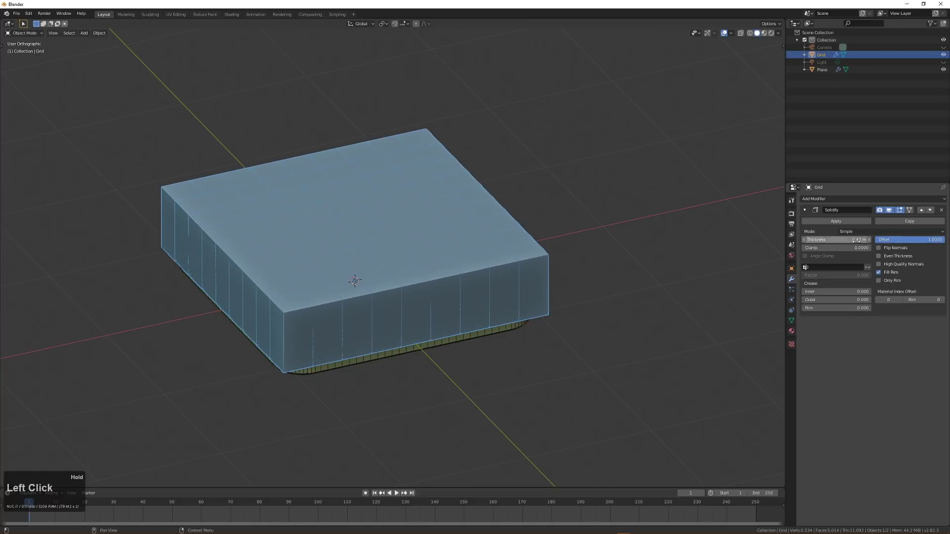
pyautogui.click(901, 240)
pyautogui.write('.5')
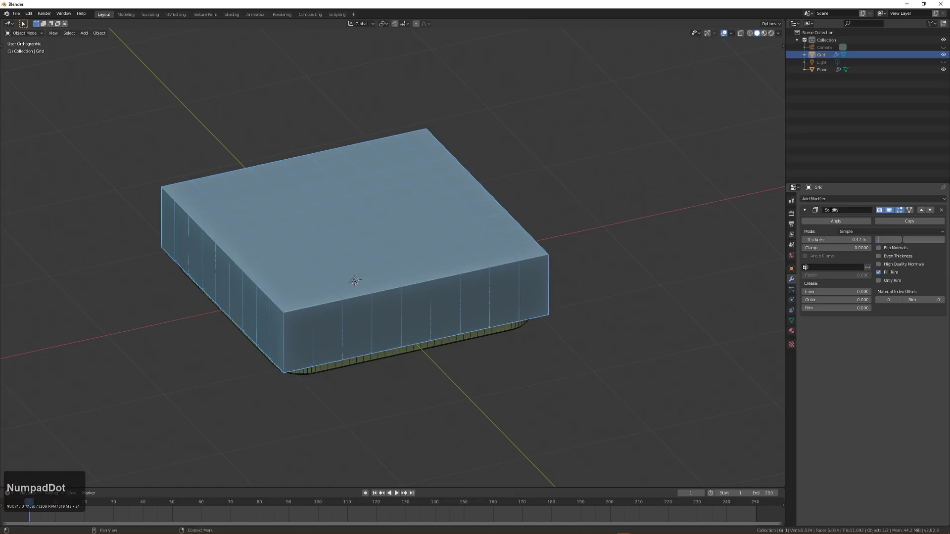
pyautogui.press('KP_Enter')
pyautogui.moveTo(848, 243); pyautogui.dragTo(910, 242)
pyautogui.write('0')
pyautogui.press('KP_Enter')
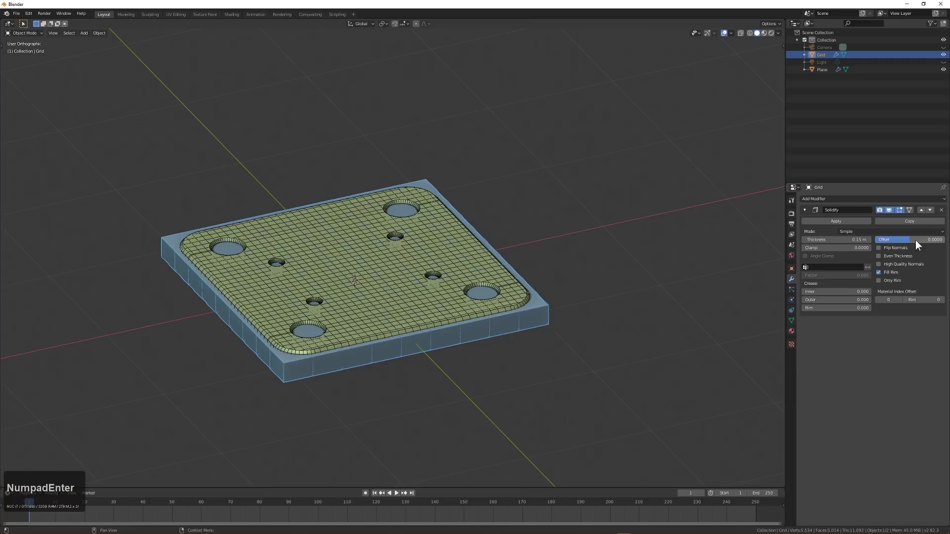
pyautogui.click(834, 239)
pyautogui.moveTo(834, 240); pyautogui.dragTo(841, 239)
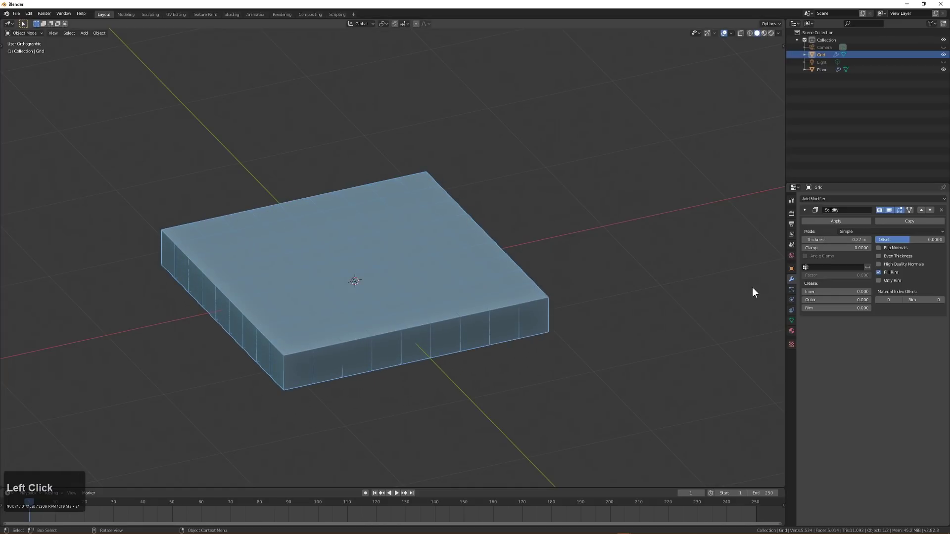
# Step: Set the grid's viewport display to Wire so the plate can be seen inside it
pyautogui.click(792, 268)
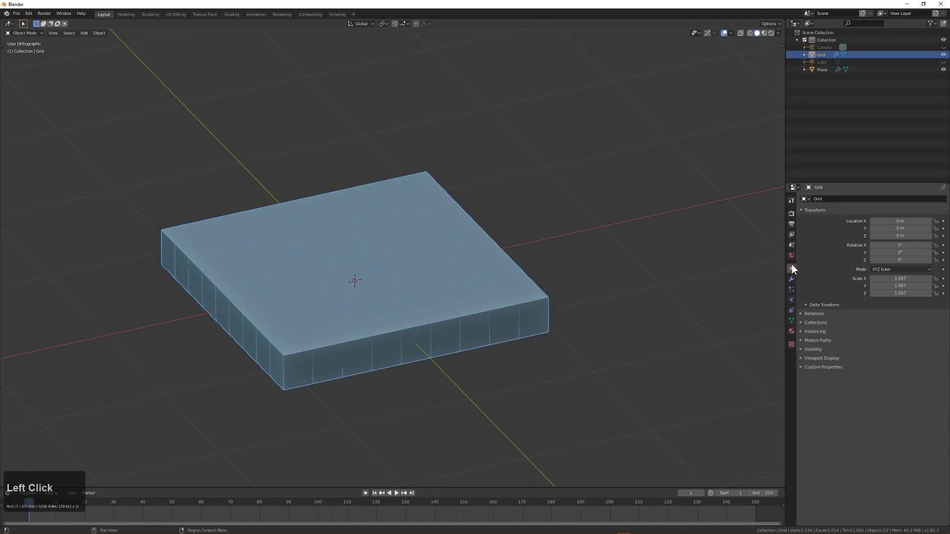
pyautogui.click(822, 359)
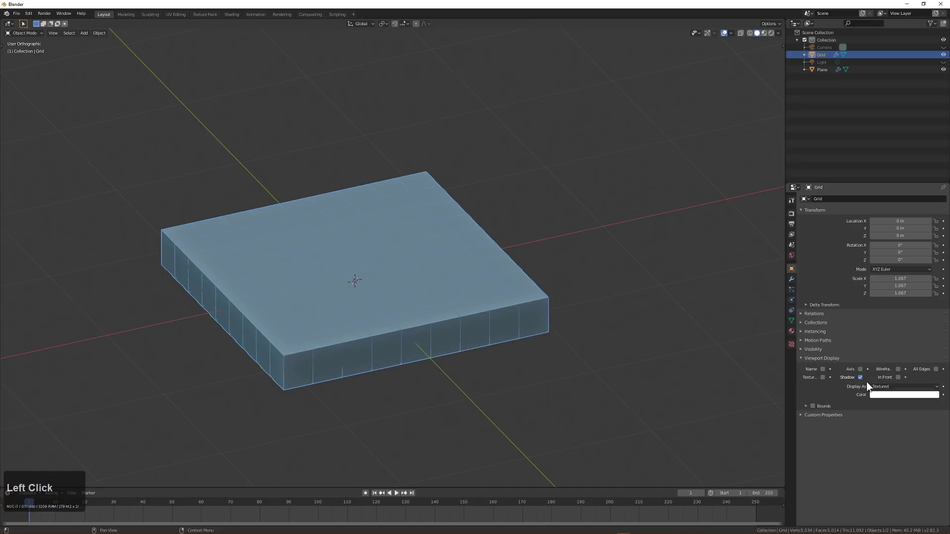
pyautogui.click(881, 386)
pyautogui.click(876, 405)
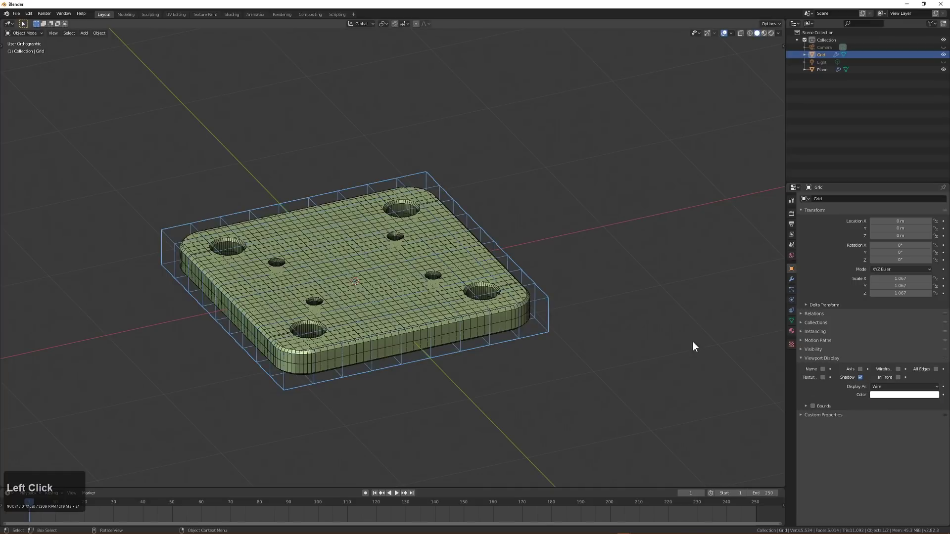
pyautogui.moveTo(691, 344); pyautogui.dragTo(763, 376, button='middle')
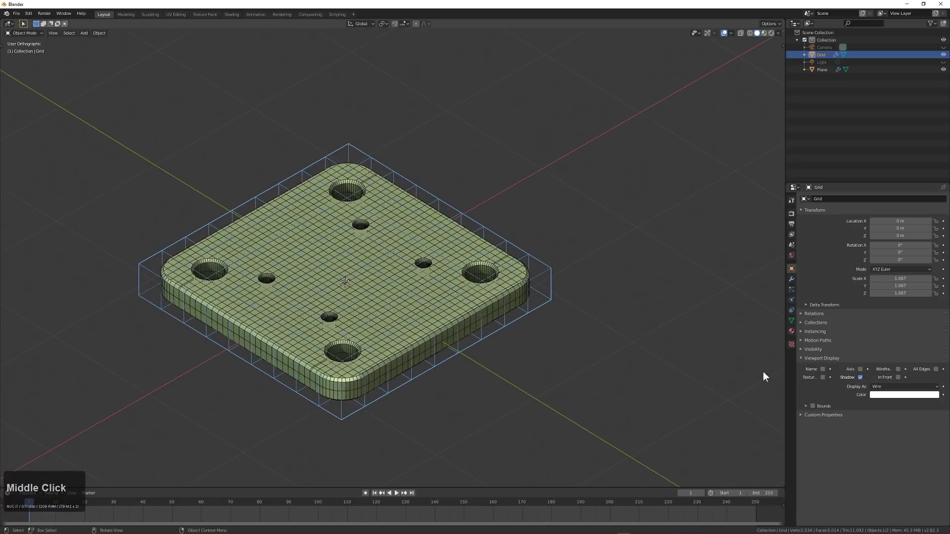
pyautogui.rightClick(882, 387)
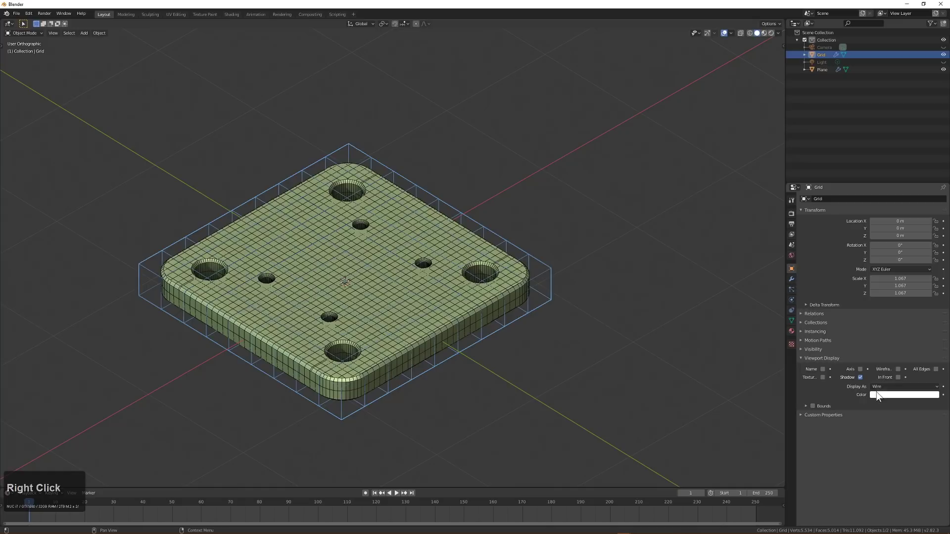
# Step: Add a Mesh Deform modifier to the plate below its Mirror modifier and set Grid as the cage object
pyautogui.moveTo(515, 313); pyautogui.dragTo(473, 336, button='middle')
pyautogui.scroll(2, 573, 339)
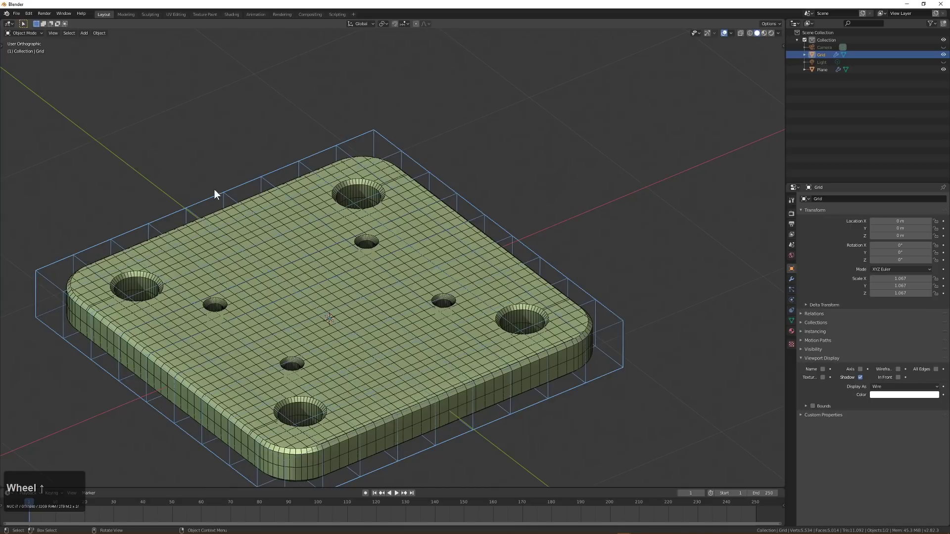
pyautogui.click(327, 205)
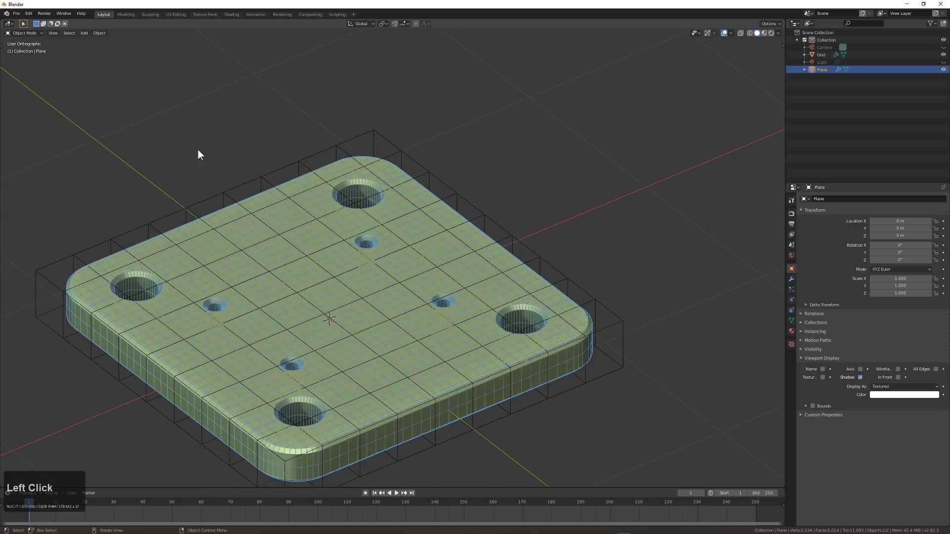
pyautogui.click(791, 279)
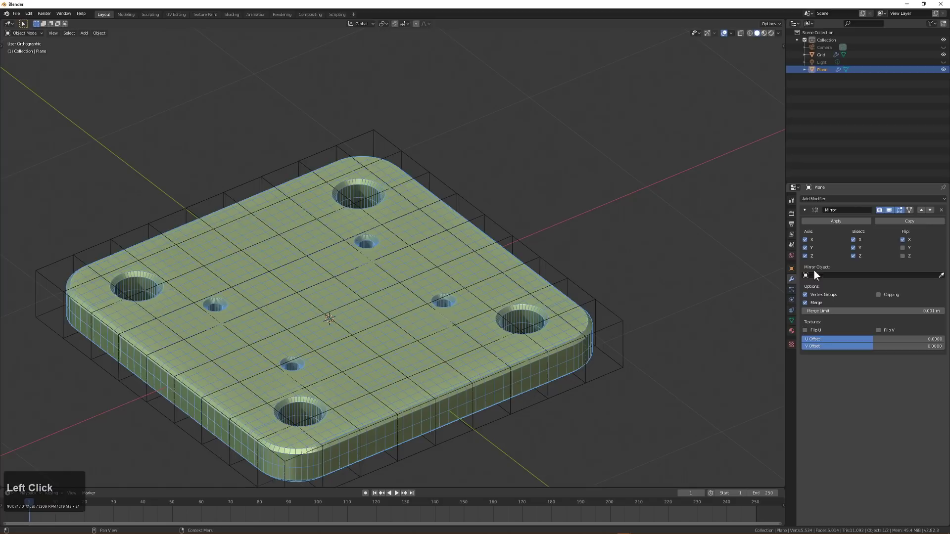
pyautogui.click(848, 200)
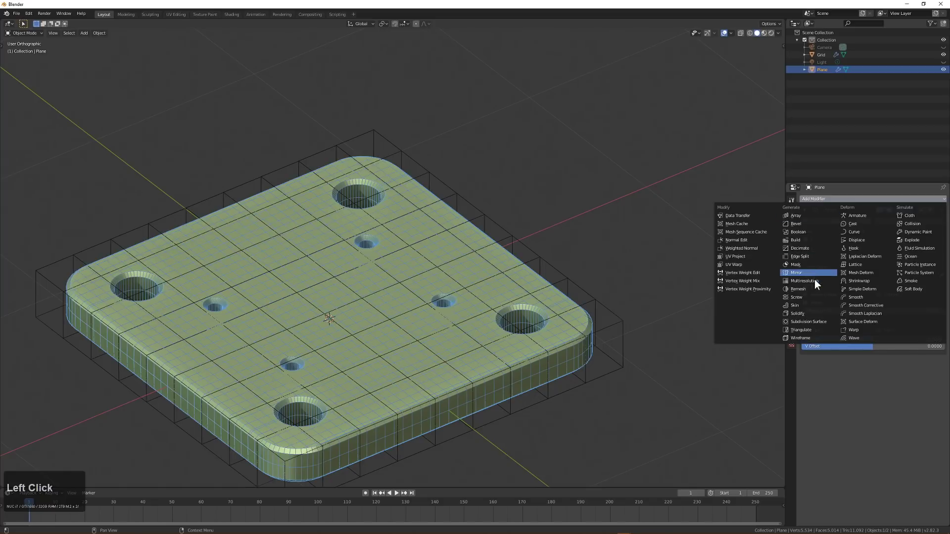
pyautogui.click(871, 273)
pyautogui.click(829, 392)
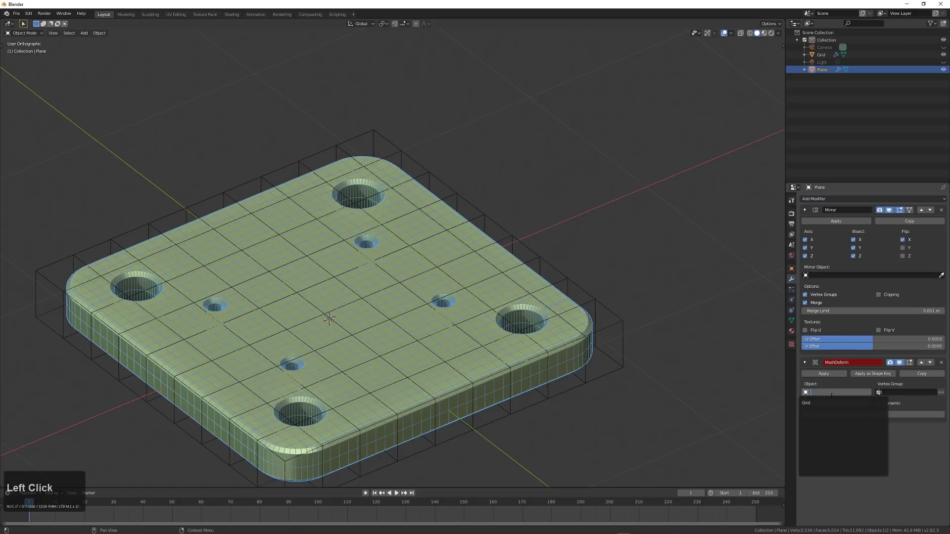
pyautogui.click(844, 402)
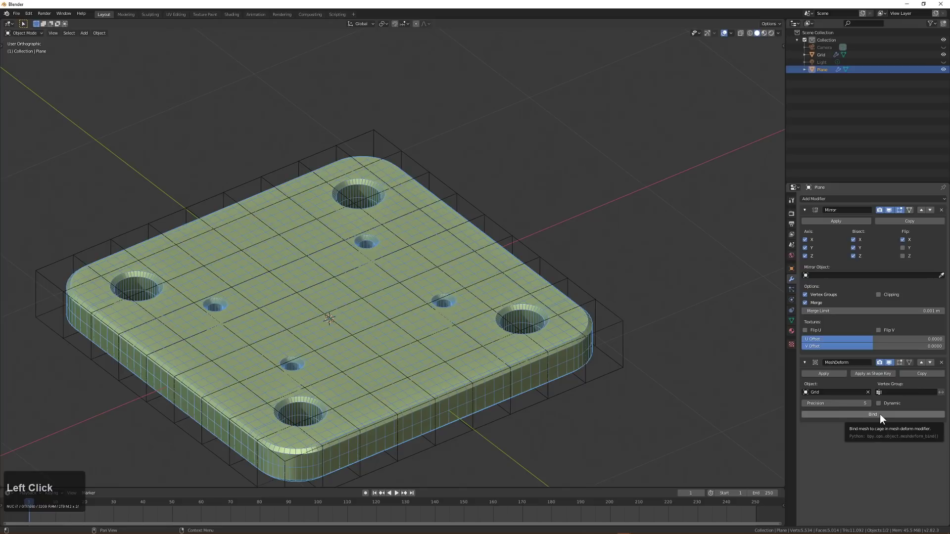
pyautogui.click(879, 415)
# Step: Select the grid's outer boundary edges with X-ray on in Edit Mode and set their edge crease to 1
pyautogui.click(613, 322)
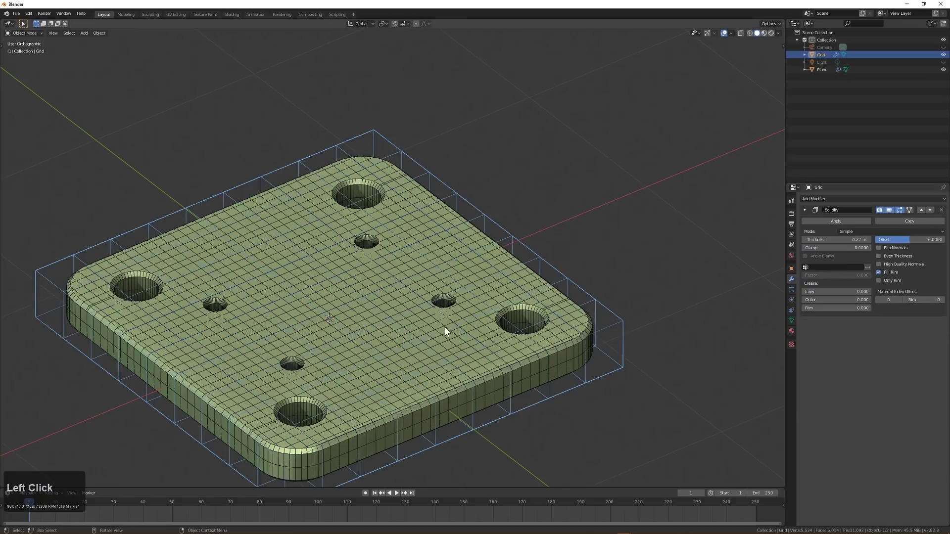
pyautogui.press('Tab')
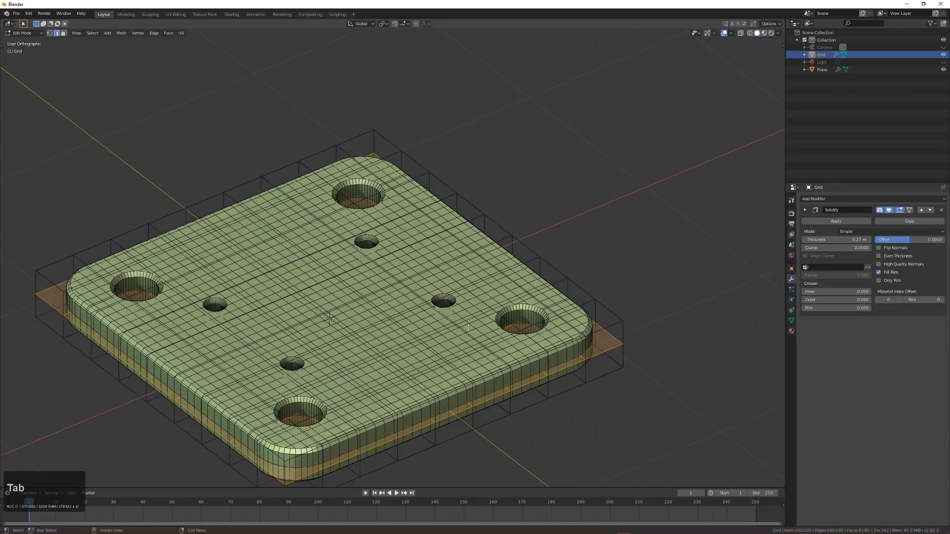
pyautogui.moveTo(518, 322); pyautogui.dragTo(232, 226, button='middle')
pyautogui.hotkey('alt', 'z')
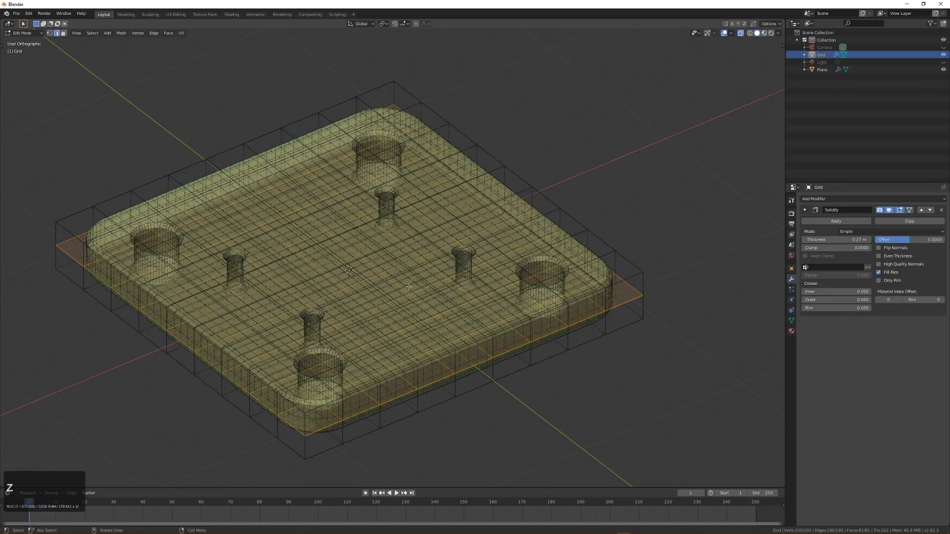
pyautogui.moveTo(301, 218)
pyautogui.mouseDown(button='middle')
pyautogui.moveTo(328, 230)
pyautogui.moveTo(295, 225)
pyautogui.mouseUp(button='middle')
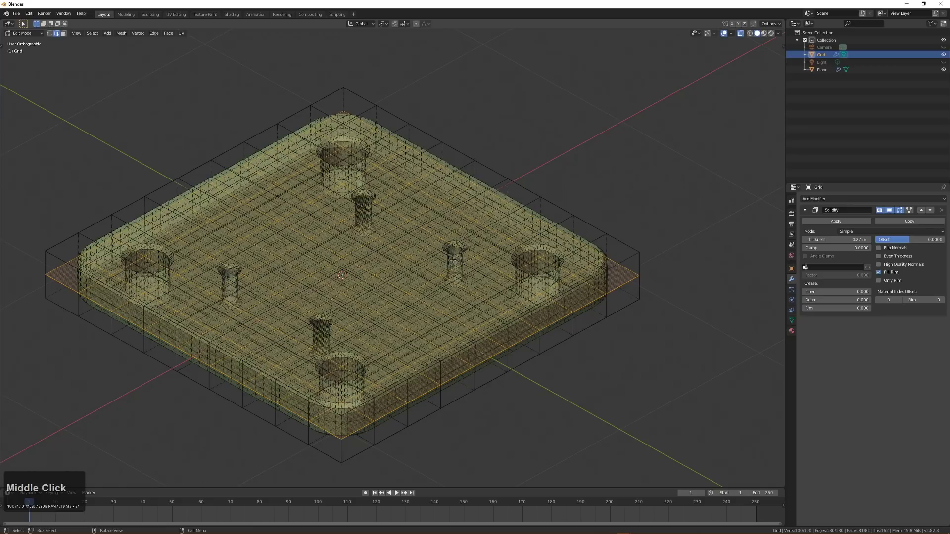
pyautogui.moveTo(454, 260); pyautogui.dragTo(454, 280, button='middle')
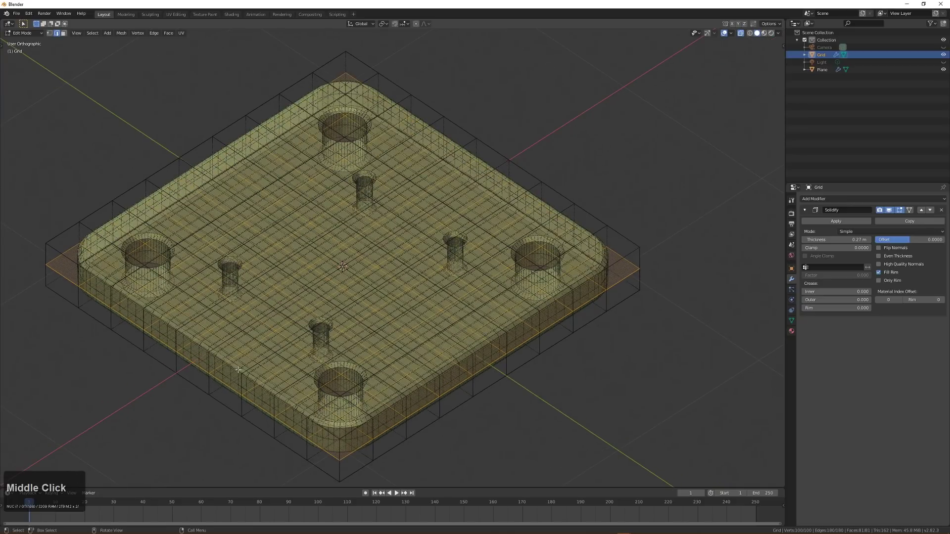
pyautogui.press('shift')
pyautogui.hotkey('shift', '`')
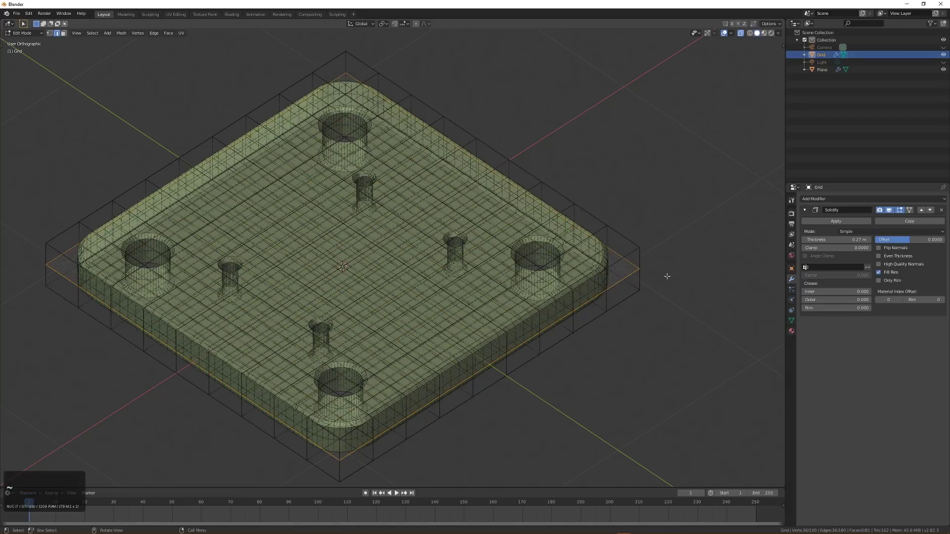
pyautogui.press('q')
pyautogui.press('ctrl')
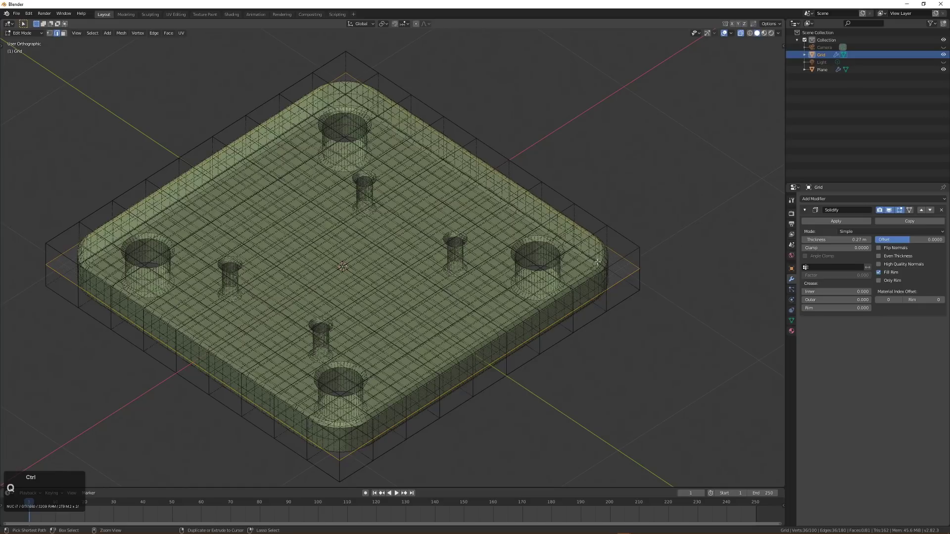
pyautogui.hotkey('ctrl', 'e')
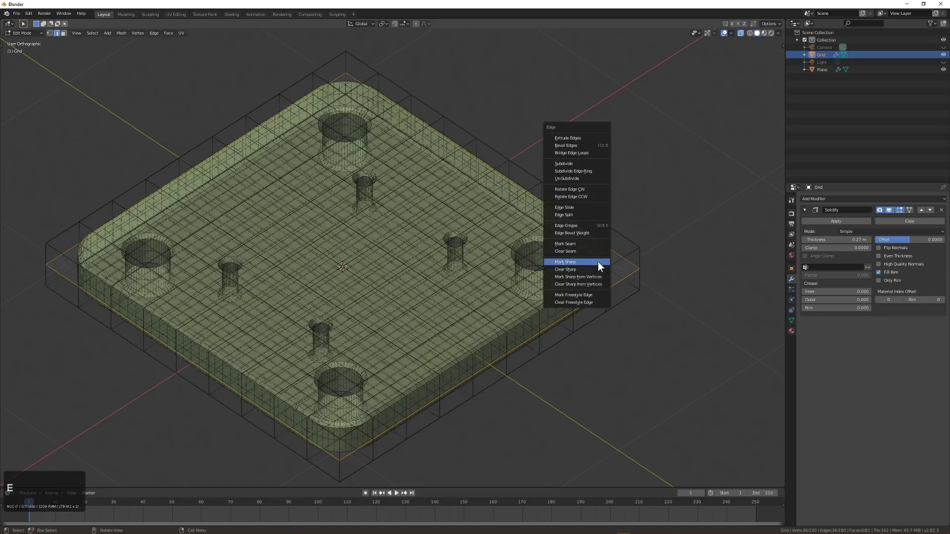
pyautogui.click(593, 226)
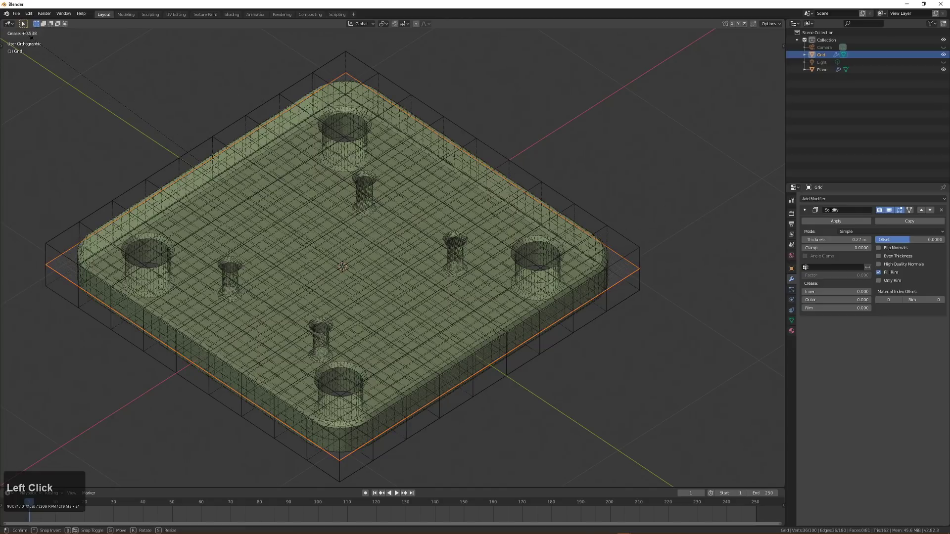
pyautogui.write('1')
pyautogui.press('KP_Enter')
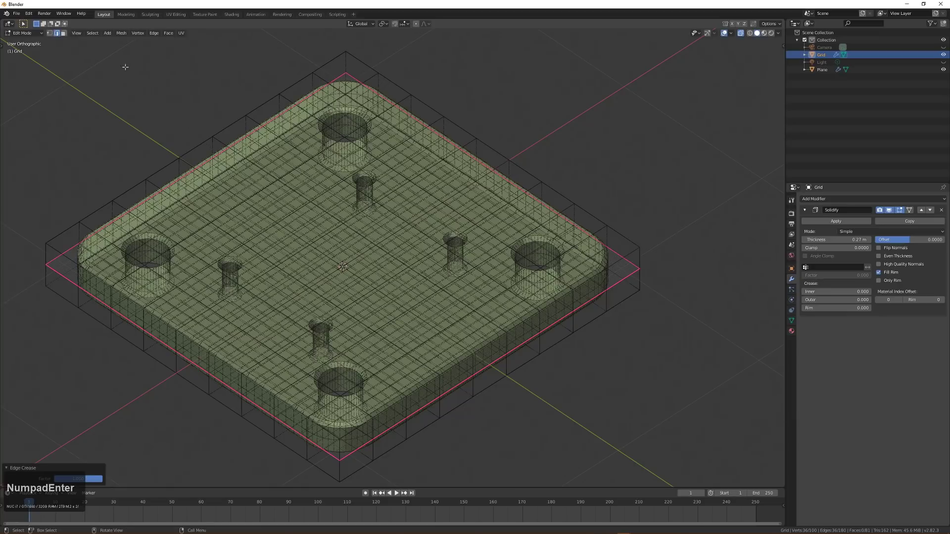
pyautogui.press('Tab')
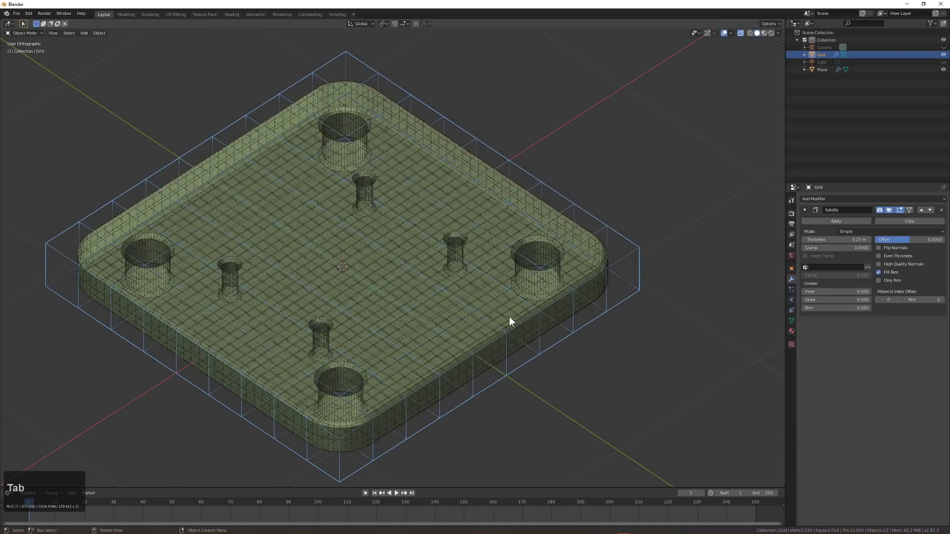
# Step: Add a Subdivision modifier with viewport level 1 to the grid and move it above the Solidify modifier
pyautogui.press('ctrl')
pyautogui.hotkey('ctrl', '1')
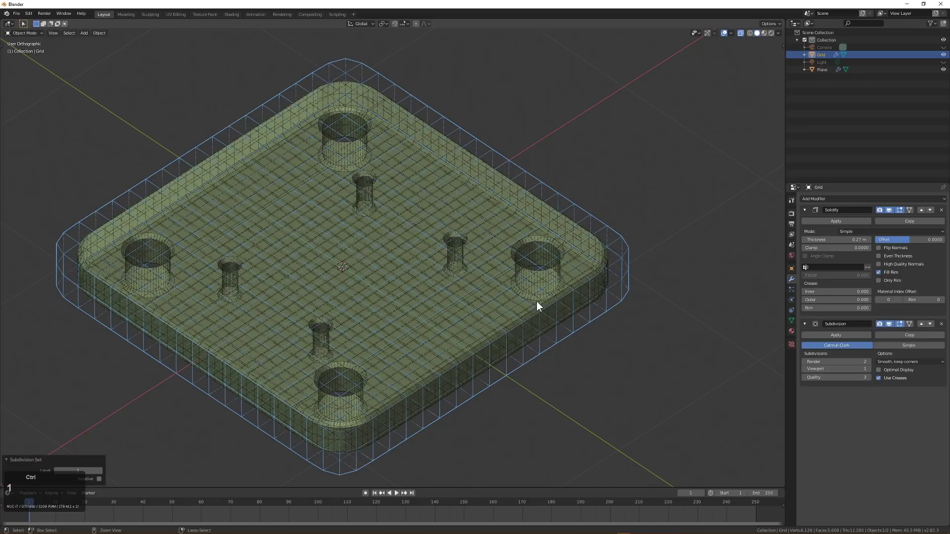
pyautogui.hotkey('ctrl', '2')
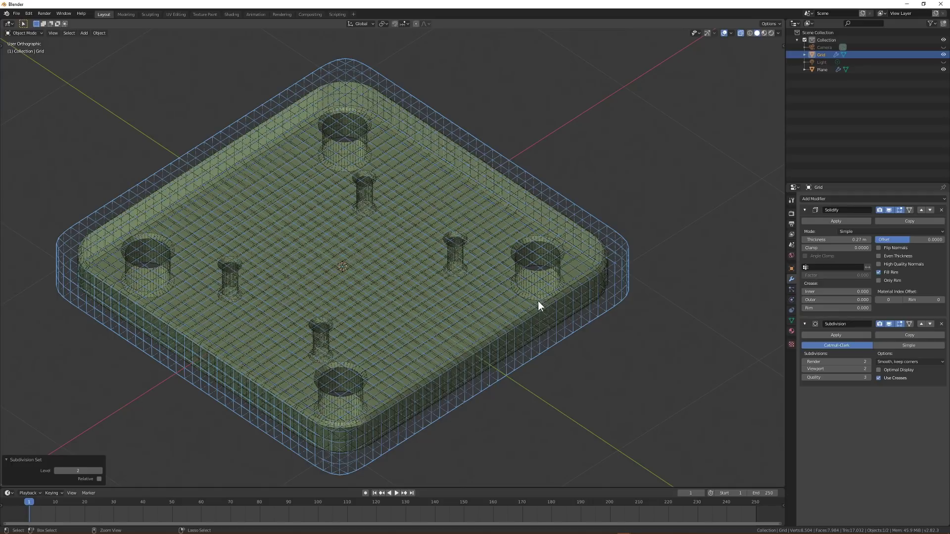
pyautogui.hotkey('ctrl', '2')
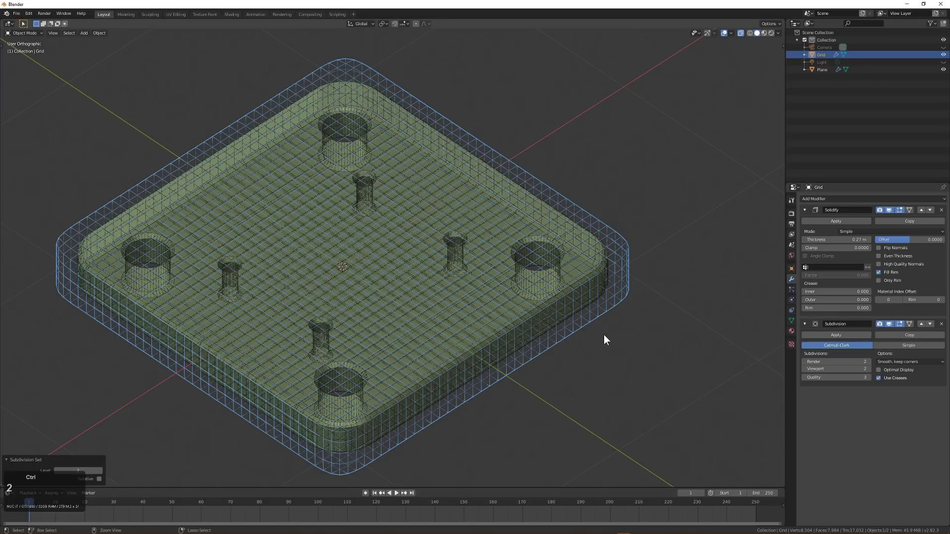
pyautogui.hotkey('ctrl', '1')
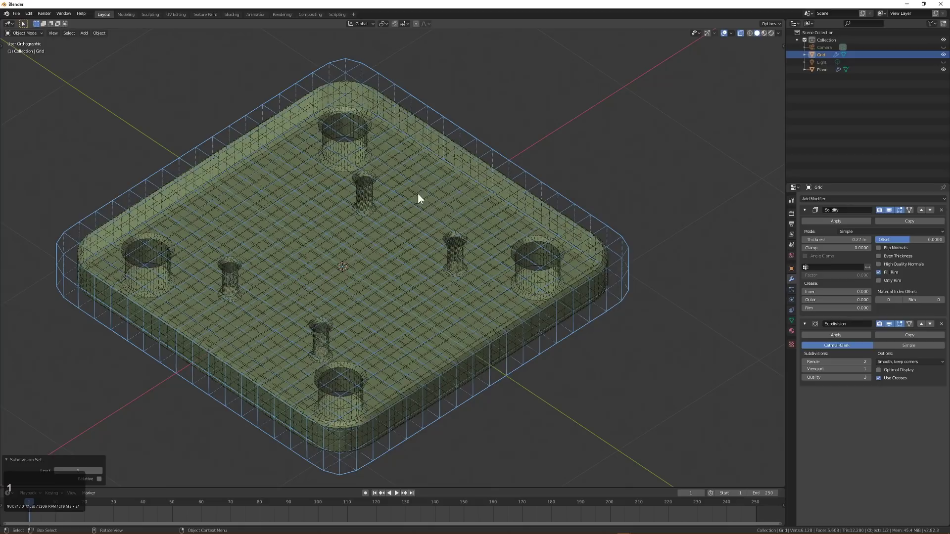
pyautogui.click(920, 324)
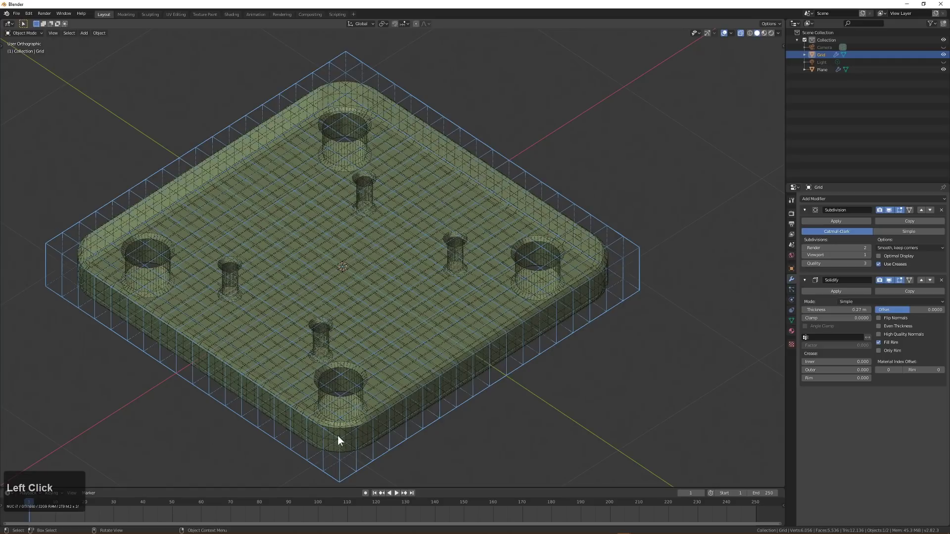
# Step: Bind the plate's Mesh Deform modifier to the grid cage
pyautogui.scroll(-2, 446, 316)
pyautogui.moveTo(446, 315); pyautogui.dragTo(486, 322, button='middle')
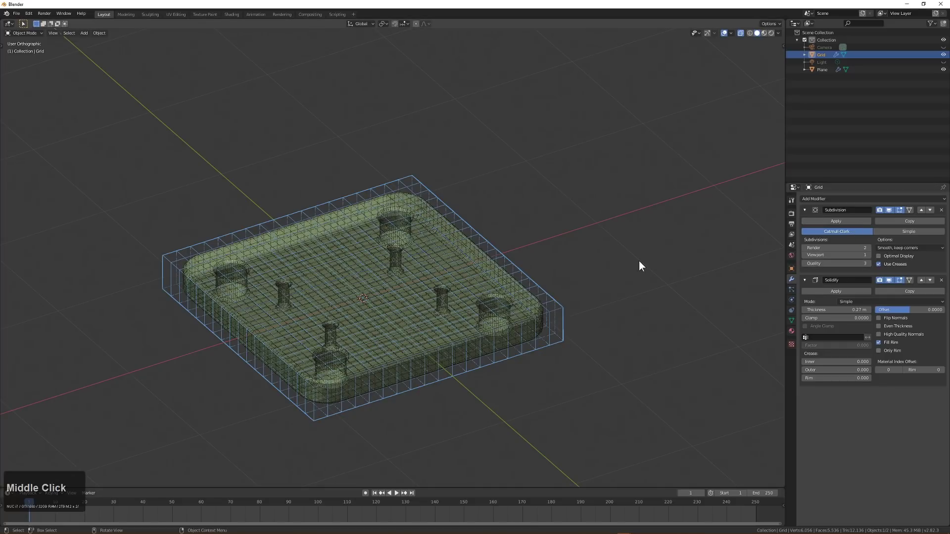
pyautogui.click(471, 271)
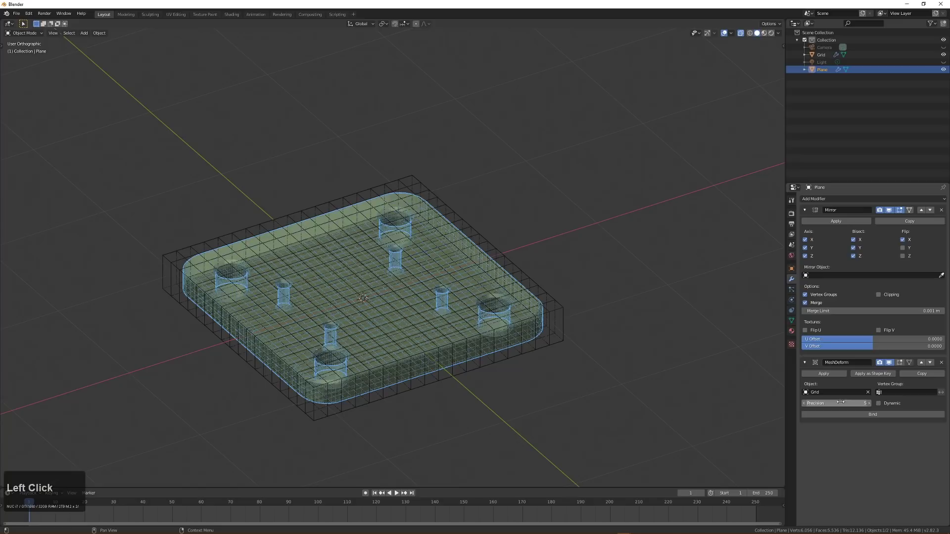
pyautogui.click(878, 414)
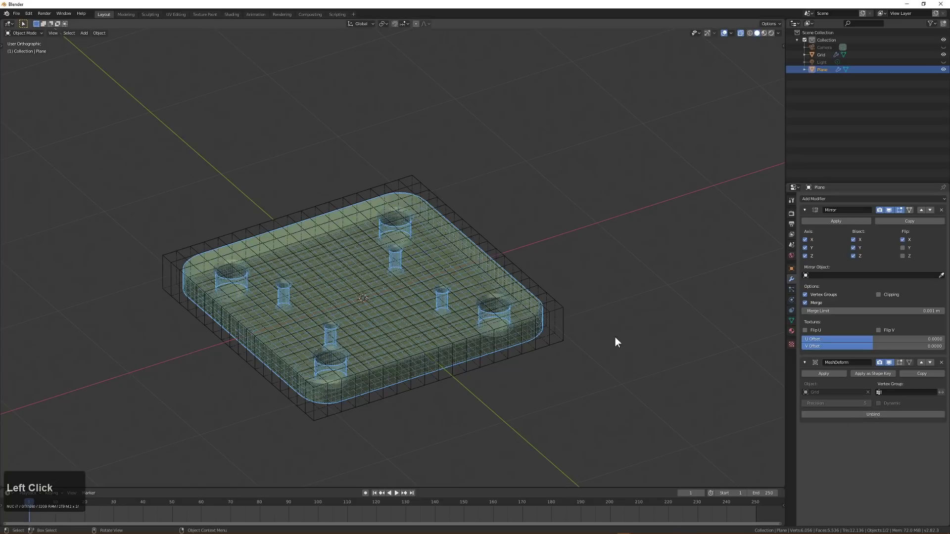
# Step: Try raising the four vertices around the grid's centre about 0.51 m along Z to test the plate's deformation
pyautogui.click(553, 310)
pyautogui.moveTo(464, 265); pyautogui.dragTo(491, 324, button='middle')
pyautogui.press('Tab')
pyautogui.click(417, 290)
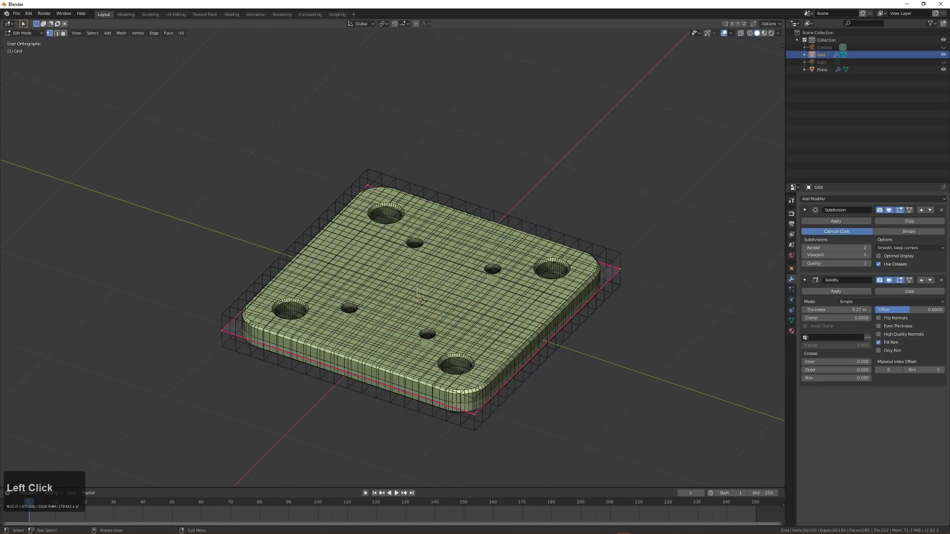
pyautogui.press('z')
pyautogui.keyDown('shift'); pyautogui.click(432, 304); pyautogui.keyUp('shift')
pyautogui.keyDown('shift'); pyautogui.click(425, 313); pyautogui.keyUp('shift')
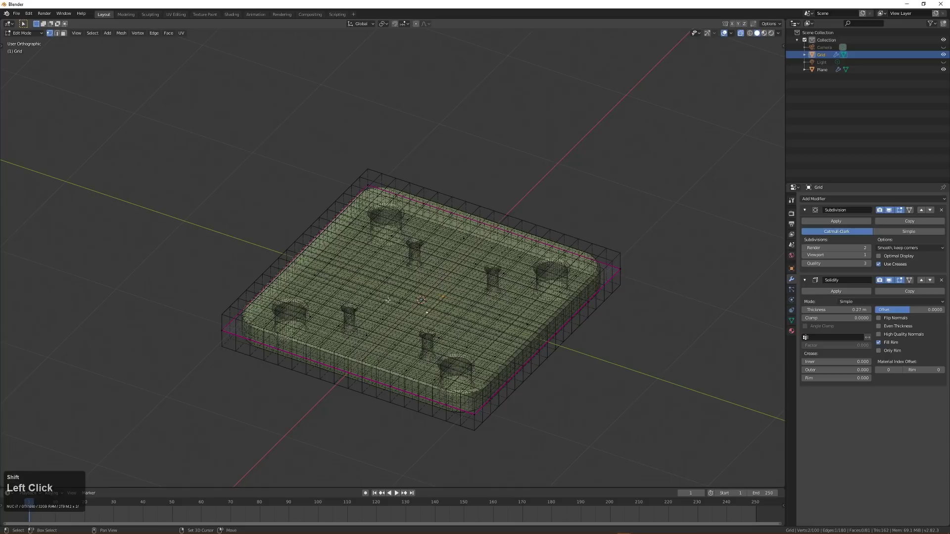
pyautogui.keyDown('shift'); pyautogui.click(389, 301); pyautogui.keyUp('shift')
pyautogui.keyDown('shift'); pyautogui.click(415, 286); pyautogui.keyUp('shift')
pyautogui.hotkey('alt', 'z')
pyautogui.moveTo(488, 325); pyautogui.dragTo(482, 322, button='middle')
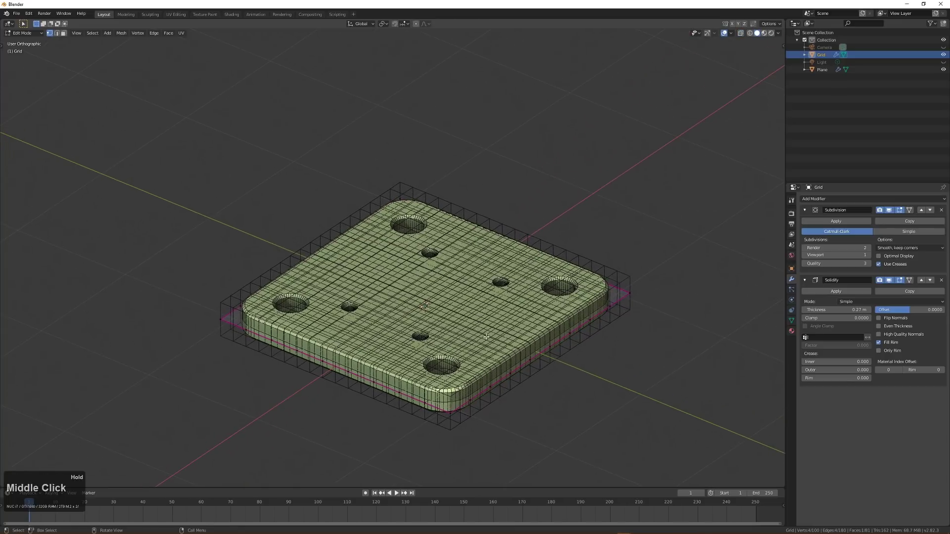
pyautogui.press('g')
pyautogui.press('z')
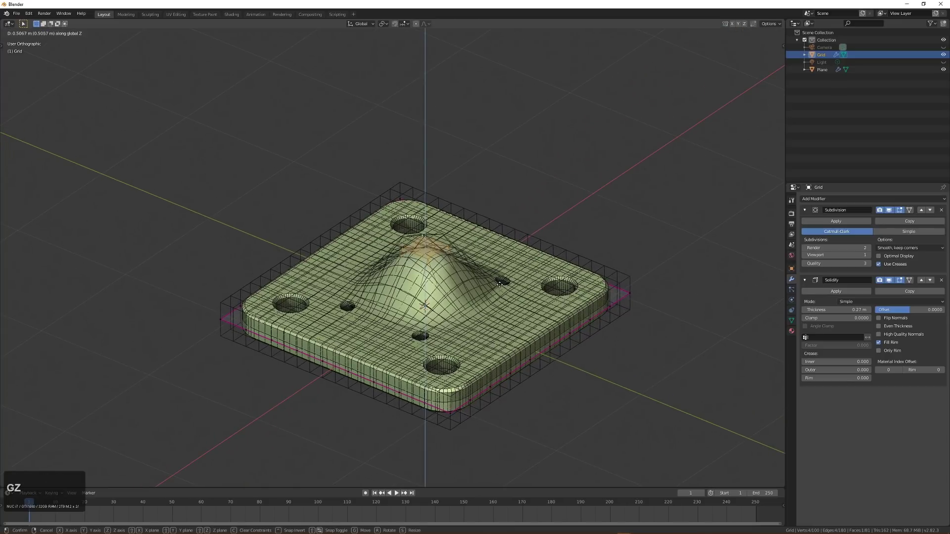
pyautogui.press('Escape')
# Step: Try moving the grid's centre vertices along Z with smooth proportional editing at a larger influence radius and the viewport overlays hidden
pyautogui.press('o')
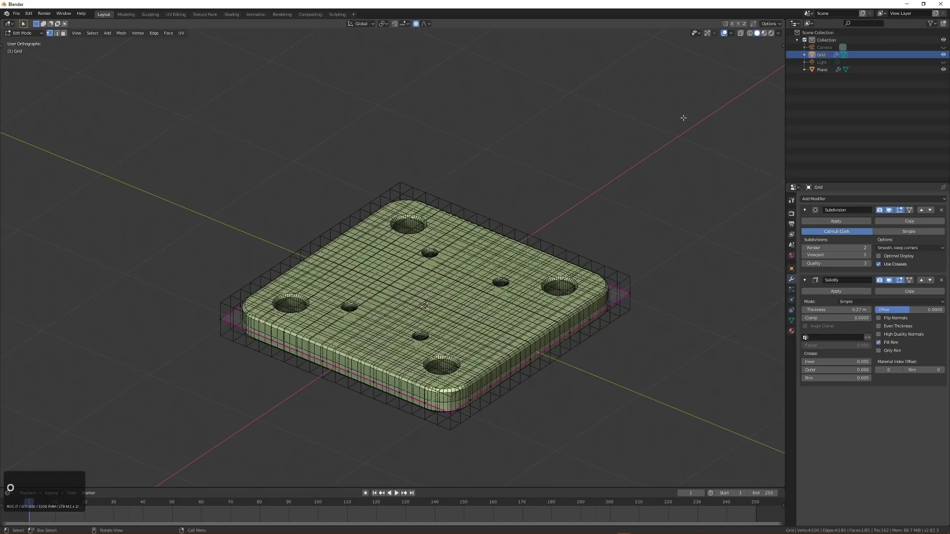
pyautogui.click(725, 33)
pyautogui.moveTo(544, 235); pyautogui.dragTo(548, 277, button='middle')
pyautogui.press('g')
pyautogui.press('z')
pyautogui.scroll(-9, 549, 272)
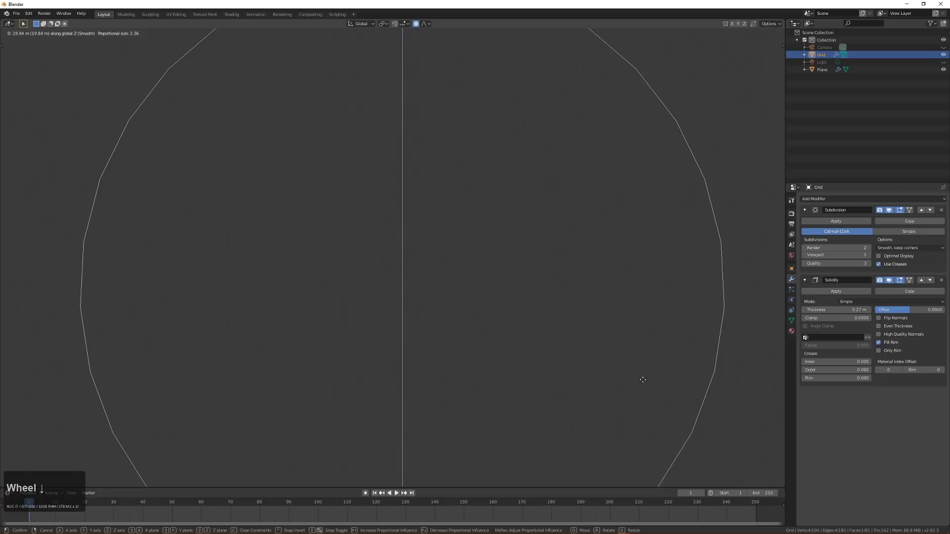
pyautogui.press('Escape')
pyautogui.press('Tab')
pyautogui.moveTo(546, 233); pyautogui.dragTo(534, 197, button='middle')
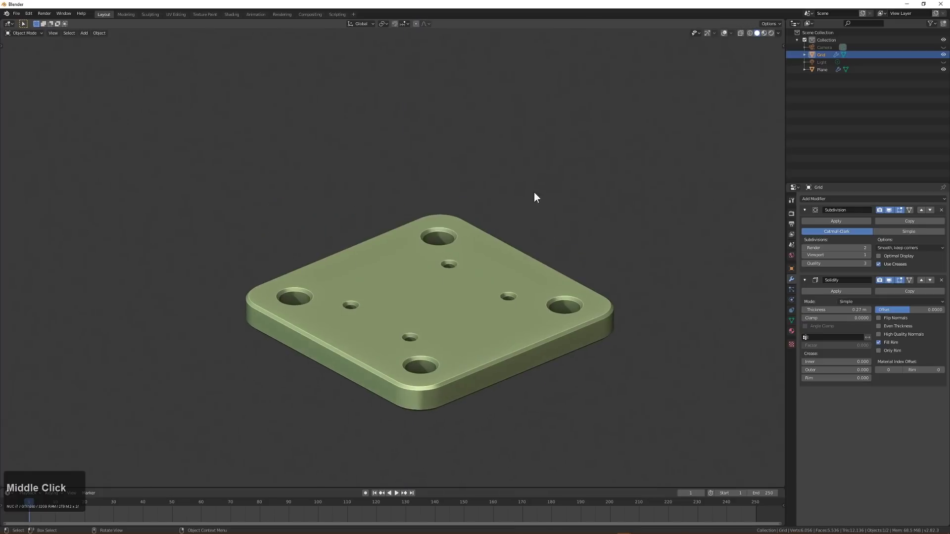
pyautogui.click(724, 32)
# Step: Reset the 3D cursor to the world origin and add a Sphere-type Empty there
pyautogui.scroll(-3, 540, 249)
pyautogui.moveTo(539, 250); pyautogui.dragTo(422, 319, button='middle')
pyautogui.hotkey('shift', 'c')
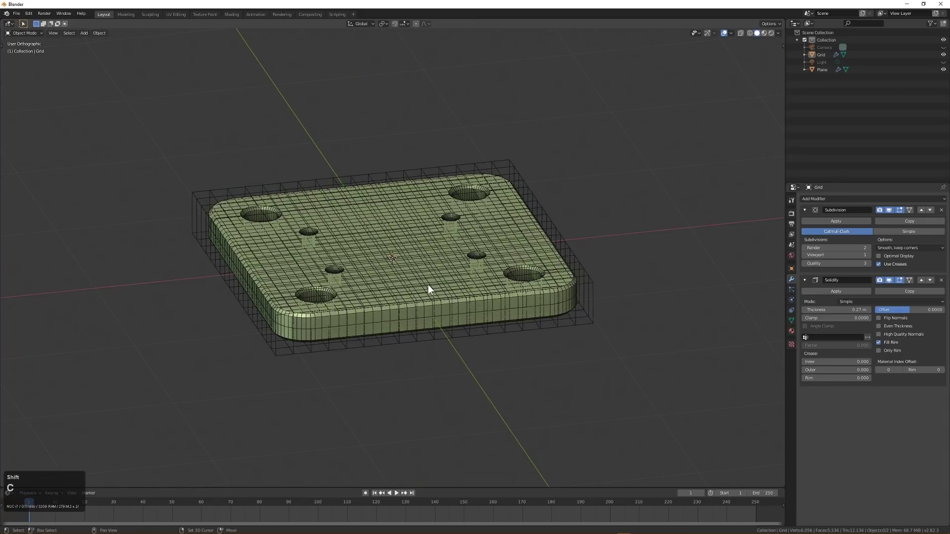
pyautogui.scroll(-1, 429, 287)
pyautogui.moveTo(441, 289); pyautogui.dragTo(434, 274, button='middle')
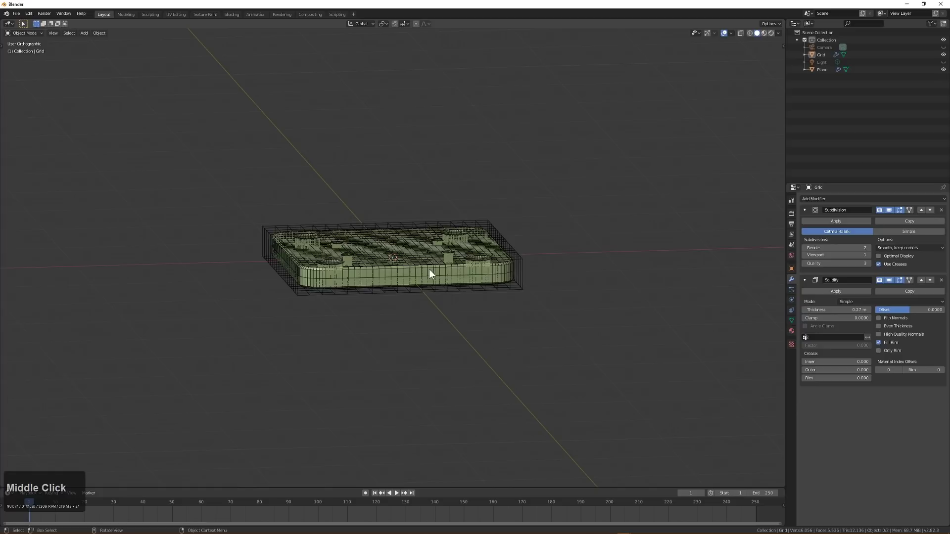
pyautogui.hotkey('shift', 'a')
pyautogui.moveTo(428, 309)
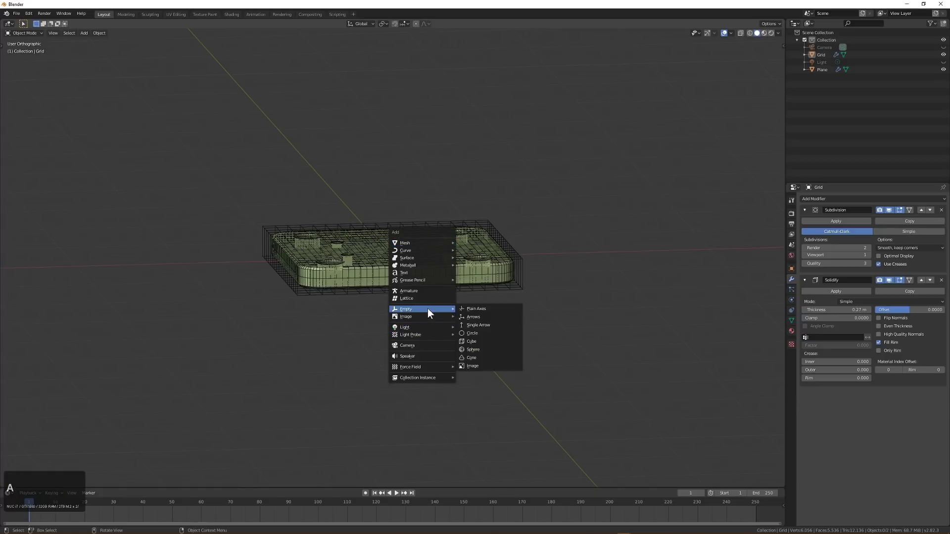
pyautogui.click(473, 349)
pyautogui.moveTo(437, 280); pyautogui.dragTo(416, 292, button='middle')
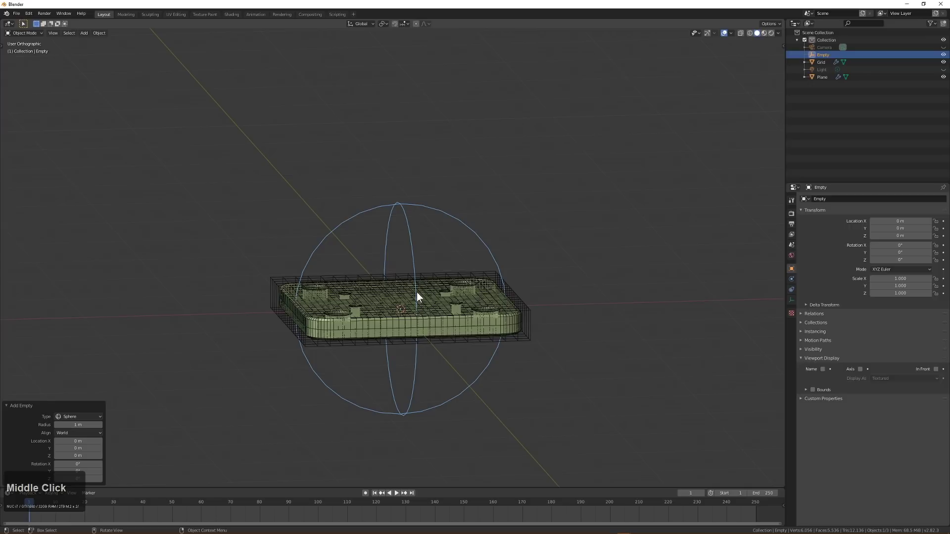
# Step: Reduce the sphere Empty's draw size and raise it about 2.08 m along Z above the plate
pyautogui.rightClick(417, 297)
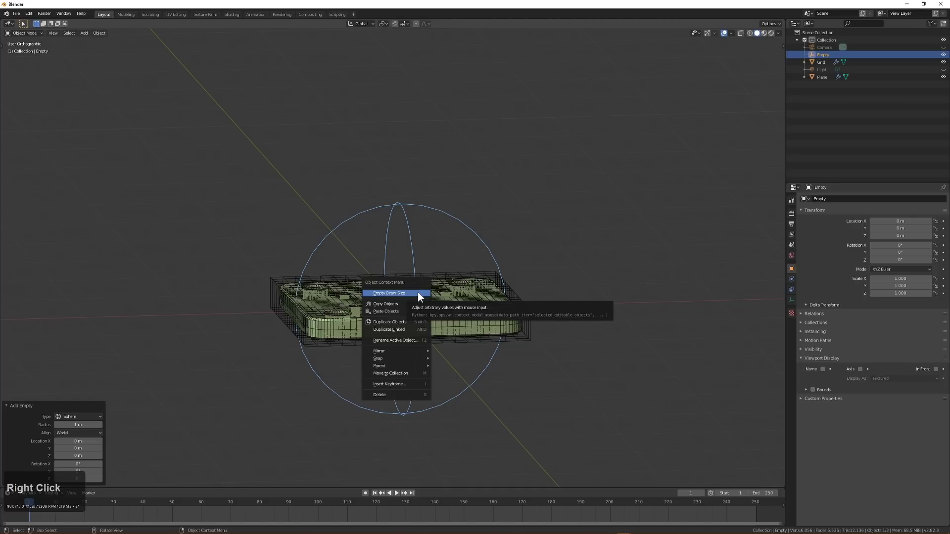
pyautogui.click(417, 292)
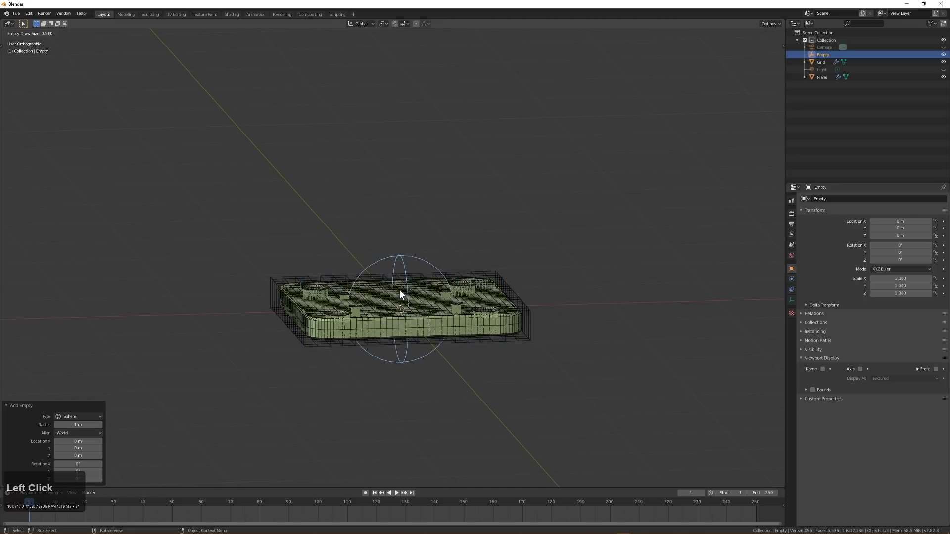
pyautogui.click(401, 293)
pyautogui.press('g')
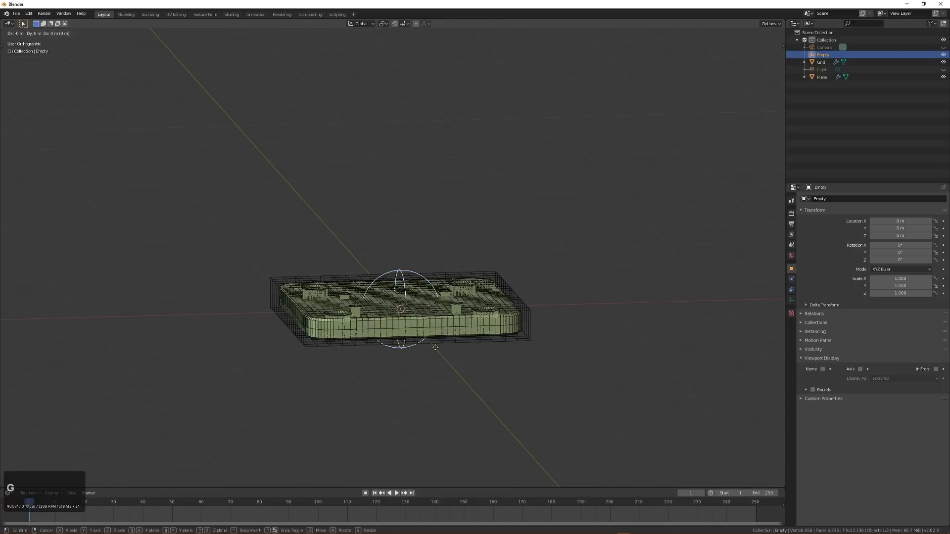
pyautogui.press('z')
pyautogui.click(444, 130)
pyautogui.keyDown('shift'); pyautogui.moveTo(445, 130); pyautogui.dragTo(470, 220, button='middle'); pyautogui.keyUp('shift')
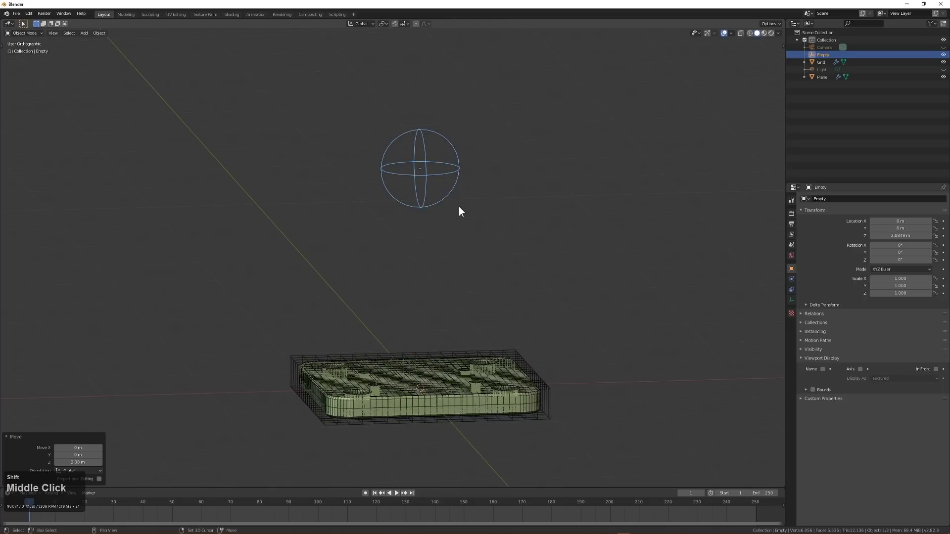
# Step: Snap the 3D cursor to the sphere Empty and add a Single Arrow Empty at that point
pyautogui.hotkey('shift', 's')
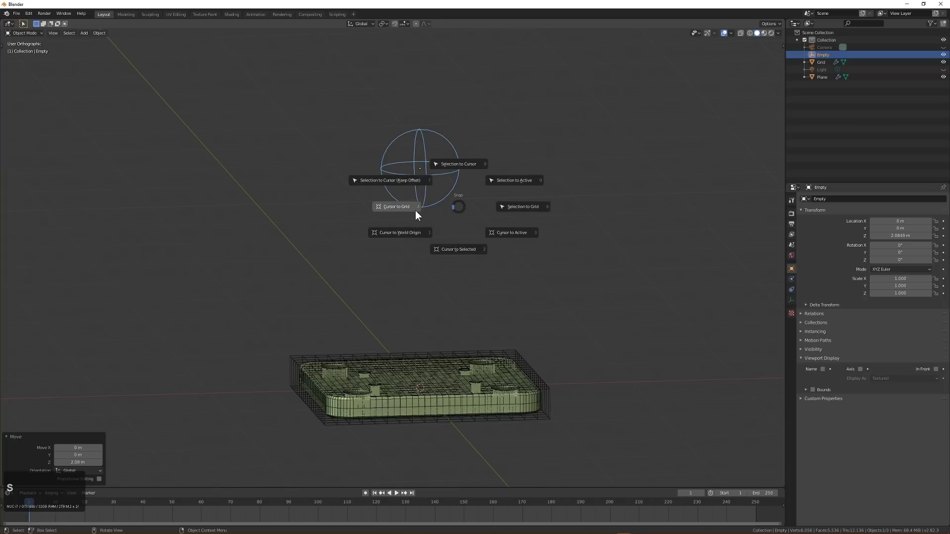
pyautogui.click(459, 249)
pyautogui.moveTo(426, 210); pyautogui.dragTo(439, 214, button='middle')
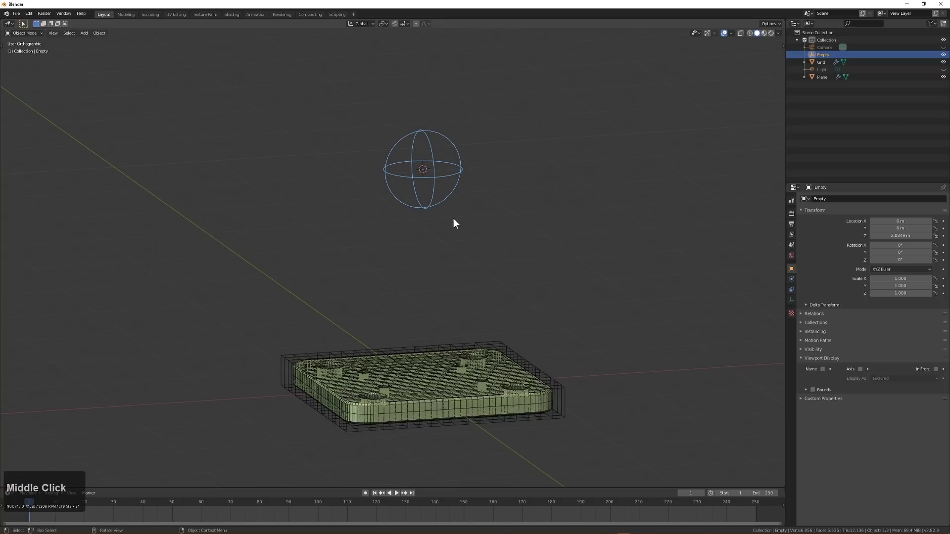
pyautogui.hotkey('shift', 'a')
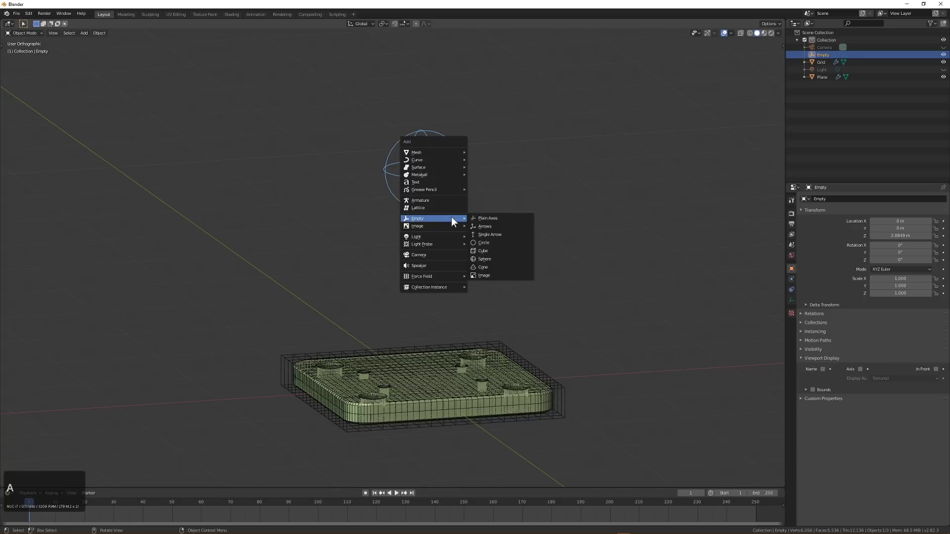
pyautogui.click(491, 236)
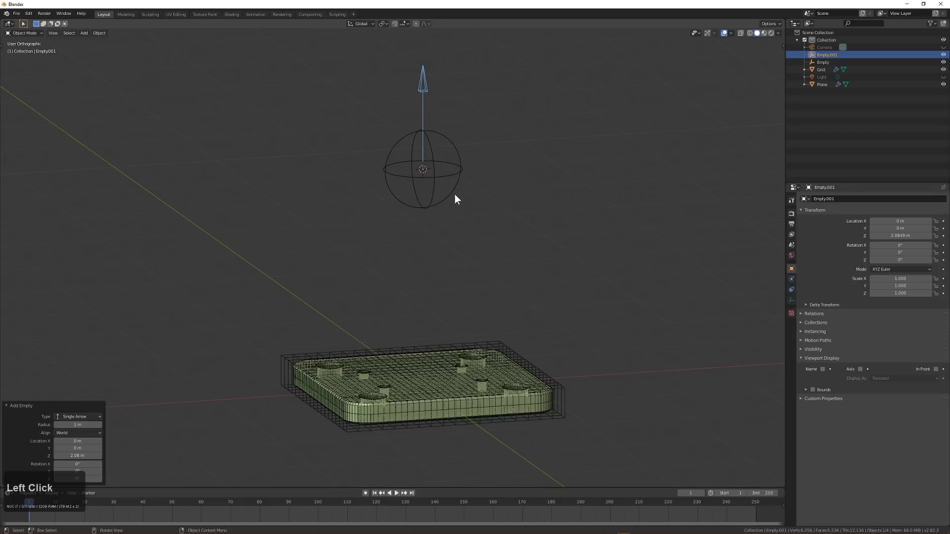
# Step: Add a 2 m cube at the 3D cursor and give it a Subdivision modifier with viewport level 3
pyautogui.moveTo(455, 196); pyautogui.dragTo(484, 235, button='middle')
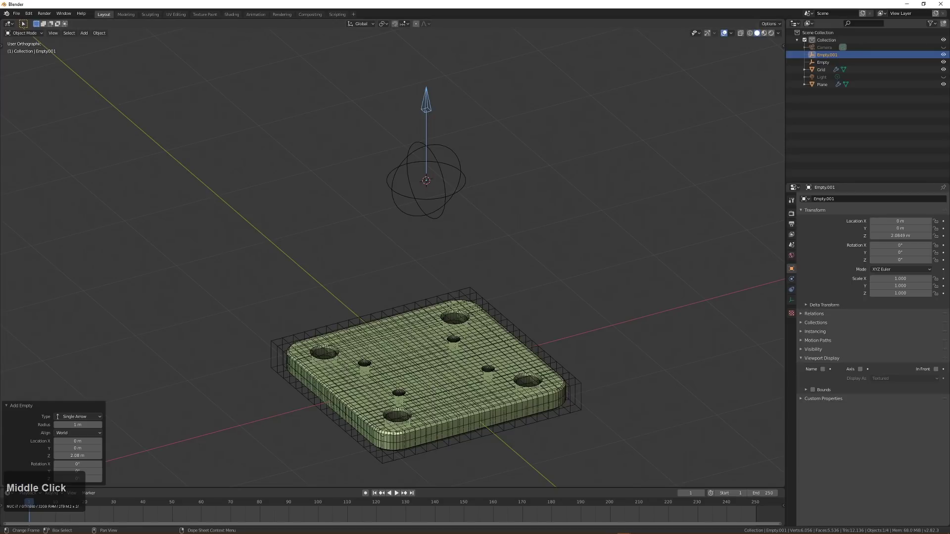
pyautogui.press('KP_1')
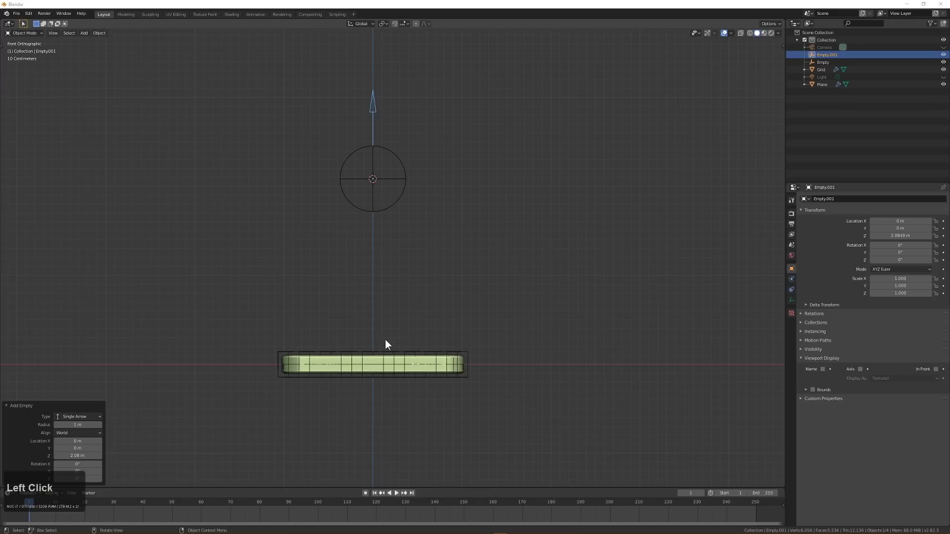
pyautogui.moveTo(385, 340)
pyautogui.mouseDown(button='middle')
pyautogui.moveTo(404, 349)
pyautogui.moveTo(399, 329)
pyautogui.mouseUp(button='middle')
pyautogui.keyDown('shift'); pyautogui.scroll(-2, 416, 345); pyautogui.keyUp('shift')
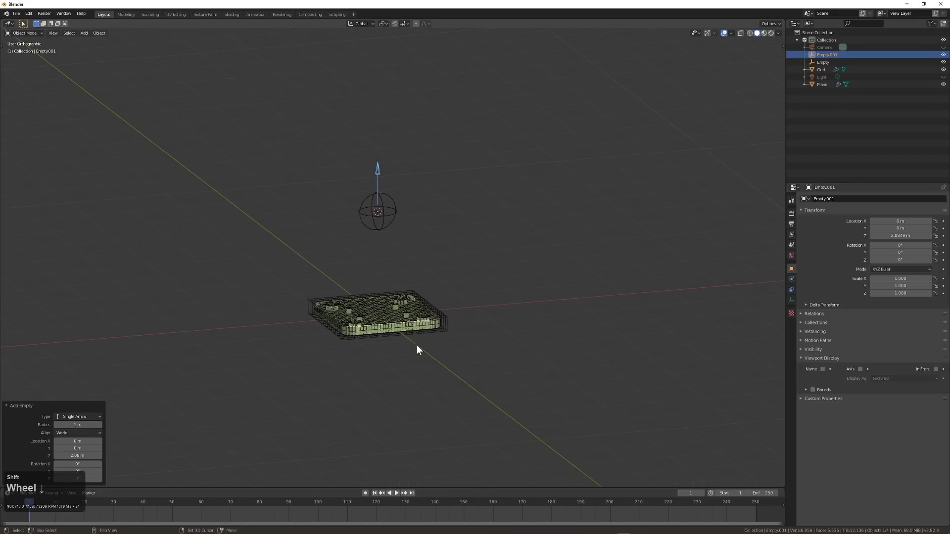
pyautogui.hotkey('shift', 'a')
pyautogui.click(381, 249)
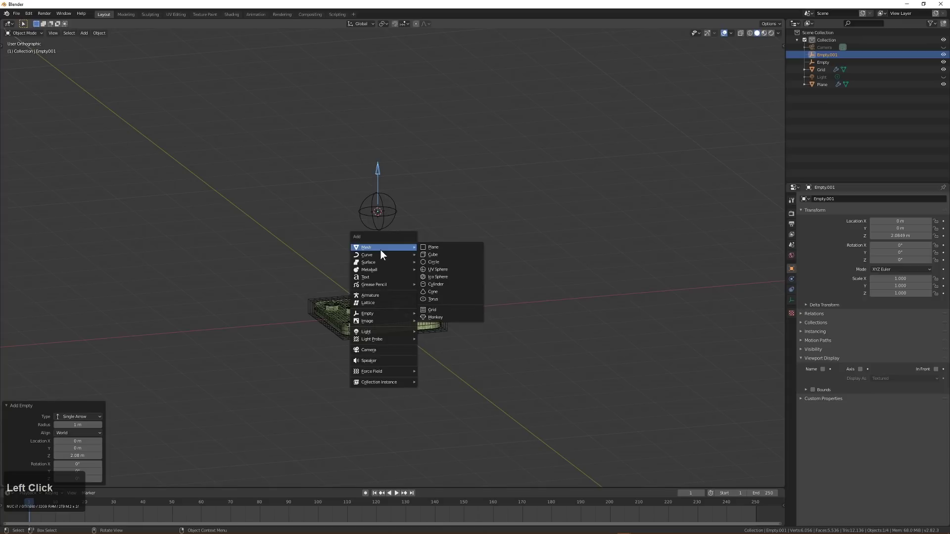
pyautogui.moveTo(381, 251); pyautogui.dragTo(431, 257)
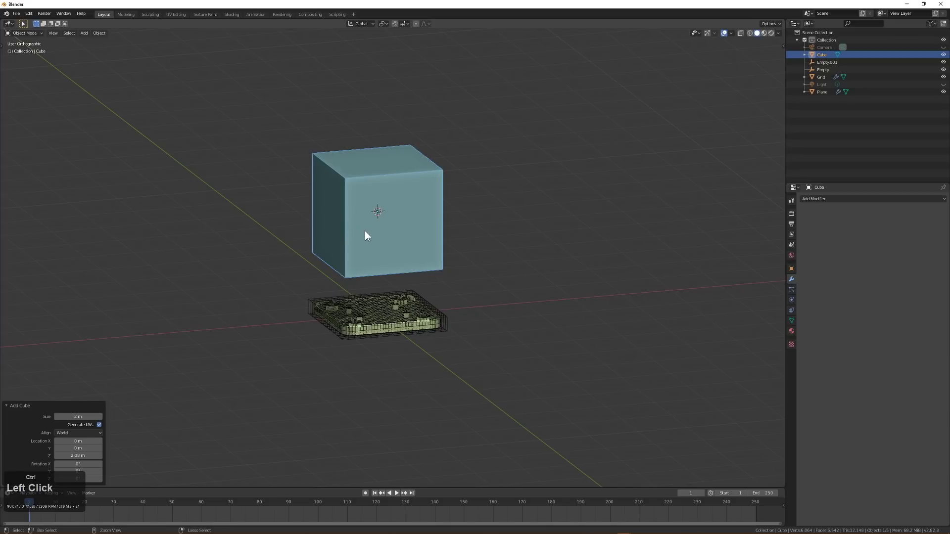
pyautogui.hotkey('ctrl', '3')
pyautogui.moveTo(431, 207); pyautogui.dragTo(418, 213, button='middle')
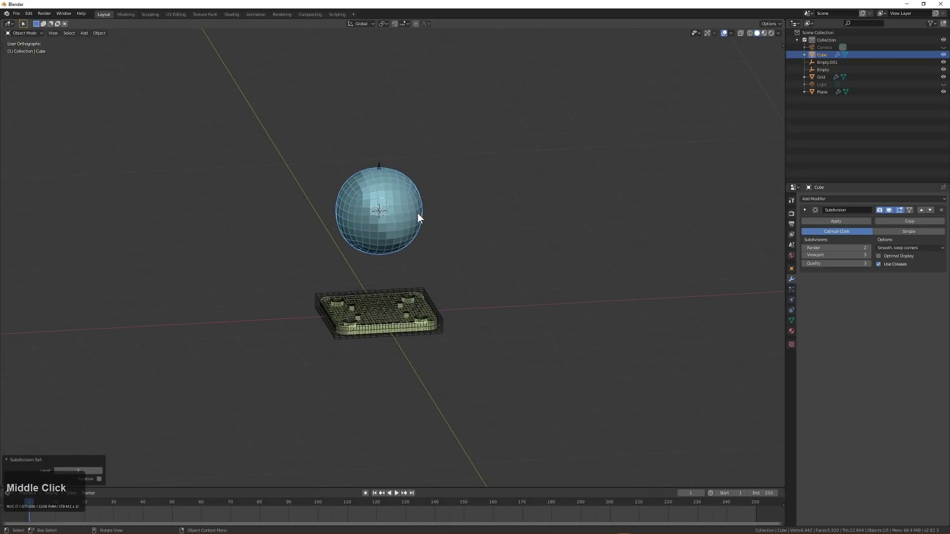
# Step: Add a Cast modifier of type Sphere to the cube and set its factor to 1
pyautogui.press('KP_1')
pyautogui.press('KP_Decimal')
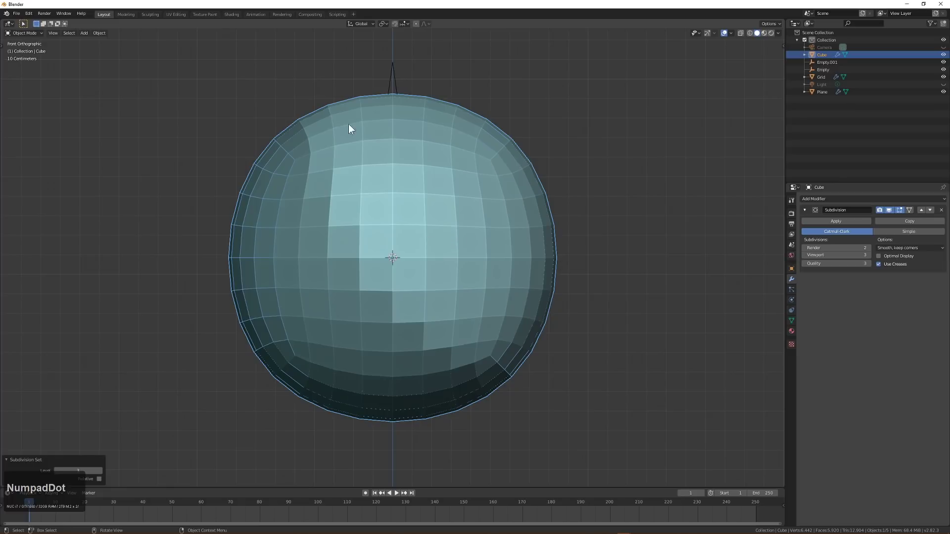
pyautogui.click(852, 199)
pyautogui.click(852, 223)
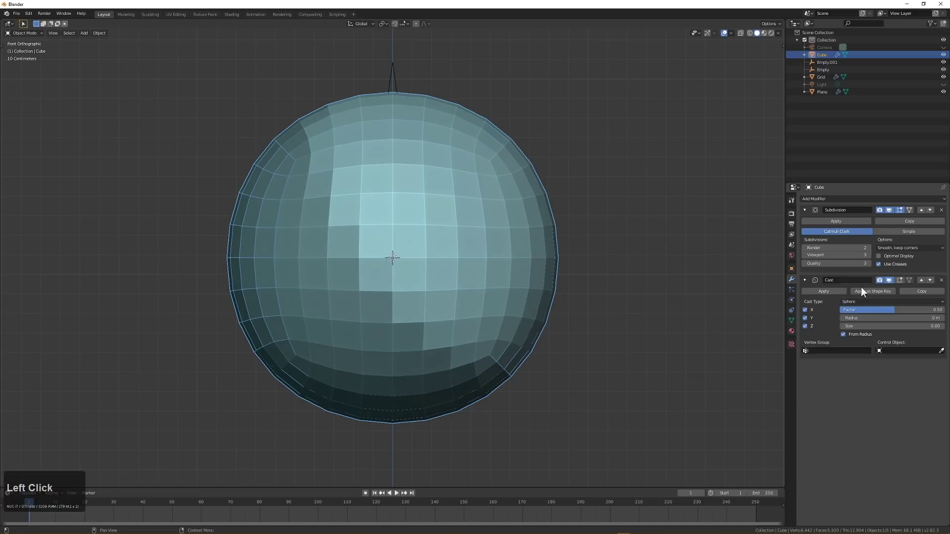
pyautogui.click(885, 310)
pyautogui.write('1')
pyautogui.press('KP_Enter')
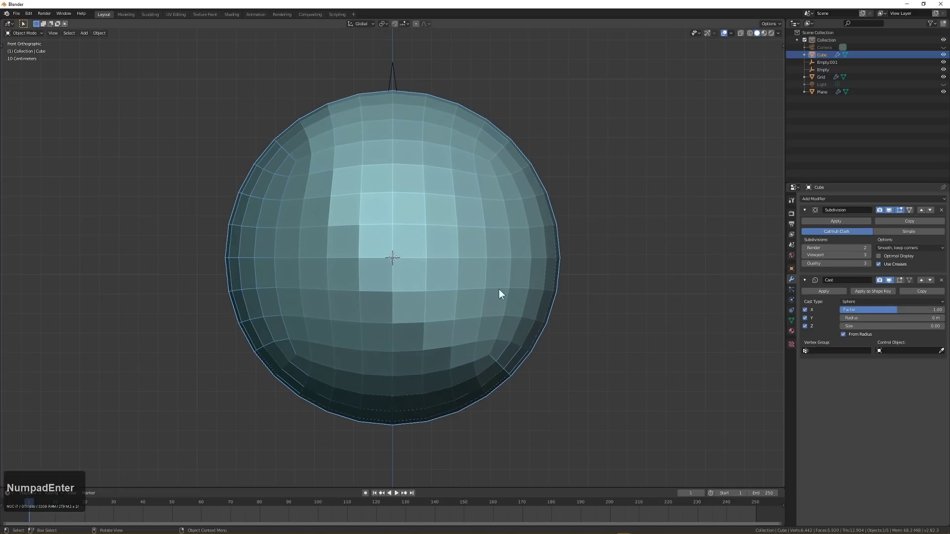
# Step: Set the cube's Subdivision levels to 3 for render and 4 for viewport, and shade it smooth
pyautogui.click(868, 247)
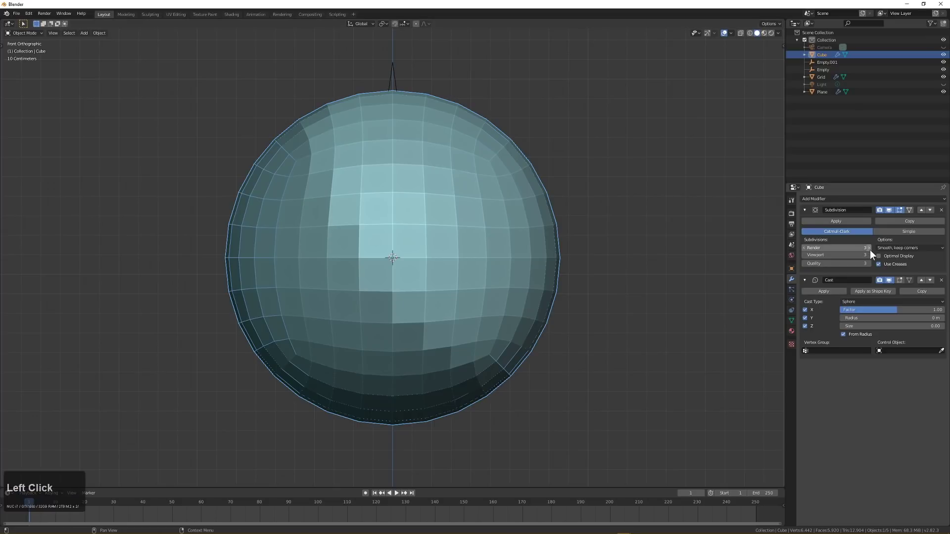
pyautogui.click(869, 254)
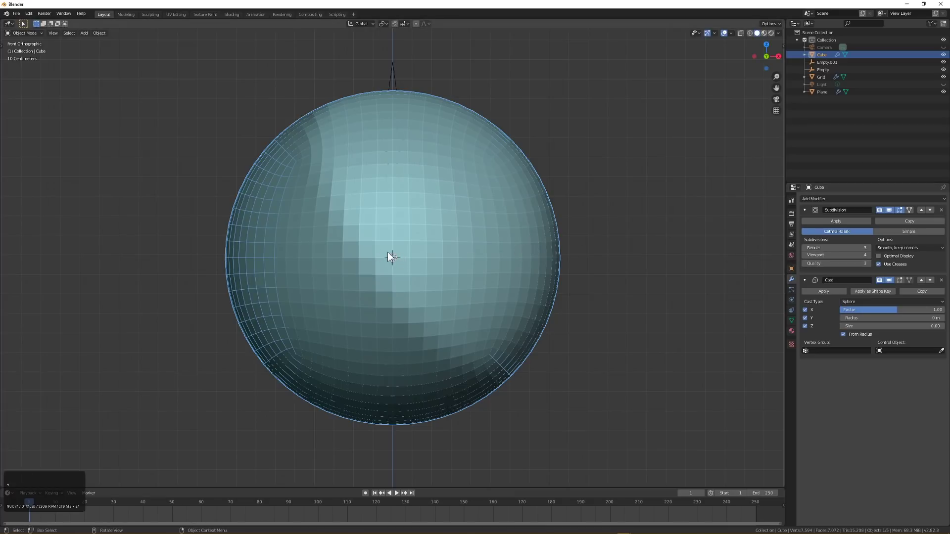
pyautogui.rightClick(404, 247)
pyautogui.click(423, 246)
pyautogui.scroll(-2, 358, 256)
pyautogui.moveTo(359, 254); pyautogui.dragTo(696, 157, button='middle')
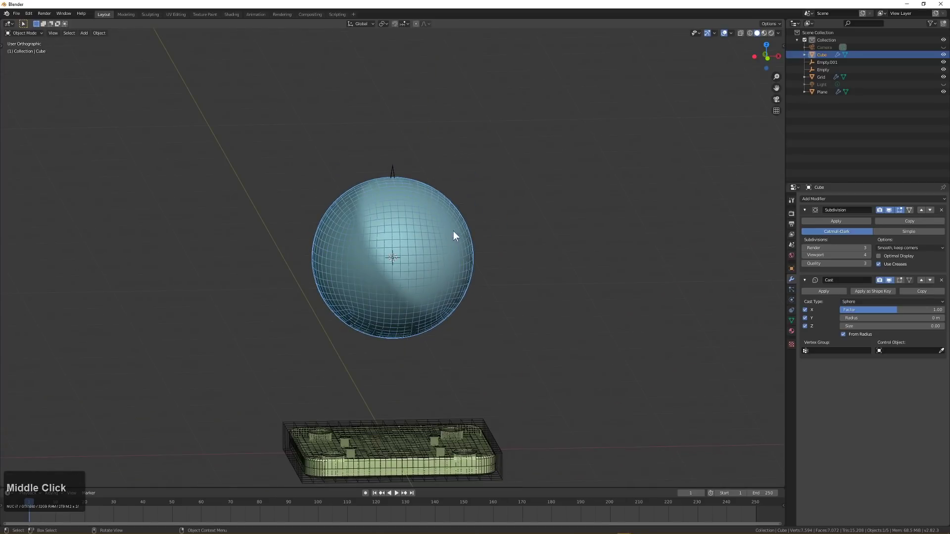
# Step: Adjust the light direction of the viewport shadow so it falls more evenly on the sphere
pyautogui.click(778, 33)
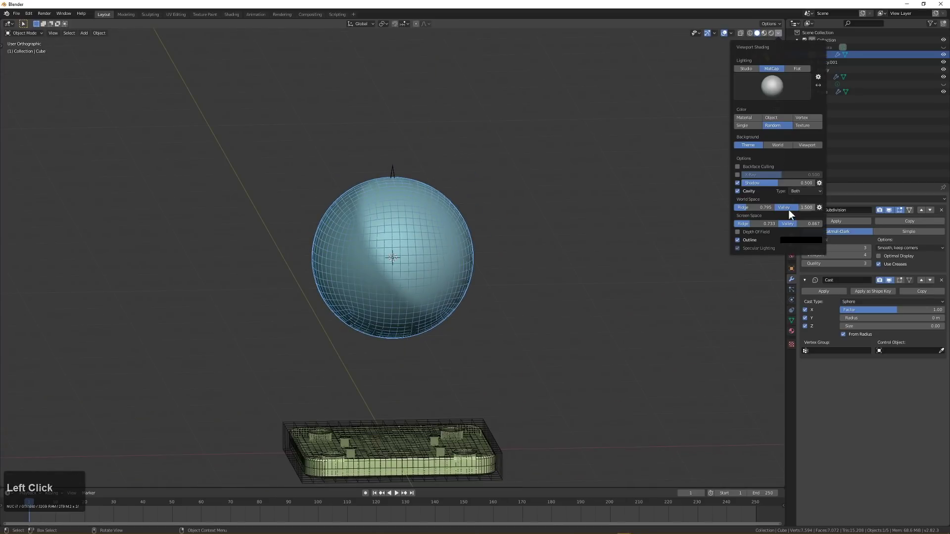
pyautogui.click(819, 183)
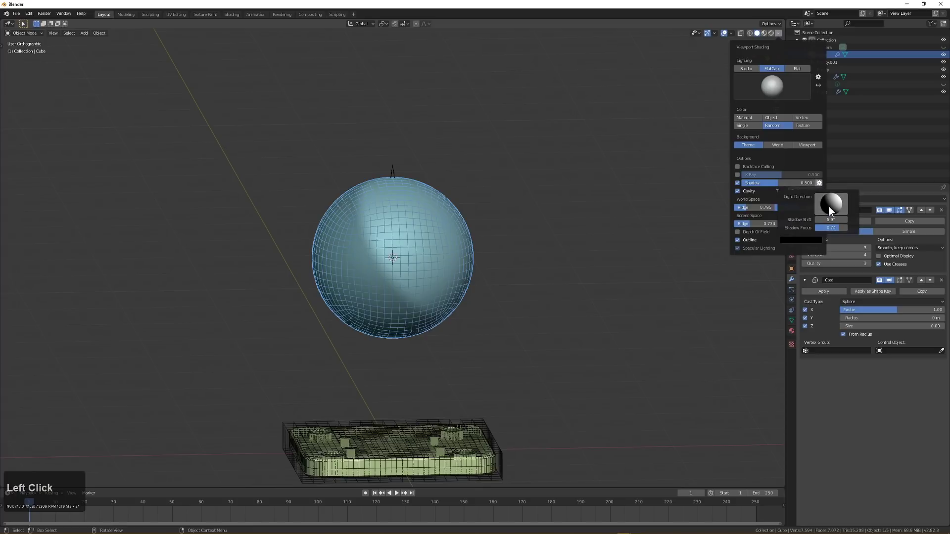
pyautogui.moveTo(829, 206); pyautogui.dragTo(810, 204)
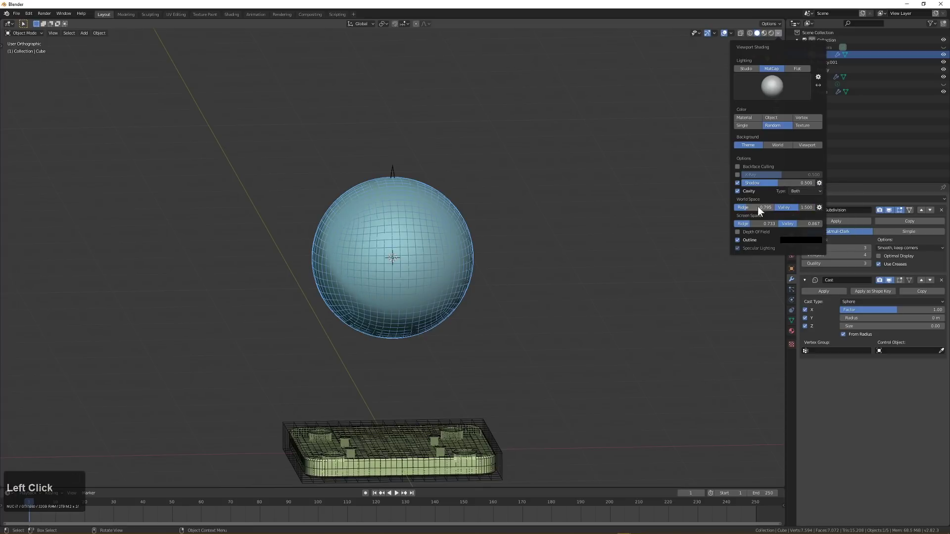
pyautogui.click(820, 183)
pyautogui.rightClick(820, 203)
pyautogui.rightClick(800, 183)
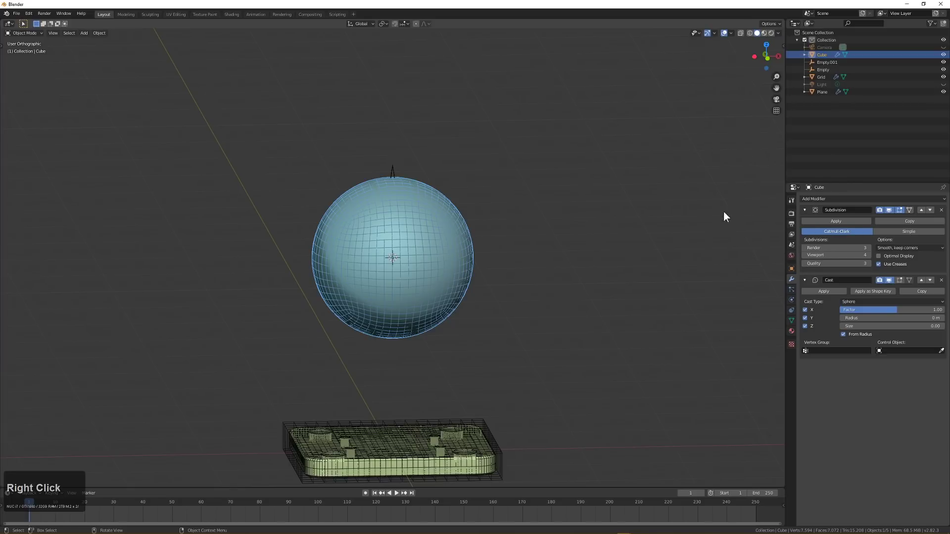
# Step: Move the sphere below the plate, about 3.48 m and another 1.14 m down along Z
pyautogui.click(550, 262)
pyautogui.moveTo(550, 262); pyautogui.dragTo(412, 263, button='middle')
pyautogui.click(446, 189)
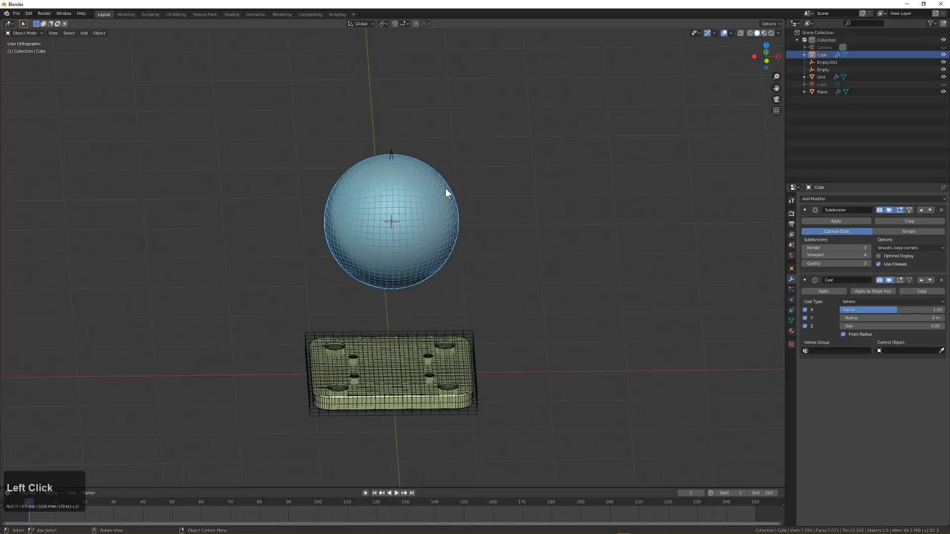
pyautogui.press('g')
pyautogui.press('z')
pyautogui.click(438, 462)
pyautogui.keyDown('shift'); pyautogui.moveTo(429, 398); pyautogui.dragTo(446, 304, button='middle'); pyautogui.keyUp('shift')
pyautogui.press('g')
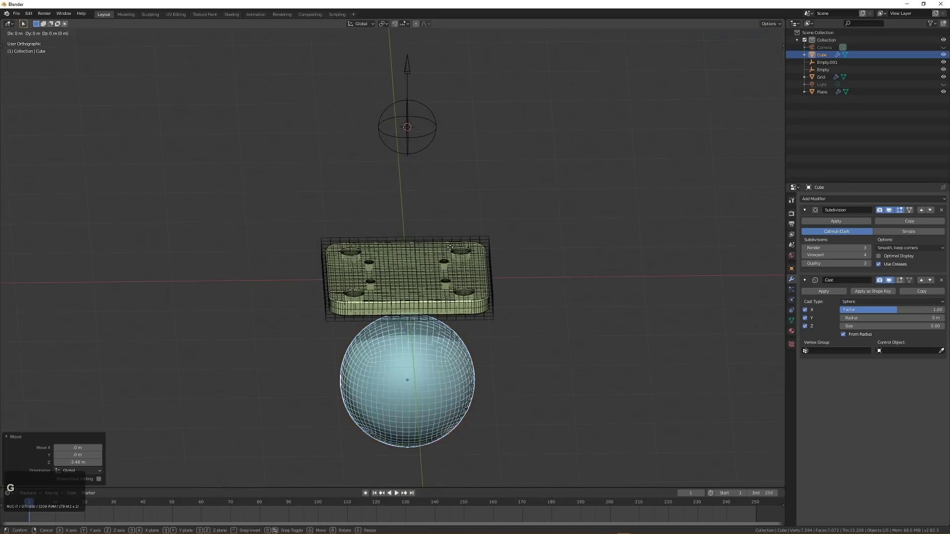
pyautogui.press('z')
pyautogui.click(453, 369)
pyautogui.moveTo(456, 336); pyautogui.dragTo(449, 375, button='middle')
pyautogui.scroll(-3, 450, 375)
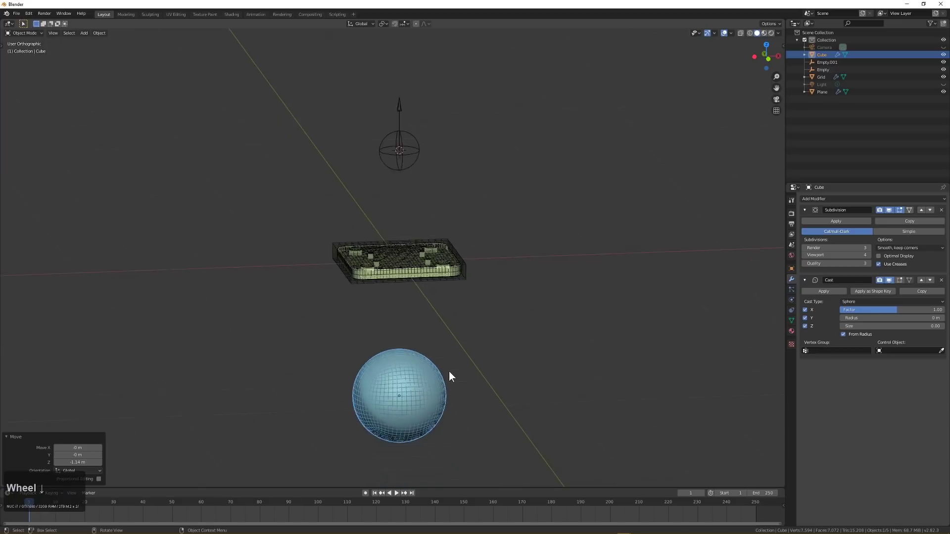
# Step: Scale the sphere up by about 3.12 and lower it about 1.53 m along Z
pyautogui.press('s')
pyautogui.click(509, 377)
pyautogui.press('g')
pyautogui.press('z')
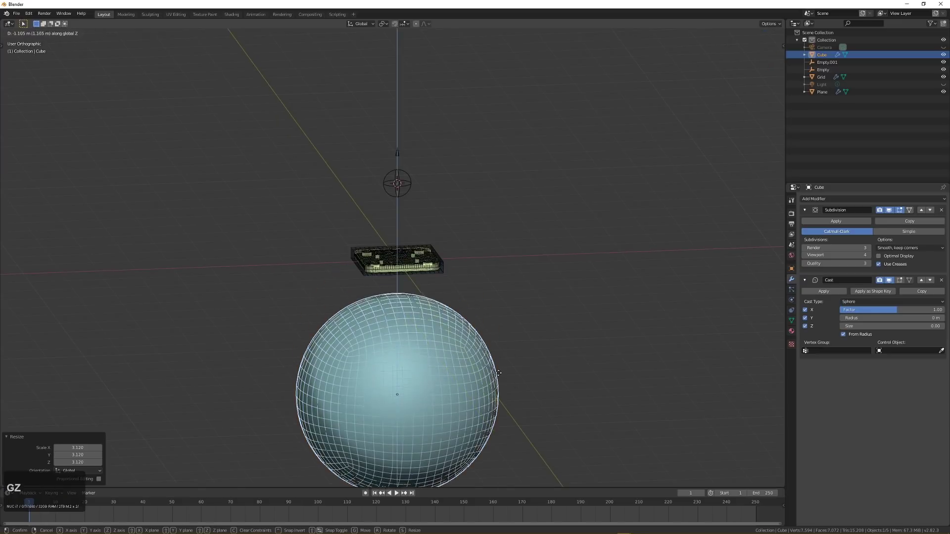
pyautogui.click(464, 352)
# Step: Enlarge the sphere by about 1.21, lower it further along Z to clear the plate, and deselect everything
pyautogui.scroll(-2, 464, 351)
pyautogui.press('s')
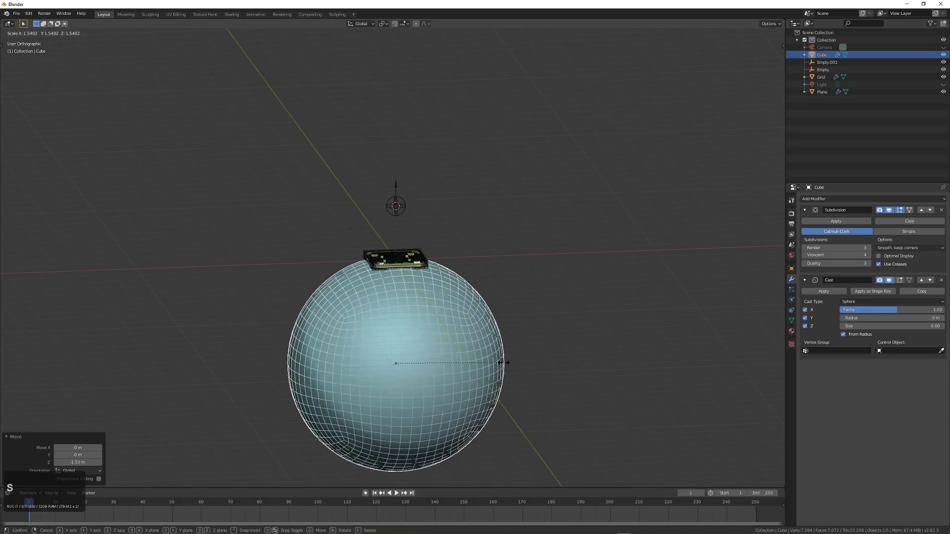
pyautogui.click(476, 356)
pyautogui.press('g')
pyautogui.press('z')
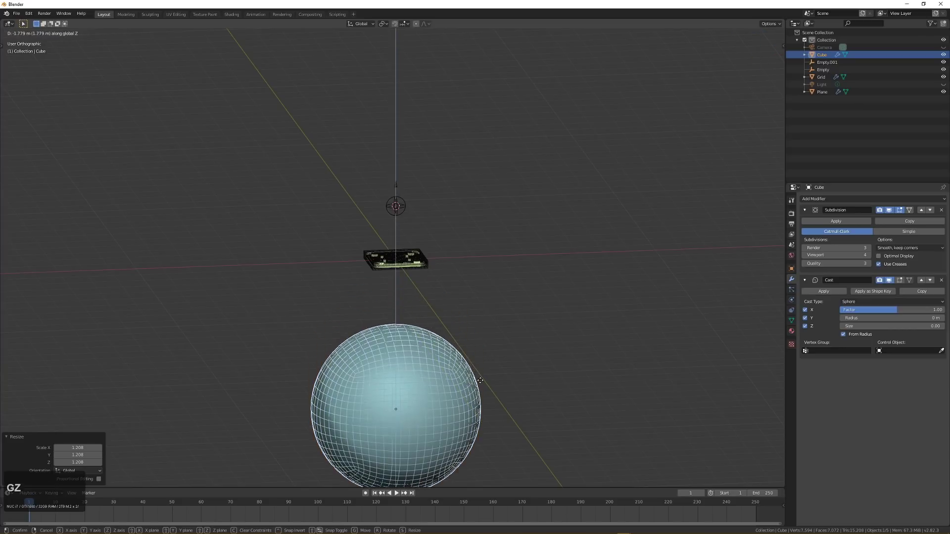
pyautogui.click(471, 360)
pyautogui.moveTo(471, 361); pyautogui.dragTo(409, 243, button='middle')
pyautogui.hotkey('alt', 'a')
pyautogui.scroll(2, 393, 266)
pyautogui.scroll(1, 391, 162)
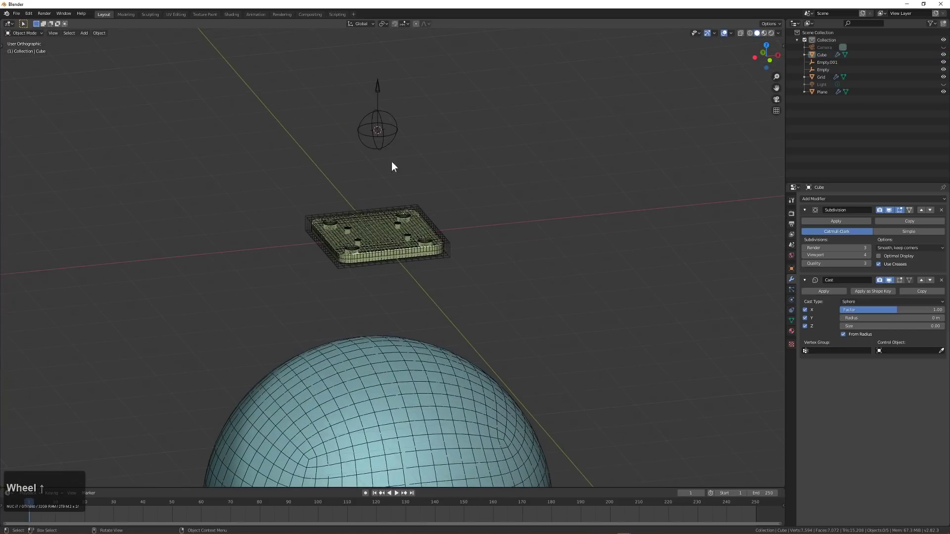
# Step: Give the arrow Empty a Track To constraint that targets the large sphere
pyautogui.click(377, 89)
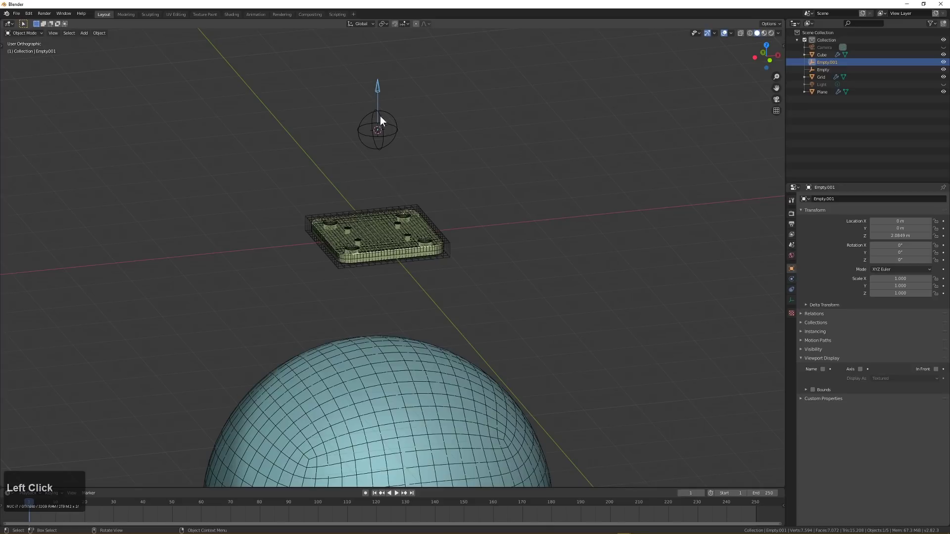
pyautogui.keyDown('shift'); pyautogui.click(404, 352); pyautogui.keyUp('shift')
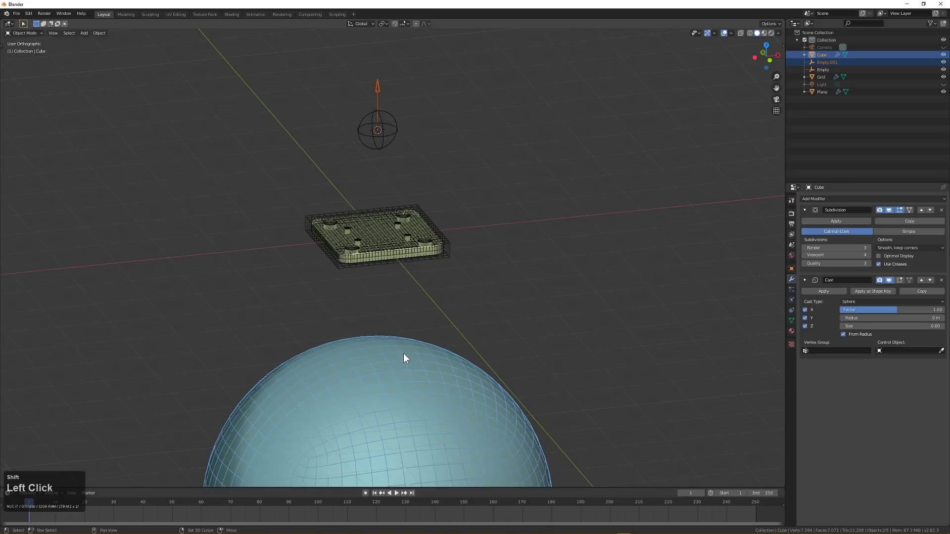
pyautogui.press('space')
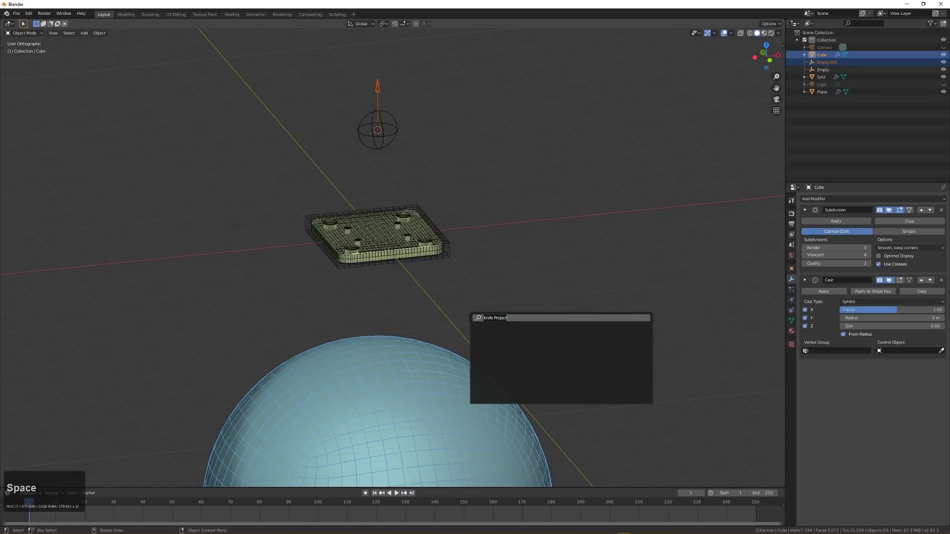
pyautogui.write('track')
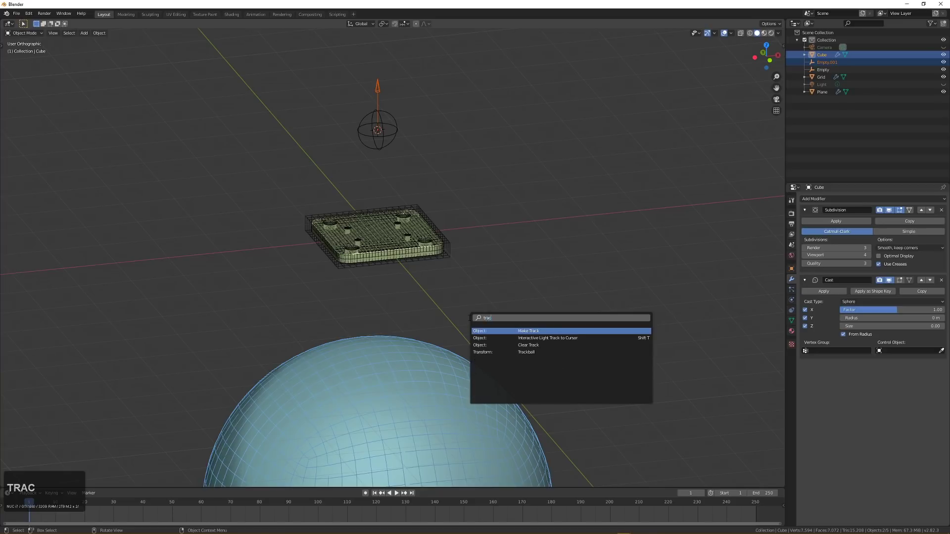
pyautogui.click(492, 331)
pyautogui.click(640, 328)
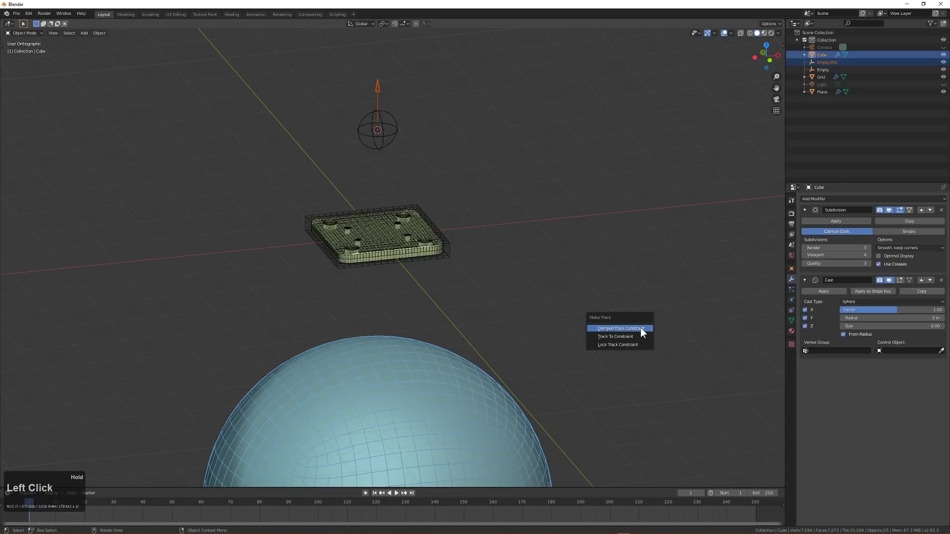
pyautogui.click(616, 335)
pyautogui.moveTo(488, 304); pyautogui.dragTo(388, 294, button='middle')
pyautogui.scroll(-2, 349, 288)
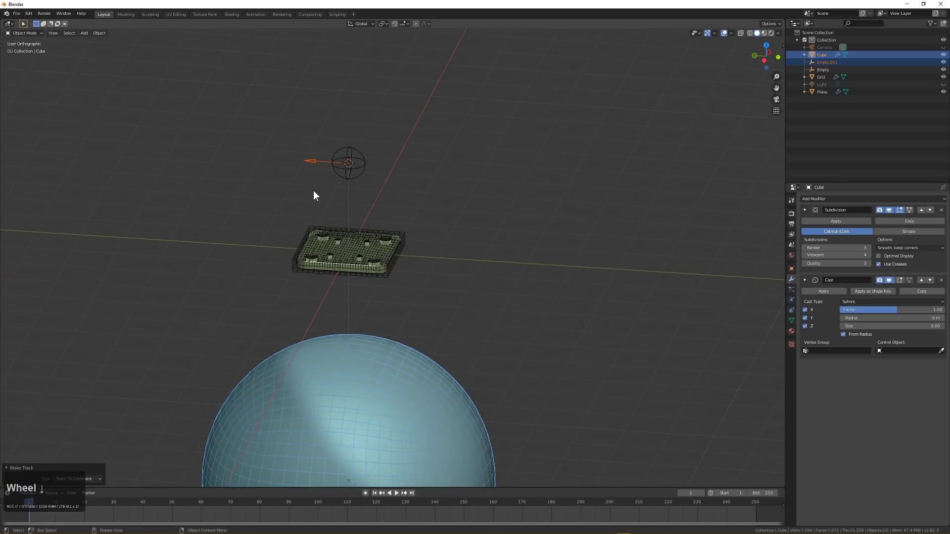
# Step: Set the arrow Empty's tracking constraint to point along Z with Y as the up axis
pyautogui.click(310, 163)
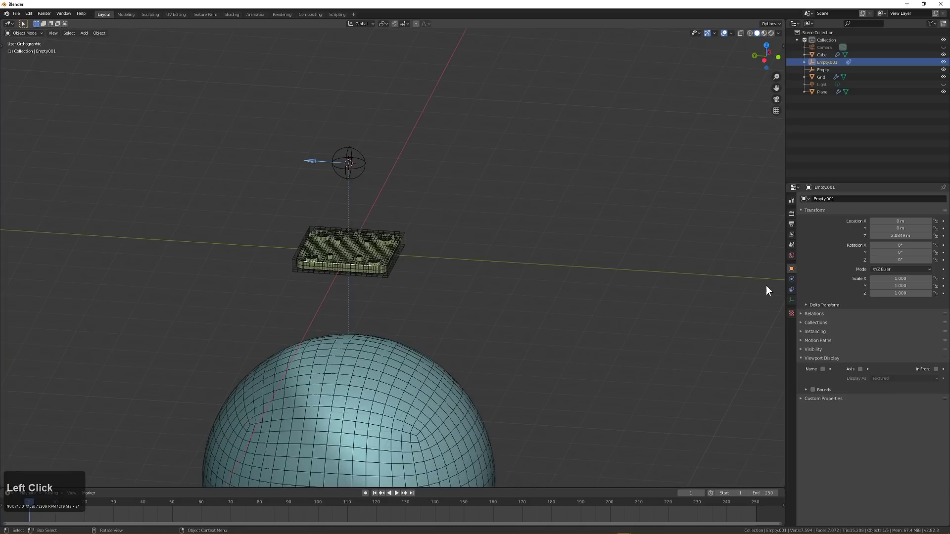
pyautogui.click(791, 289)
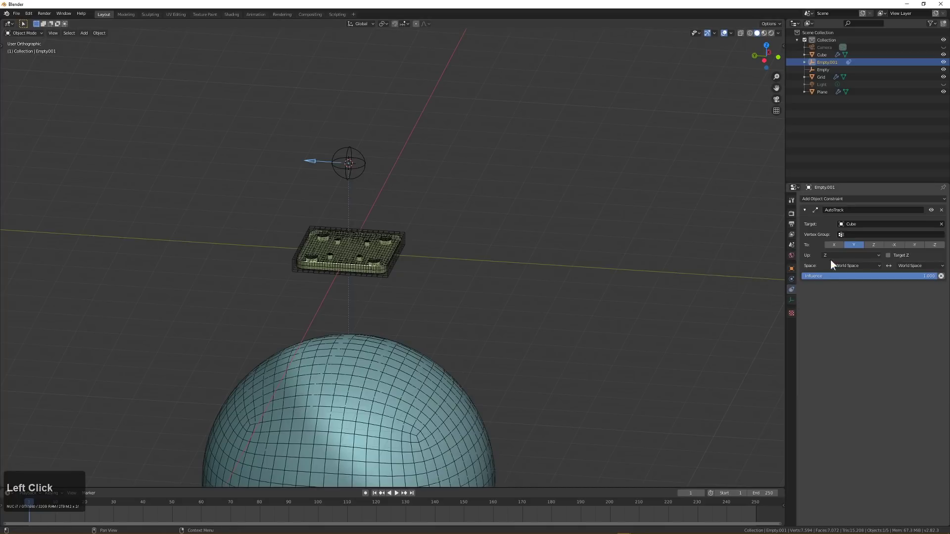
pyautogui.click(872, 245)
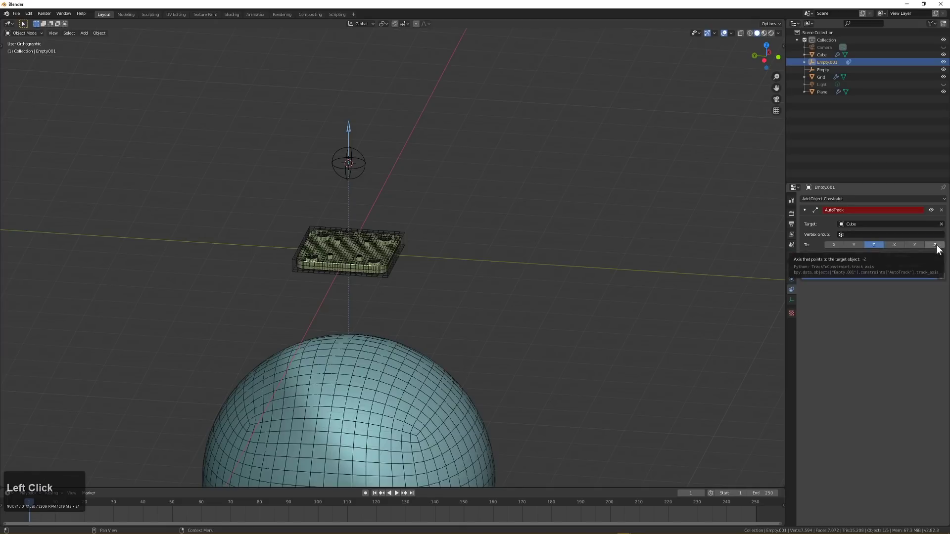
pyautogui.click(935, 244)
pyautogui.click(859, 256)
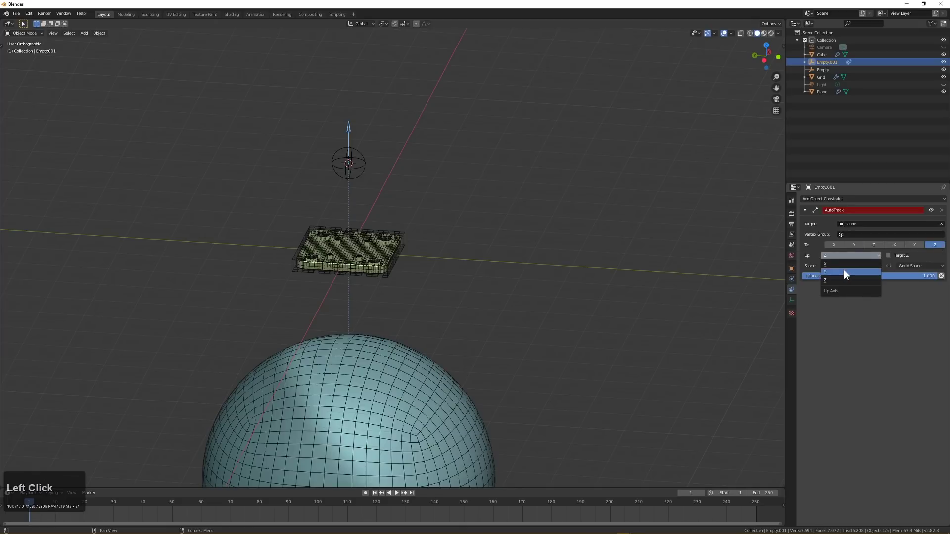
pyautogui.click(844, 271)
pyautogui.click(873, 245)
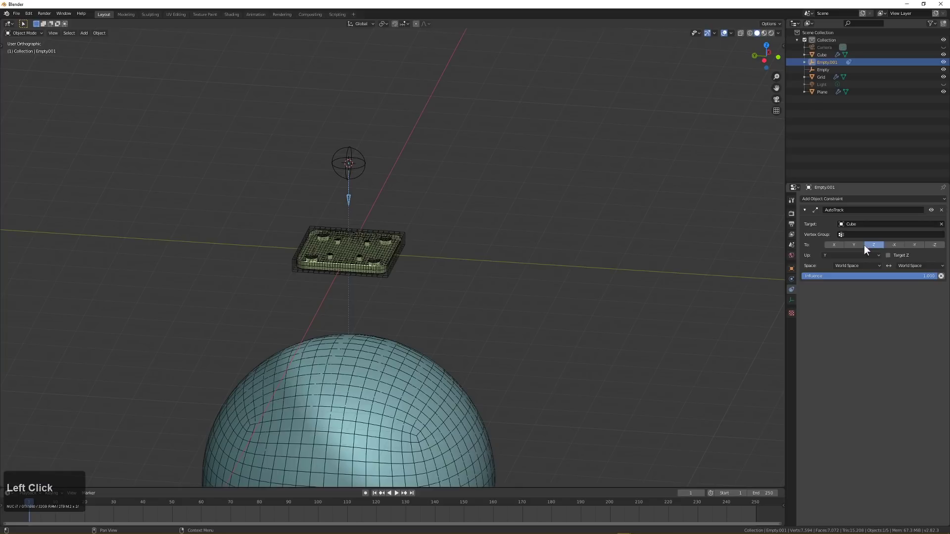
# Step: Test the arrow Empty's tracking by moving the sphere around, cancel the move and deselect everything
pyautogui.moveTo(456, 245); pyautogui.dragTo(420, 304, button='middle')
pyautogui.scroll(-2, 420, 304)
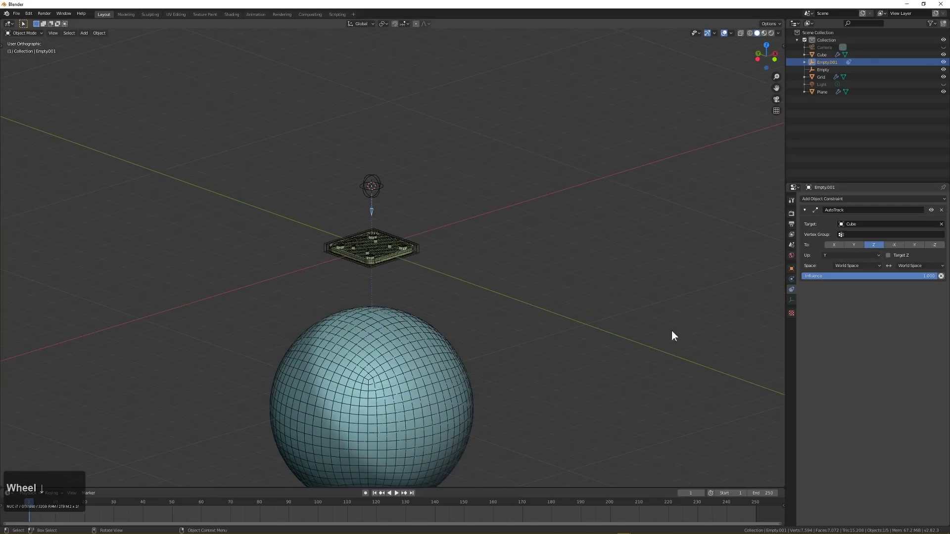
pyautogui.click(404, 410)
pyautogui.press('g')
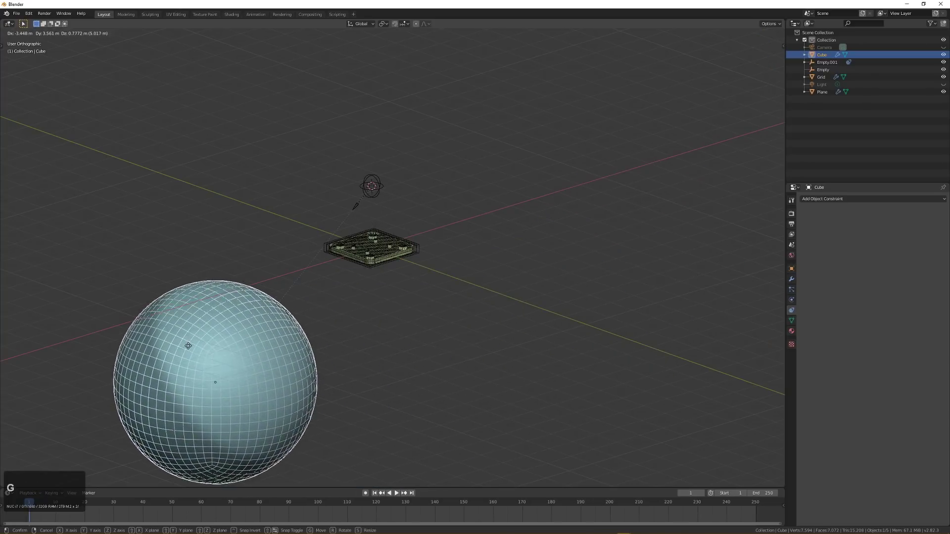
pyautogui.rightClick(307, 325)
pyautogui.moveTo(307, 326); pyautogui.dragTo(379, 287, button='middle')
pyautogui.scroll(3, 452, 255)
pyautogui.moveTo(452, 255); pyautogui.dragTo(376, 267, button='middle')
pyautogui.hotkey('alt', 'a')
# Step: Parent the plate and its grid cage to the arrow Empty with Object (Keep Transform), and clear the selection
pyautogui.scroll(4, 399, 258)
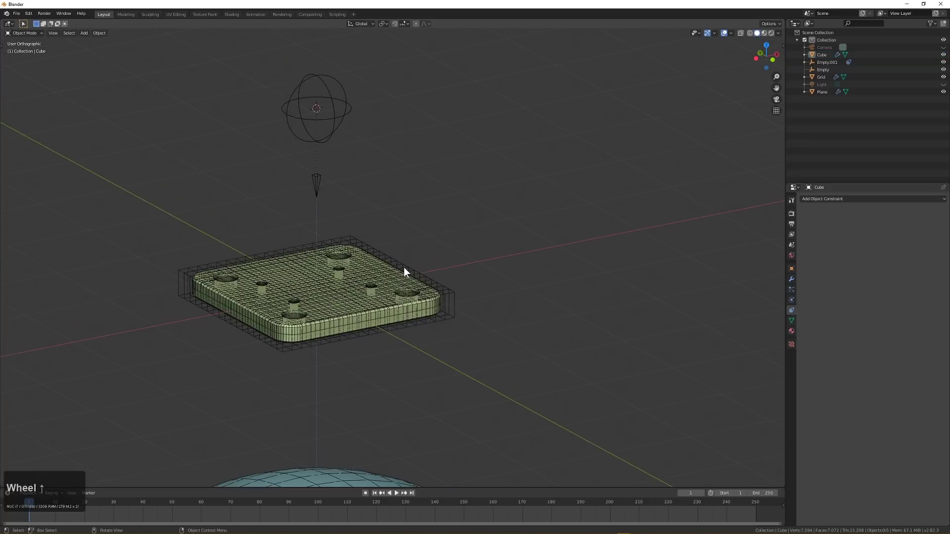
pyautogui.keyDown('shift'); pyautogui.click(382, 285); pyautogui.keyUp('shift')
pyautogui.keyDown('shift'); pyautogui.click(382, 286); pyautogui.keyUp('shift')
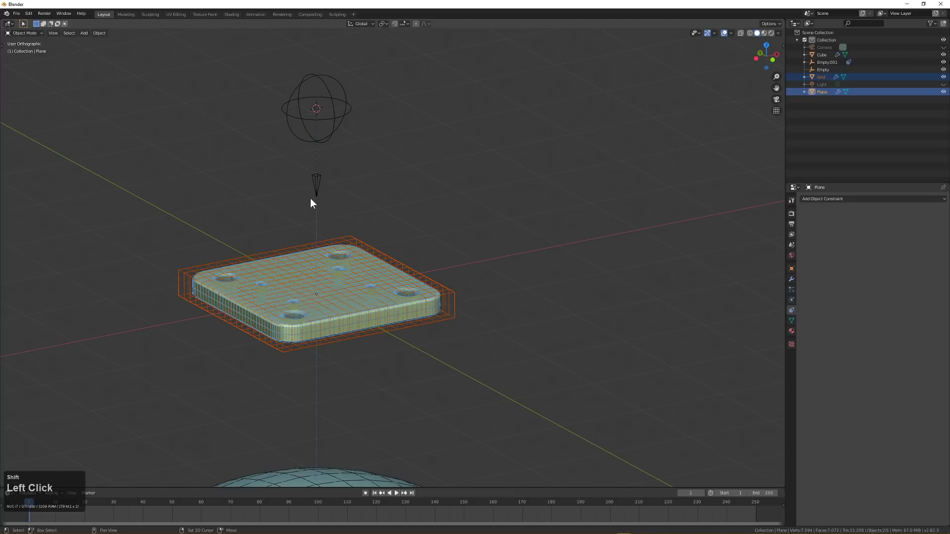
pyautogui.keyDown('shift'); pyautogui.click(313, 180); pyautogui.keyUp('shift')
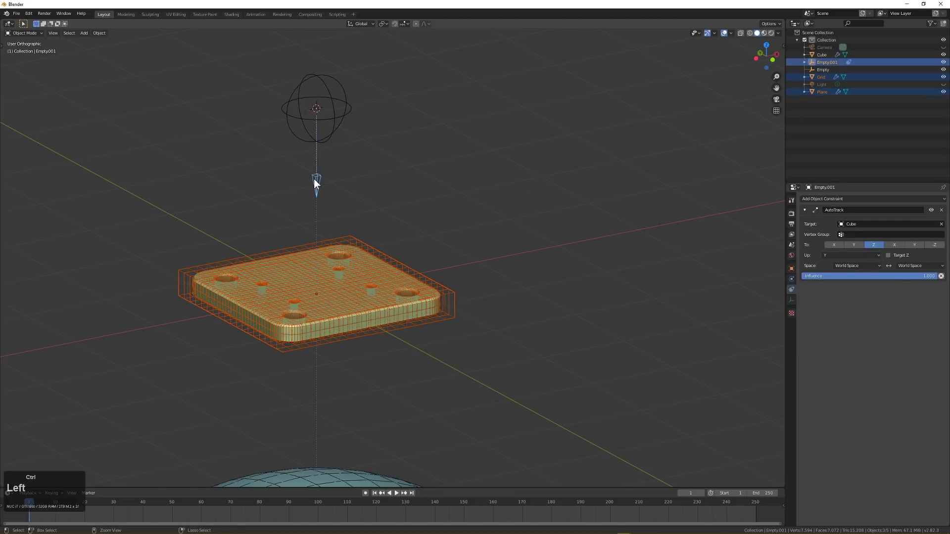
pyautogui.hotkey('ctrl', 'p')
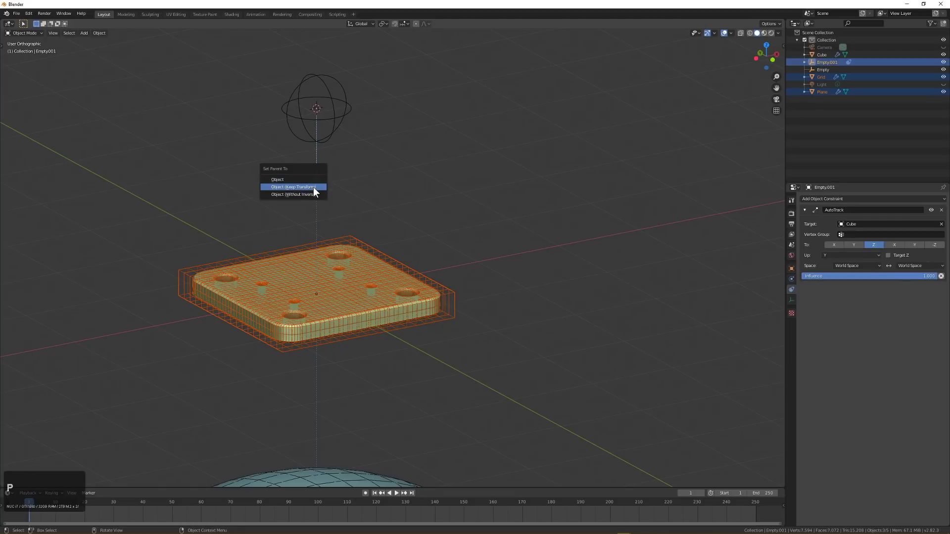
pyautogui.click(313, 187)
pyautogui.press('a')
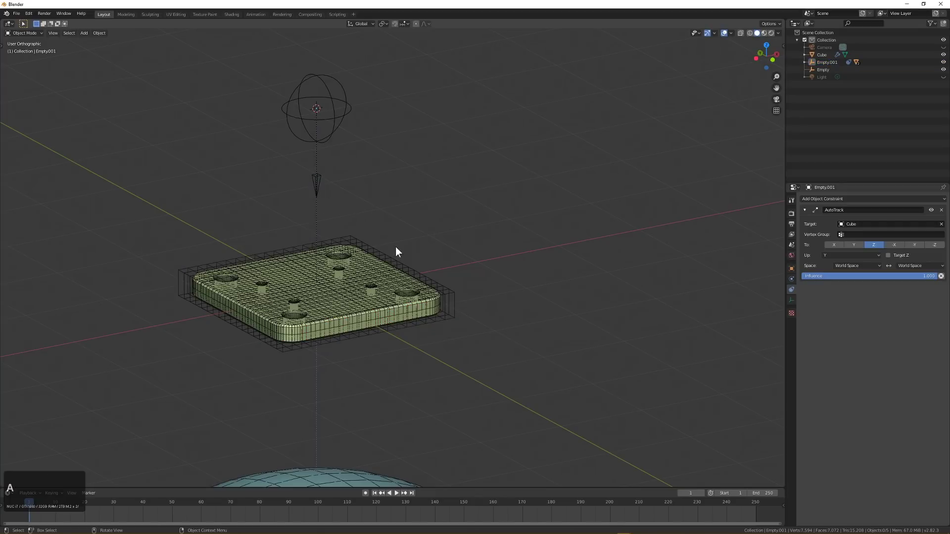
# Step: Test how the parented plate follows the sphere by moving the sphere, and cancel the move
pyautogui.click(317, 185)
pyautogui.click(335, 120)
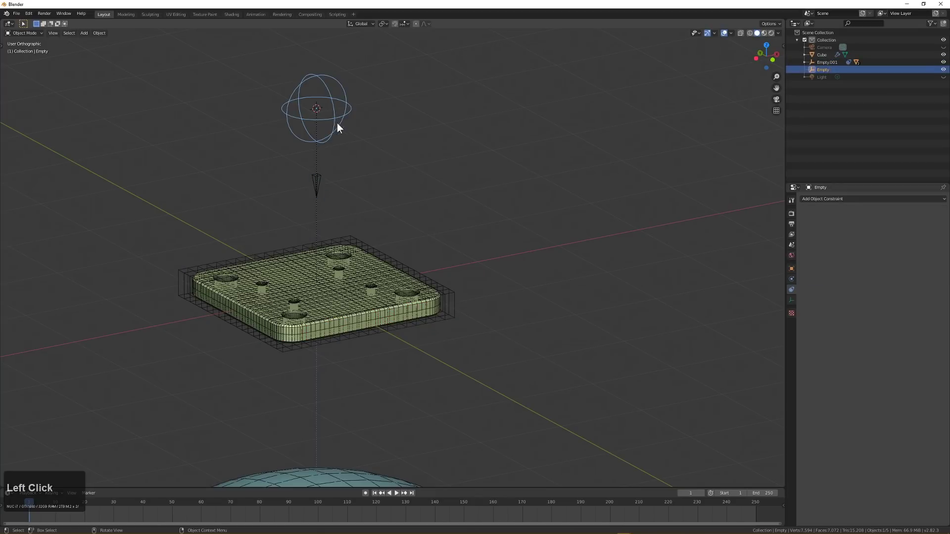
pyautogui.scroll(-3, 427, 280)
pyautogui.click(404, 398)
pyautogui.press('g')
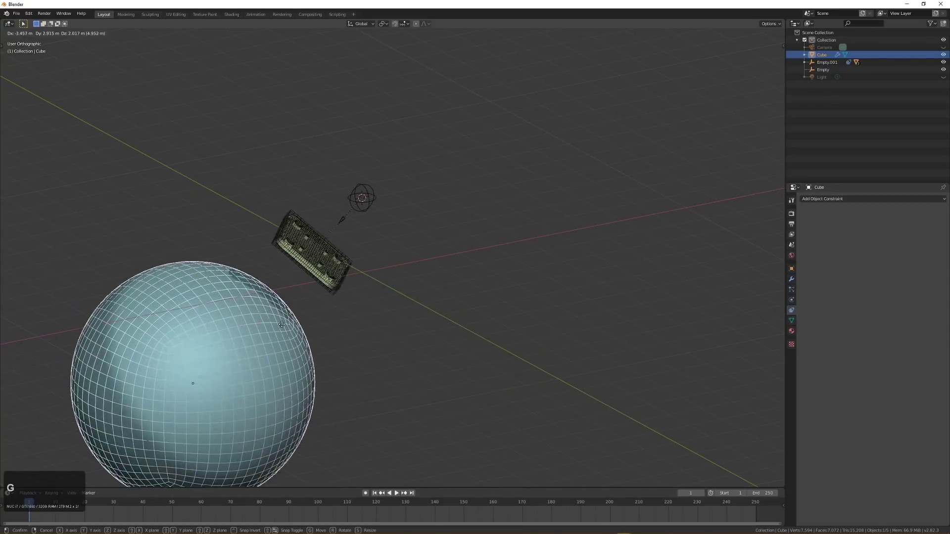
pyautogui.press('Escape')
pyautogui.scroll(2, 479, 275)
pyautogui.keyDown('shift'); pyautogui.moveTo(495, 297); pyautogui.dragTo(508, 250, button='middle'); pyautogui.keyUp('shift')
pyautogui.scroll(2, 435, 280)
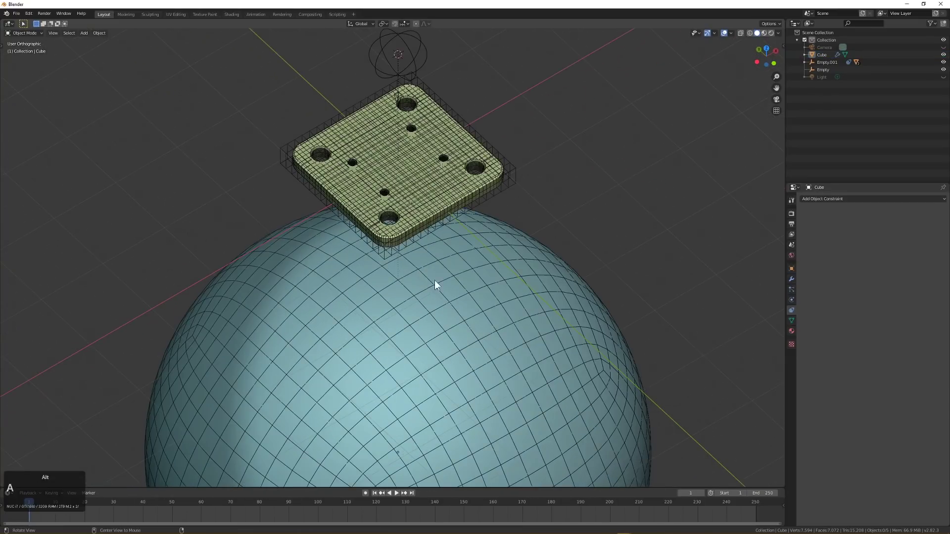
# Step: Add a Shrinkwrap modifier to the grid cage with the large sphere as its target
pyautogui.click(516, 194)
pyautogui.moveTo(477, 284); pyautogui.dragTo(426, 302, button='middle')
pyautogui.scroll(2, 426, 303)
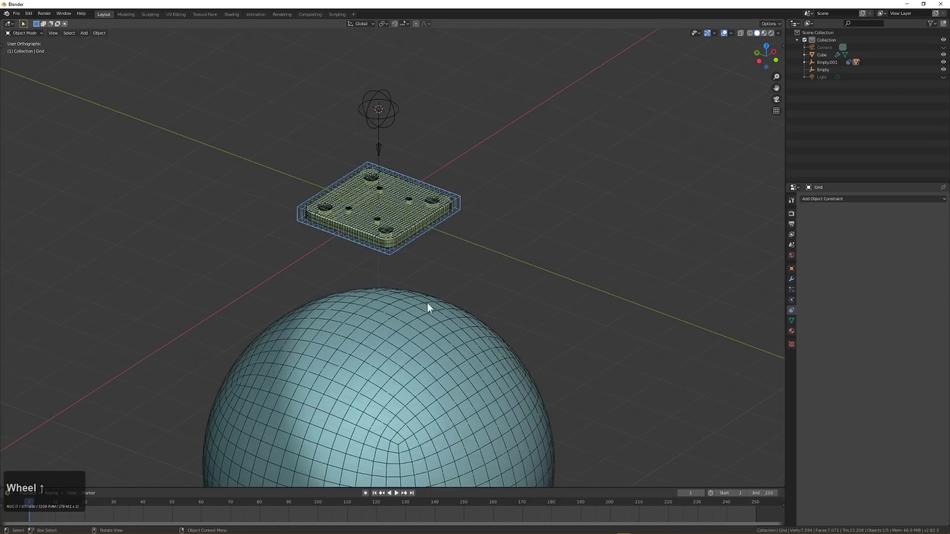
pyautogui.click(791, 280)
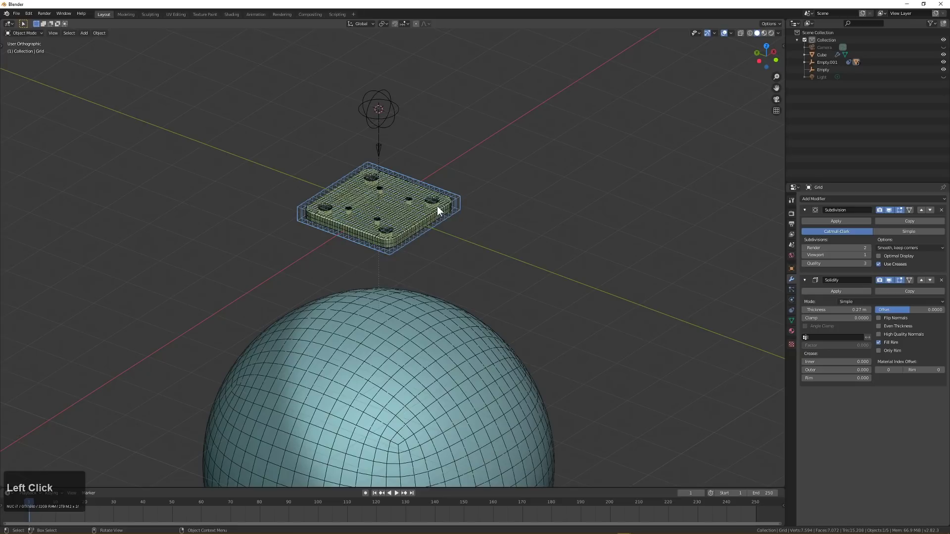
pyautogui.click(842, 199)
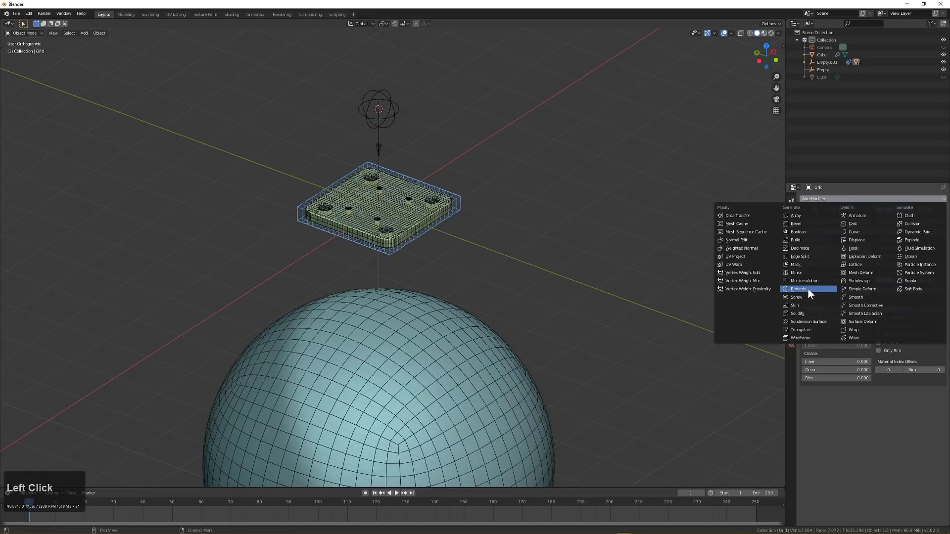
pyautogui.click(863, 281)
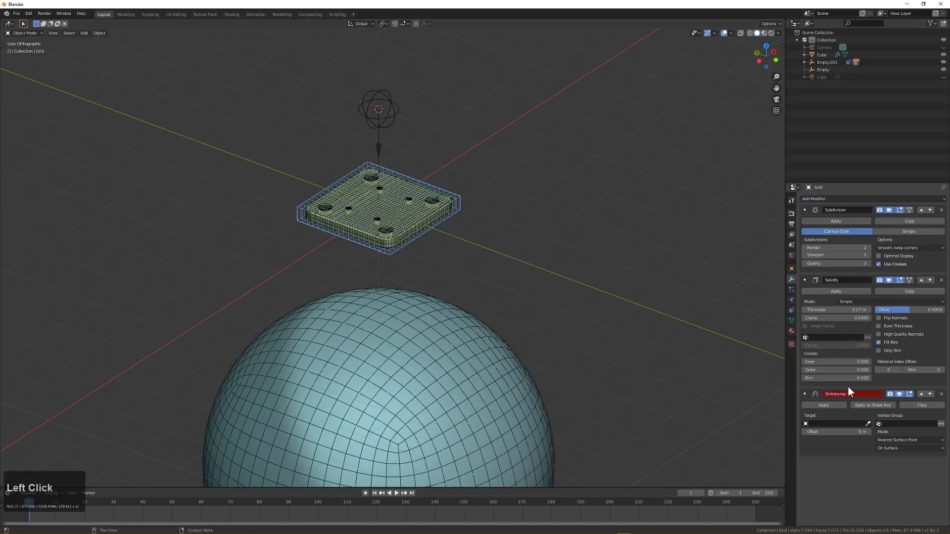
pyautogui.click(868, 423)
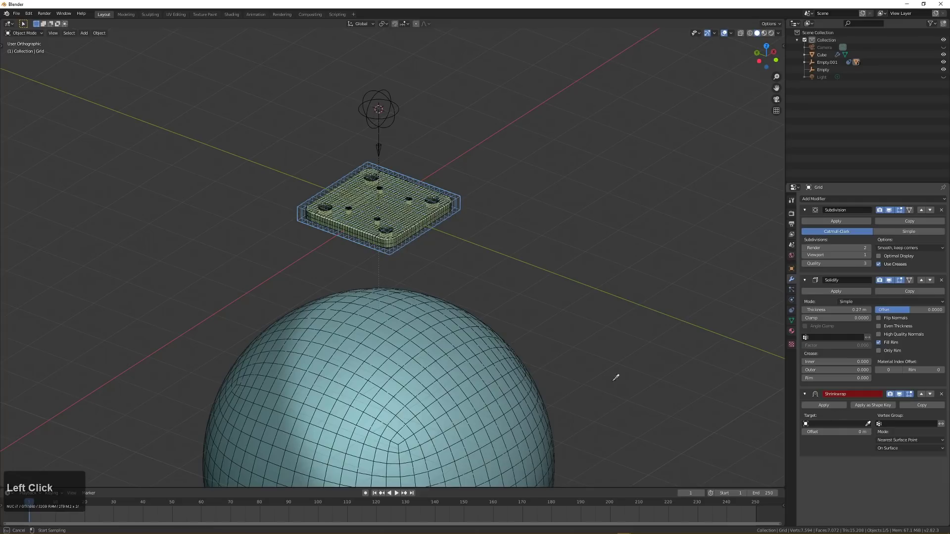
pyautogui.click(488, 402)
# Step: Inspect the shrinkwrapped plate on the sphere with X-ray display, and hide the sphere
pyautogui.scroll(5, 411, 328)
pyautogui.hotkey('alt', 'z')
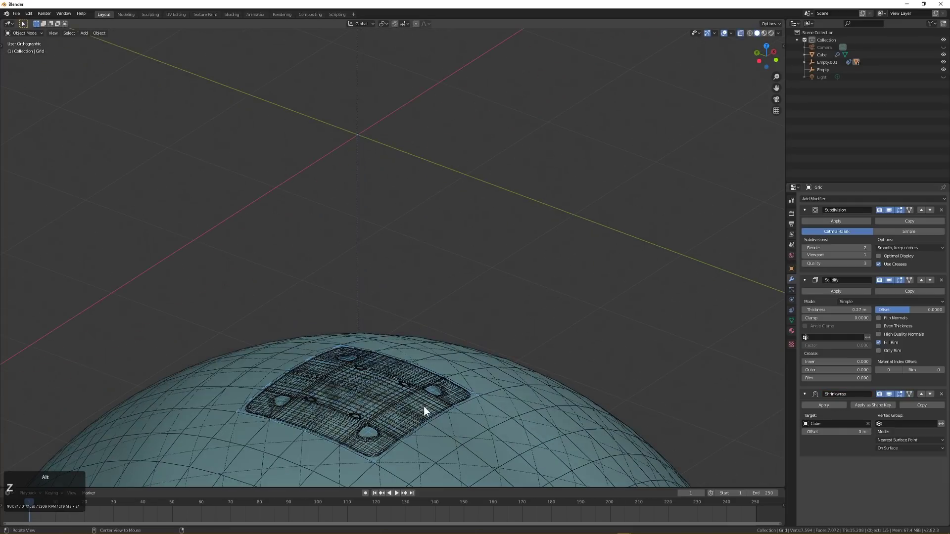
pyautogui.keyDown('shift'); pyautogui.moveTo(412, 400); pyautogui.dragTo(444, 341, button='middle'); pyautogui.keyUp('shift')
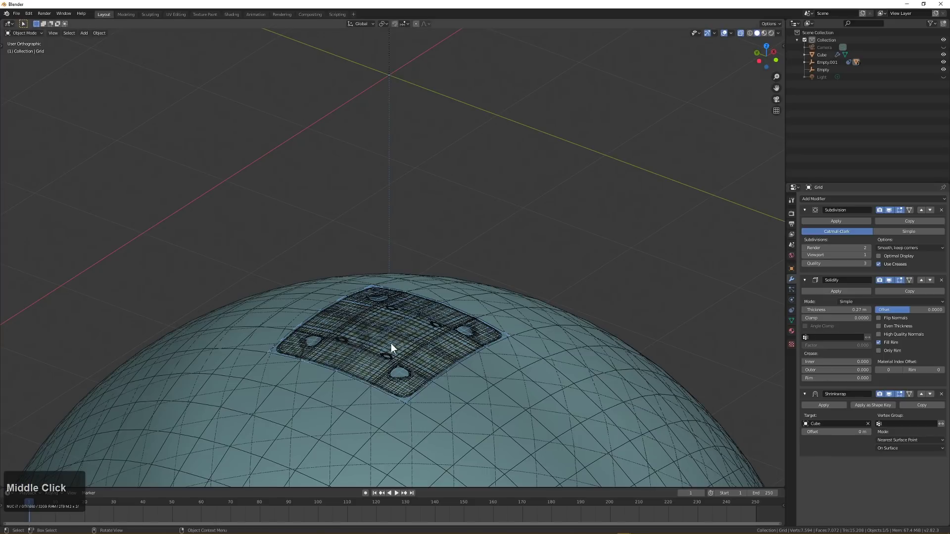
pyautogui.moveTo(391, 343); pyautogui.dragTo(449, 355, button='middle')
pyautogui.scroll(-1, 418, 357)
pyautogui.hotkey('alt', 'z')
pyautogui.click(467, 394)
pyautogui.scroll(-1, 467, 390)
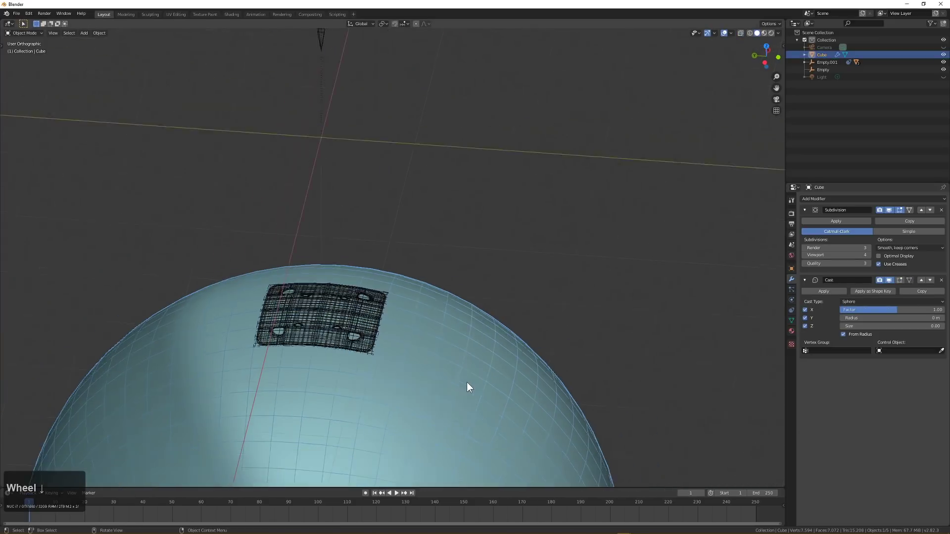
pyautogui.press('h')
pyautogui.scroll(8, 391, 302)
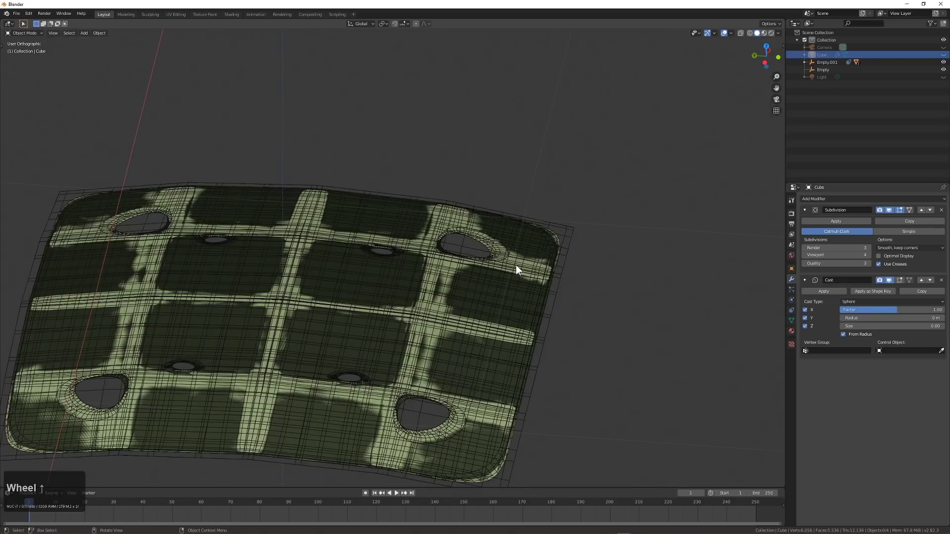
# Step: Move the grid cage's Shrinkwrap modifier to the top of the stack, above Subdivision and Solidify
pyautogui.click(564, 235)
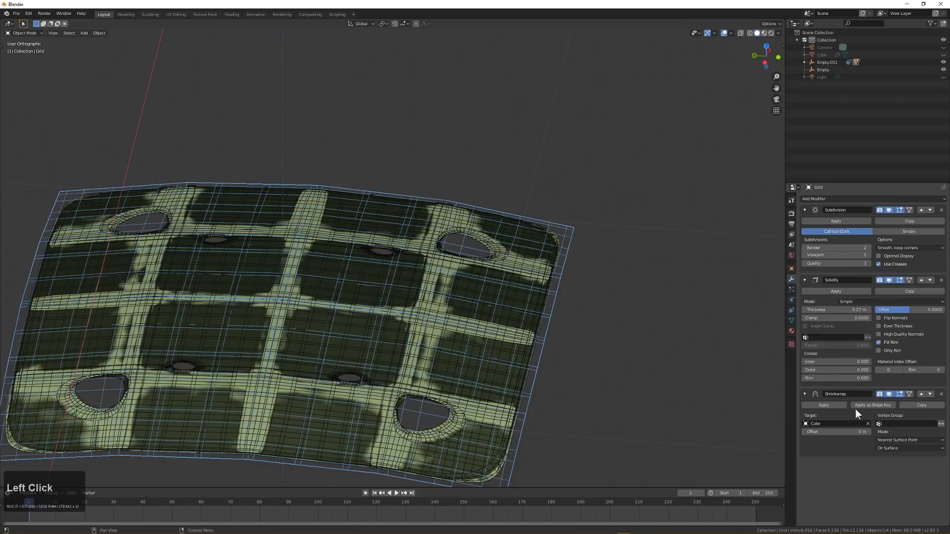
pyautogui.click(920, 394)
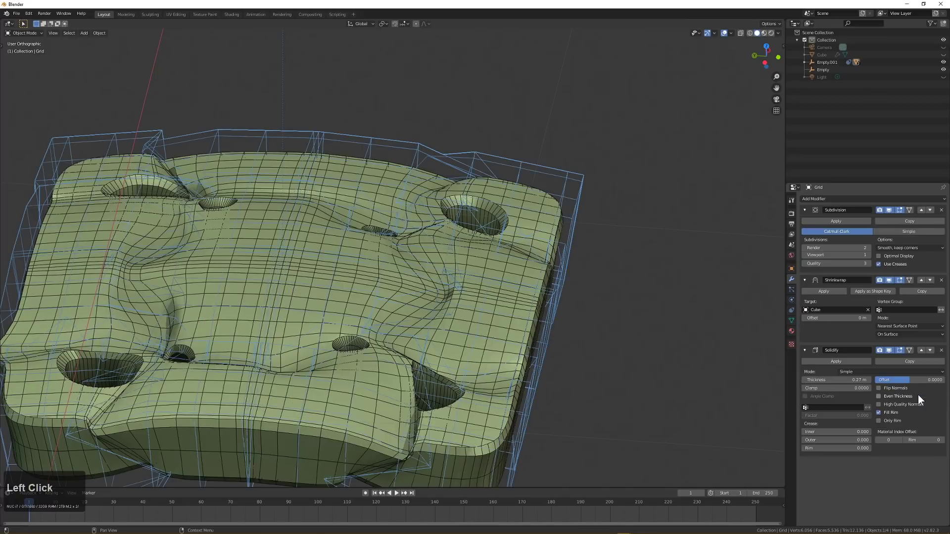
pyautogui.click(922, 281)
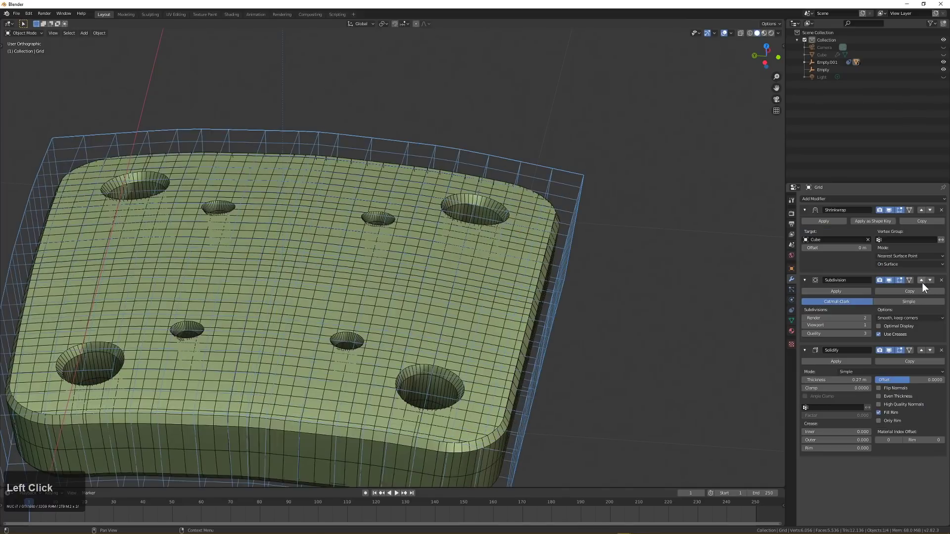
# Step: Set the grid cage's Shrinkwrap modifier to Project mode along the Z axis, in the Negative direction only
pyautogui.scroll(-4, 595, 292)
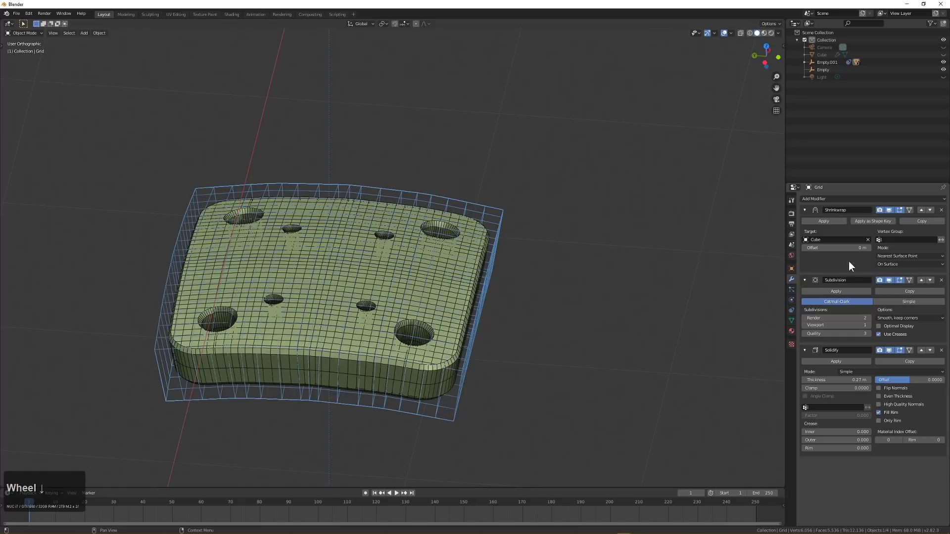
pyautogui.click(898, 256)
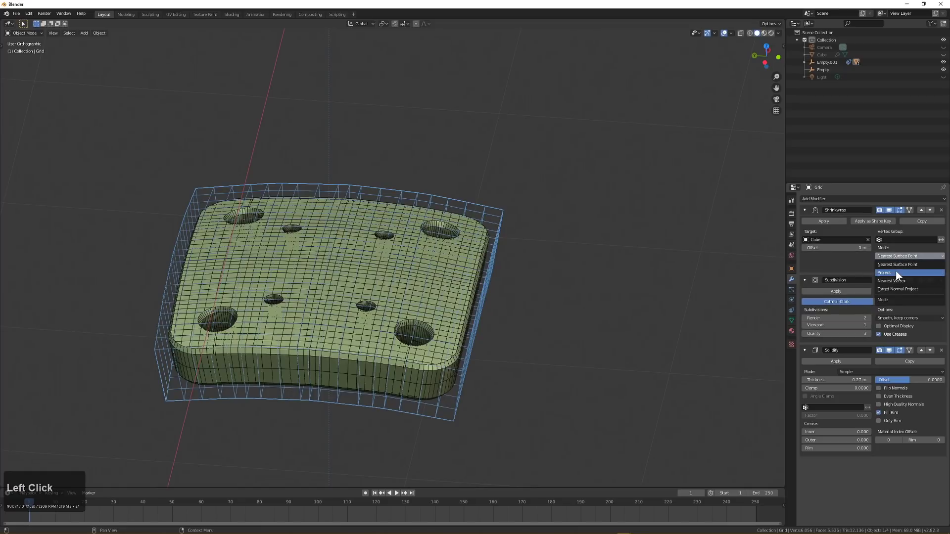
pyautogui.click(896, 273)
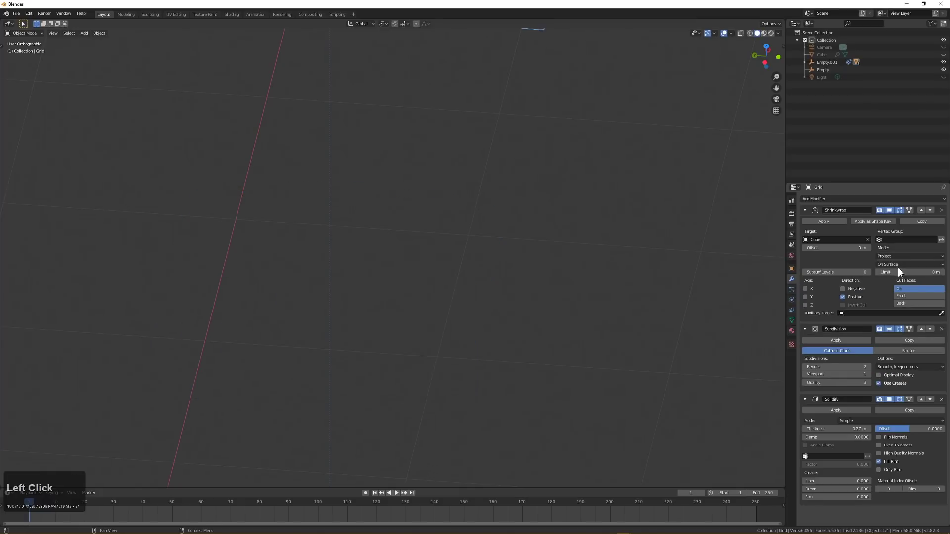
pyautogui.click(900, 264)
pyautogui.click(900, 265)
pyautogui.click(842, 289)
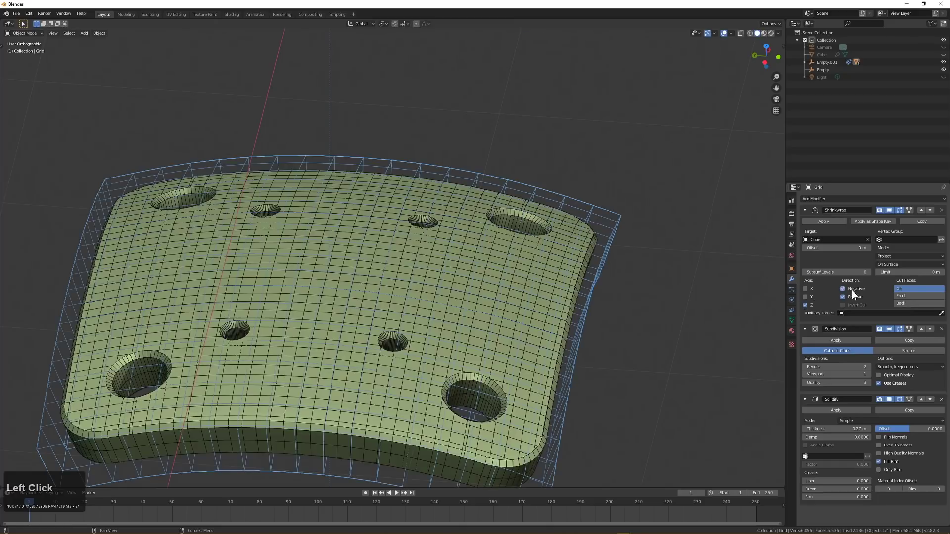
pyautogui.scroll(-4, 548, 328)
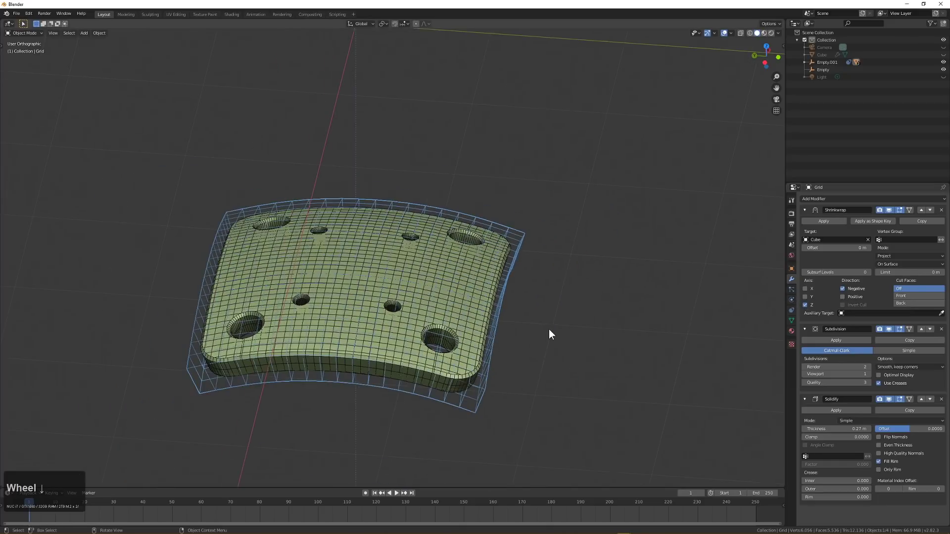
pyautogui.moveTo(548, 329); pyautogui.dragTo(509, 294, button='middle')
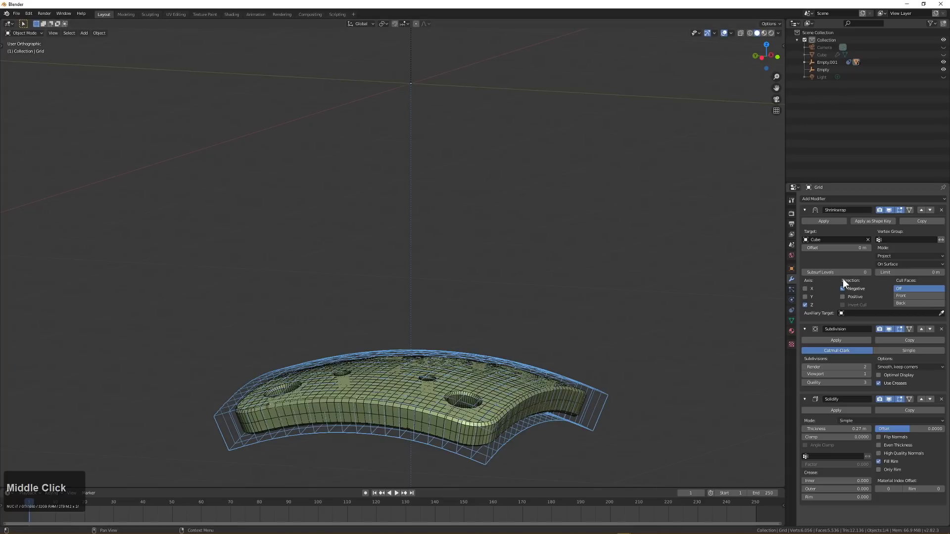
# Step: Set the Subsurf Levels of the grid cage's Shrinkwrap modifier to 3
pyautogui.click(867, 273)
pyautogui.click(866, 274)
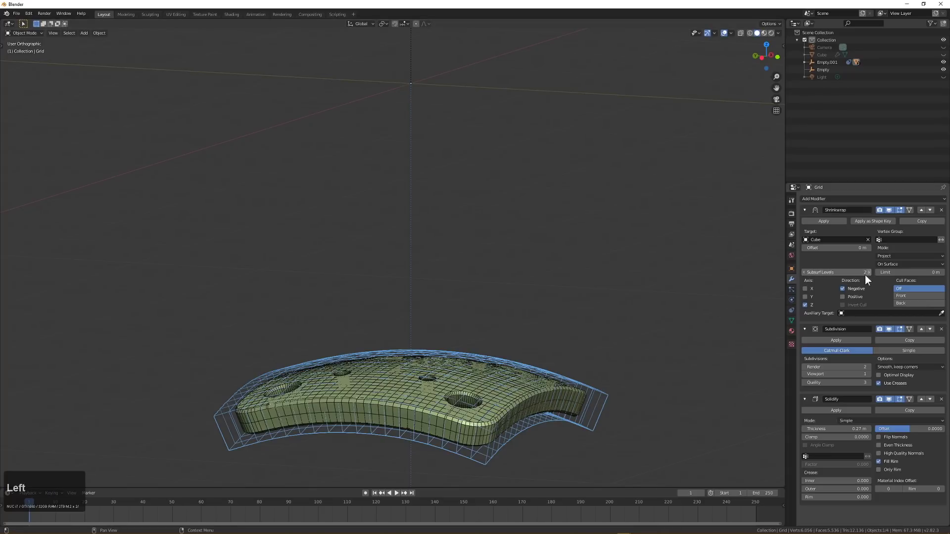
pyautogui.click(867, 273)
pyautogui.moveTo(544, 376); pyautogui.dragTo(453, 292, button='middle')
pyautogui.scroll(-4, 480, 329)
pyautogui.scroll(2, 462, 227)
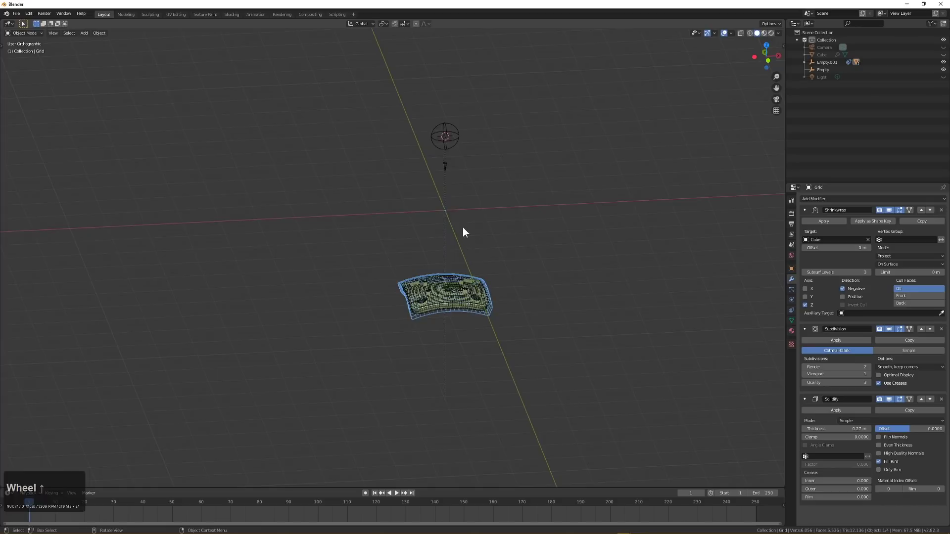
pyautogui.scroll(2, 497, 227)
pyautogui.scroll(-2, 497, 179)
pyautogui.moveTo(497, 179); pyautogui.dragTo(452, 236, button='middle')
pyautogui.scroll(4, 434, 186)
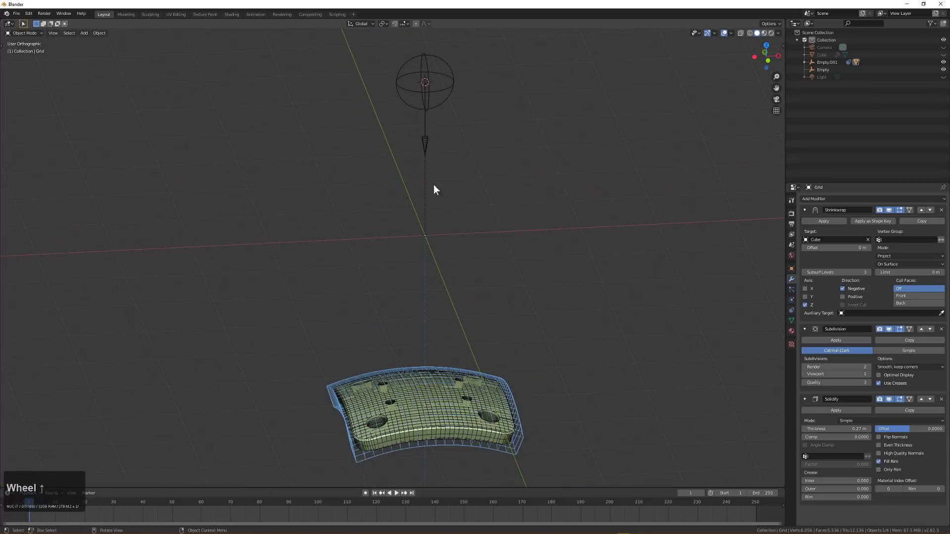
# Step: Test how the plate follows the arrow Empty by moving the arrow, and cancel the move
pyautogui.click(424, 143)
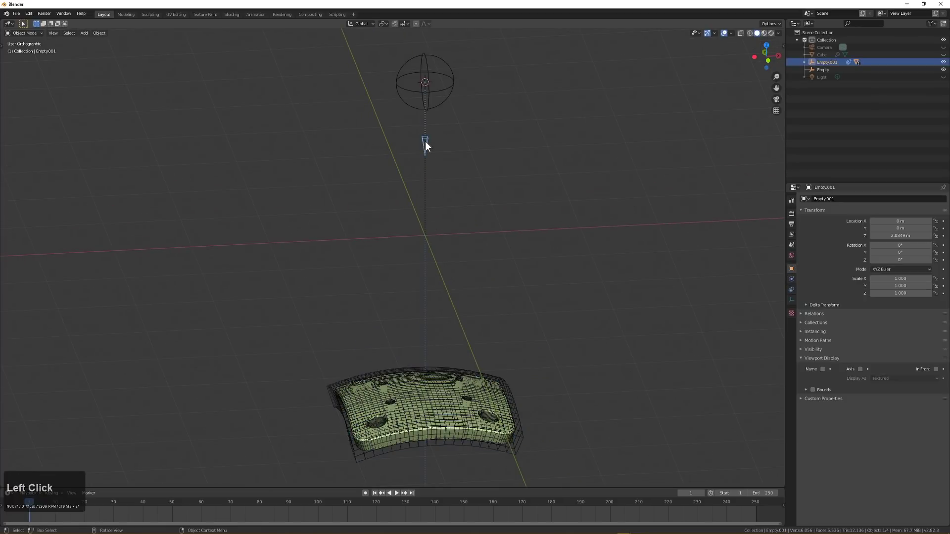
pyautogui.press('g')
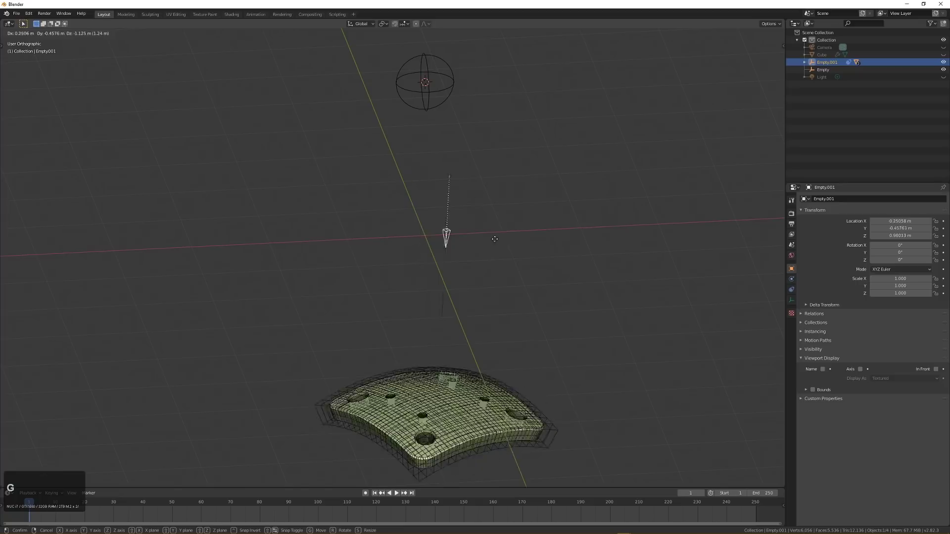
pyautogui.rightClick(414, 213)
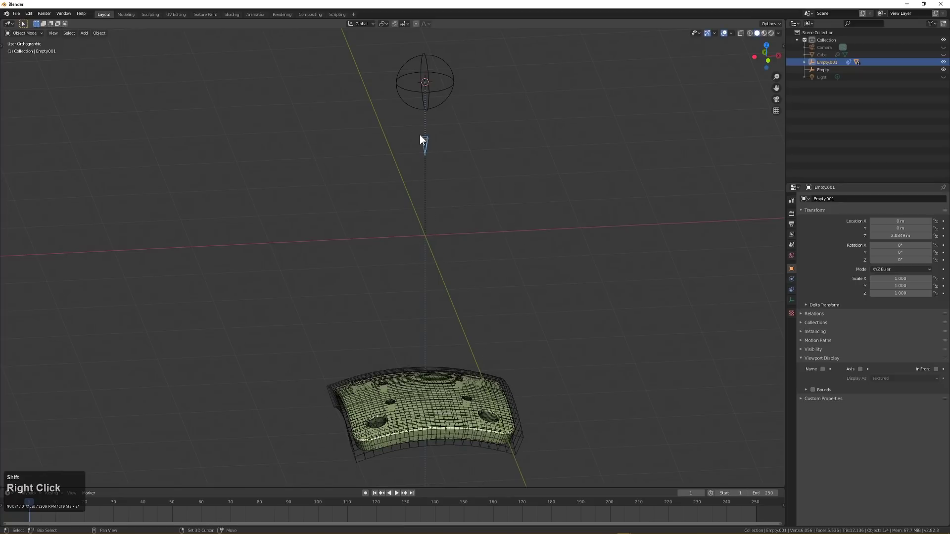
# Step: Parent the arrow Empty to the sphere-shaped Empty using Object (Keep Transform)
pyautogui.keyDown('shift'); pyautogui.click(443, 90); pyautogui.keyUp('shift')
pyautogui.keyDown('shift'); pyautogui.moveTo(453, 105); pyautogui.dragTo(458, 138, button='middle'); pyautogui.keyUp('shift')
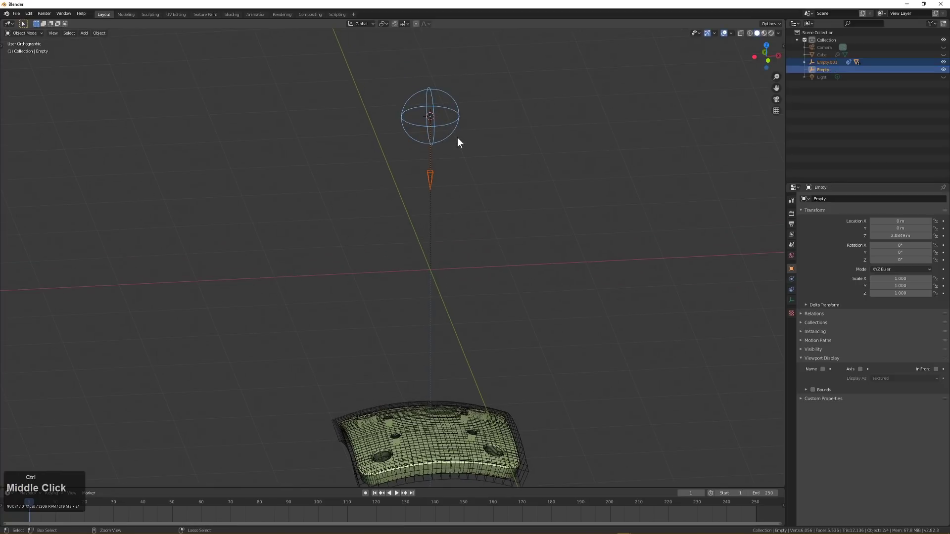
pyautogui.hotkey('ctrl', 'p')
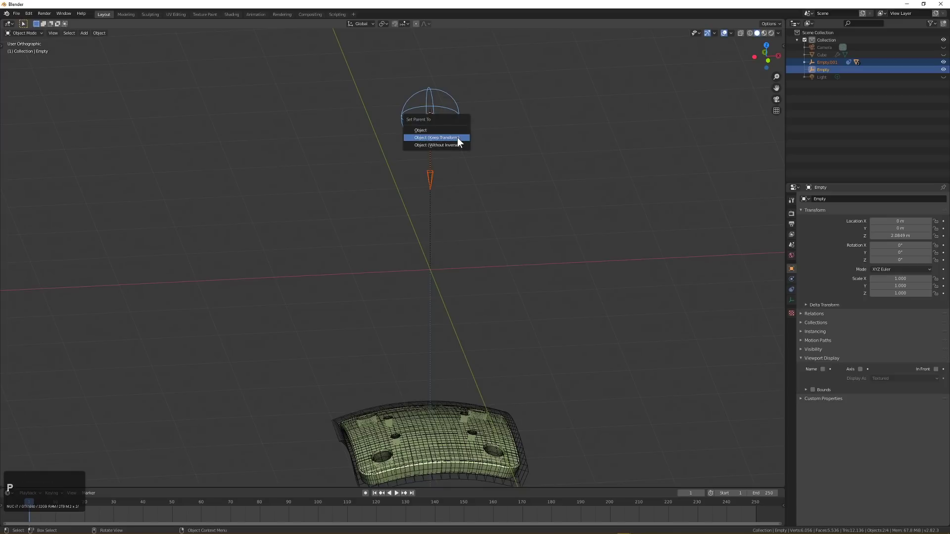
pyautogui.click(446, 138)
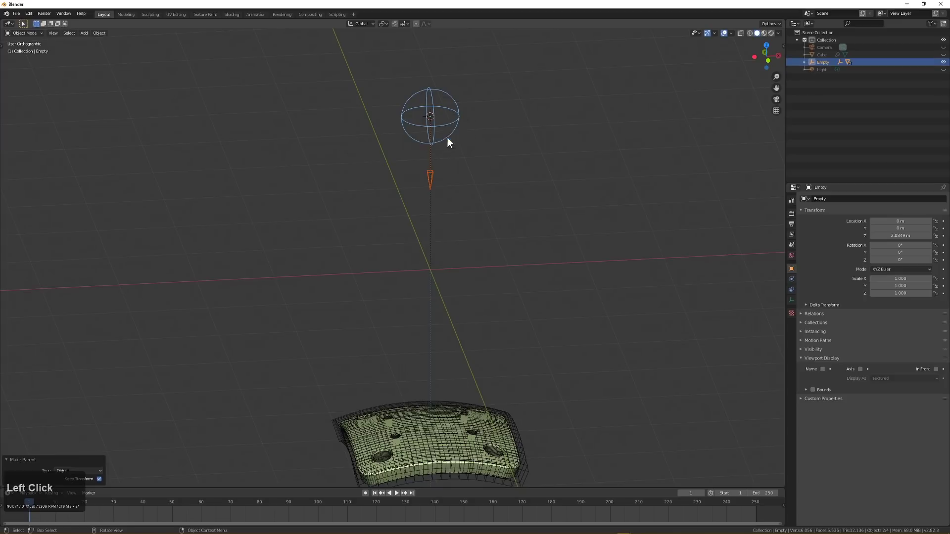
# Step: Test the new parenting by moving the sphere-shaped Empty, and cancel the move
pyautogui.scroll(-2, 414, 138)
pyautogui.moveTo(414, 139); pyautogui.dragTo(465, 191, button='middle')
pyautogui.press('g')
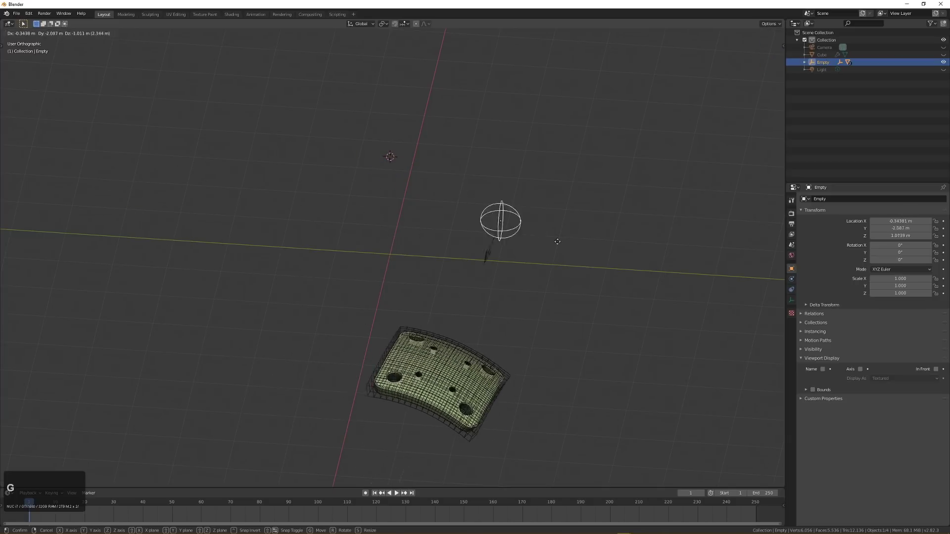
pyautogui.rightClick(409, 217)
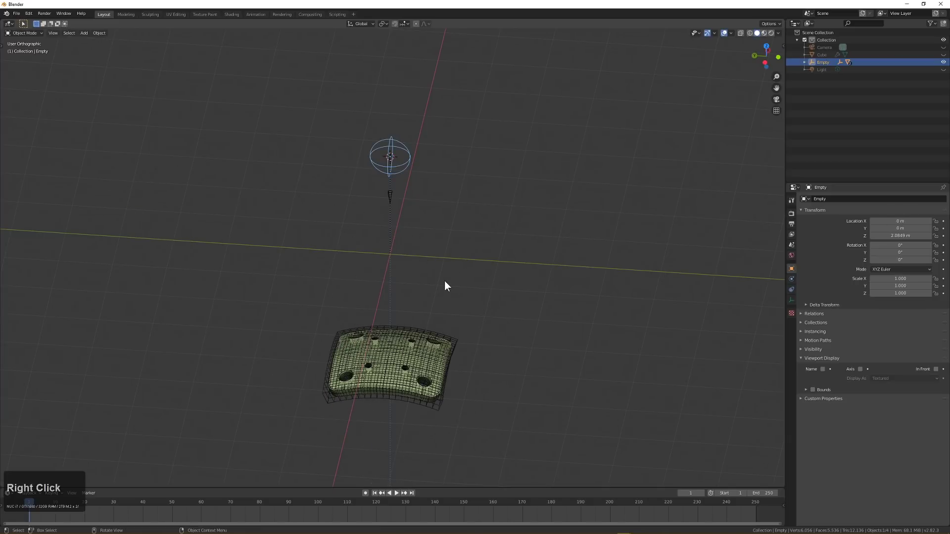
# Step: Unhide all objects, and hide the light and camera again
pyautogui.hotkey('alt', 'a')
pyautogui.moveTo(453, 292)
pyautogui.keyDown('alt'); pyautogui.mouseDown(button='middle')
pyautogui.moveTo(437, 299)
pyautogui.moveTo(446, 334)
pyautogui.moveTo(426, 308)
pyautogui.moveTo(417, 313)
pyautogui.mouseUp(button='middle'); pyautogui.keyUp('alt')
pyautogui.hotkey('alt', 'h')
pyautogui.scroll(-2, 453, 324)
pyautogui.click(397, 147)
pyautogui.moveTo(397, 147); pyautogui.dragTo(412, 229, button='middle')
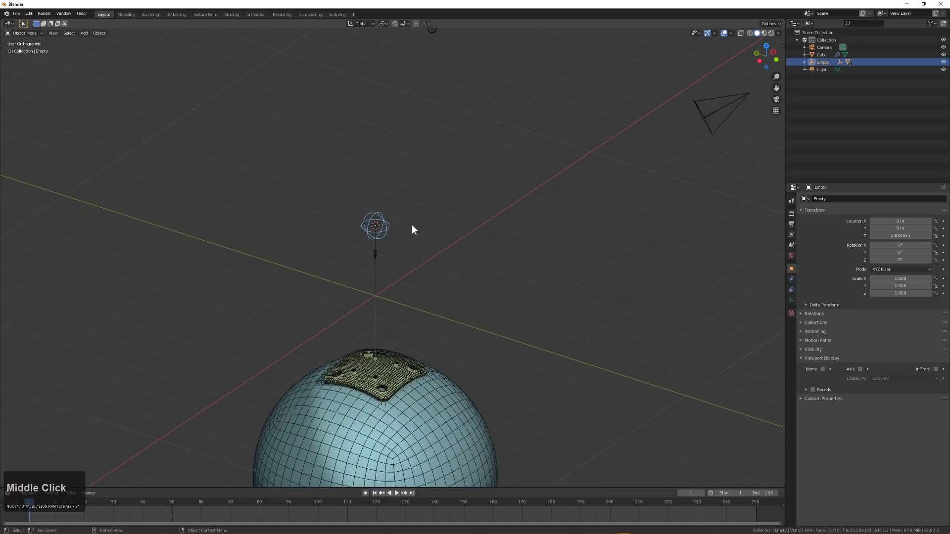
pyautogui.scroll(-2, 459, 111)
pyautogui.click(418, 100)
pyautogui.keyDown('shift'); pyautogui.click(602, 162); pyautogui.keyUp('shift')
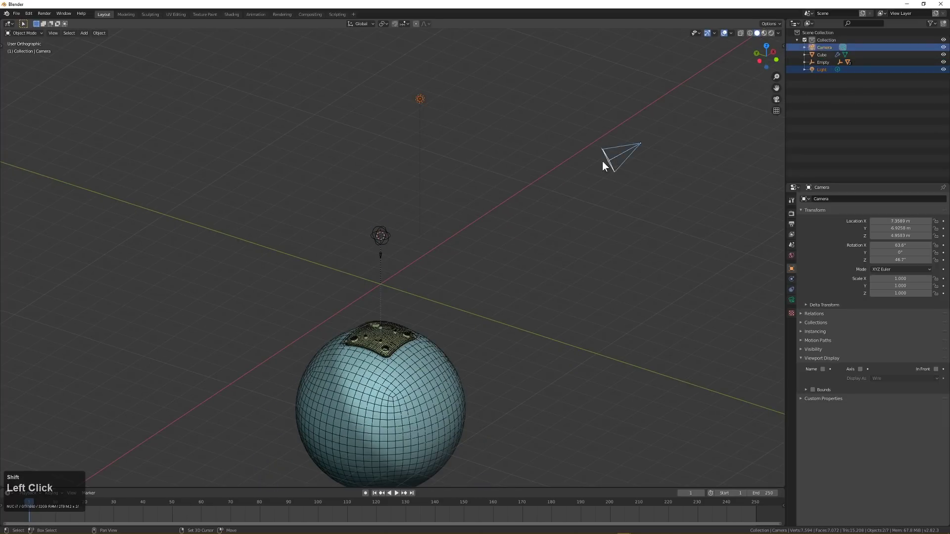
pyautogui.press('h')
pyautogui.keyDown('shift'); pyautogui.scroll(4, 408, 302); pyautogui.keyUp('shift')
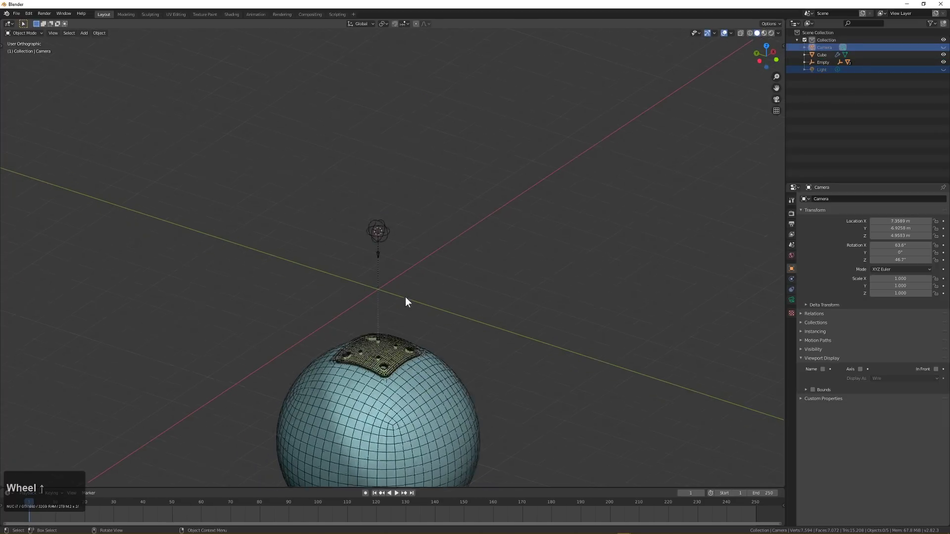
# Step: Select all children of the sphere-shaped Empty and add the Empty itself to the selection
pyautogui.moveTo(406, 338); pyautogui.dragTo(312, 210, button='middle')
pyautogui.click(394, 129)
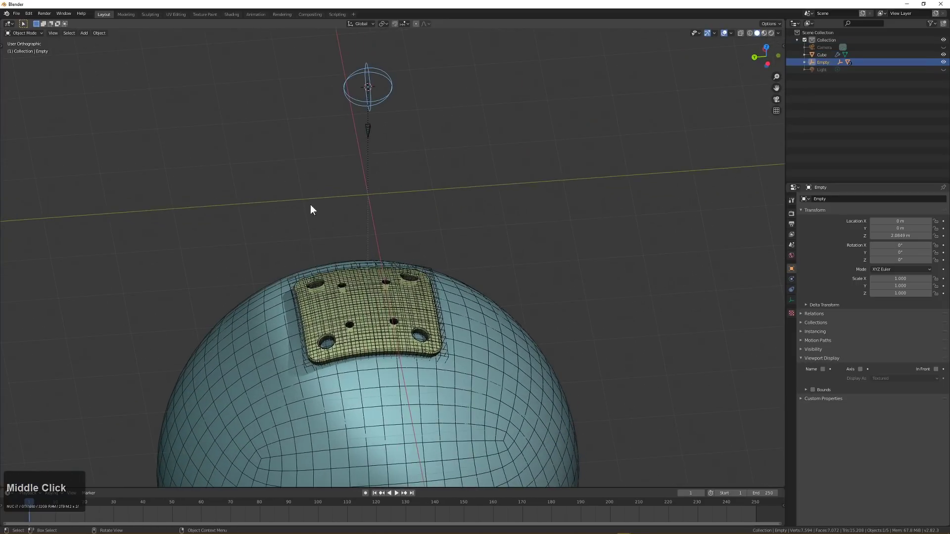
pyautogui.scroll(-2, 400, 275)
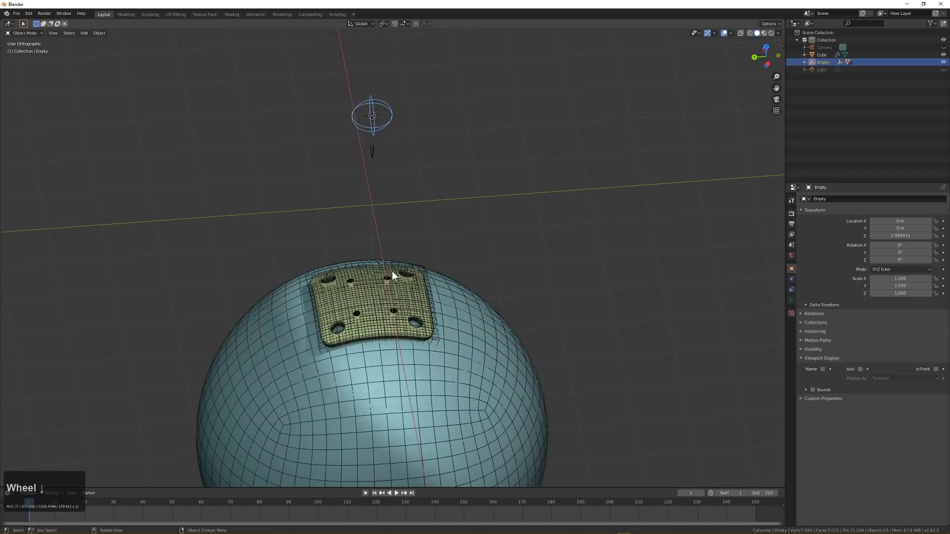
pyautogui.moveTo(391, 271); pyautogui.dragTo(351, 163, button='middle')
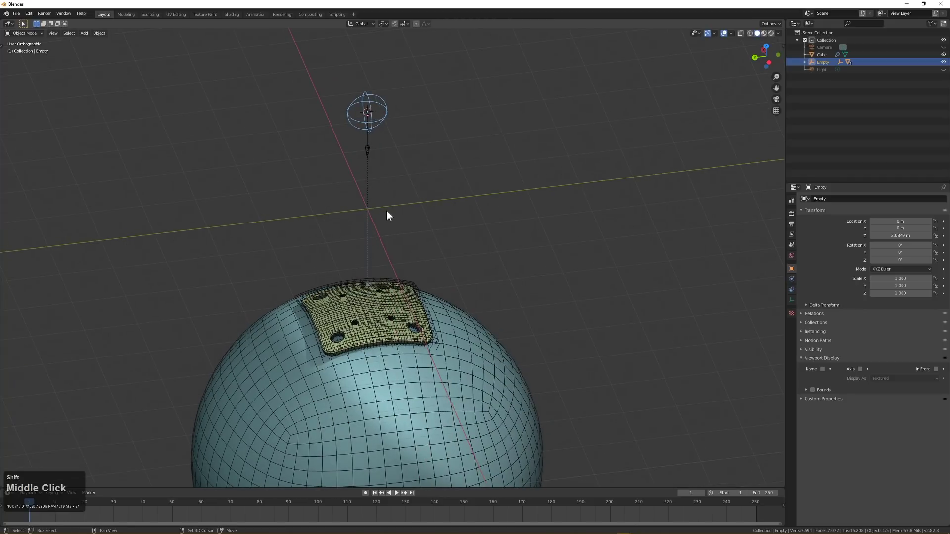
pyautogui.hotkey('shift', 'g')
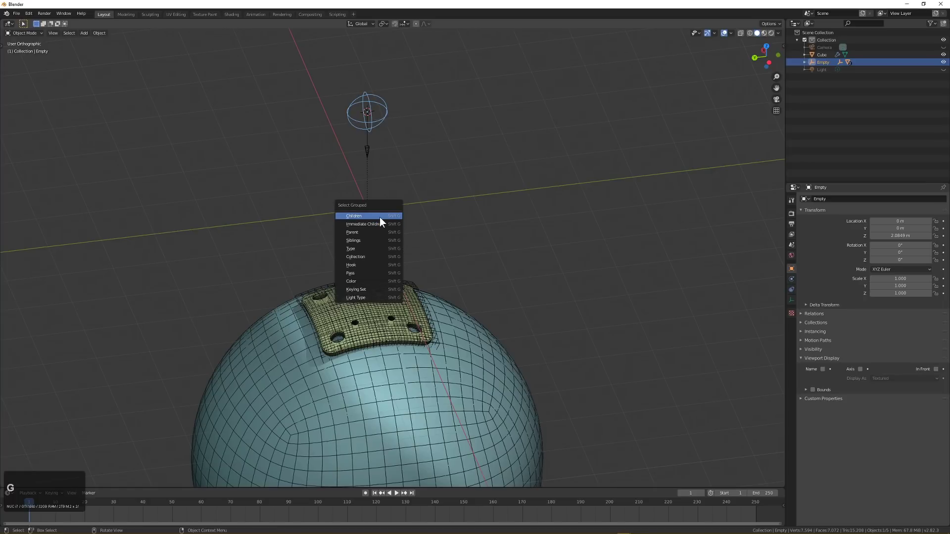
pyautogui.click(379, 216)
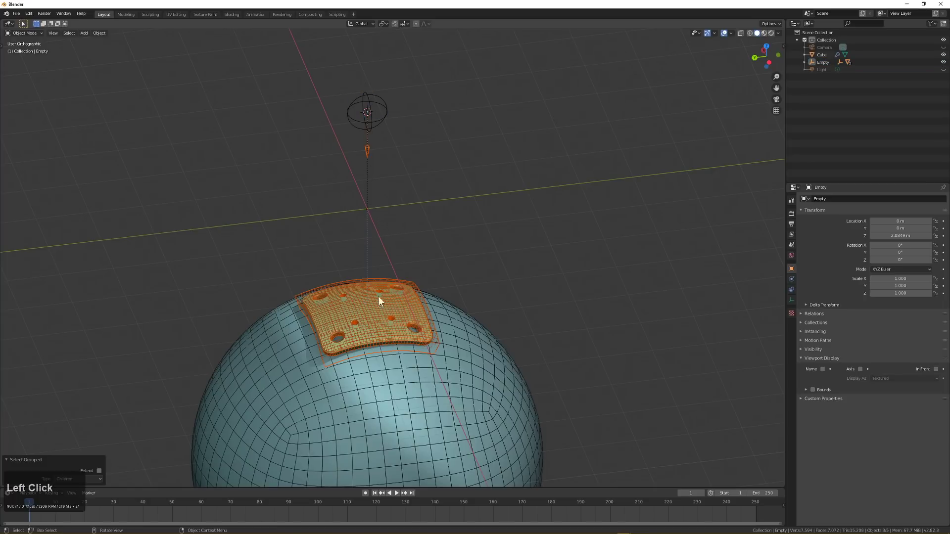
pyautogui.scroll(-6, 381, 311)
pyautogui.scroll(5, 396, 326)
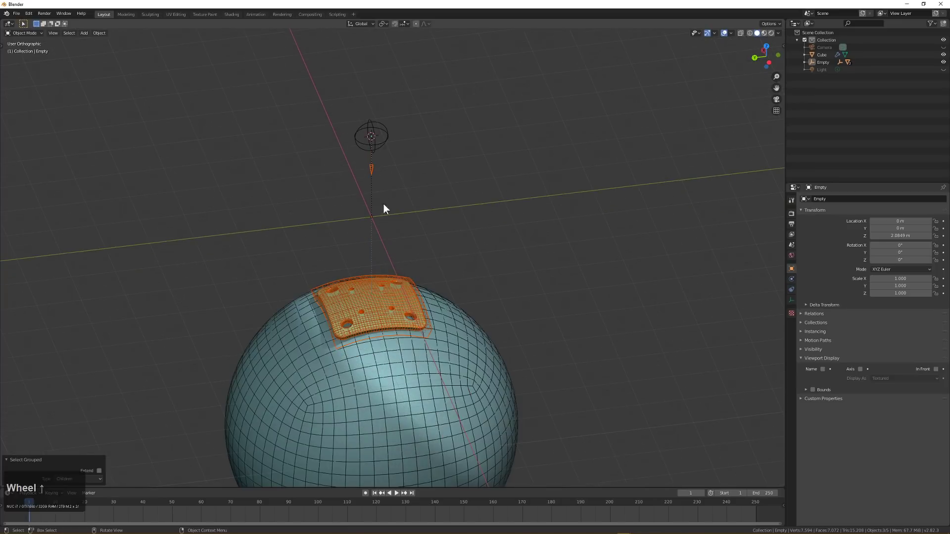
pyautogui.keyDown('shift'); pyautogui.click(388, 138); pyautogui.keyUp('shift')
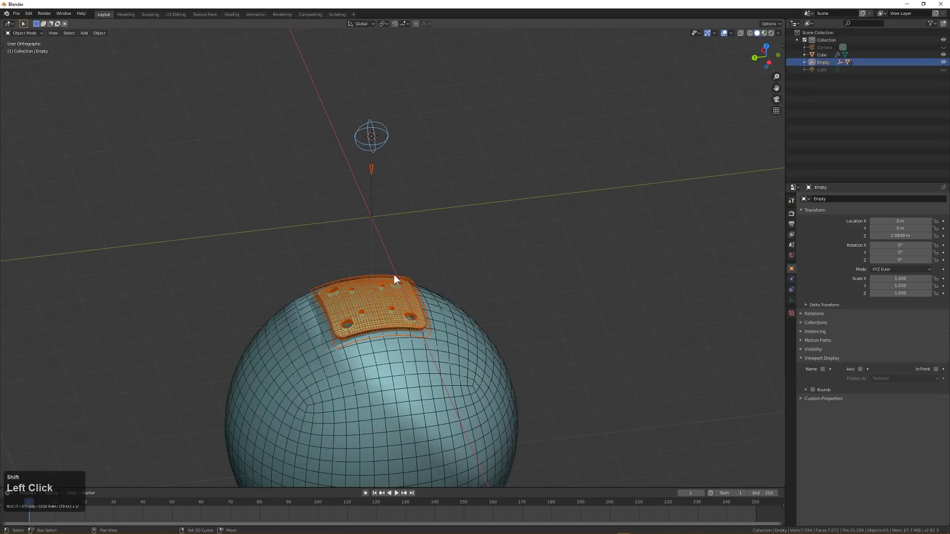
# Step: Duplicate the selected Empties, plate and cage, and move the copy about -1.4 m along the Y axis
pyautogui.hotkey('shift', 'd')
pyautogui.rightClick(391, 216)
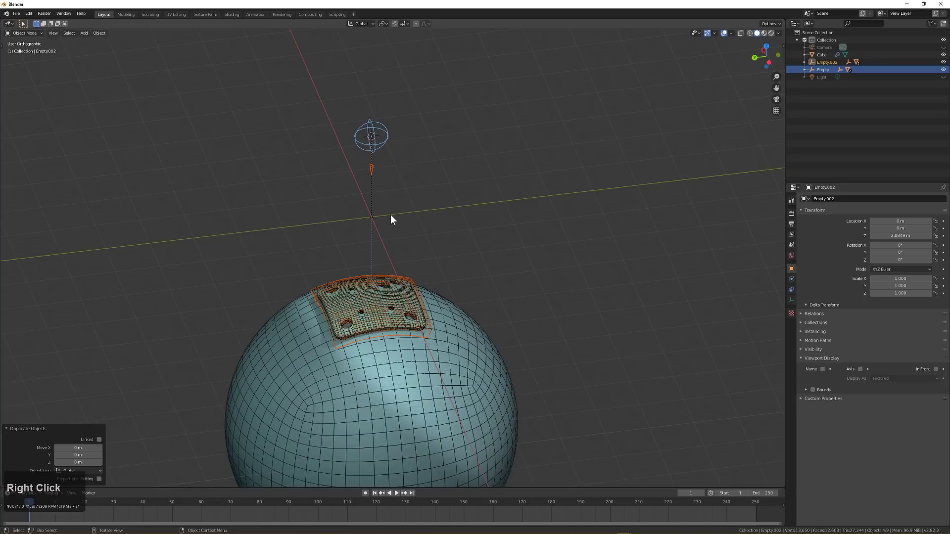
pyautogui.press('shift')
pyautogui.press('g')
pyautogui.press('x')
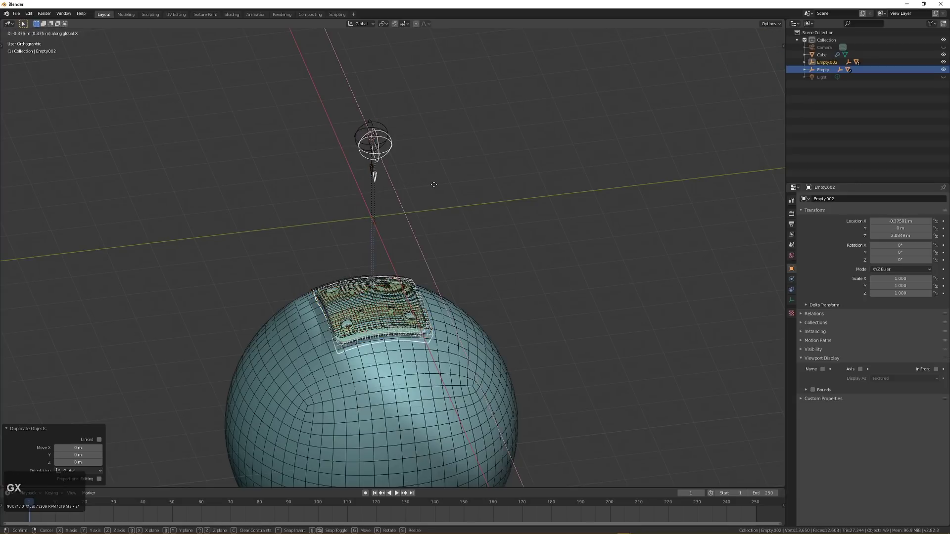
pyautogui.press('y')
pyautogui.click(473, 187)
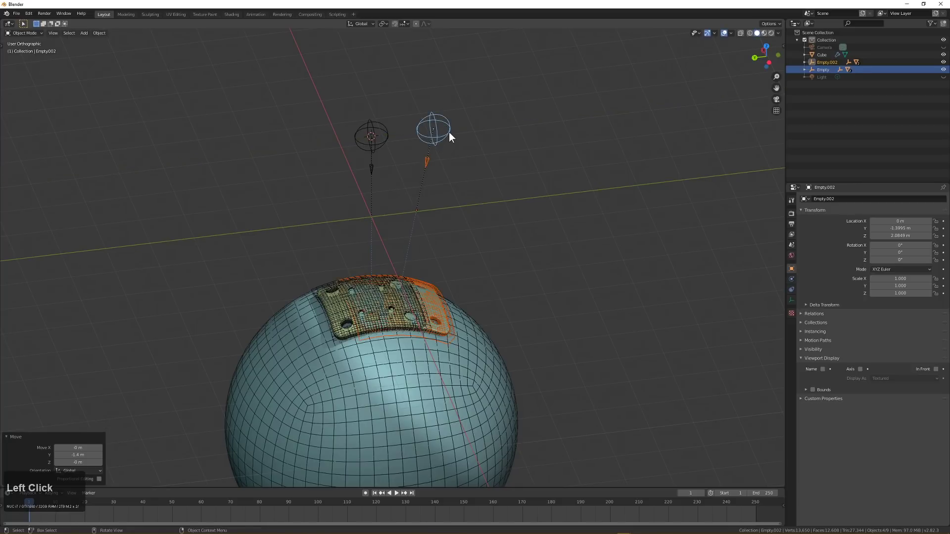
# Step: Move the duplicated sphere-shaped Empty farther along negative Y so its plate sits beside the original plate
pyautogui.moveTo(461, 161); pyautogui.dragTo(438, 212, button='middle')
pyautogui.press('g')
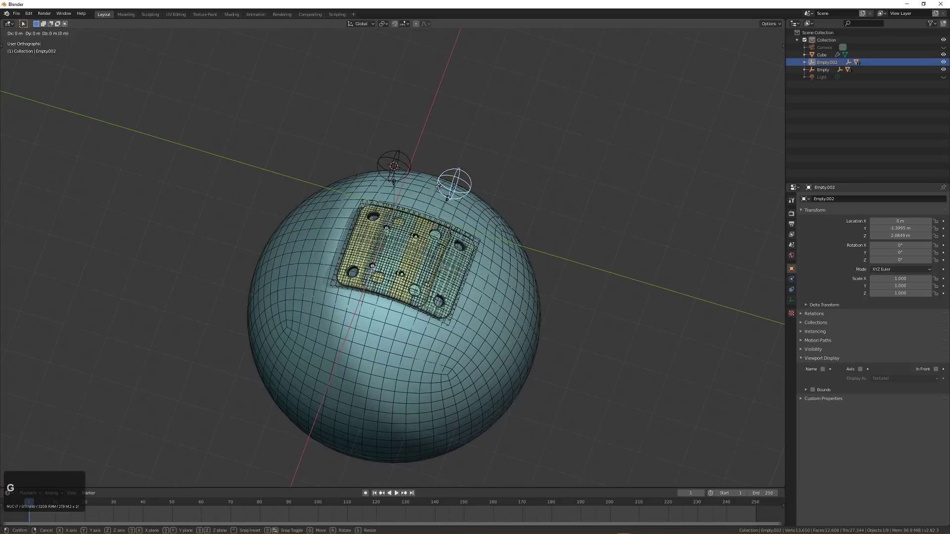
pyautogui.press('x')
pyautogui.press('y')
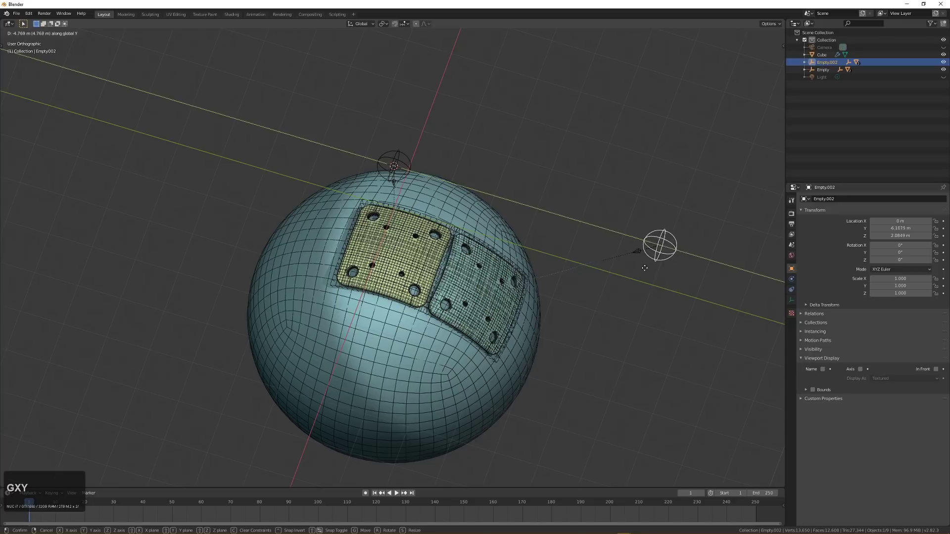
pyautogui.click(625, 258)
pyautogui.moveTo(625, 259); pyautogui.dragTo(557, 278, button='middle')
pyautogui.moveTo(433, 280); pyautogui.dragTo(421, 198, button='middle')
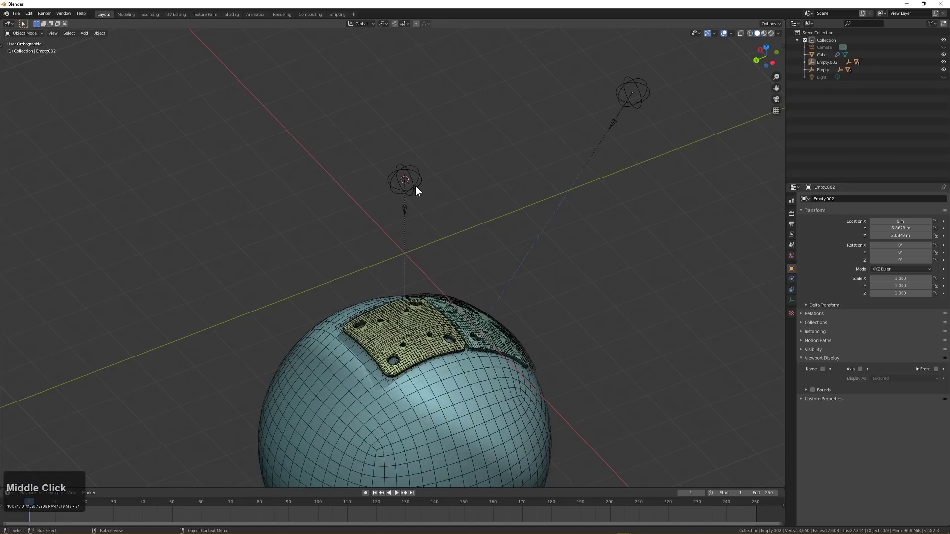
# Step: Select all children of the central sphere-shaped Empty and add that Empty to the selection
pyautogui.click(414, 186)
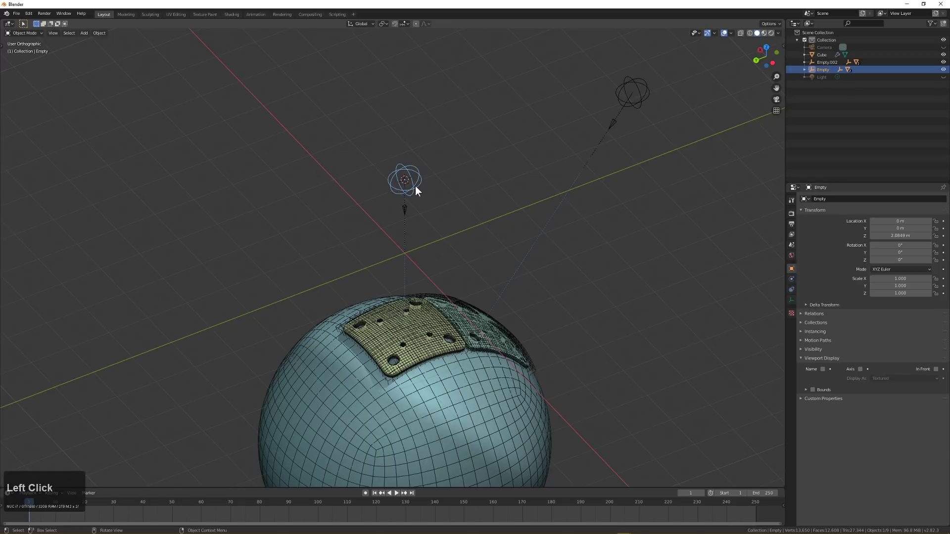
pyautogui.hotkey('shift', 'g')
pyautogui.click(427, 215)
pyautogui.scroll(2, 419, 193)
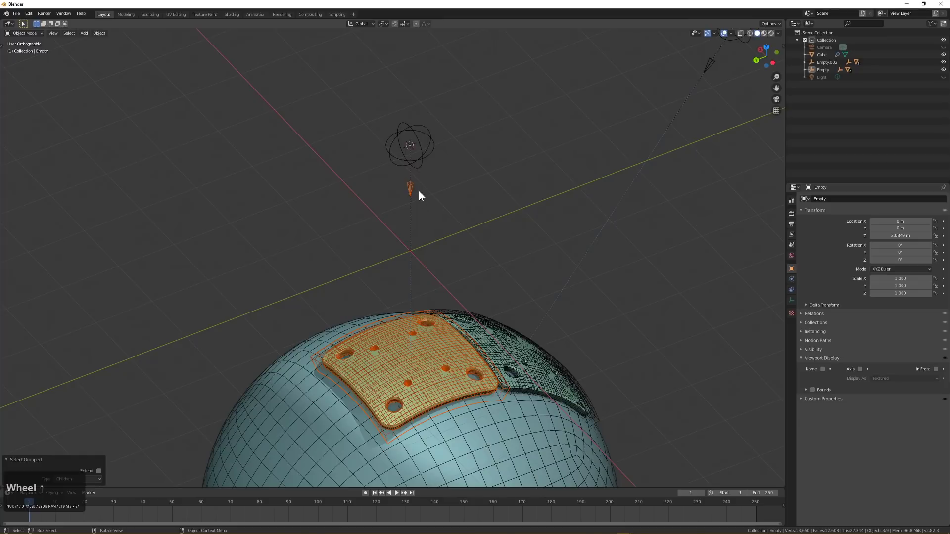
pyautogui.moveTo(424, 153); pyautogui.dragTo(475, 237, button='middle')
pyautogui.scroll(-2, 475, 238)
# Step: Duplicate the selected plate setup and move the copy about 6 m along the Y axis, then clear the selection
pyautogui.hotkey('shift', 'd')
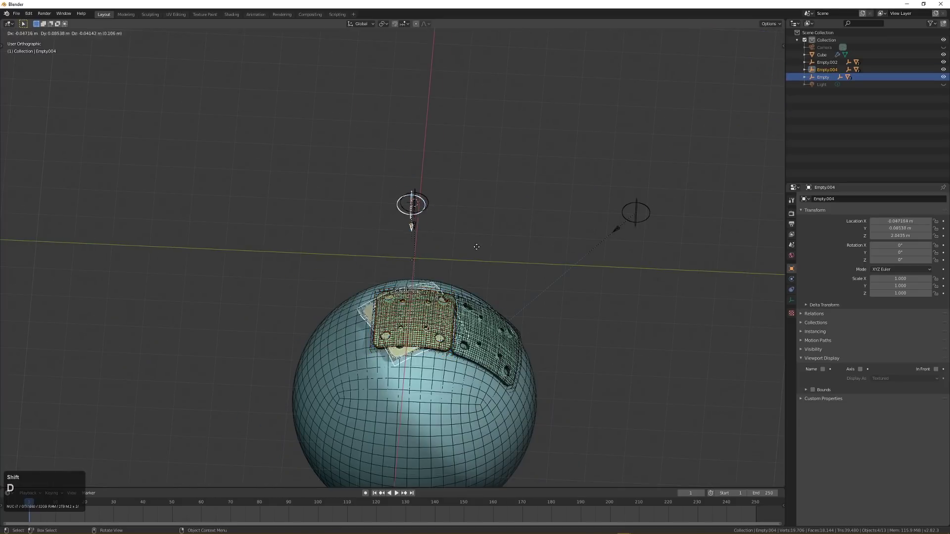
pyautogui.press('x')
pyautogui.press('y')
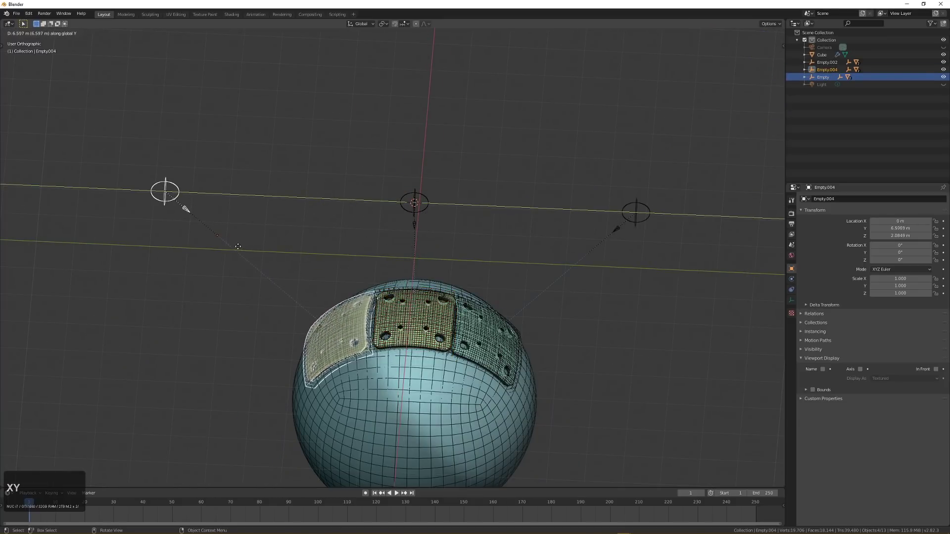
pyautogui.click(264, 244)
pyautogui.hotkey('alt', 'a')
# Step: Select the central Empty's children again, together with the Empty itself, for another copy of the plate setup
pyautogui.moveTo(311, 260); pyautogui.dragTo(426, 230, button='middle')
pyautogui.click(408, 191)
pyautogui.hotkey('shift', 'g')
pyautogui.click(425, 230)
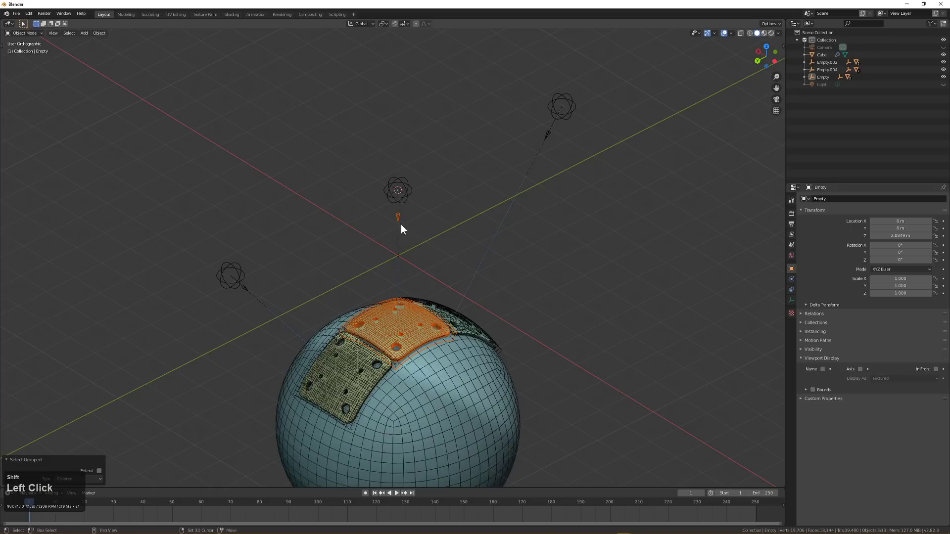
pyautogui.keyDown('shift'); pyautogui.click(405, 190); pyautogui.keyUp('shift')
# Step: Duplicate the central plate setup, move the copy about 6.1 m along the X axis, and deselect everything
pyautogui.moveTo(406, 190); pyautogui.dragTo(458, 216, button='middle')
pyautogui.hotkey('shift', 'd')
pyautogui.press('x')
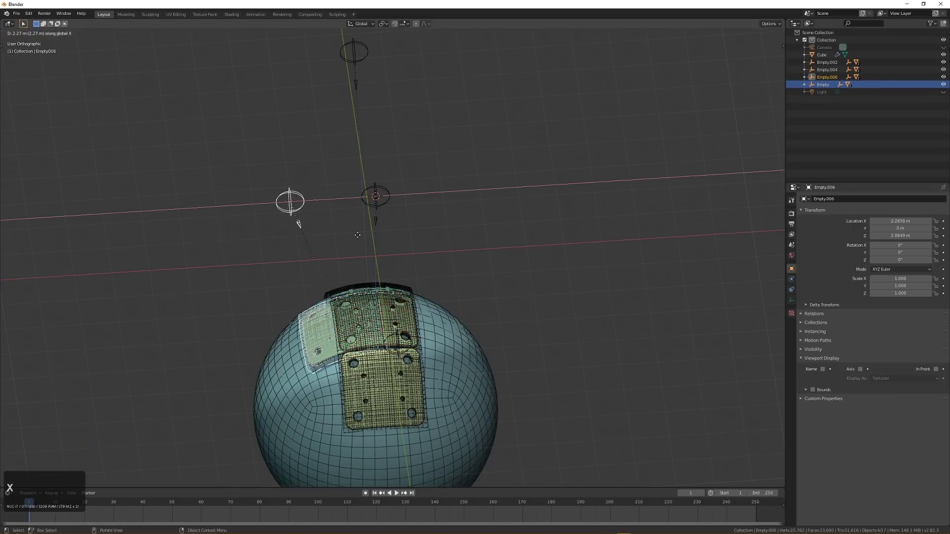
pyautogui.click(165, 224)
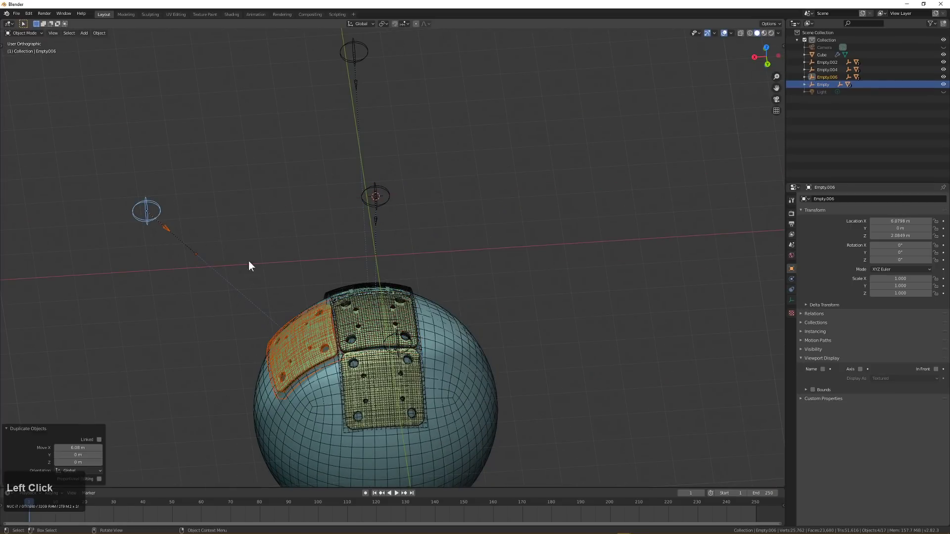
pyautogui.press('a')
# Step: Select the central Empty along with all of its children once more
pyautogui.click(394, 196)
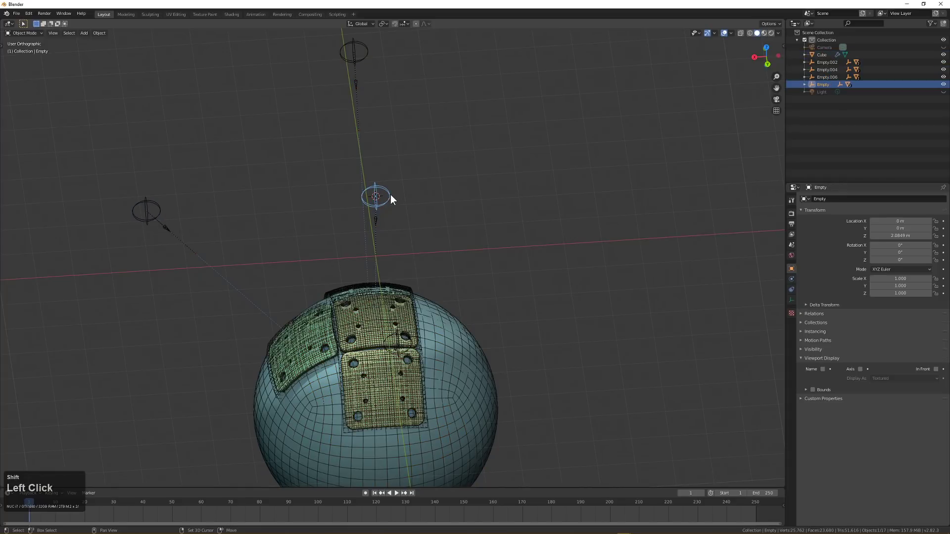
pyautogui.hotkey('shift', 'g')
pyautogui.click(391, 196)
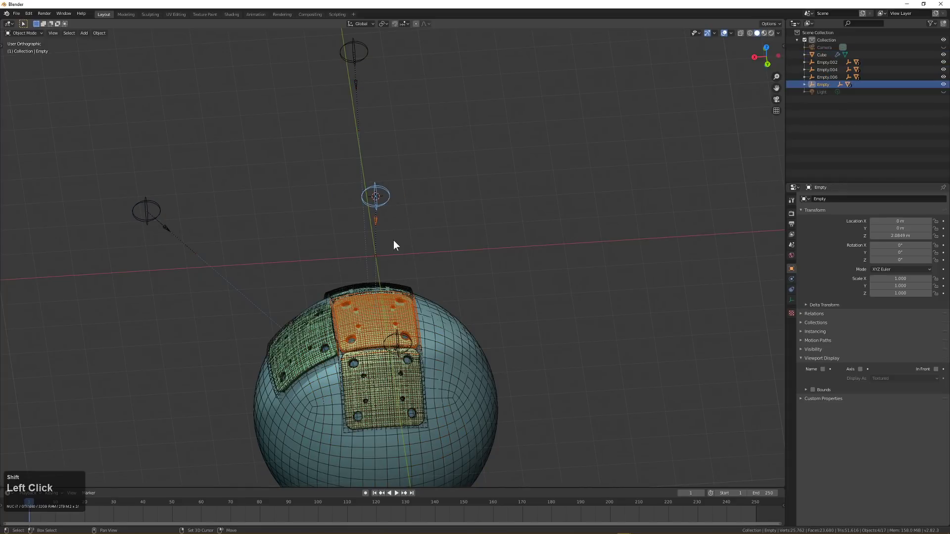
# Step: Duplicate the central plate setup and move the copy about -6 m along the X axis to the opposite side
pyautogui.hotkey('shift', 'd')
pyautogui.press('x')
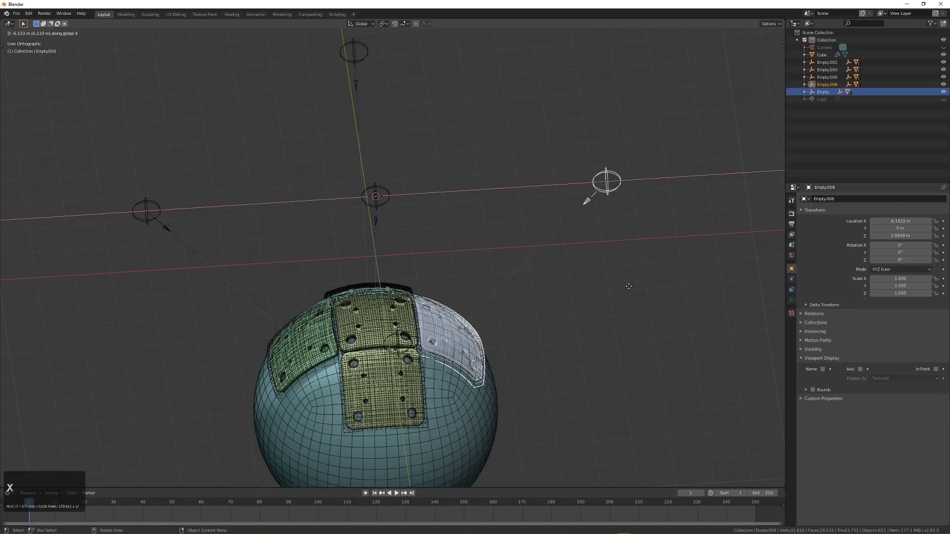
pyautogui.click(618, 280)
pyautogui.click(616, 278)
# Step: Select the negative-Y Empty's children and add that Empty to the selection
pyautogui.moveTo(617, 278); pyautogui.dragTo(487, 291, button='middle')
pyautogui.click(638, 173)
pyautogui.moveTo(637, 172); pyautogui.dragTo(551, 310, button='middle')
pyautogui.hotkey('shift', 'g')
pyautogui.click(522, 339)
pyautogui.click(584, 262)
# Step: Duplicate the negative-Y plate setup about -7.1 m along the X axis and select only the copy's sphere-shaped Empty
pyautogui.hotkey('shift', 'd')
pyautogui.press('x')
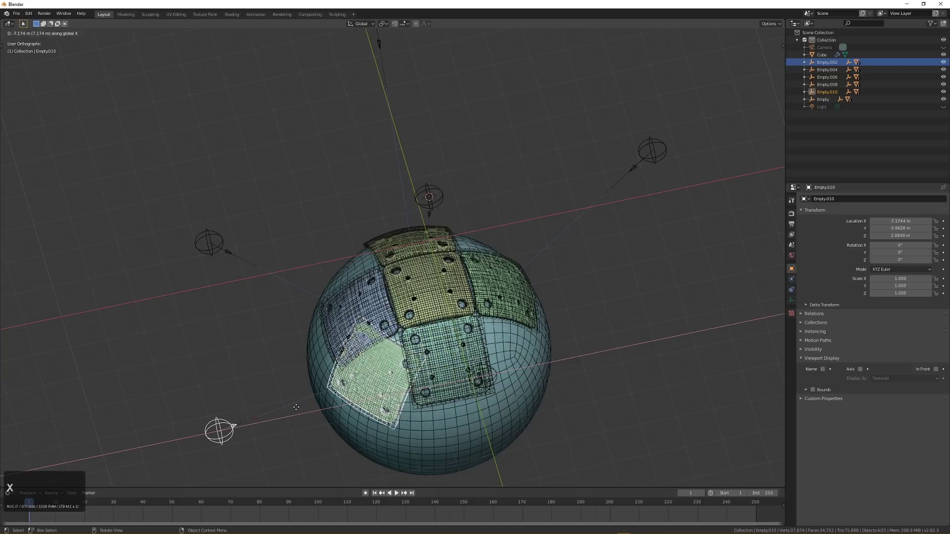
pyautogui.click(226, 433)
pyautogui.click(232, 432)
pyautogui.moveTo(263, 428); pyautogui.dragTo(352, 396, button='middle')
pyautogui.press('r')
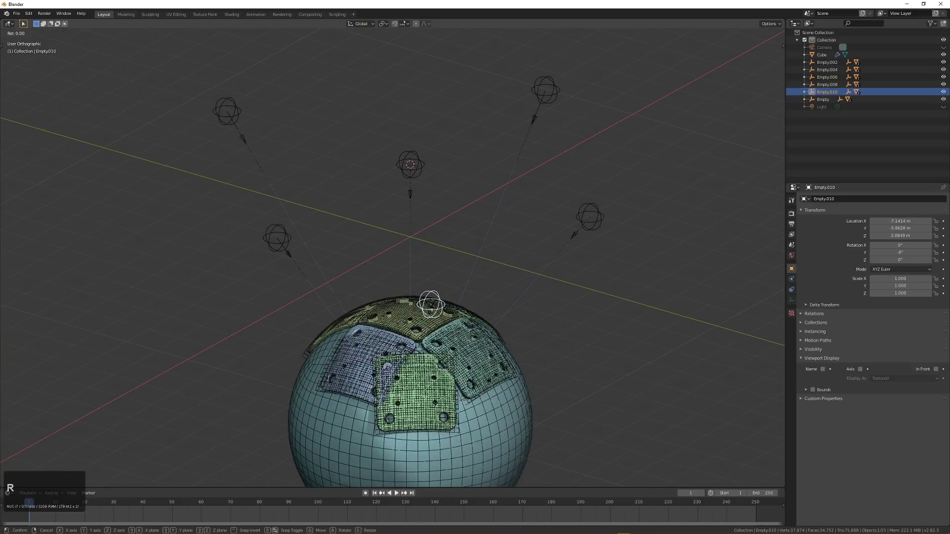
pyautogui.press('z')
pyautogui.press('z')
pyautogui.rightClick(470, 372)
# Step: Lower the copied Empty 2.27 m along Z and move it freely until its plate sits directly below the negative-X plate
pyautogui.moveTo(470, 372); pyautogui.dragTo(474, 384, button='middle')
pyautogui.press('g')
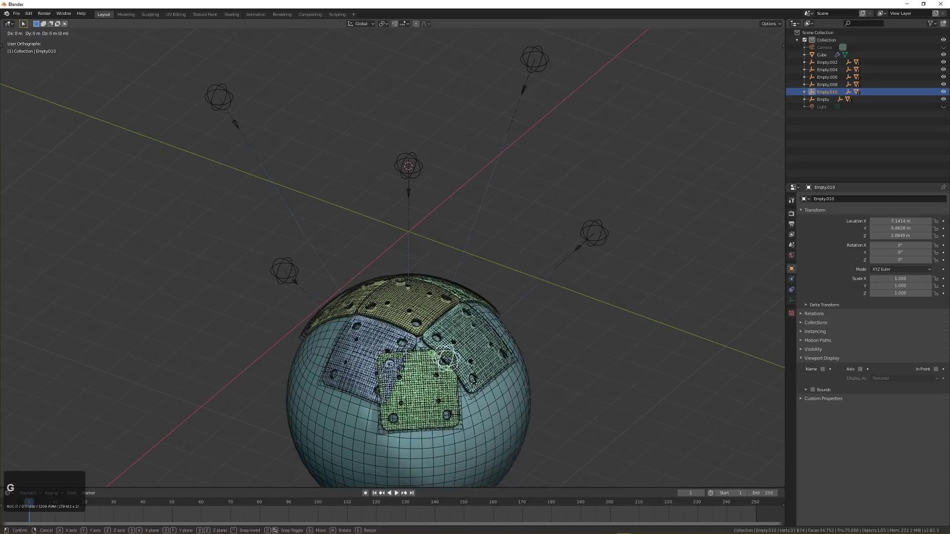
pyautogui.press('z')
pyautogui.click(453, 455)
pyautogui.press('g')
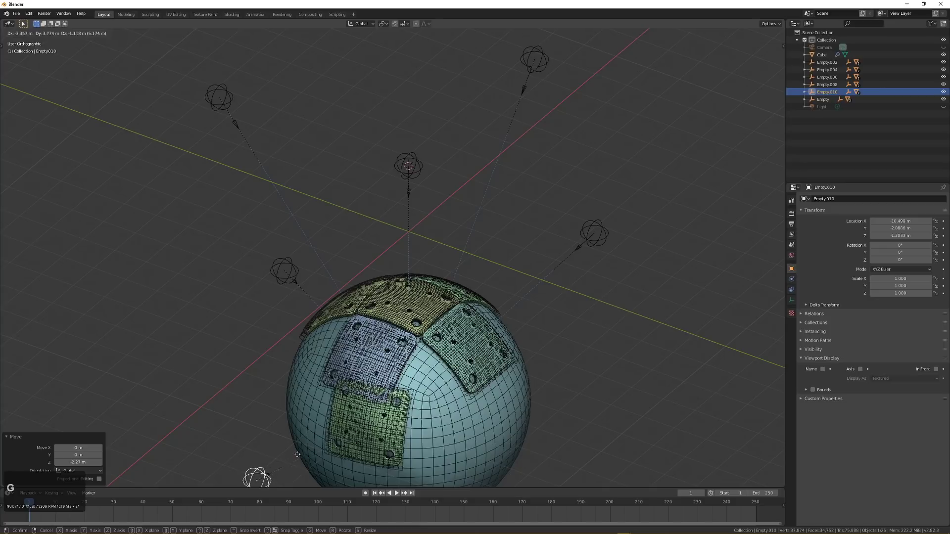
pyautogui.click(396, 400)
pyautogui.press('g')
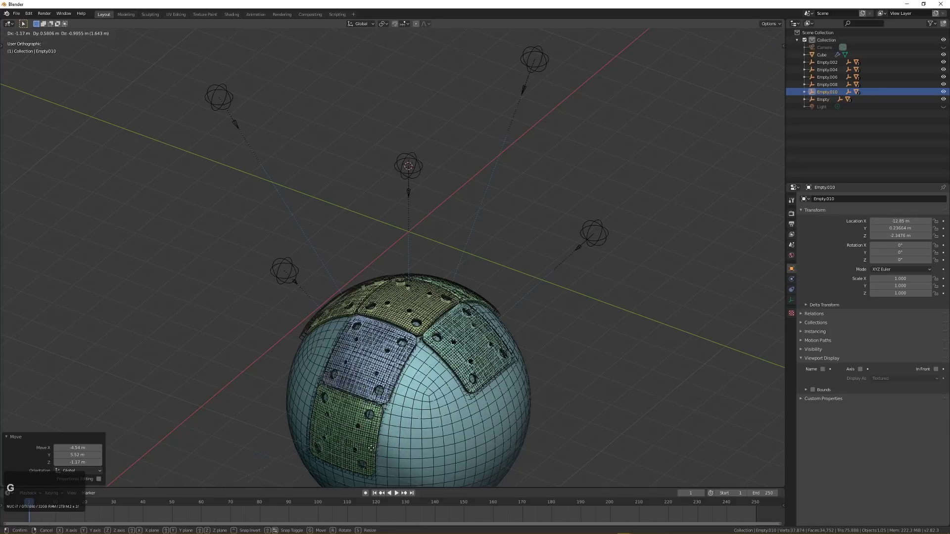
pyautogui.click(398, 416)
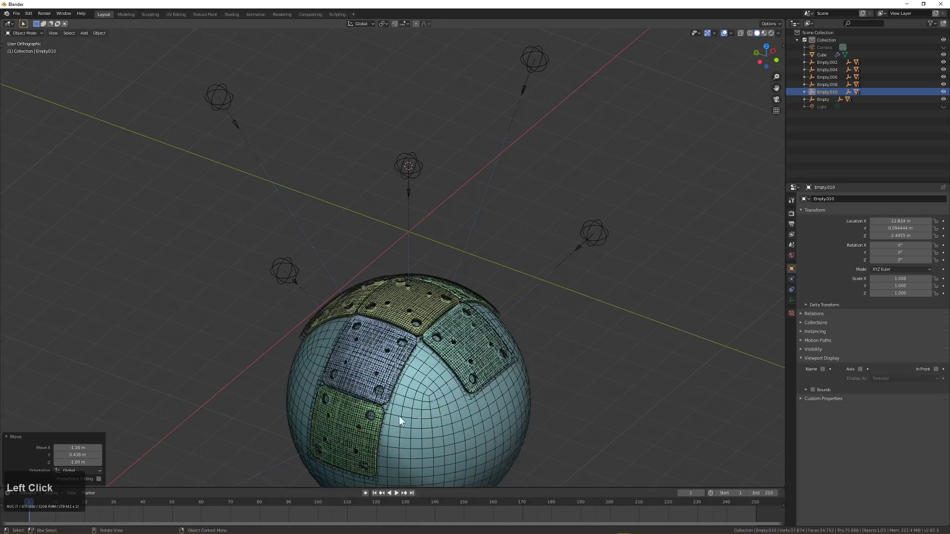
pyautogui.hotkey('alt', 'a')
# Step: Select the negative-Y Empty and all its children as the source for the lower plate on that side
pyautogui.scroll(-3, 444, 362)
pyautogui.moveTo(482, 336); pyautogui.dragTo(550, 290, button='middle')
pyautogui.click(554, 284)
pyautogui.hotkey('shift', 'g')
pyautogui.click(554, 284)
pyautogui.moveTo(583, 191); pyautogui.dragTo(510, 302, button='middle')
# Step: Duplicate the negative-Y plate setup and move the copy outward along Y to about -11.2 m
pyautogui.hotkey('shift', 'd')
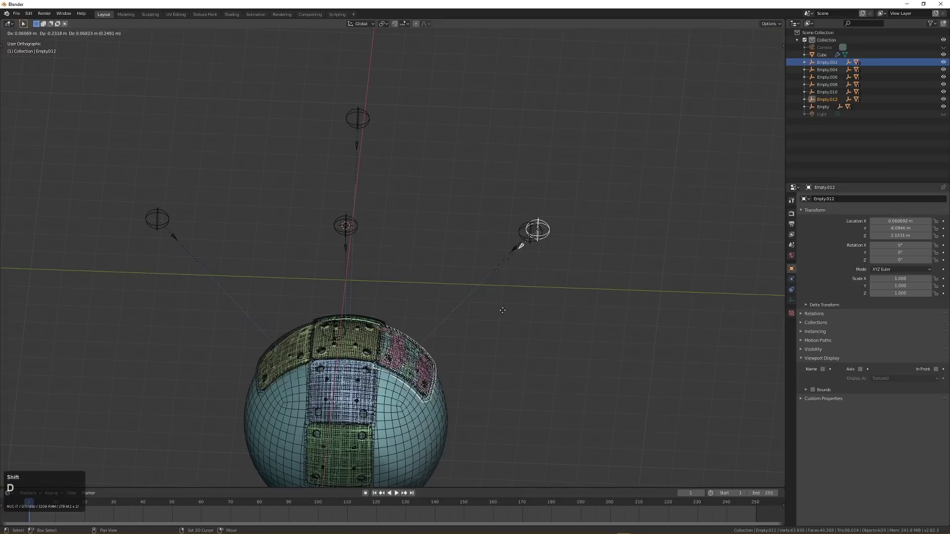
pyautogui.rightClick(510, 310)
pyautogui.press('g')
pyautogui.press('x')
pyautogui.press('y')
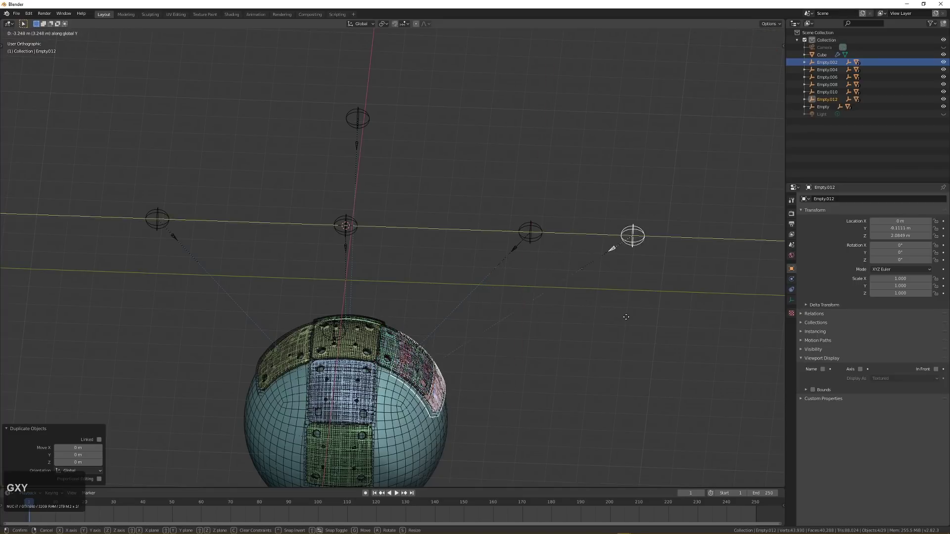
pyautogui.click(696, 241)
# Step: Lower the outer negative-Y Empty along Z to about -2.5 m so its plate sits below the neighbouring one
pyautogui.press('g')
pyautogui.press('z')
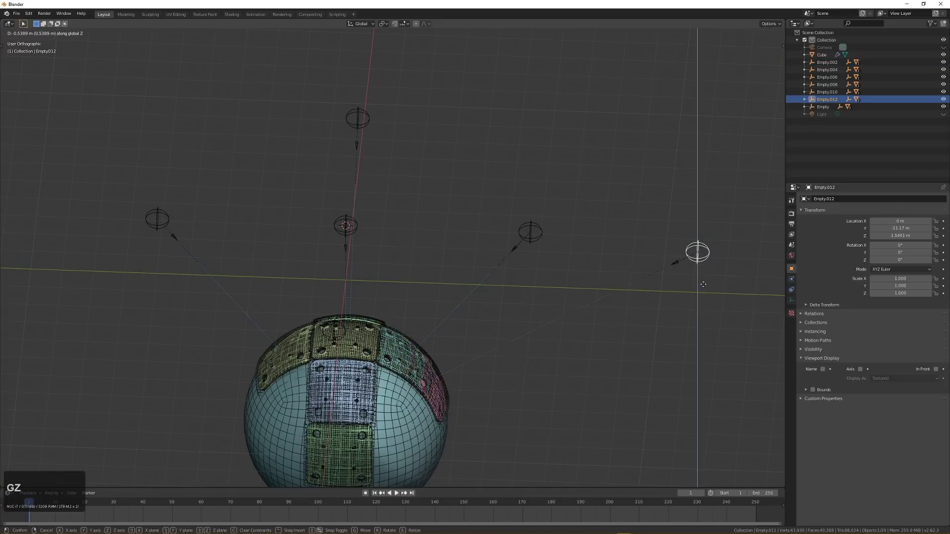
pyautogui.click(698, 372)
pyautogui.moveTo(698, 372); pyautogui.dragTo(638, 321, button='middle')
pyautogui.press('z')
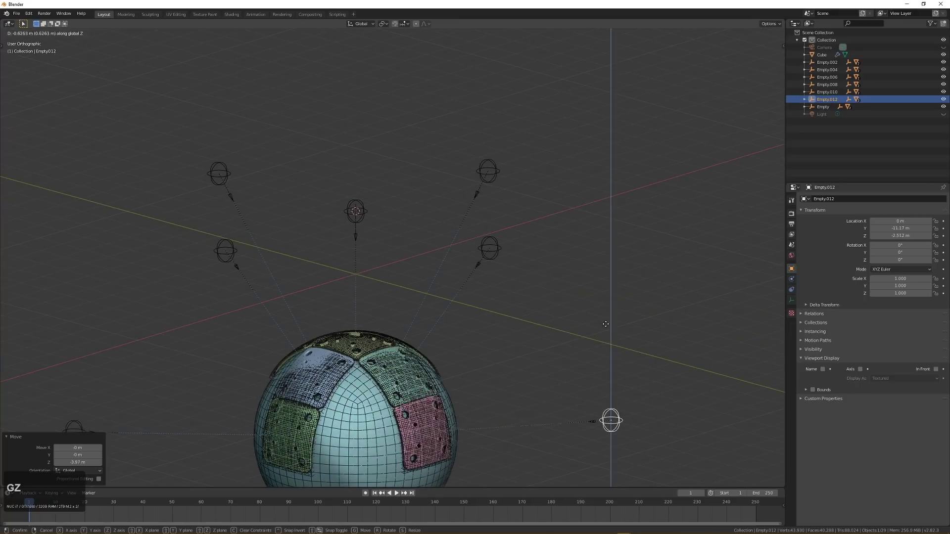
pyautogui.click(602, 330)
pyautogui.press('a')
# Step: Select the positive-Y Empty's children and add that Empty to the selection
pyautogui.moveTo(405, 339); pyautogui.dragTo(409, 302, button='middle')
pyautogui.click(269, 217)
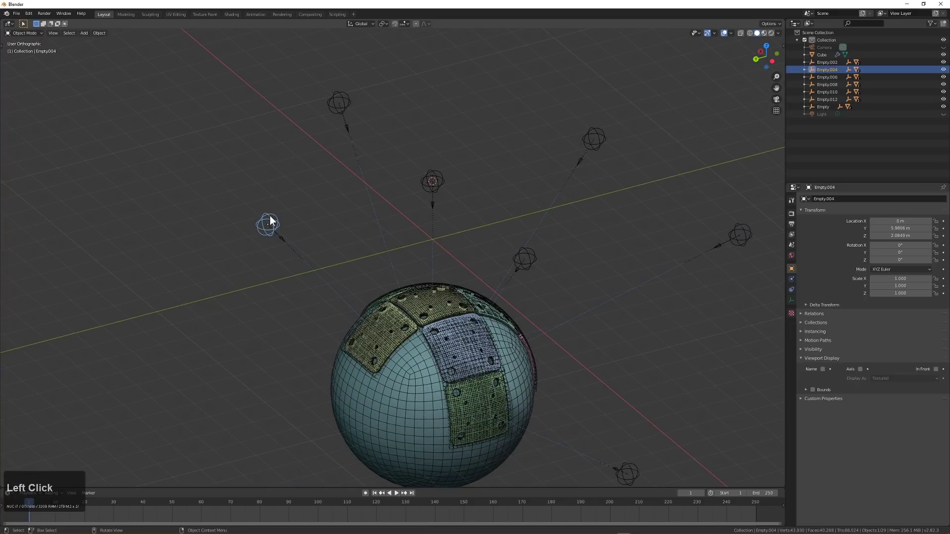
pyautogui.hotkey('shift', 'g')
pyautogui.click(307, 225)
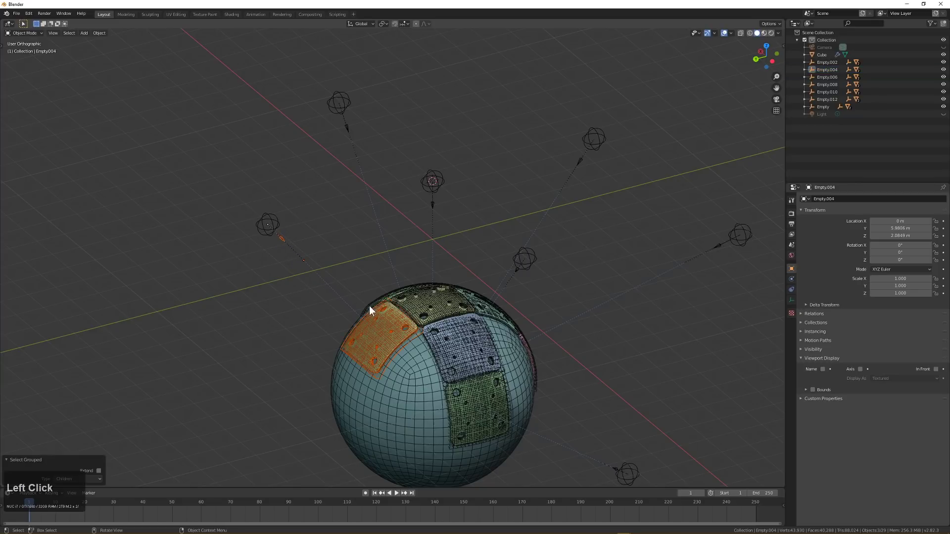
pyautogui.keyDown('shift'); pyautogui.click(272, 224); pyautogui.keyUp('shift')
# Step: Duplicate the positive-Y plate setup and move the copy 5.9 m along the Y axis
pyautogui.hotkey('shift', 'd')
pyautogui.press('x')
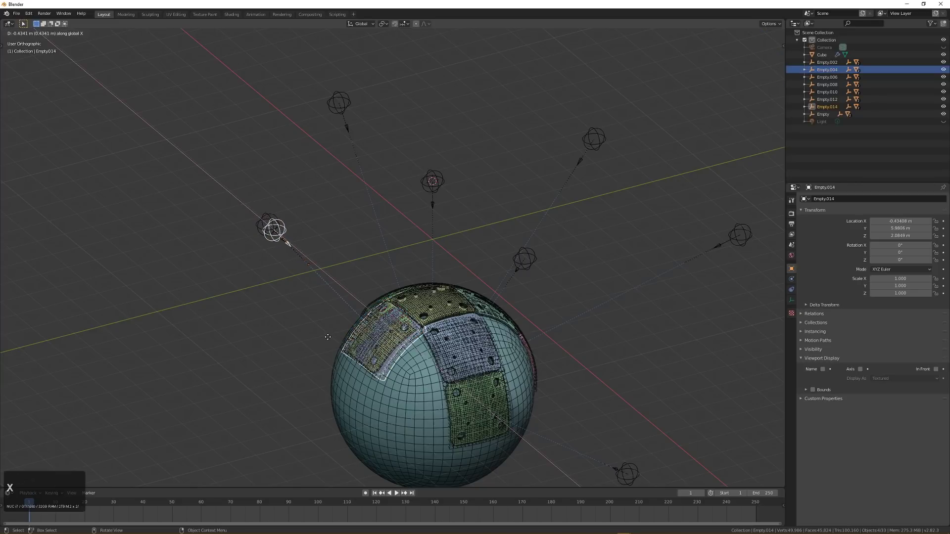
pyautogui.press('y')
pyautogui.click(147, 313)
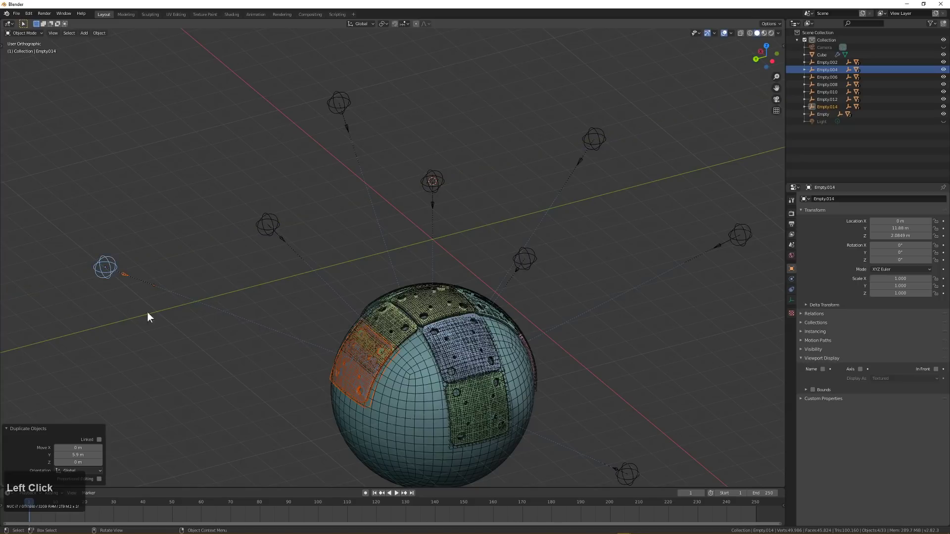
# Step: Lower the outer positive-Y Empty along Z to about -2.5 m so its plate sits below the original
pyautogui.click(108, 255)
pyautogui.press('g')
pyautogui.press('z')
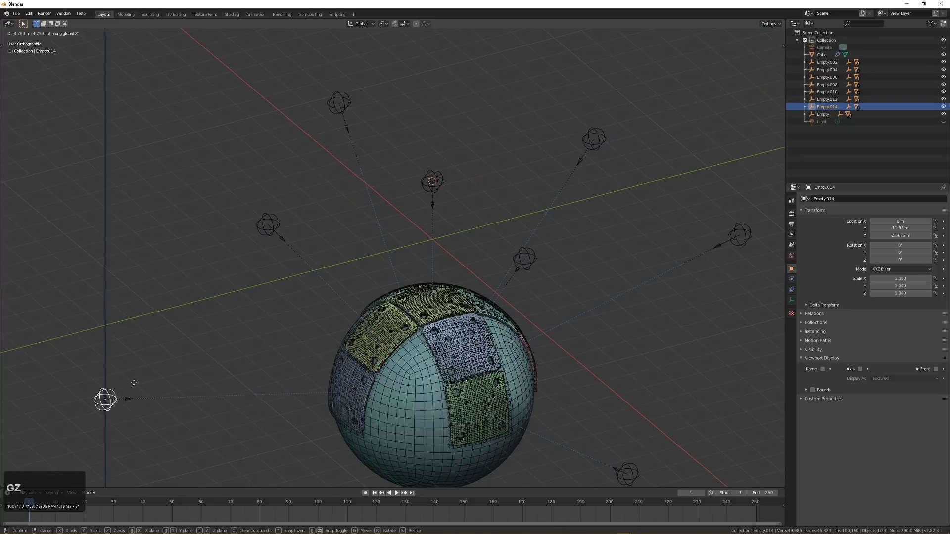
pyautogui.click(147, 373)
pyautogui.click(147, 373)
# Step: Select the positive-X Empty's children and add that Empty to the selection
pyautogui.moveTo(147, 373); pyautogui.dragTo(403, 352, button='middle')
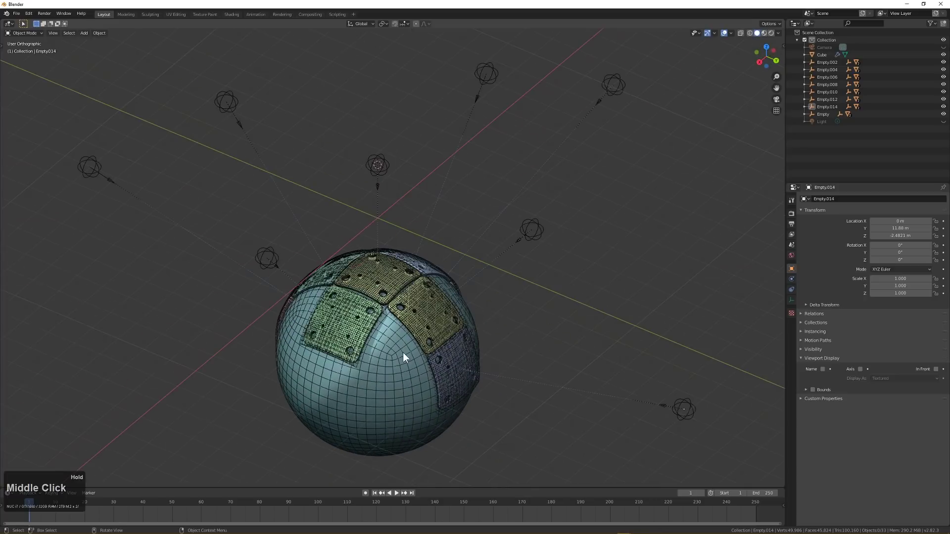
pyautogui.click(277, 259)
pyautogui.moveTo(295, 258); pyautogui.dragTo(325, 278, button='middle')
pyautogui.hotkey('shift', 'g')
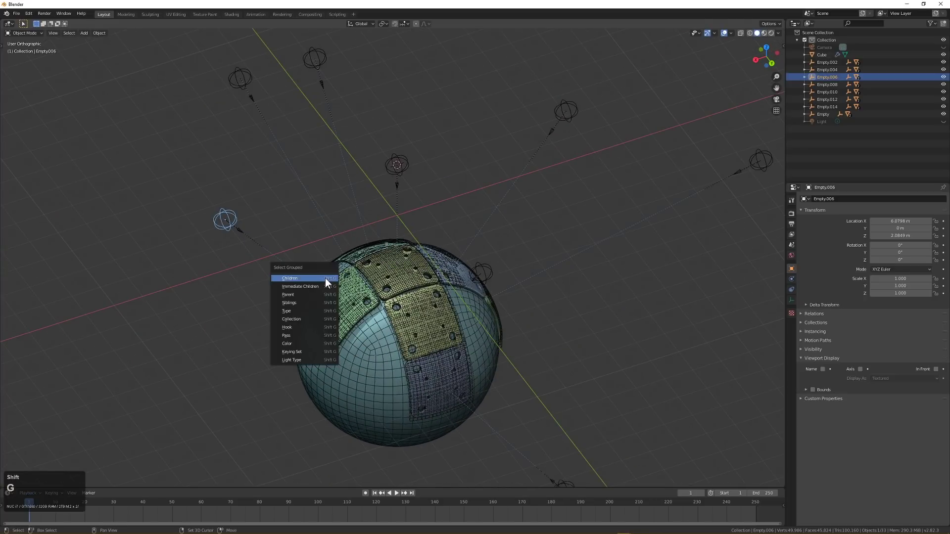
pyautogui.click(325, 278)
pyautogui.keyDown('shift'); pyautogui.click(235, 216); pyautogui.keyUp('shift')
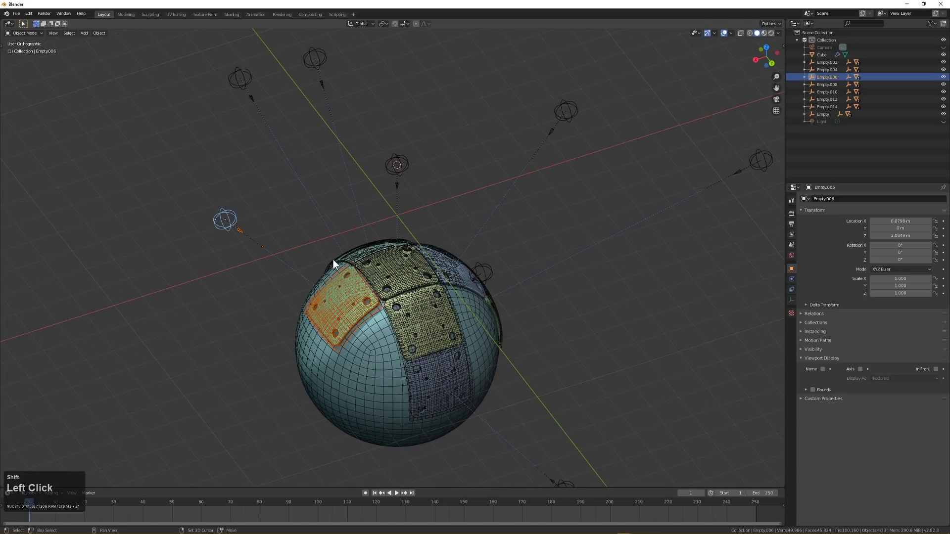
# Step: Duplicate the positive-X plate setup and move the copy 3.2 m along the X axis
pyautogui.hotkey('shift', 'd')
pyautogui.press('x')
pyautogui.click(220, 308)
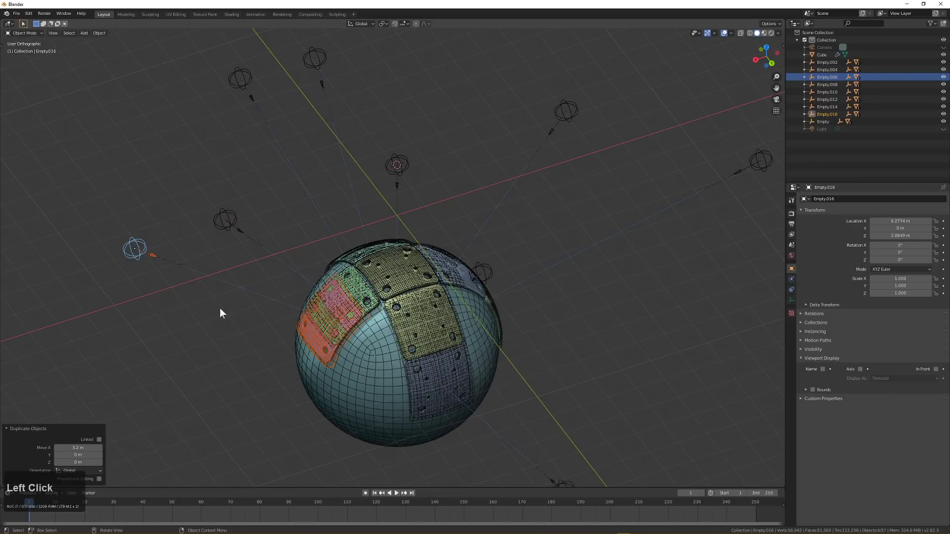
# Step: Lower the outer positive-X Empty about 5 m along Z so its plate sits below the original
pyautogui.click(143, 244)
pyautogui.press('g')
pyautogui.press('z')
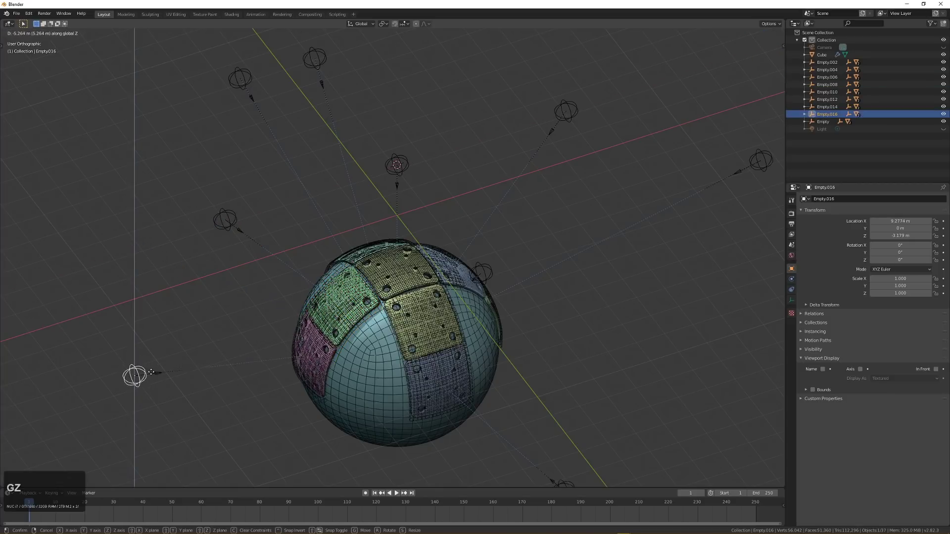
pyautogui.click(163, 367)
# Step: Select the upper positive-X Empty and its children again as the source for a corner plate
pyautogui.moveTo(163, 367); pyautogui.dragTo(307, 351, button='middle')
pyautogui.keyDown('shift'); pyautogui.click(260, 238); pyautogui.keyUp('shift')
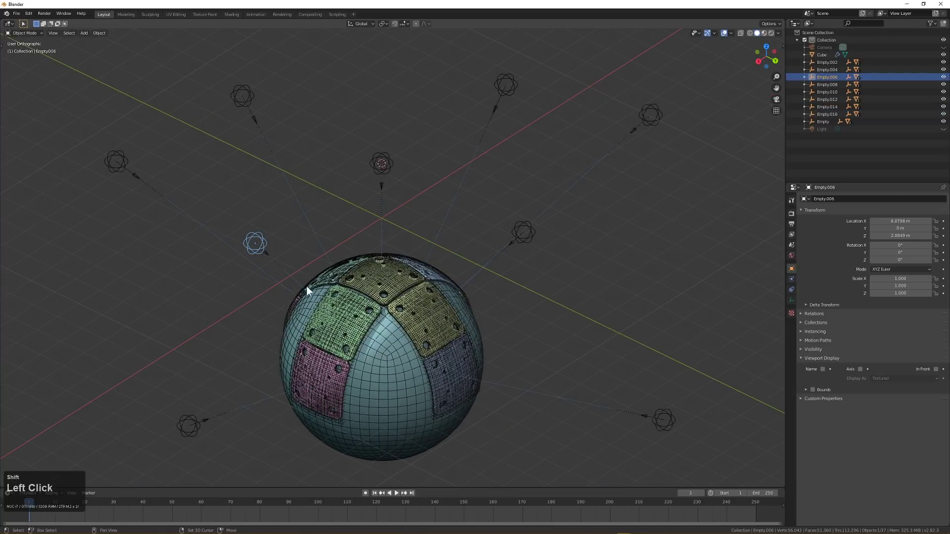
pyautogui.hotkey('shift', 'g')
pyautogui.click(319, 293)
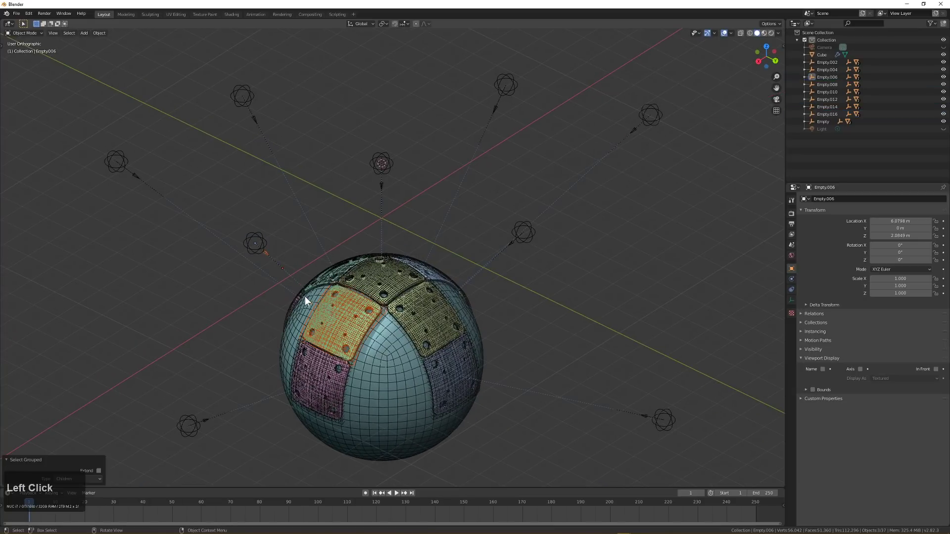
pyautogui.moveTo(305, 296); pyautogui.dragTo(326, 279, button='middle')
pyautogui.keyDown('shift'); pyautogui.click(260, 239); pyautogui.keyUp('shift')
# Step: Duplicate the positive-X plate setup and move the copy about 6.5 m along Y toward the gap between plates
pyautogui.hotkey('shift', 'd')
pyautogui.press('x')
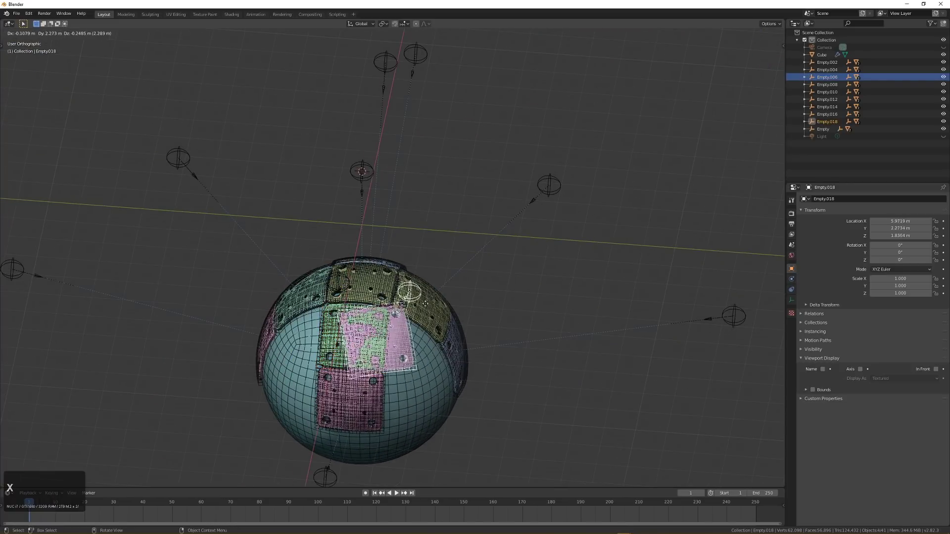
pyautogui.press('y')
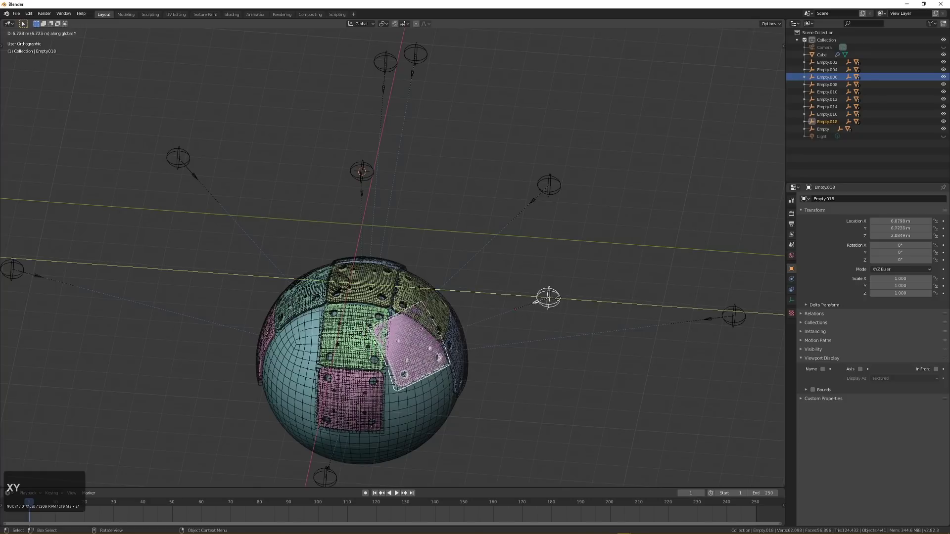
pyautogui.click(533, 298)
# Step: Place the copied corner setup and lower its Empty along Z to about -3.18 m, in line with the lower plates
pyautogui.click(548, 287)
pyautogui.press('g')
pyautogui.press('z')
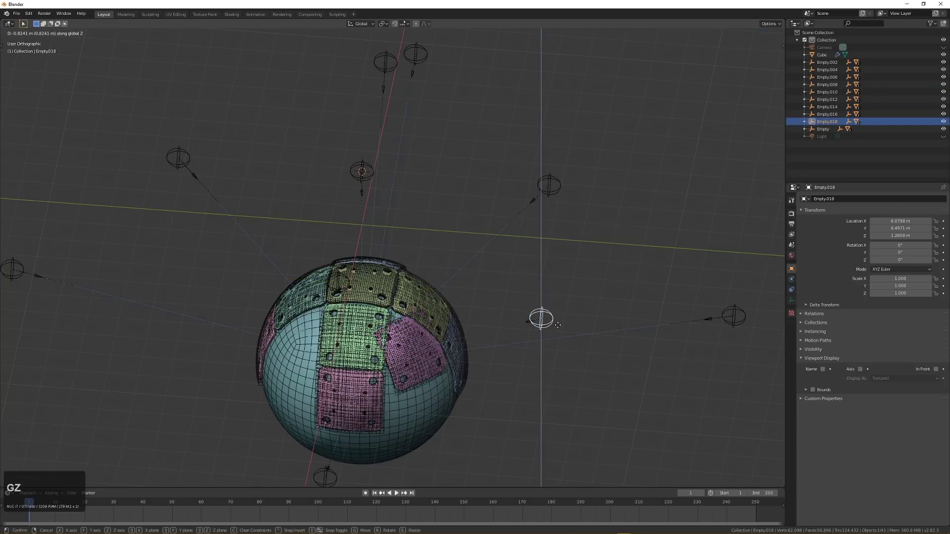
pyautogui.click(574, 429)
pyautogui.moveTo(574, 430); pyautogui.dragTo(450, 426, button='middle')
# Step: Scale the corner Empty up to about 1.1 and move it about 0.43 m along X
pyautogui.press('s')
pyautogui.click(549, 398)
pyautogui.press('g')
pyautogui.press('x')
pyautogui.click(550, 407)
# Step: Select the corner Empty together with its children, duplicate the setup and move the copy about -11.2 m along X
pyautogui.hotkey('shift', 'g')
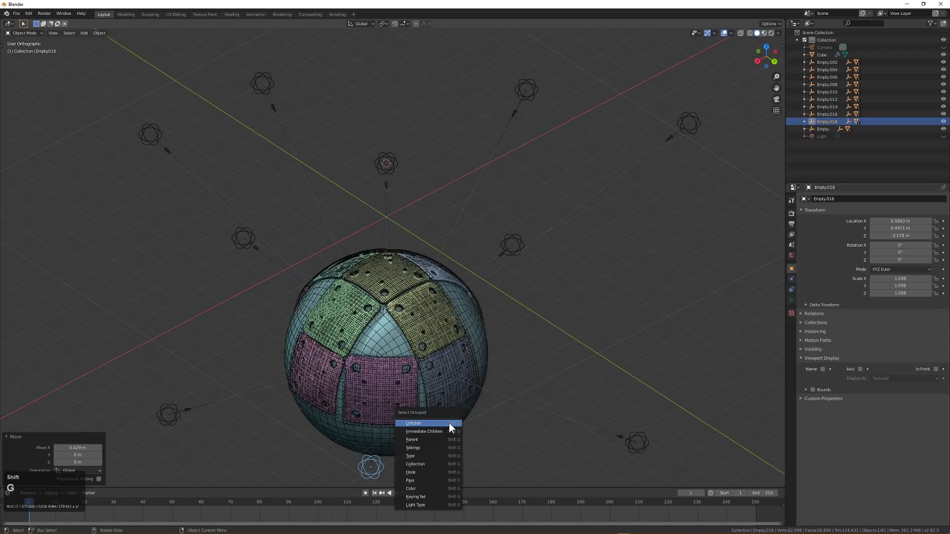
pyautogui.click(450, 425)
pyautogui.click(450, 423)
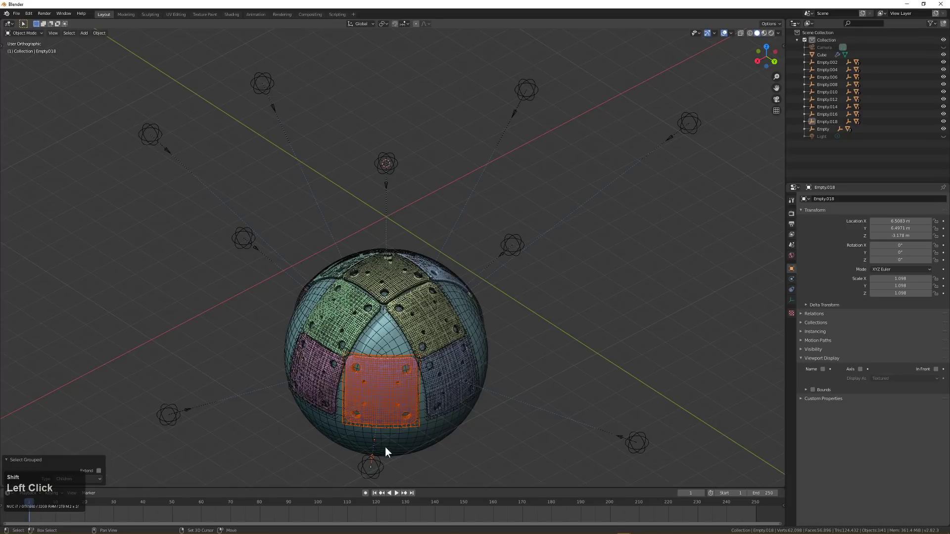
pyautogui.hotkey('shift', 'd')
pyautogui.press('x')
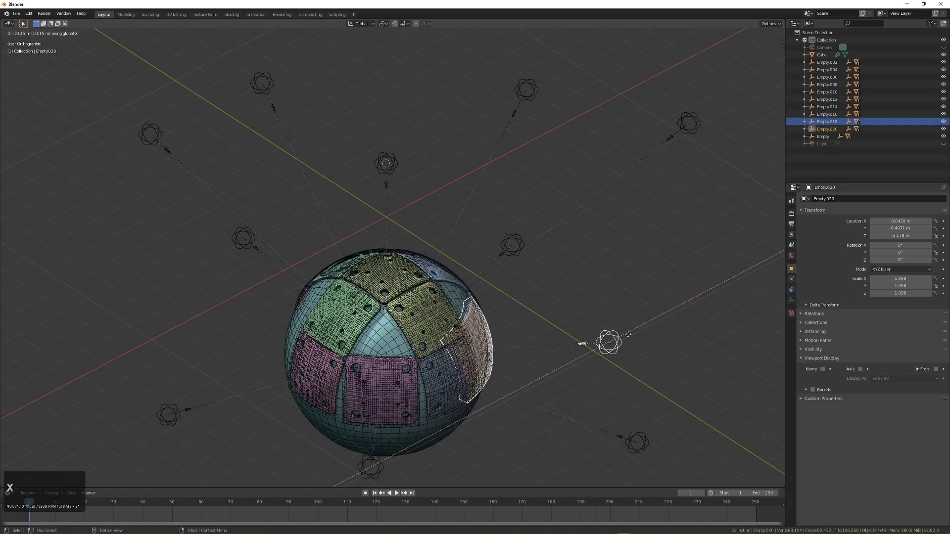
pyautogui.click(607, 340)
# Step: Shift the copied corner setup further along negative X to about -6.5 m
pyautogui.moveTo(606, 340); pyautogui.dragTo(601, 335, button='middle')
pyautogui.press('g')
pyautogui.press('x')
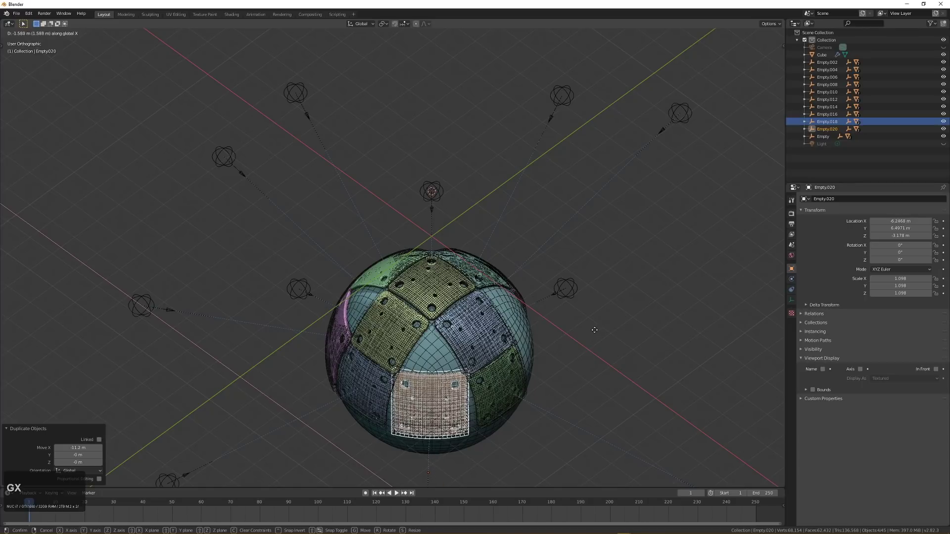
pyautogui.click(602, 329)
# Step: Select the negative-X corner Empty together with its children as the source for the next corner plate
pyautogui.scroll(-1, 474, 392)
pyautogui.moveTo(474, 392)
pyautogui.mouseDown(button='middle')
pyautogui.moveTo(497, 384)
pyautogui.moveTo(487, 384)
pyautogui.mouseUp(button='middle')
pyautogui.click(507, 409)
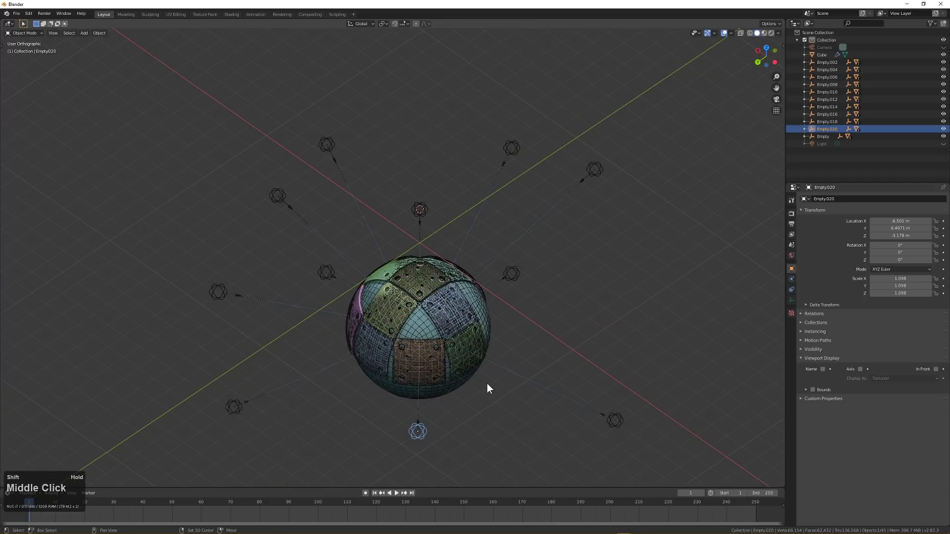
pyautogui.hotkey('shift', 'g')
pyautogui.click(484, 391)
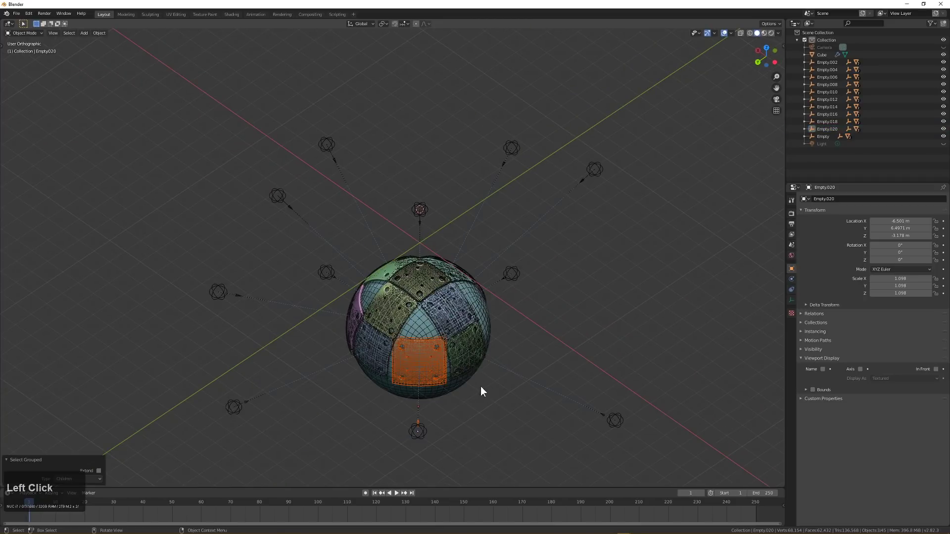
pyautogui.keyDown('shift'); pyautogui.click(426, 436); pyautogui.keyUp('shift')
# Step: Duplicate the corner plate setup about -13.6 m along Y and nudge the copy about -0.49 m along X
pyautogui.moveTo(437, 429); pyautogui.dragTo(379, 434, button='middle')
pyautogui.hotkey('shift', 'd')
pyautogui.press('x')
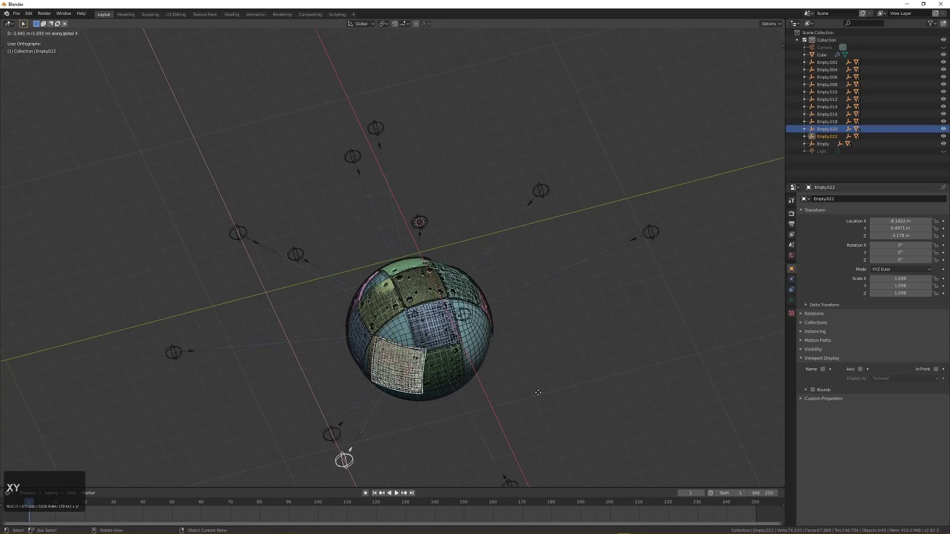
pyautogui.press('y')
pyautogui.click(641, 321)
pyautogui.moveTo(641, 322); pyautogui.dragTo(465, 371, button='middle')
pyautogui.press('g')
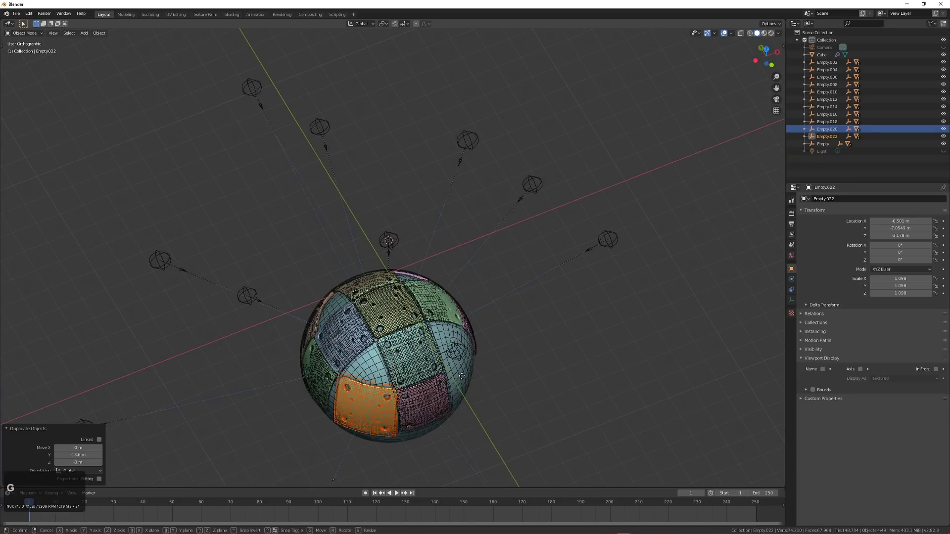
pyautogui.press('x')
pyautogui.click(422, 396)
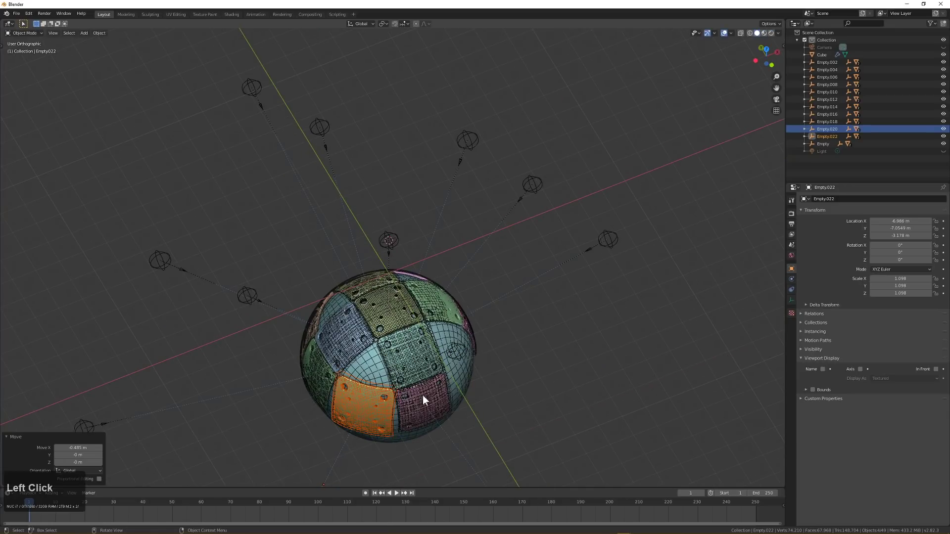
# Step: Duplicate this corner setup and move the copy about 14.1 m along X to the fourth corner
pyautogui.moveTo(422, 396); pyautogui.dragTo(407, 381, button='middle')
pyautogui.scroll(-2, 408, 382)
pyautogui.hotkey('shift', 'd')
pyautogui.press('x')
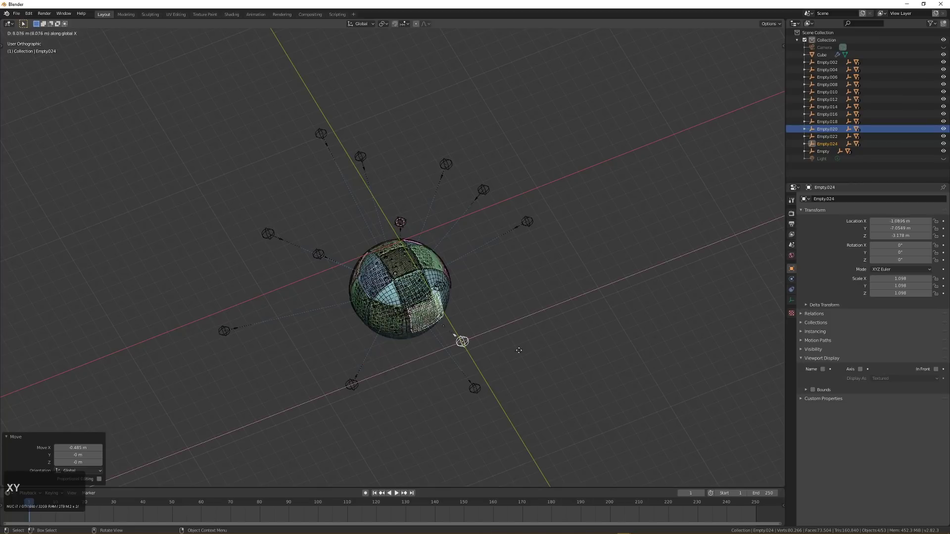
pyautogui.press('x')
pyautogui.click(577, 314)
# Step: Nudge the fourth corner setup along Y to about -7.13 m and deselect everything
pyautogui.moveTo(576, 315); pyautogui.dragTo(503, 317, button='middle')
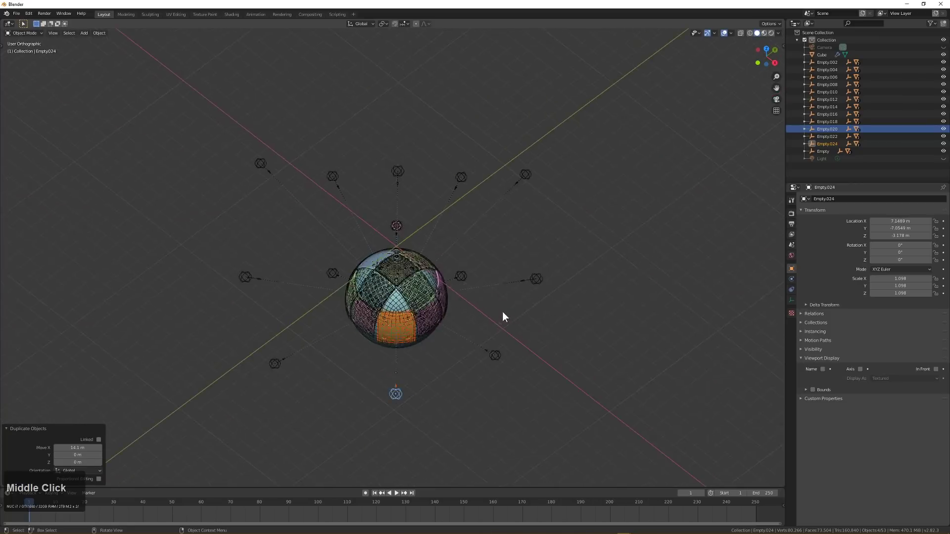
pyautogui.scroll(8, 503, 316)
pyautogui.press('g')
pyautogui.press('y')
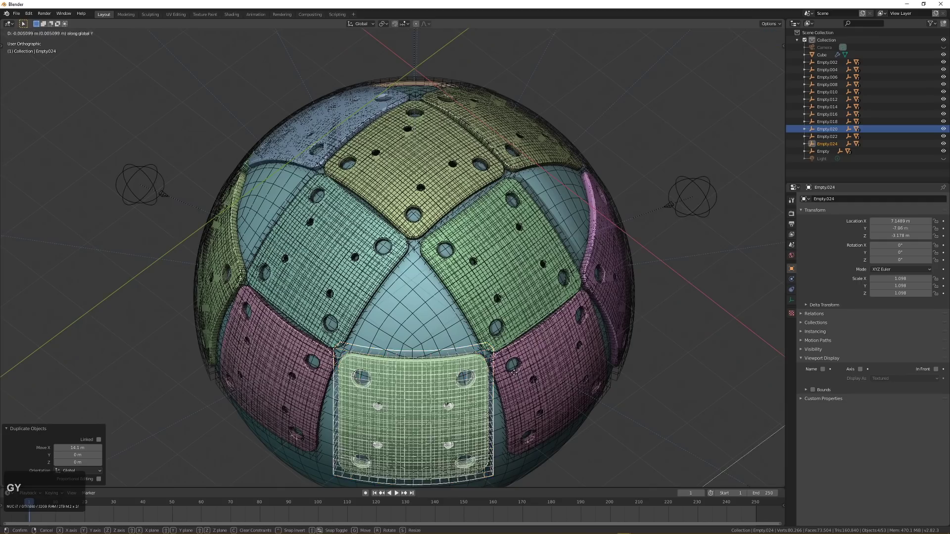
pyautogui.click(511, 366)
pyautogui.scroll(-5, 375, 393)
pyautogui.hotkey('alt', 'a')
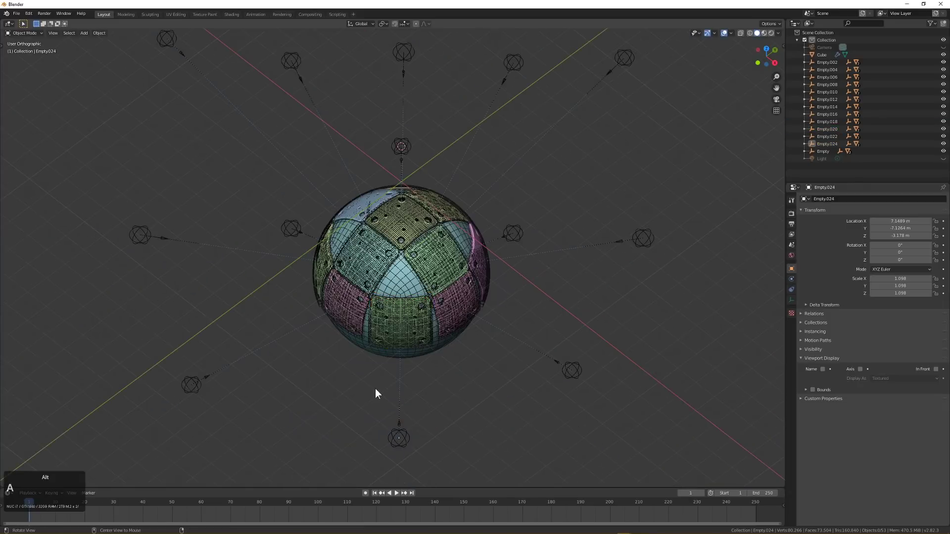
# Step: Turn off the viewport overlays and inspect how the plates fit the sphere from several angles
pyautogui.scroll(3, 441, 317)
pyautogui.moveTo(442, 317)
pyautogui.mouseDown(button='middle')
pyautogui.moveTo(423, 326)
pyautogui.moveTo(443, 331)
pyautogui.moveTo(429, 322)
pyautogui.moveTo(445, 299)
pyautogui.mouseUp(button='middle')
pyautogui.scroll(3, 423, 325)
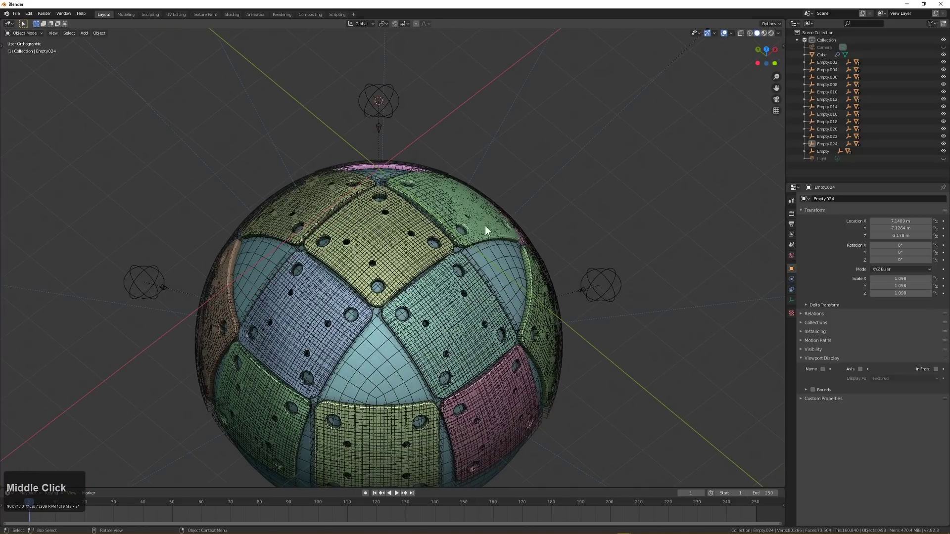
pyautogui.scroll(-1, 467, 249)
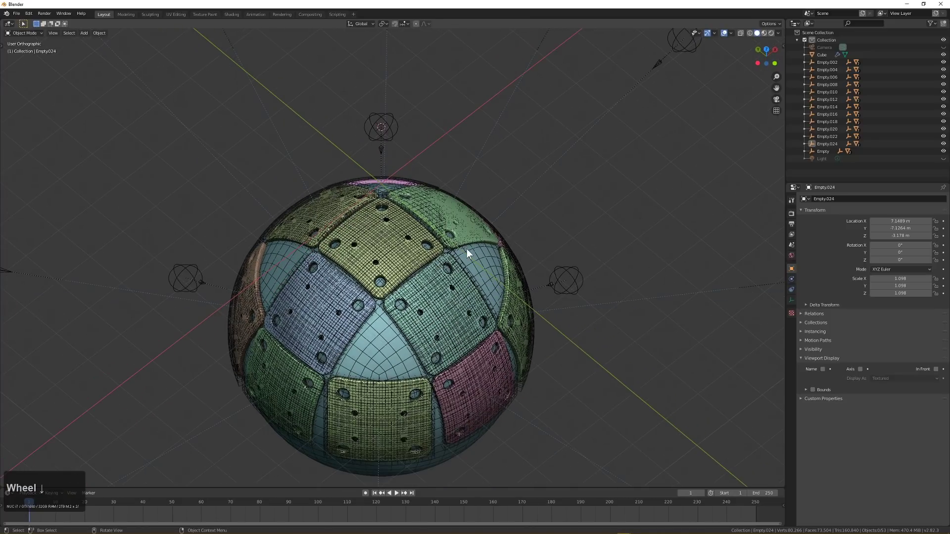
pyautogui.click(724, 32)
pyautogui.moveTo(533, 161); pyautogui.dragTo(499, 253, button='middle')
pyautogui.scroll(2, 581, 248)
pyautogui.scroll(-1, 509, 223)
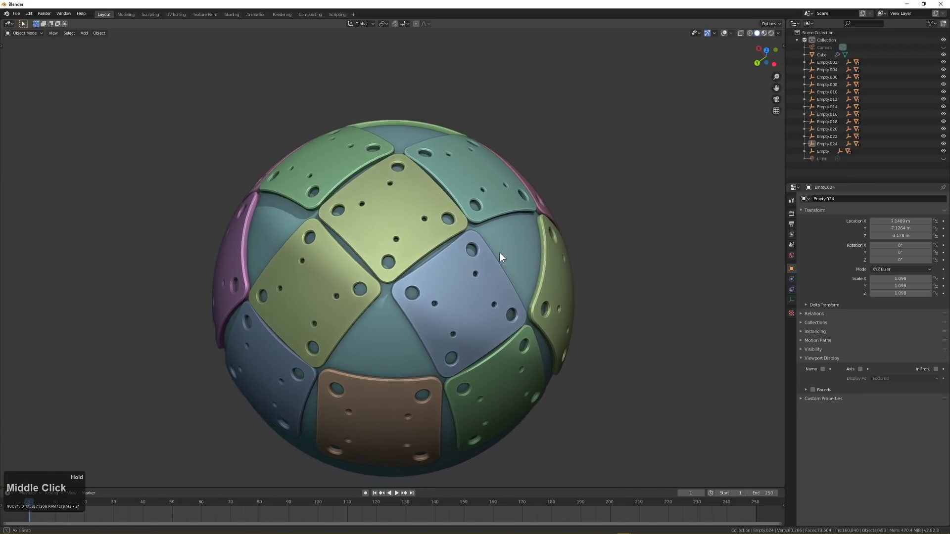